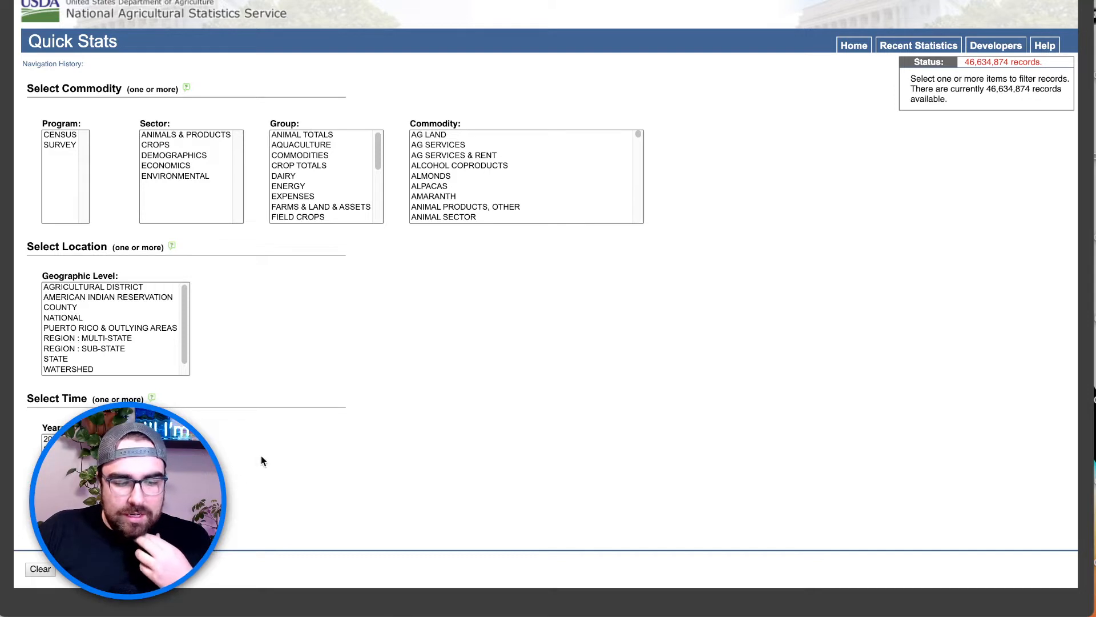
Step: Filter the records to the SURVEY program, ANIMALS & PRODUCTS sector, POULTRY group and TURKEYS commodity
click(69, 146)
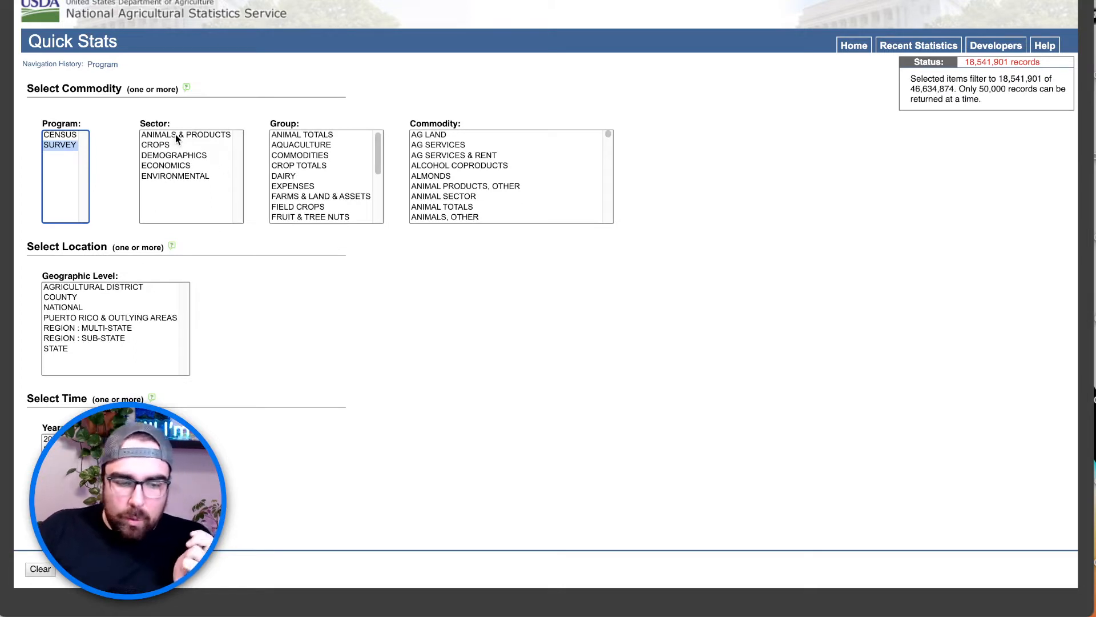
click(176, 135)
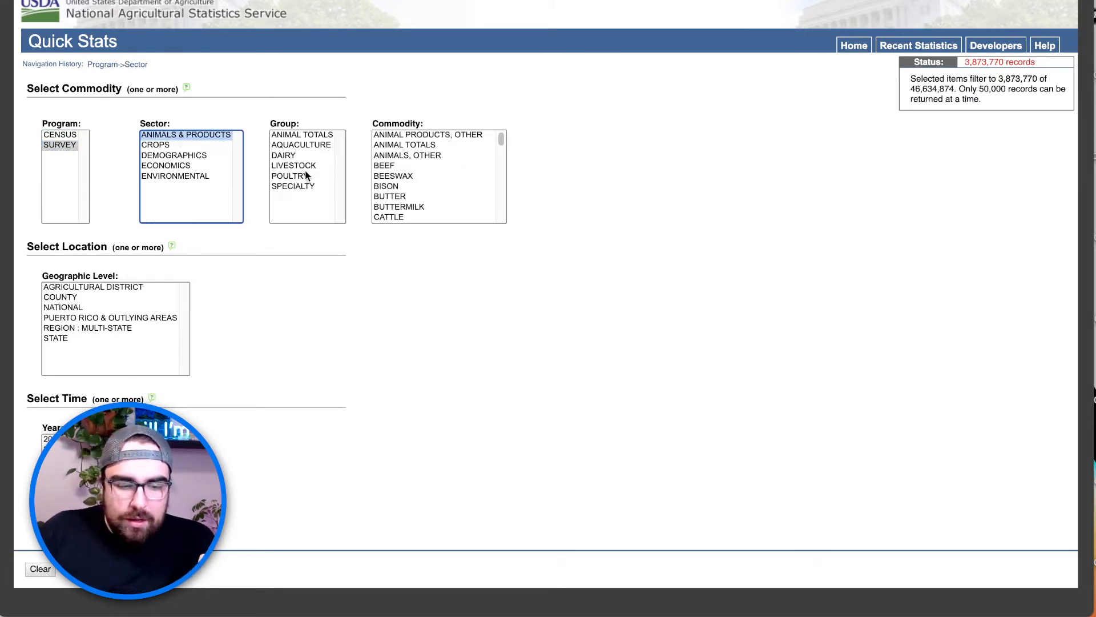
click(307, 176)
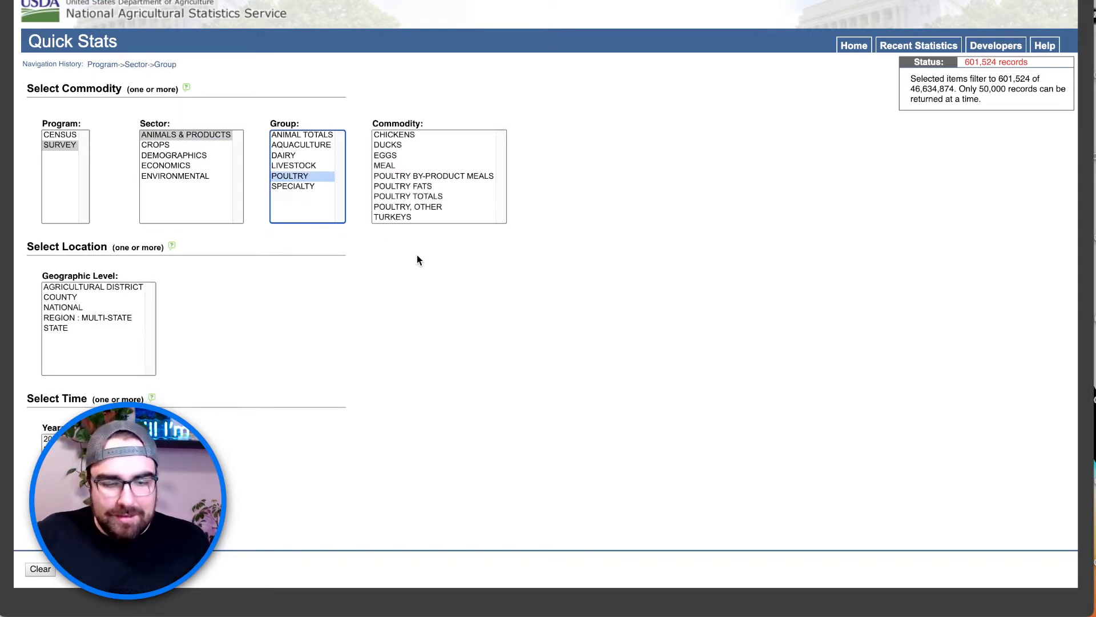
click(407, 217)
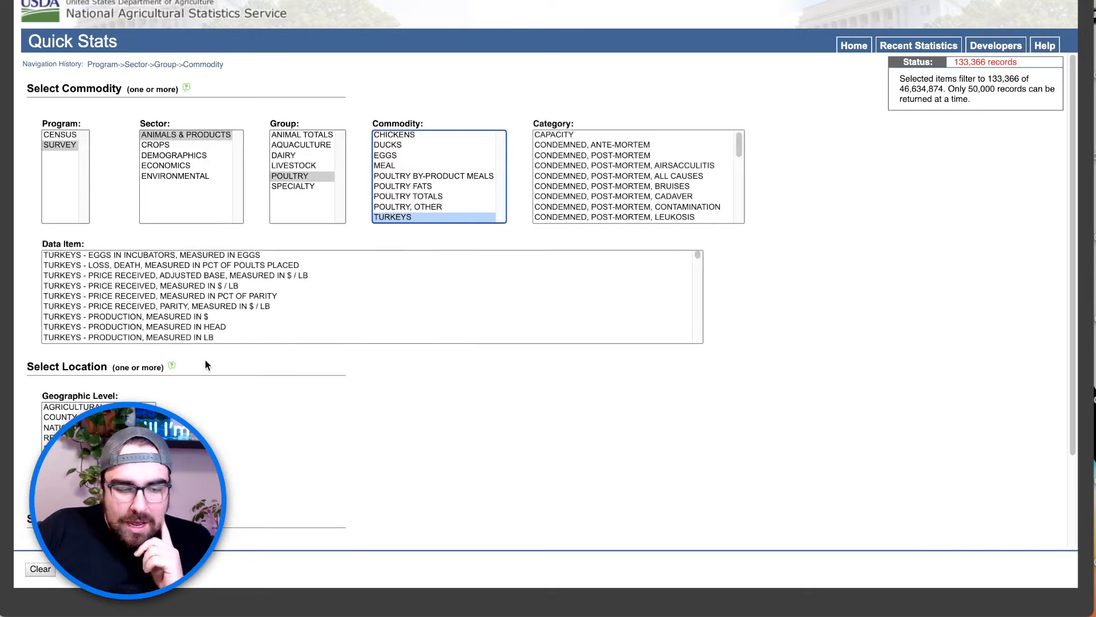
Step: Restrict the turkey records to the STATE geographic level
scroll(685, 299, down, 2)
scroll(658, 362, down, 4)
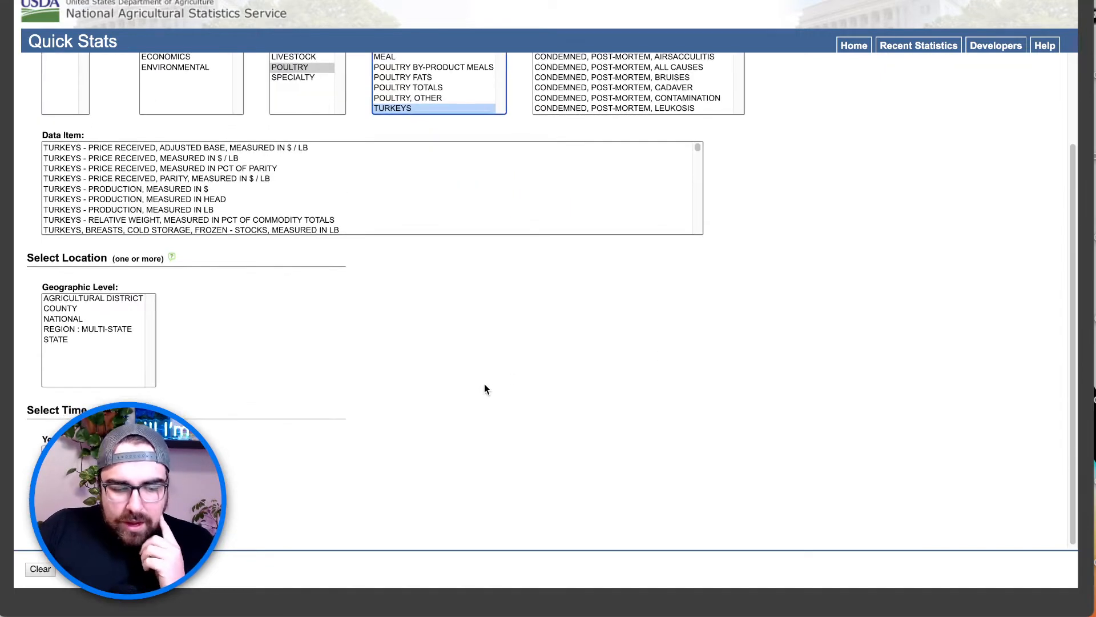
click(67, 340)
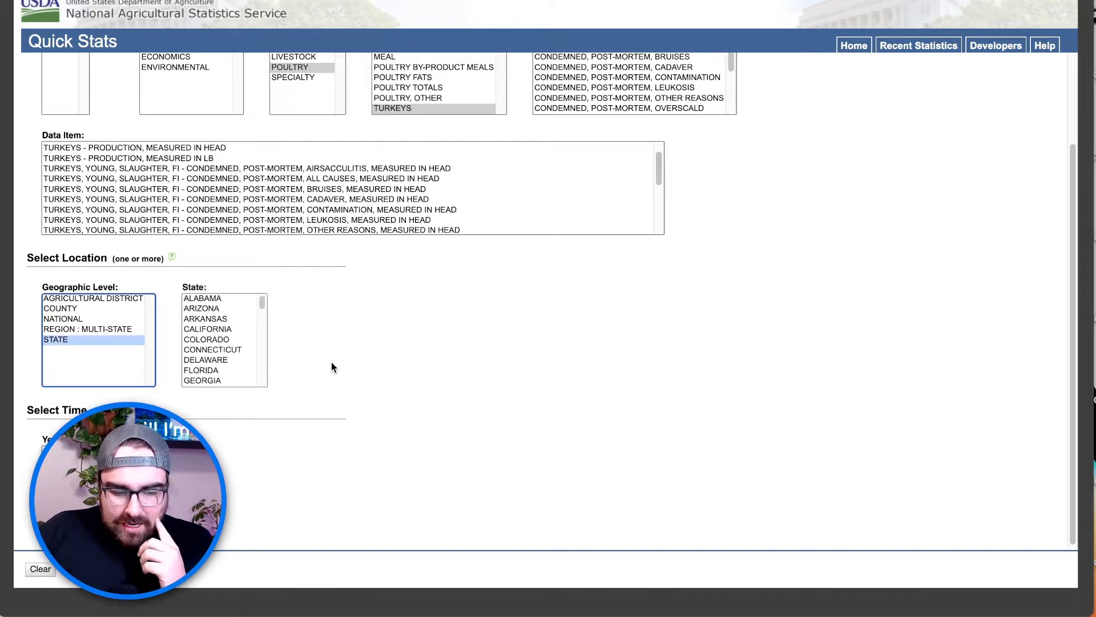
Step: Limit the turkey query's category to PRICE RECEIVED
scroll(320, 434, up, 4)
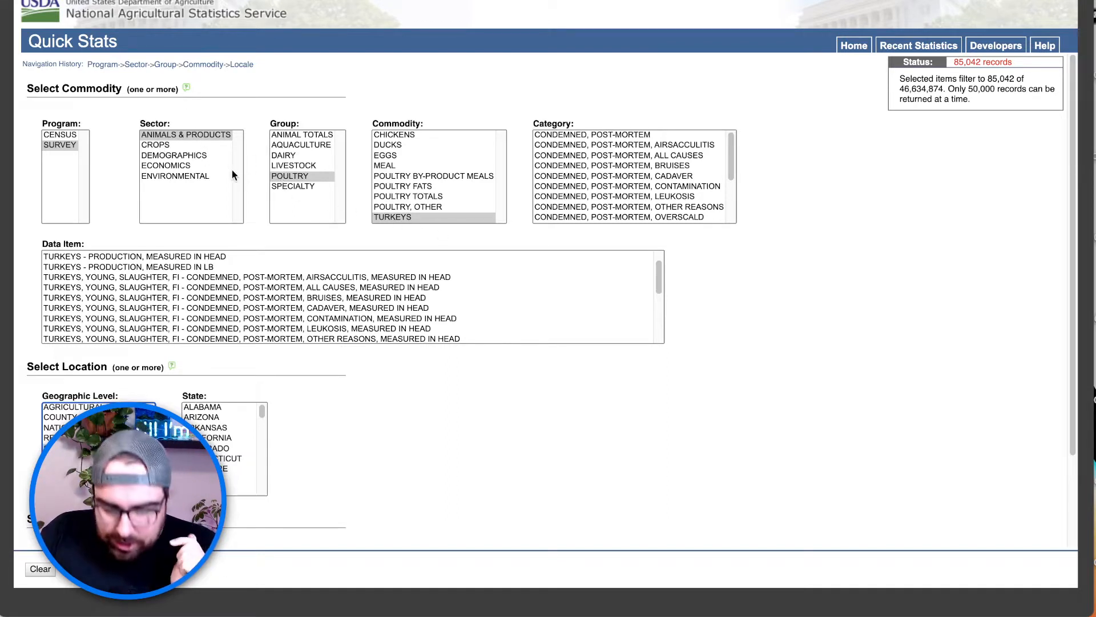
scroll(590, 160, down, 1)
scroll(585, 198, up, 1)
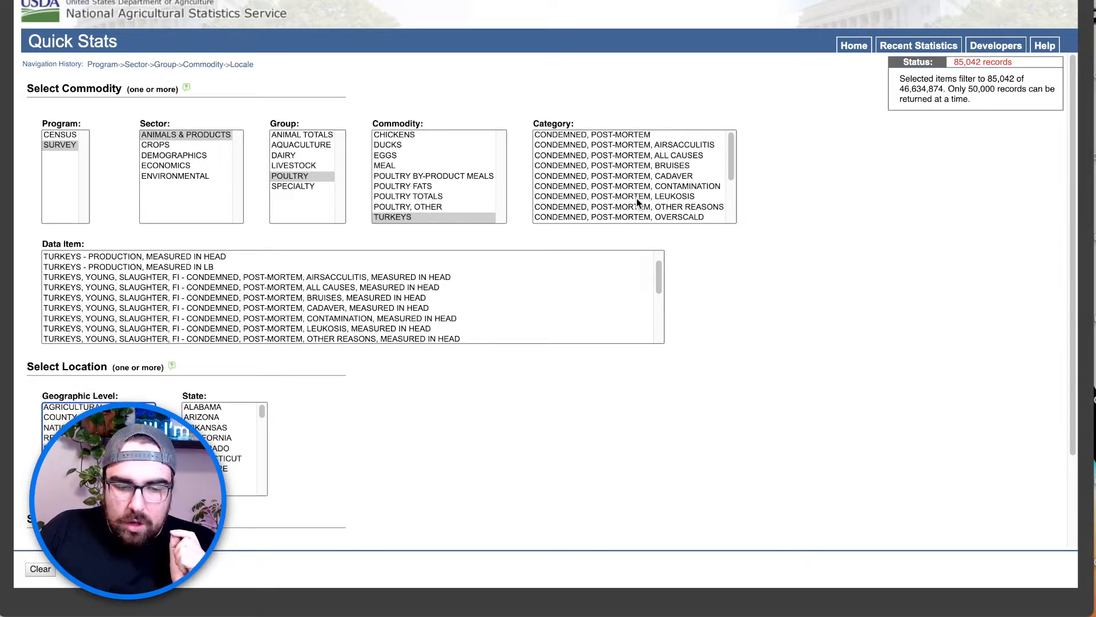
scroll(636, 197, down, 4)
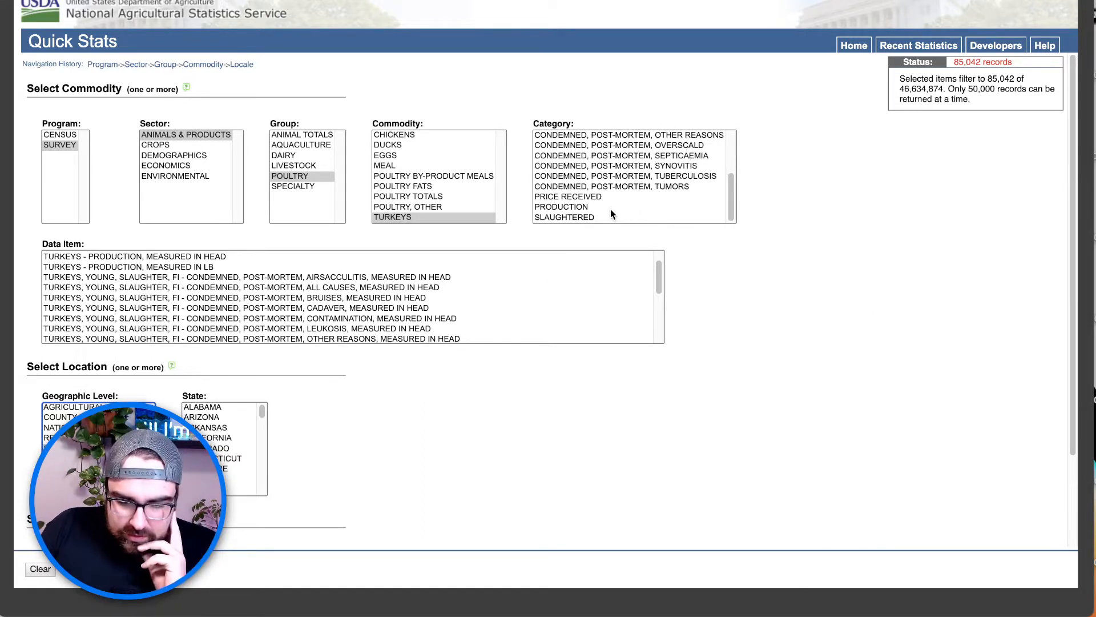
click(573, 206)
click(574, 197)
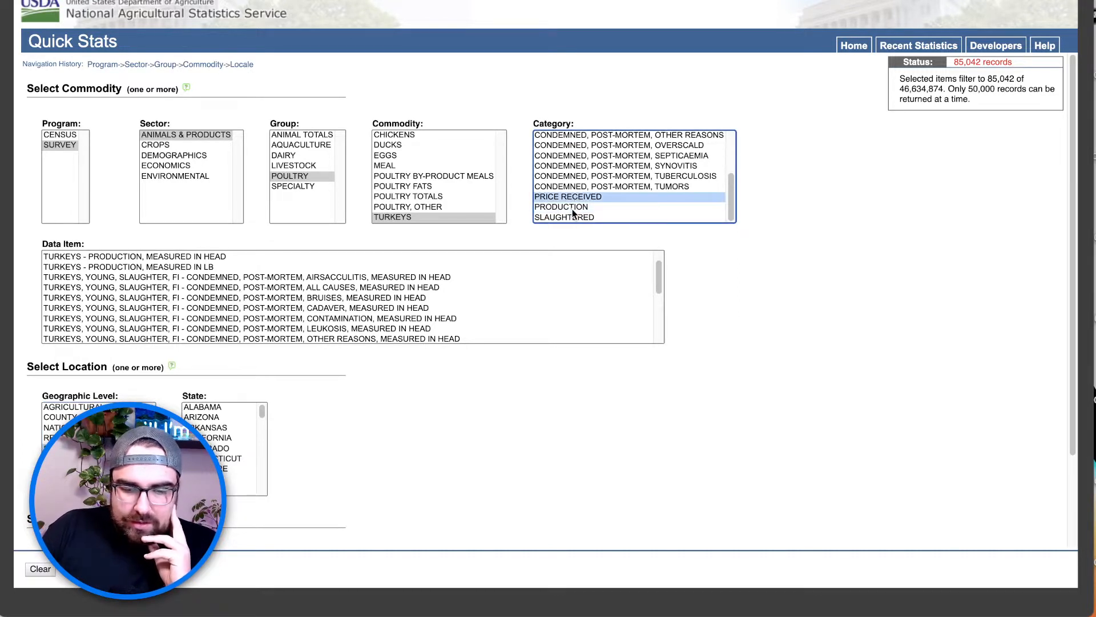
click(573, 207)
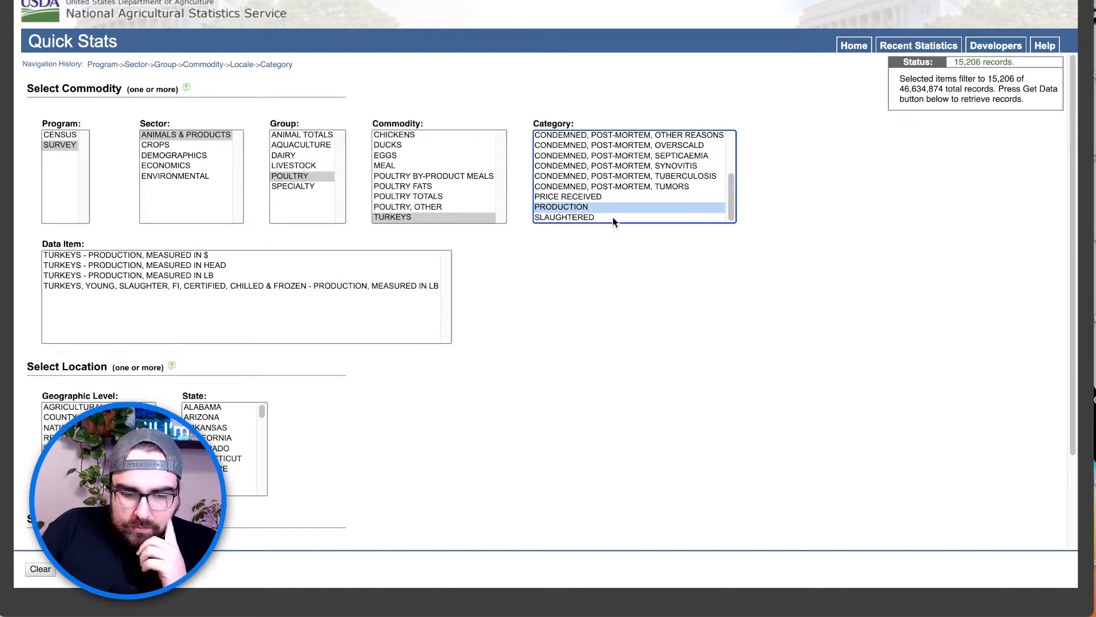
click(583, 198)
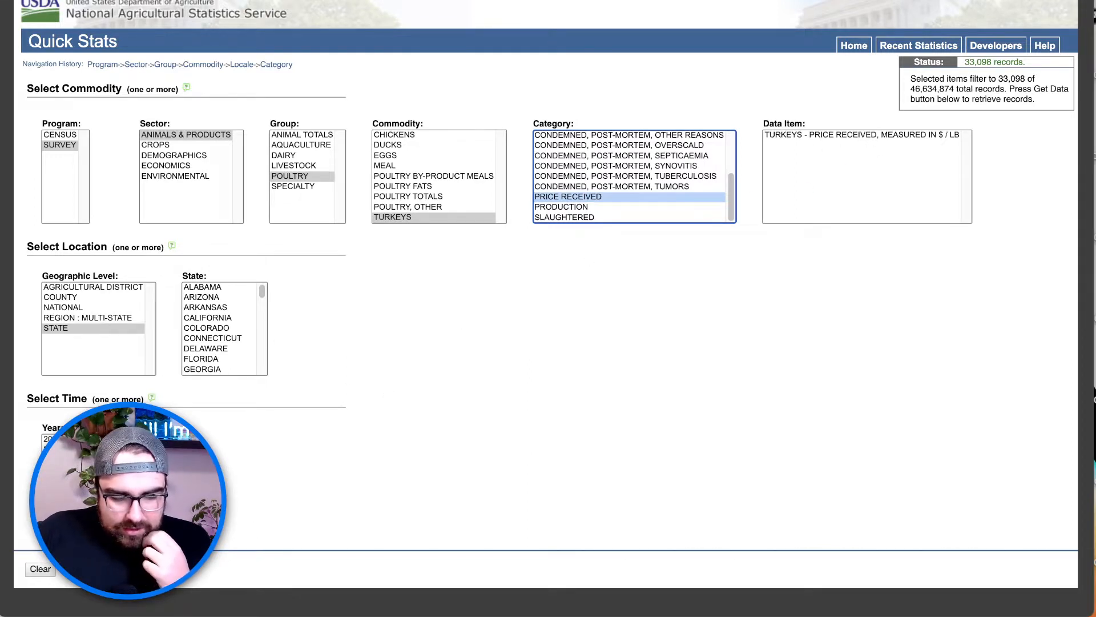
Step: Retrieve the filtered turkey price records and export them as a spreadsheet file
click(261, 558)
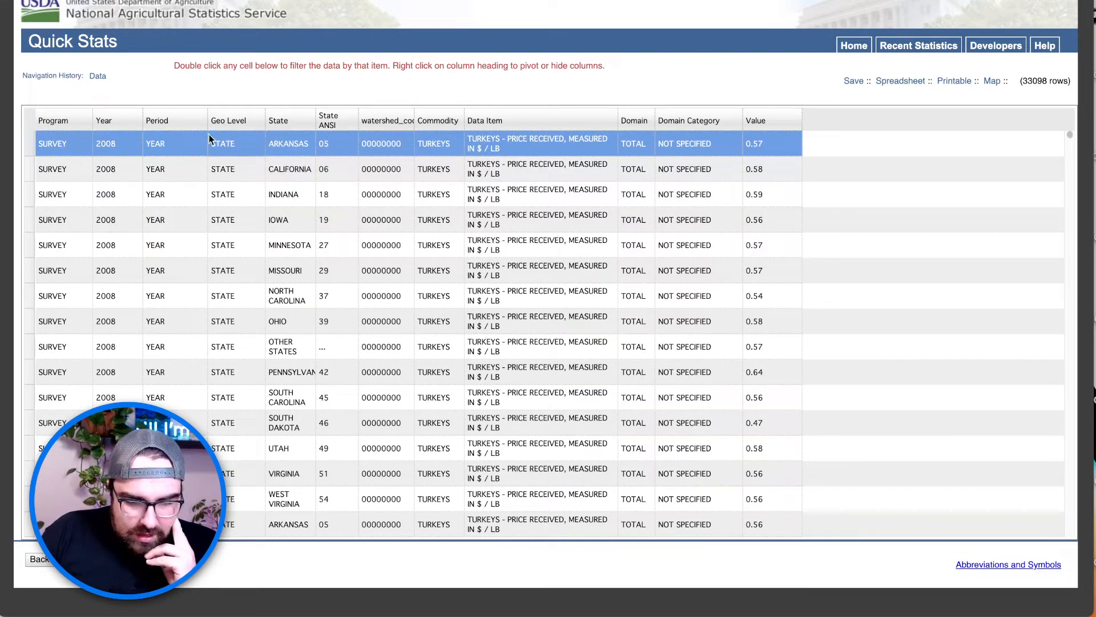
scroll(224, 322, down, 10)
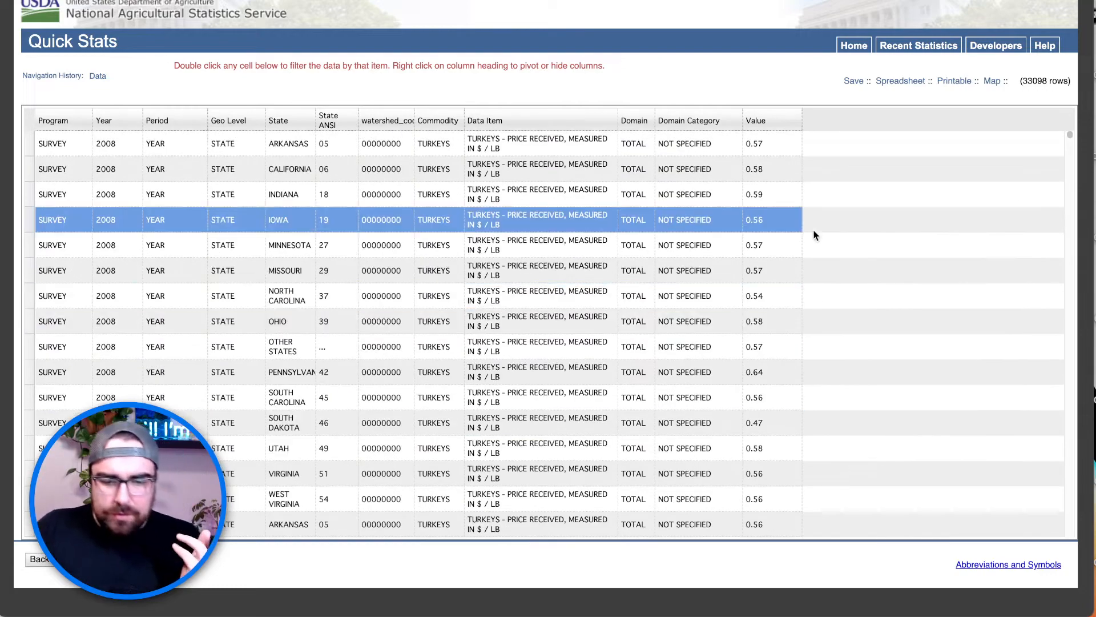
click(892, 83)
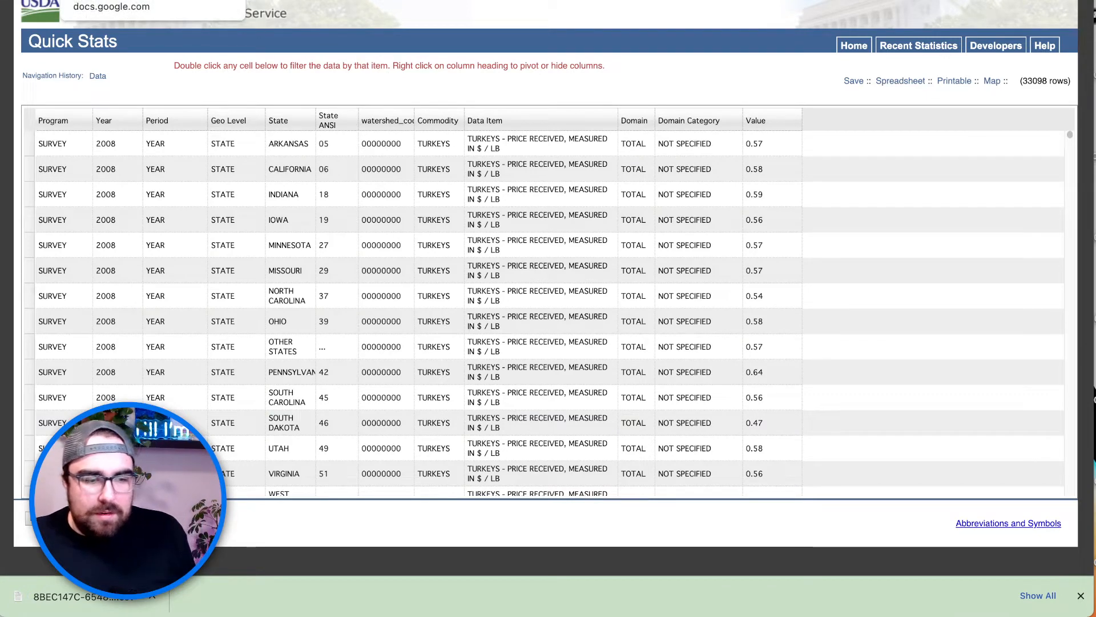
Step: Switch to The Turkey Report in Looker Studio, start adding data and enlarge the connector list
click(498, 1)
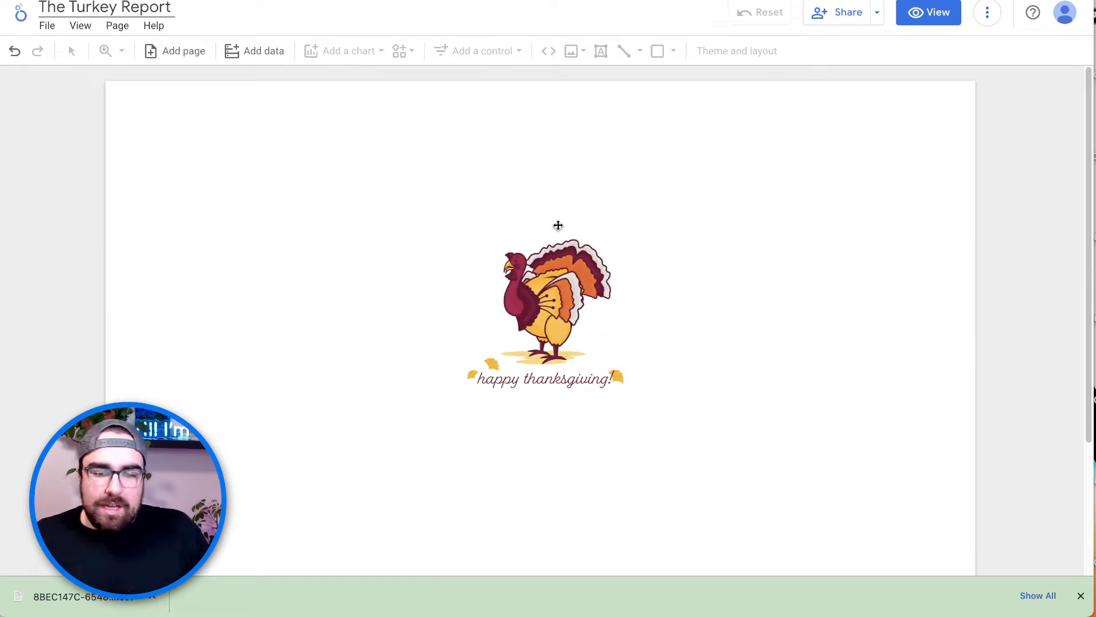
click(256, 55)
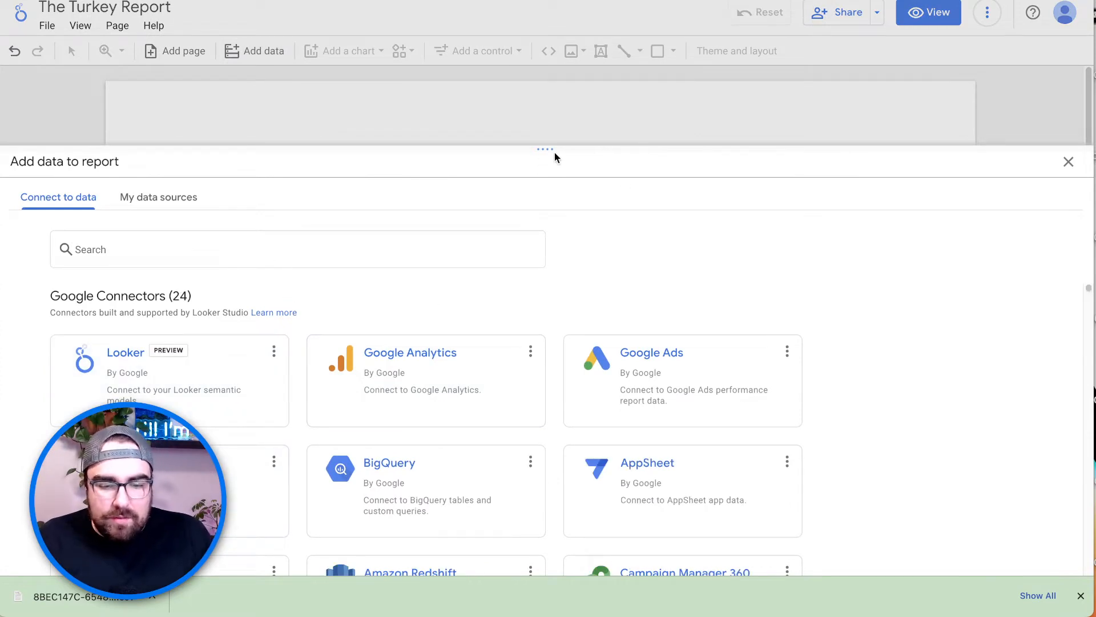
drag(543, 152, 558, 12)
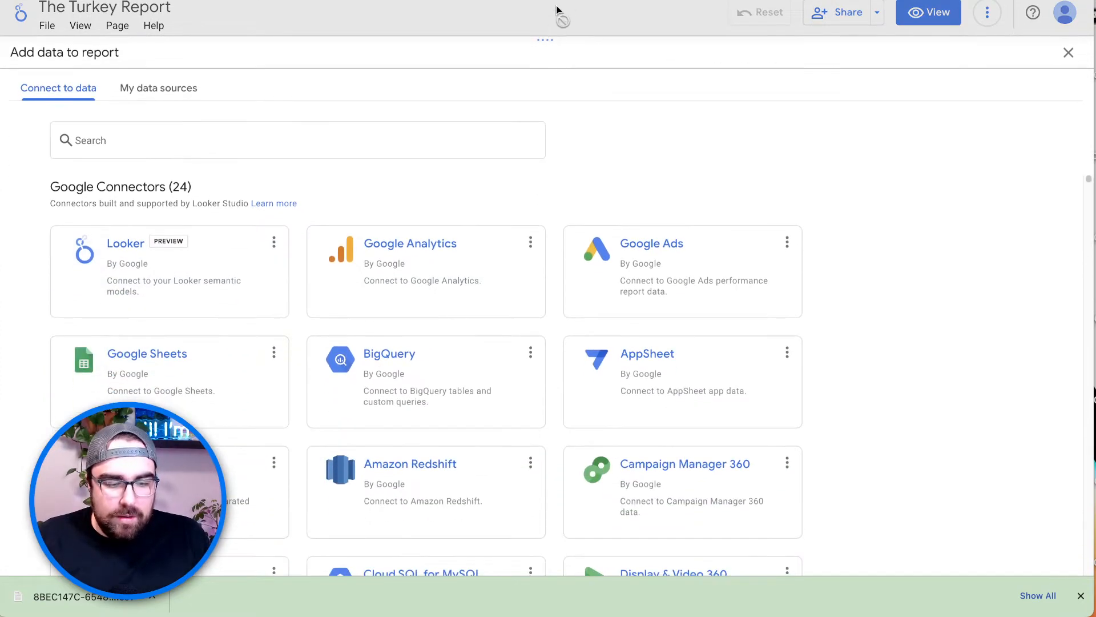
Step: Search the available data connectors for "csv"
scroll(522, 328, down, 5)
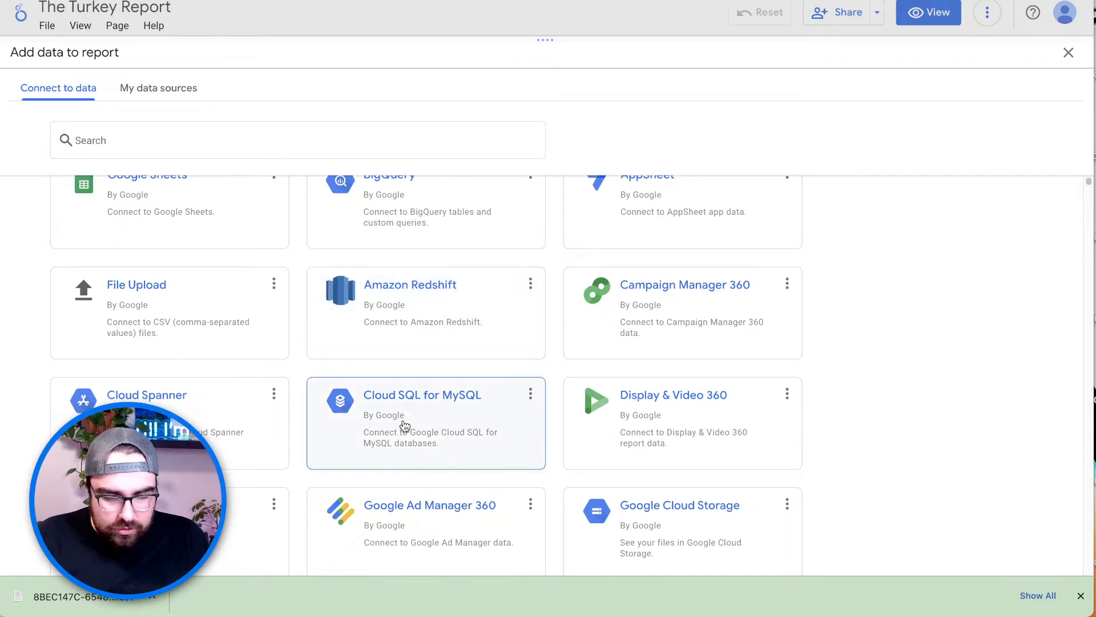
scroll(457, 422, down, 2)
scroll(404, 426, down, 6)
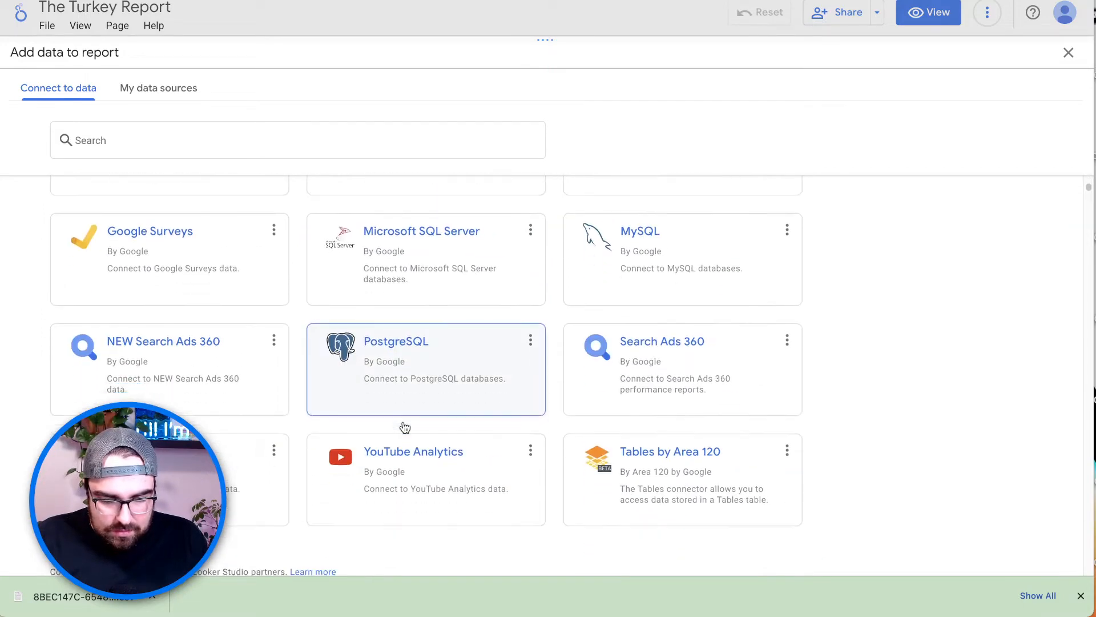
click(252, 137)
text(csv)
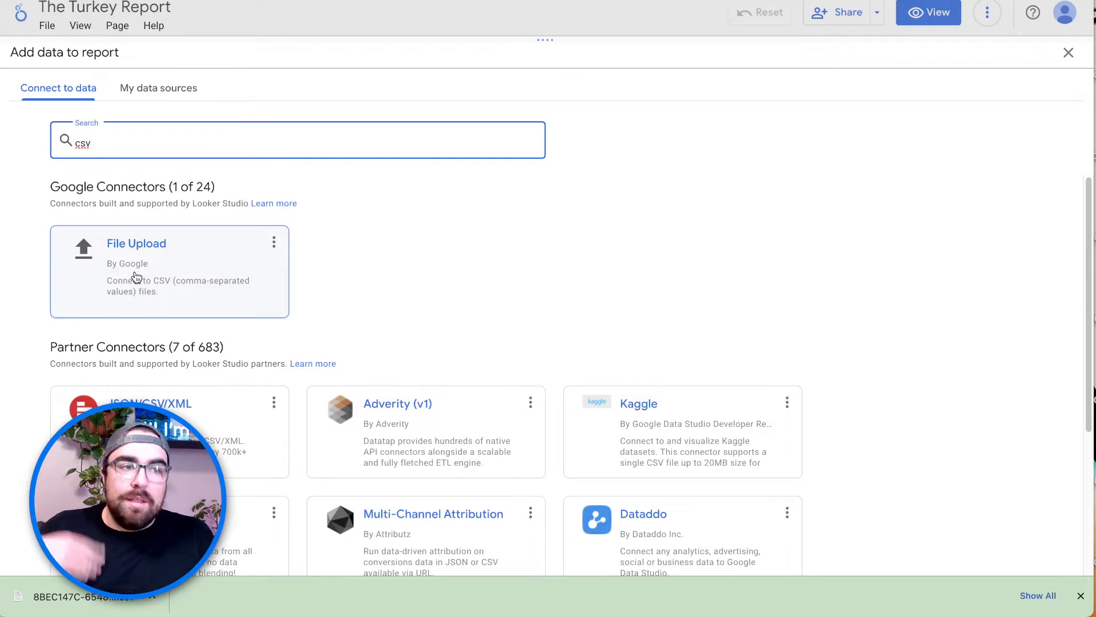
Step: Choose the File Upload connector and authorize it with the Better Than Data account
click(194, 273)
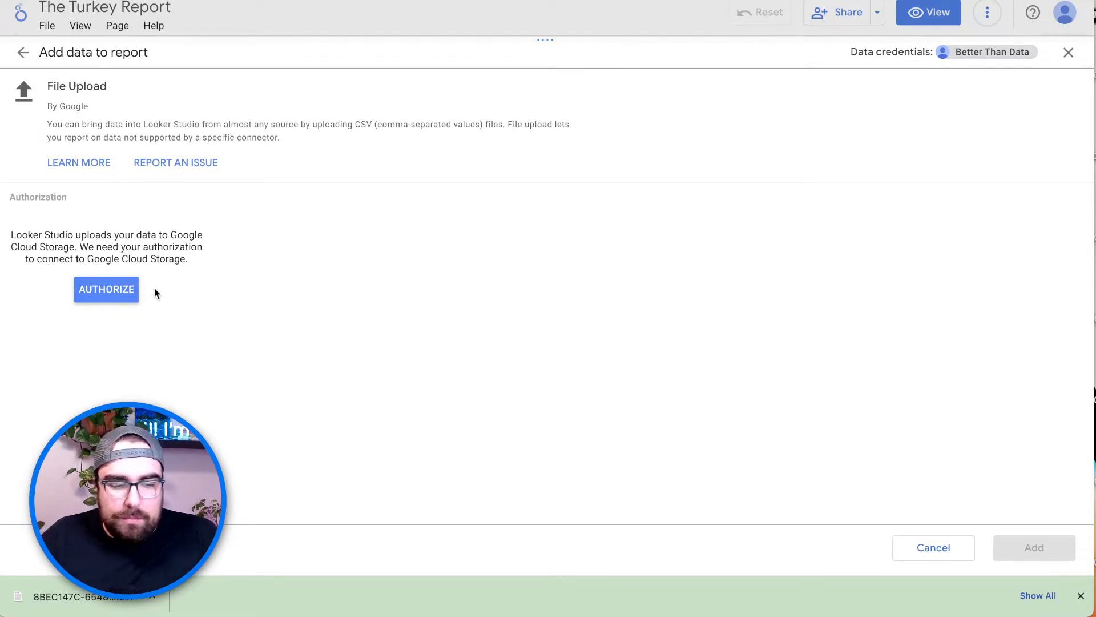
click(119, 300)
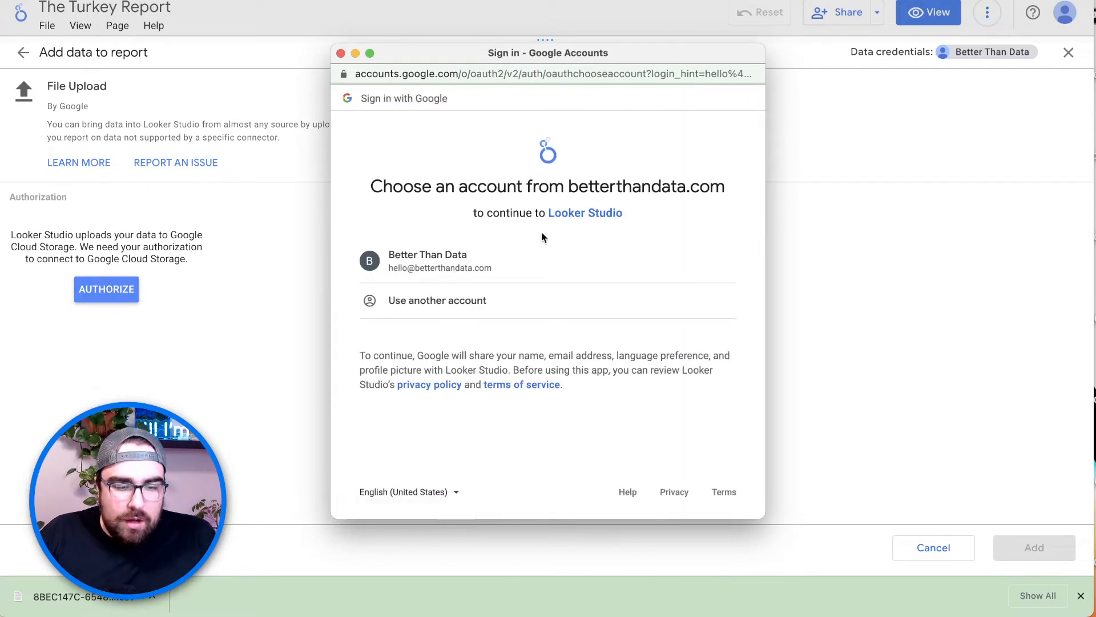
click(445, 265)
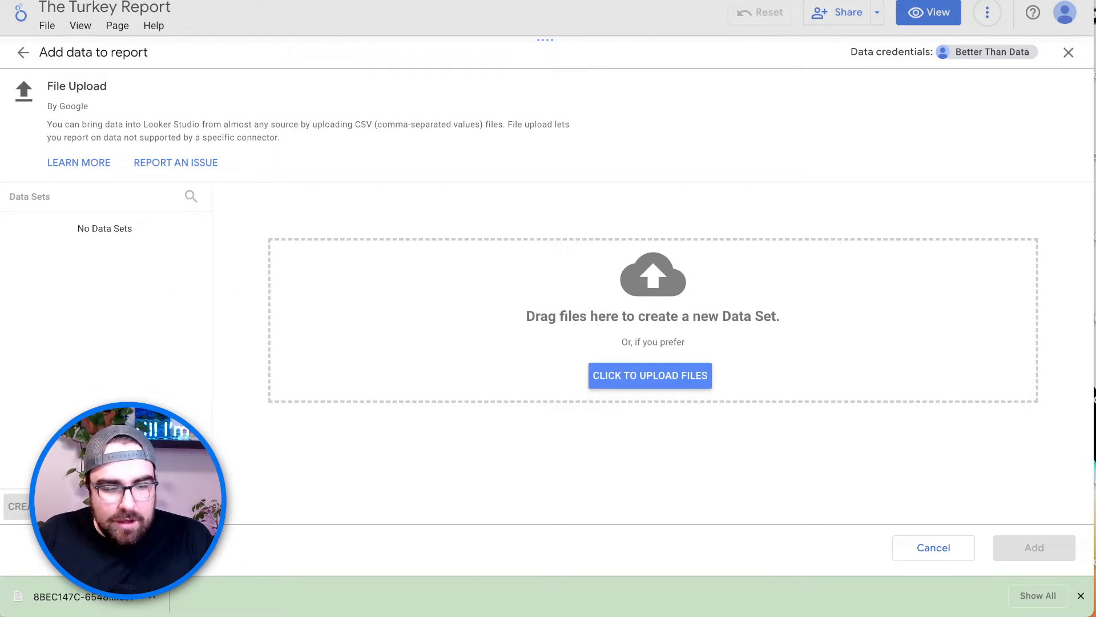
Step: Upload the downloaded turkey price CSV as a new data set and add it to the report
drag(81, 591, 638, 402)
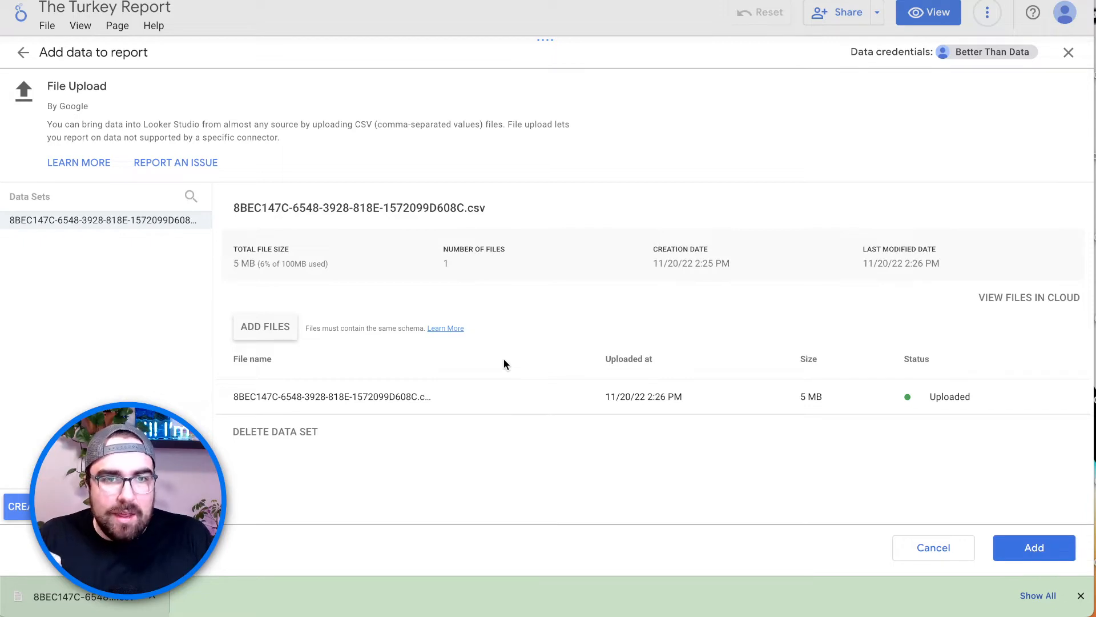
click(1034, 547)
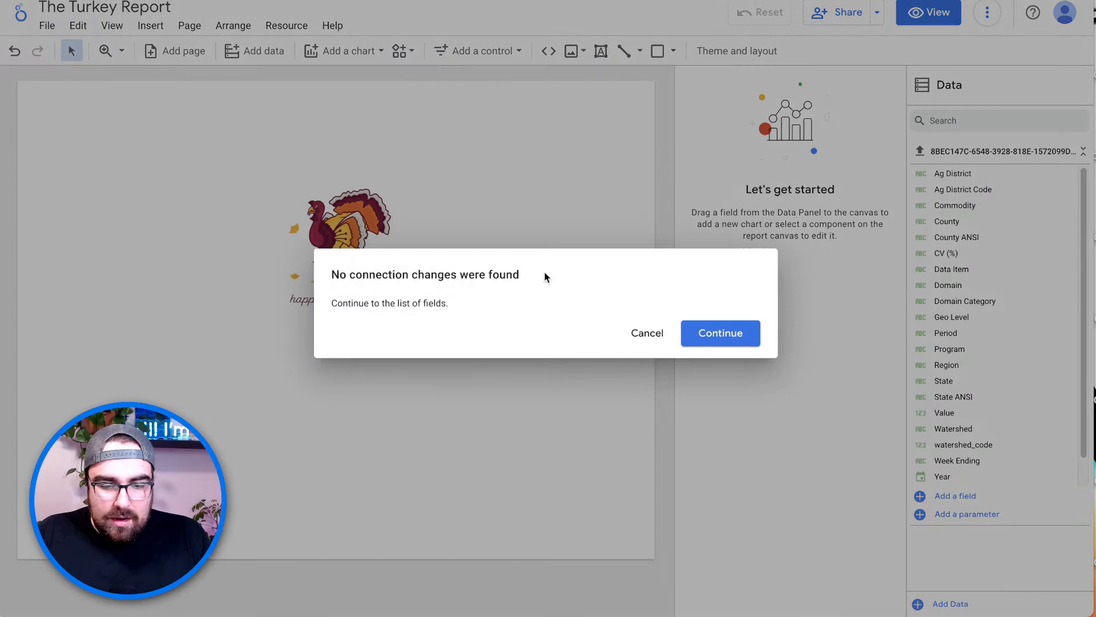
click(722, 333)
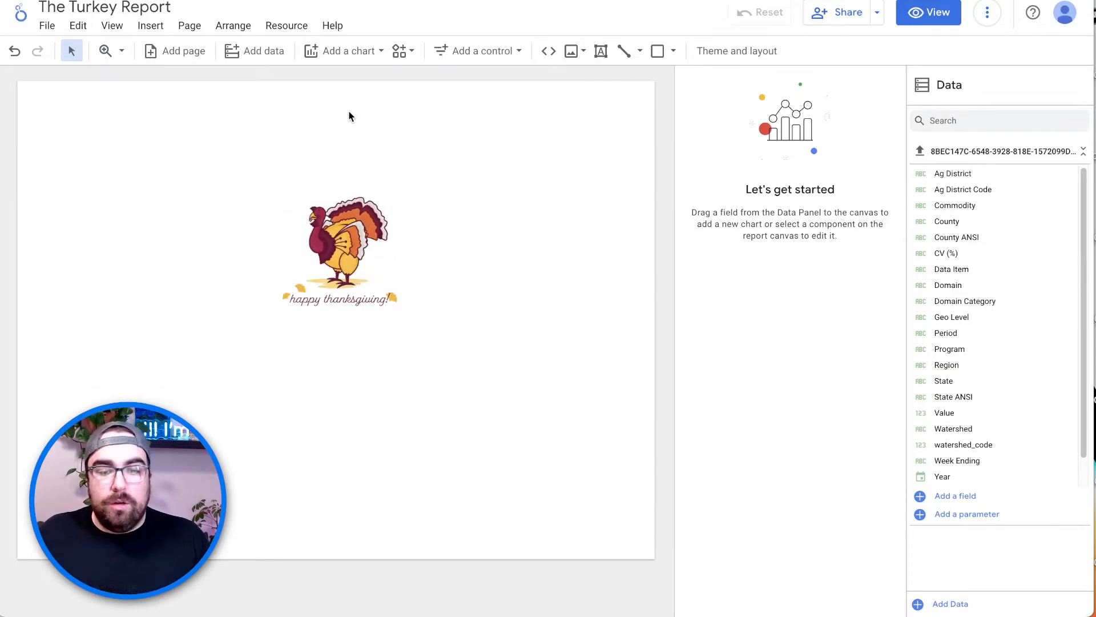
Step: Insert a plain table chart in the upper-left area of the report page
click(352, 62)
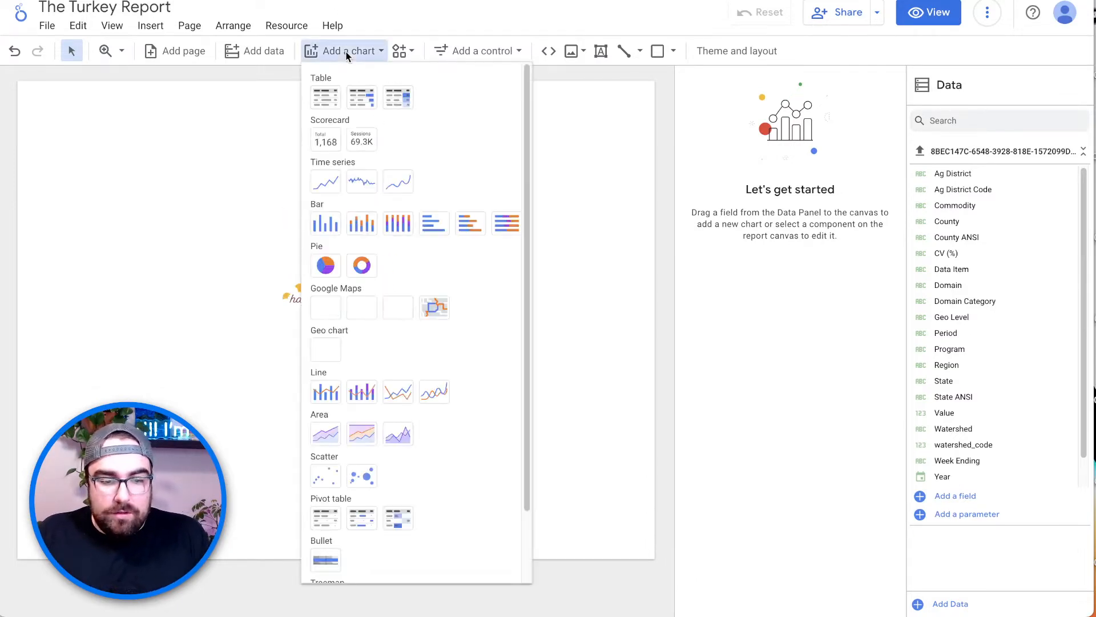
click(319, 95)
click(134, 163)
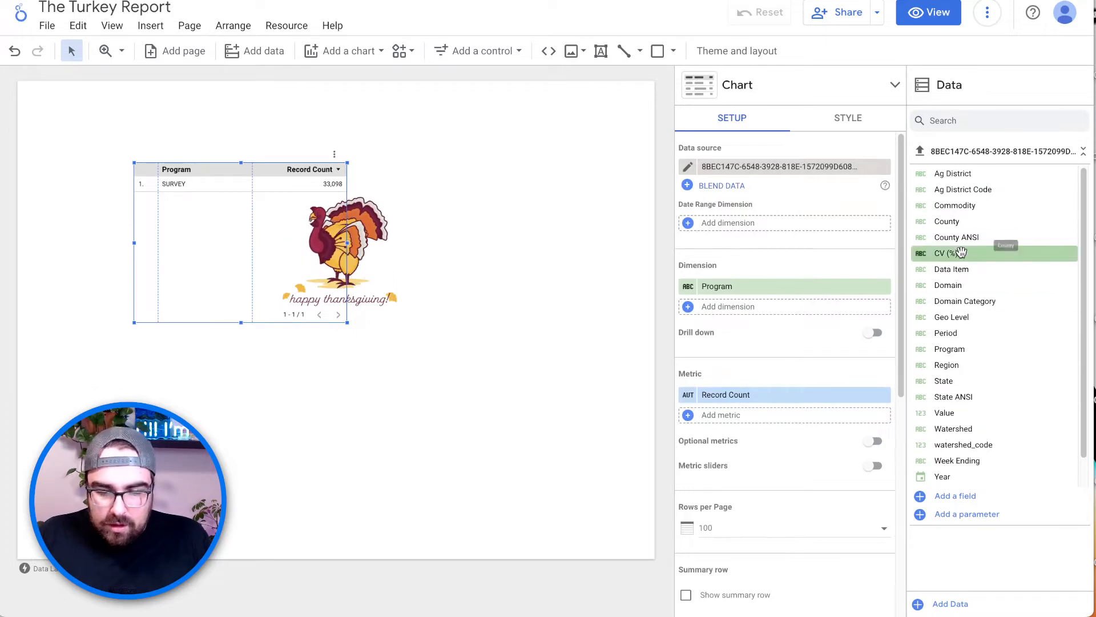
Step: Rename the table's data source to "USDA Data on Turkey Pricing"
scroll(974, 274, down, 1)
scroll(976, 297, up, 1)
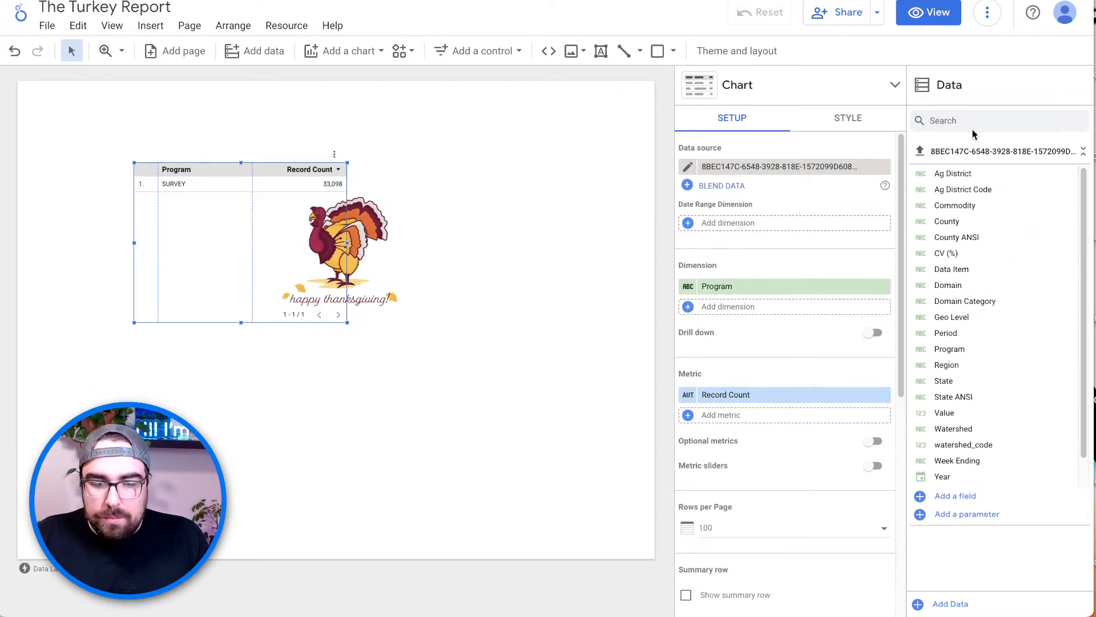
click(691, 168)
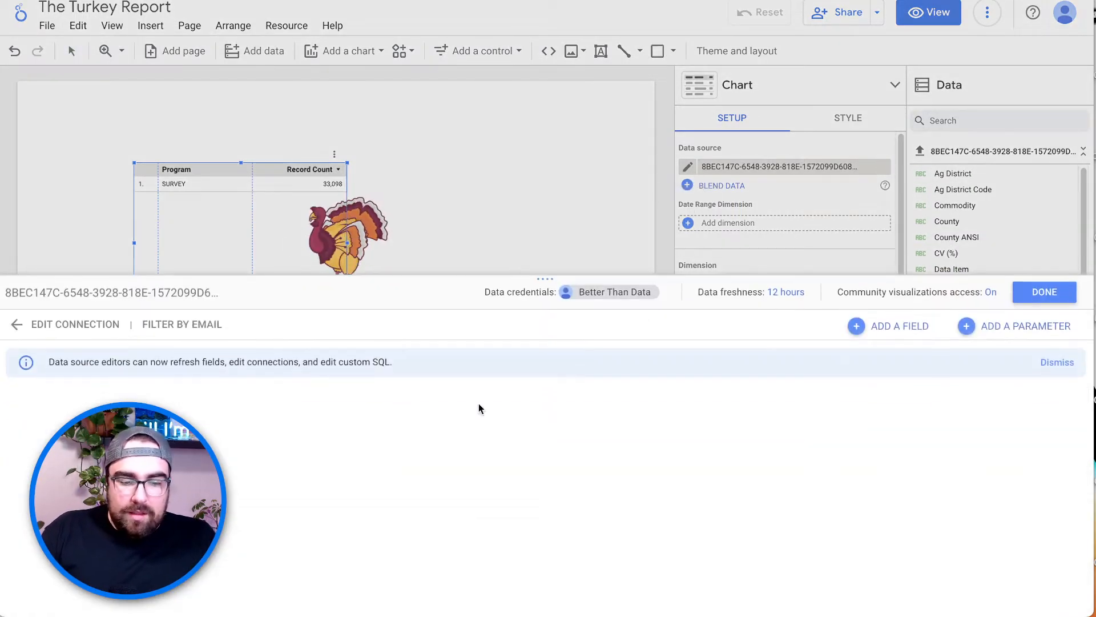
click(86, 290)
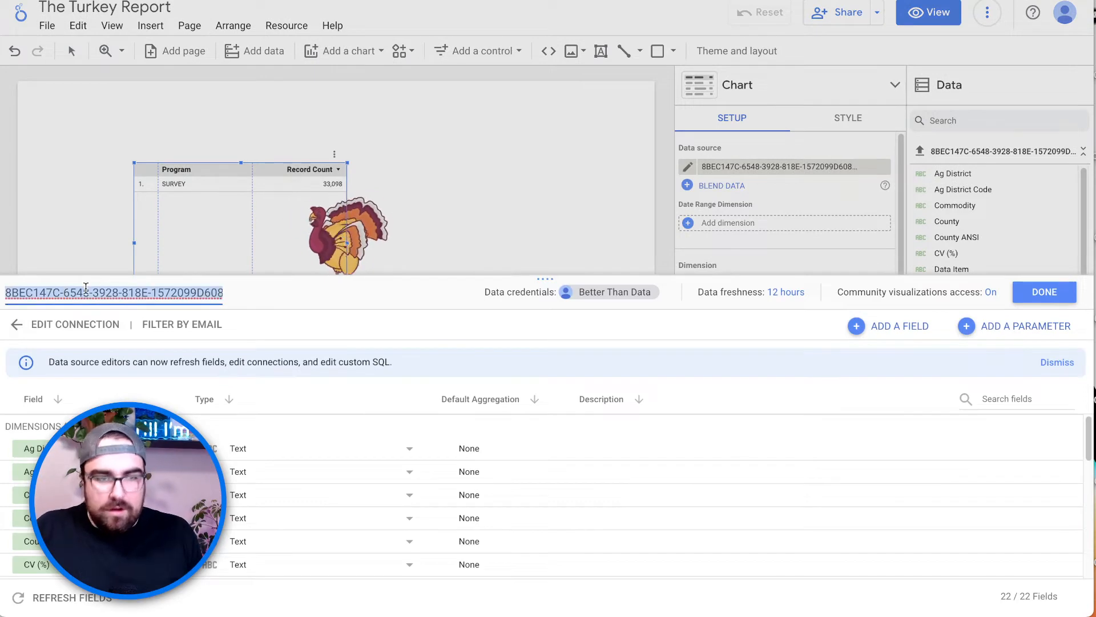
text(UST)
text(A Data on Turkey Pricing)
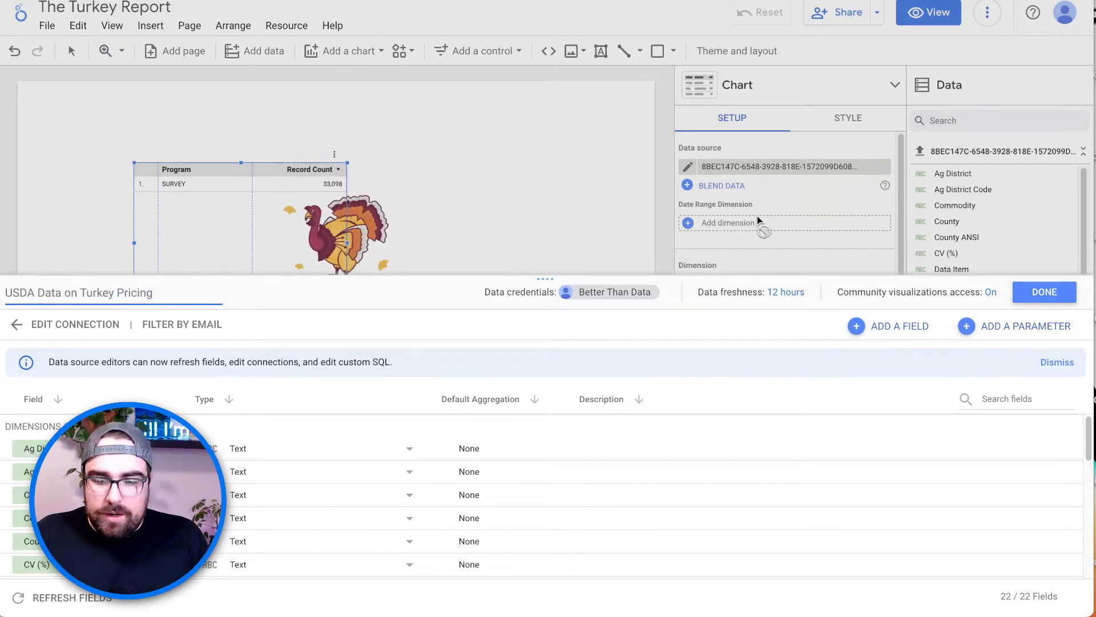
click(1066, 292)
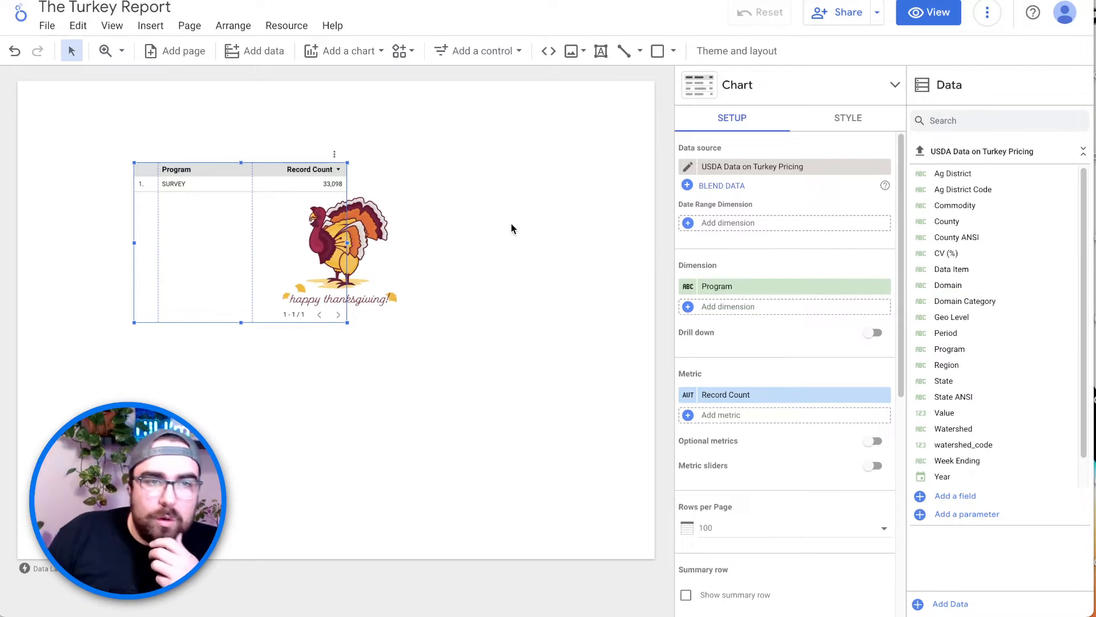
Step: Move the turkey image off the table into the upper-right corner of the report page
click(361, 189)
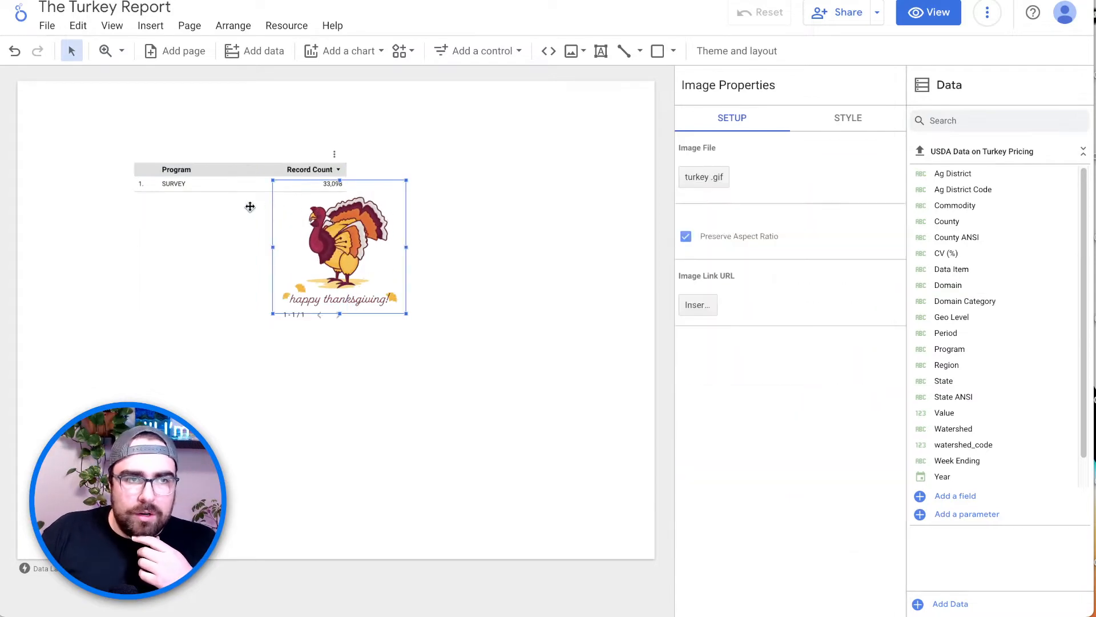
drag(327, 224, 597, 123)
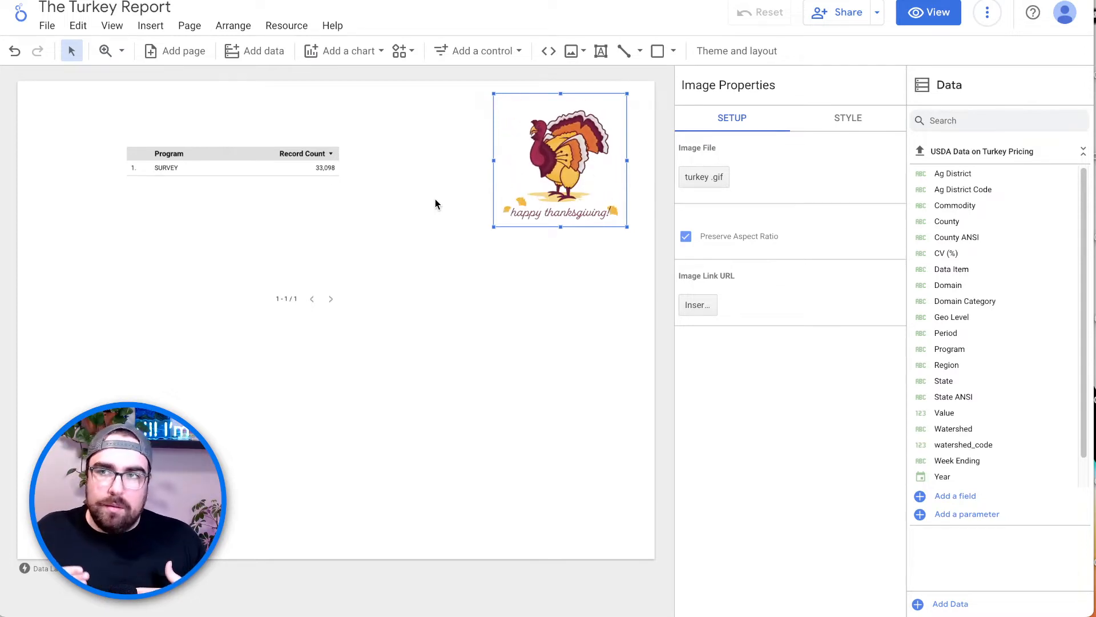
Step: Replace the table's Program dimension with State
click(301, 181)
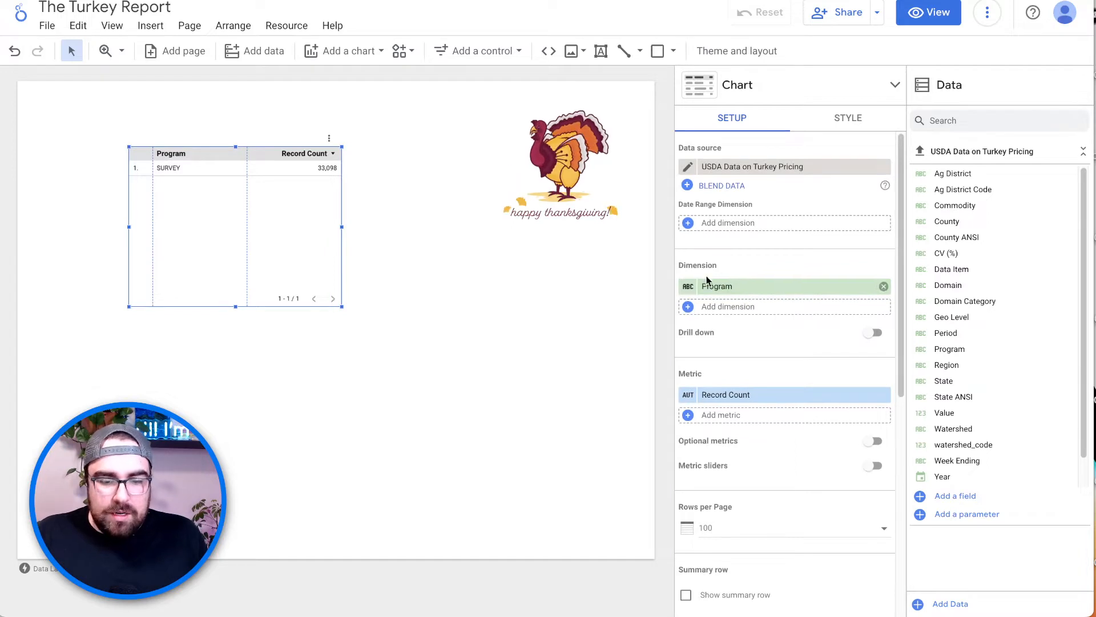
click(764, 311)
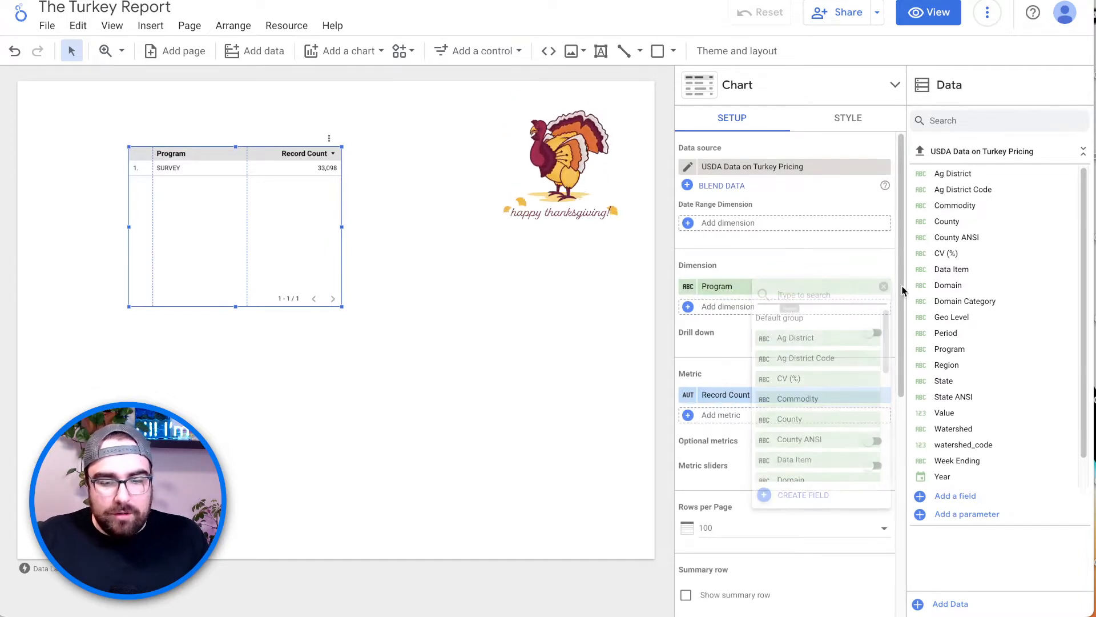
click(793, 271)
click(884, 286)
click(769, 288)
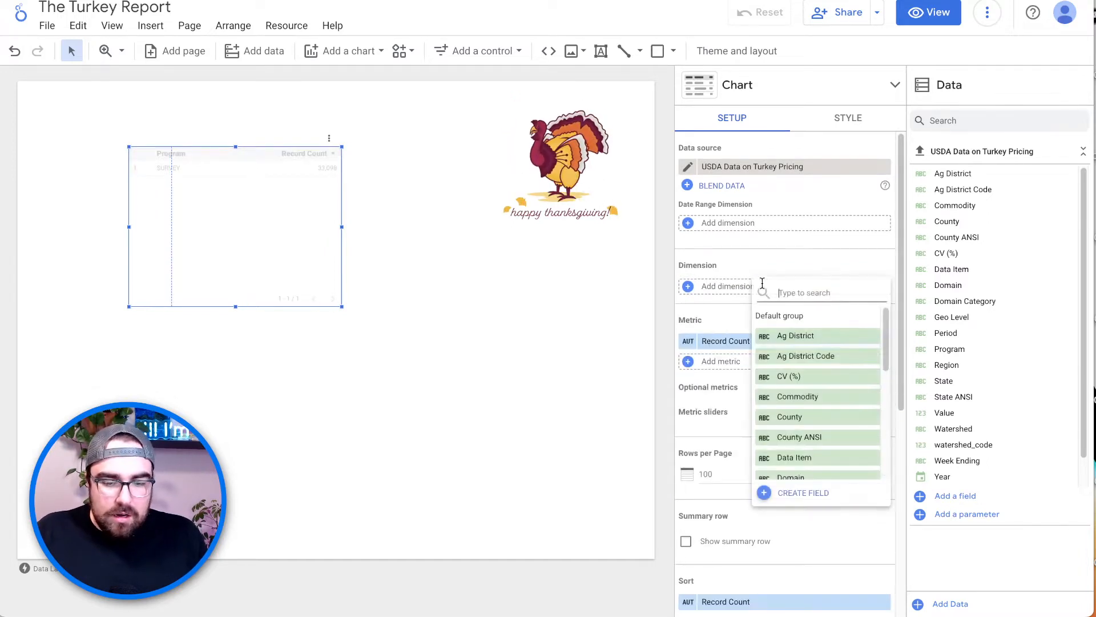
text(stat)
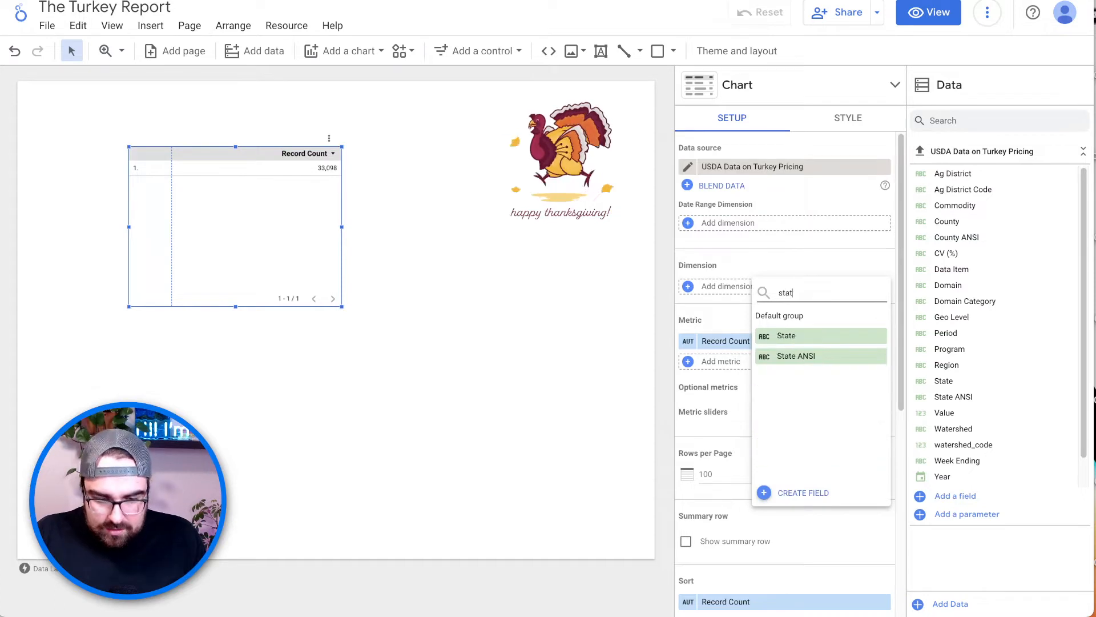
click(797, 336)
Step: Remove the table's Record Count metric and search the available metric fields for a price or total field
click(884, 396)
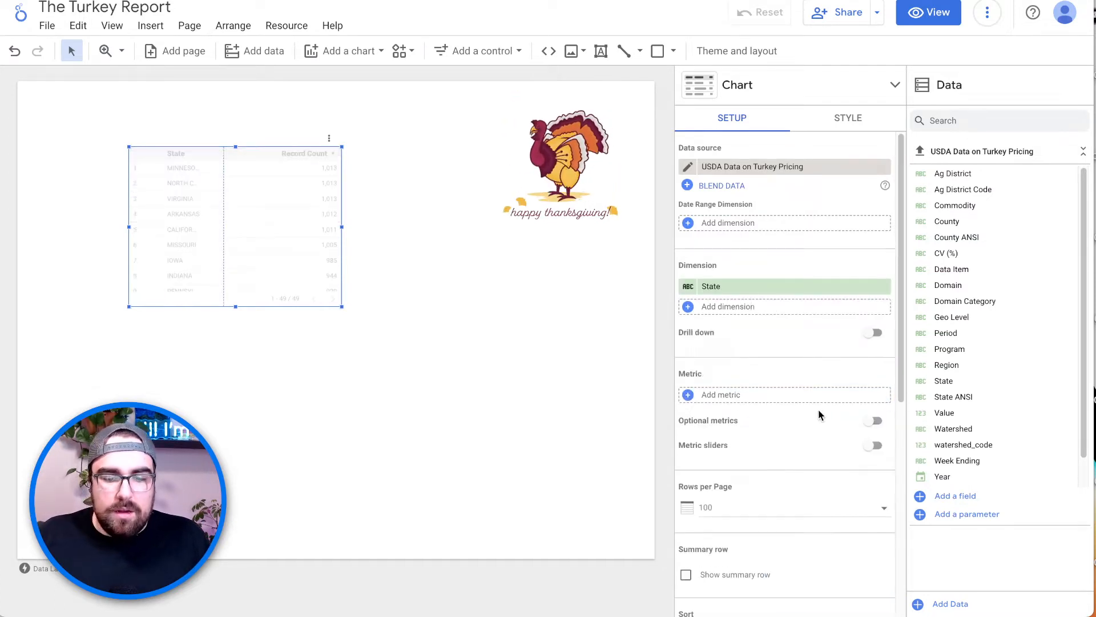
click(794, 395)
text(p)
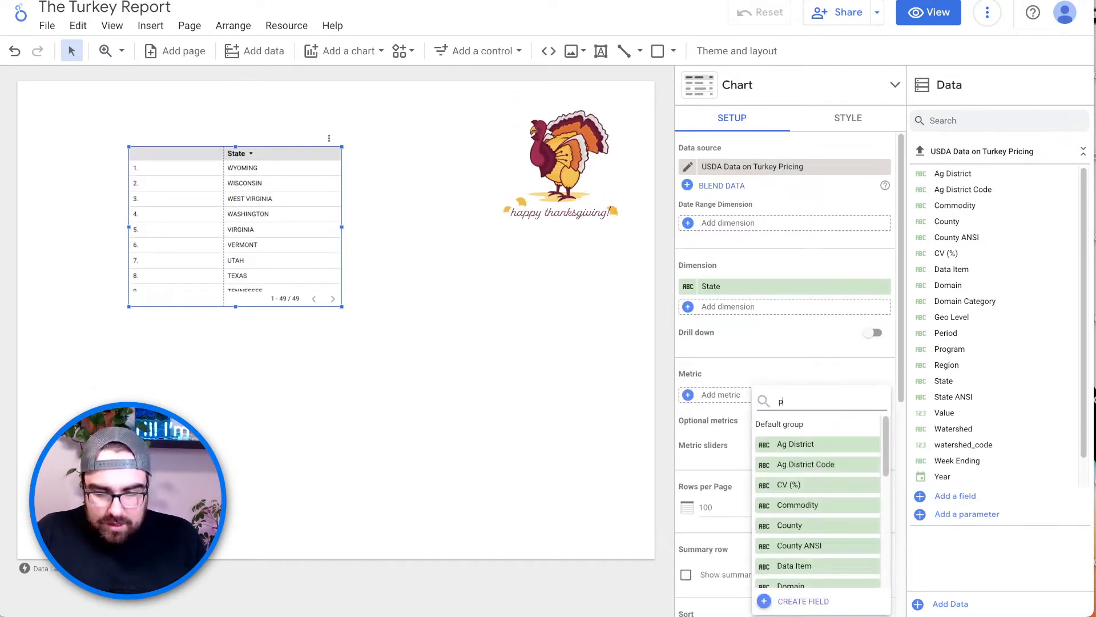
text(rice)
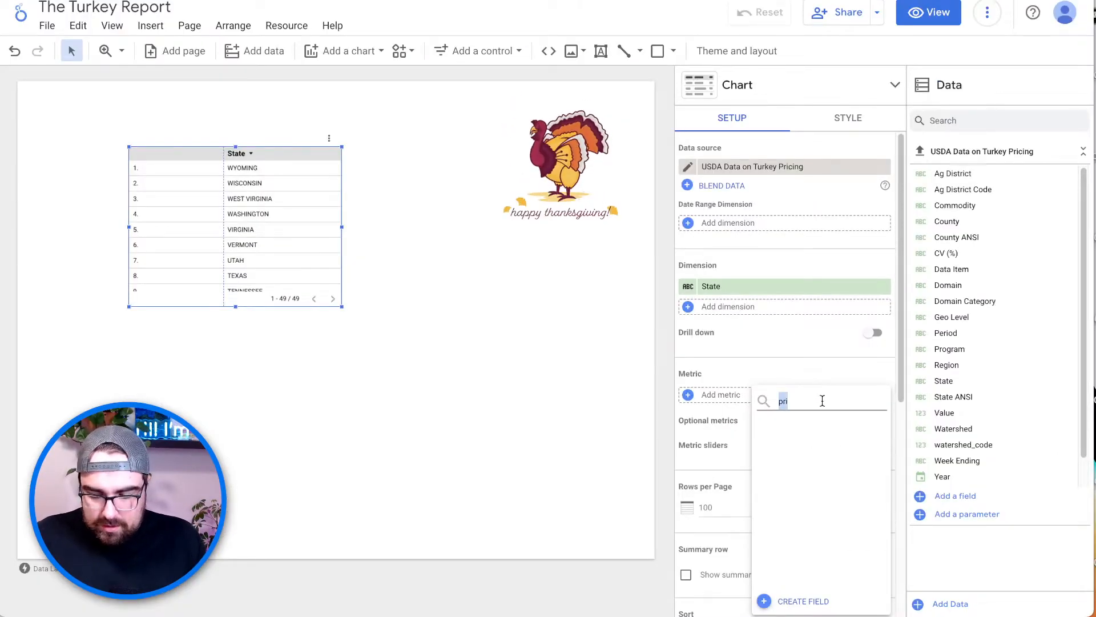
key(BackSpace)
text(p)
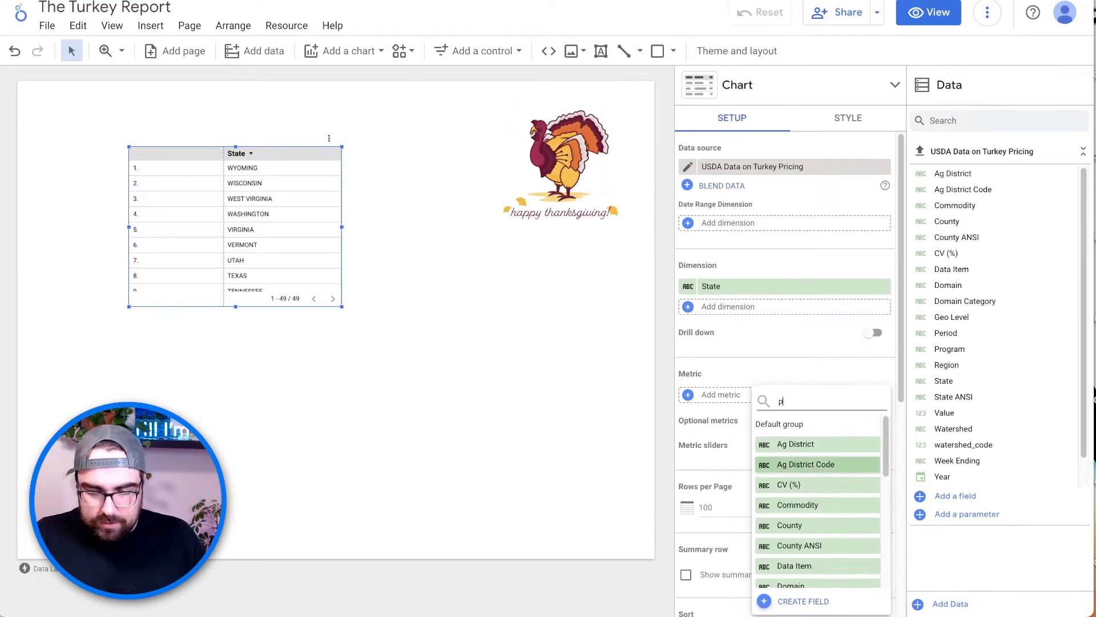
key(BackSpace)
text(totl)
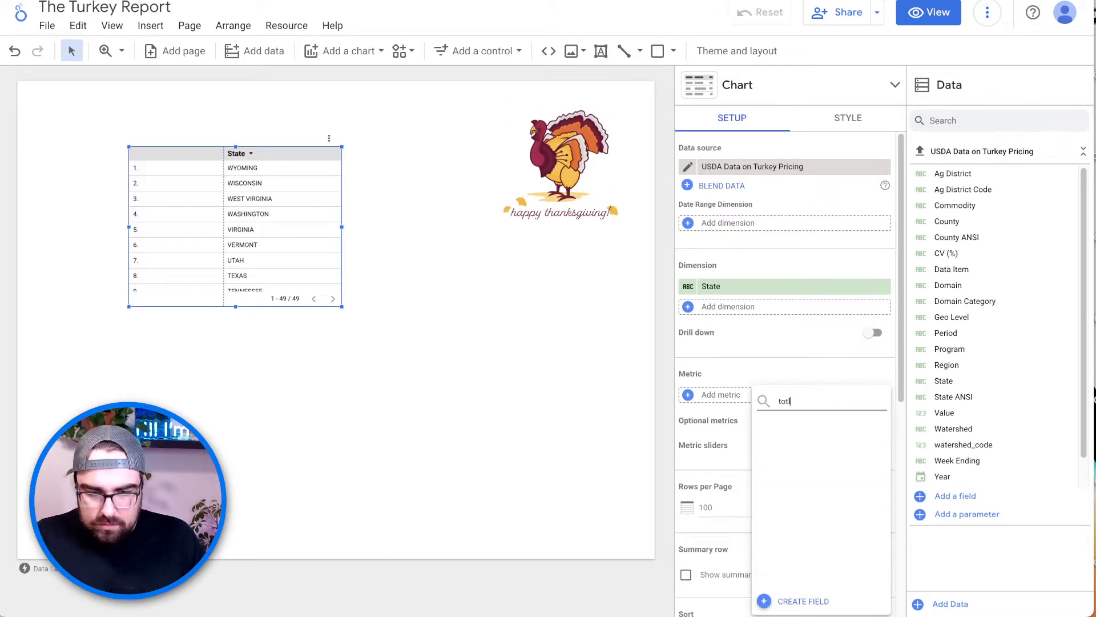
Step: Check the Quick Stats results for the price column's name and add Value as the table's metric
click(370, 0)
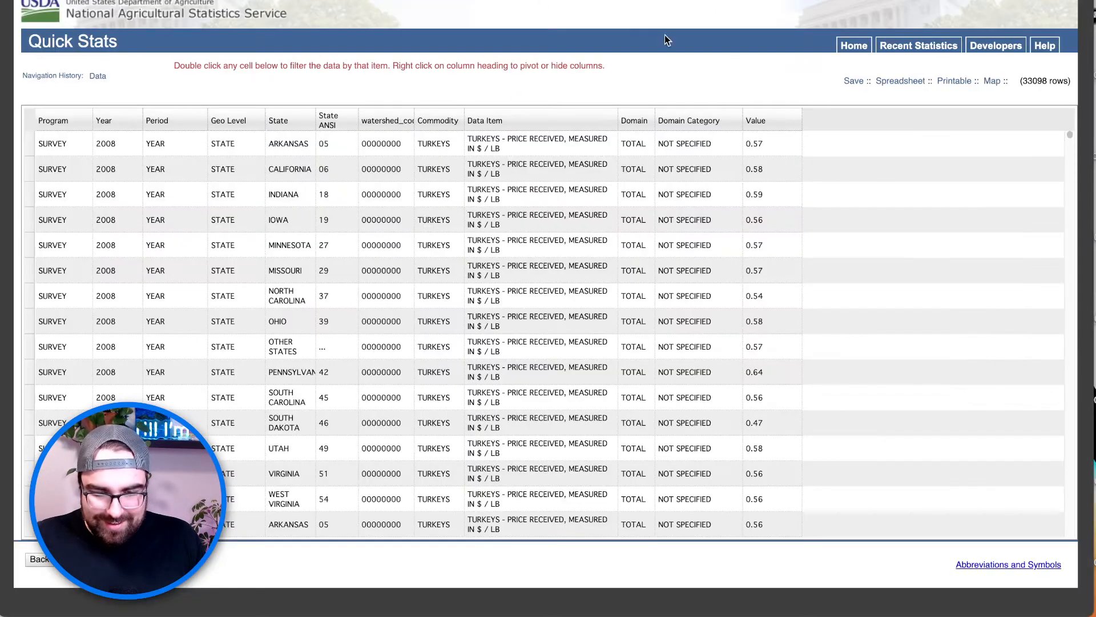
key(ctrl+shift+Tab)
text(valeuy)
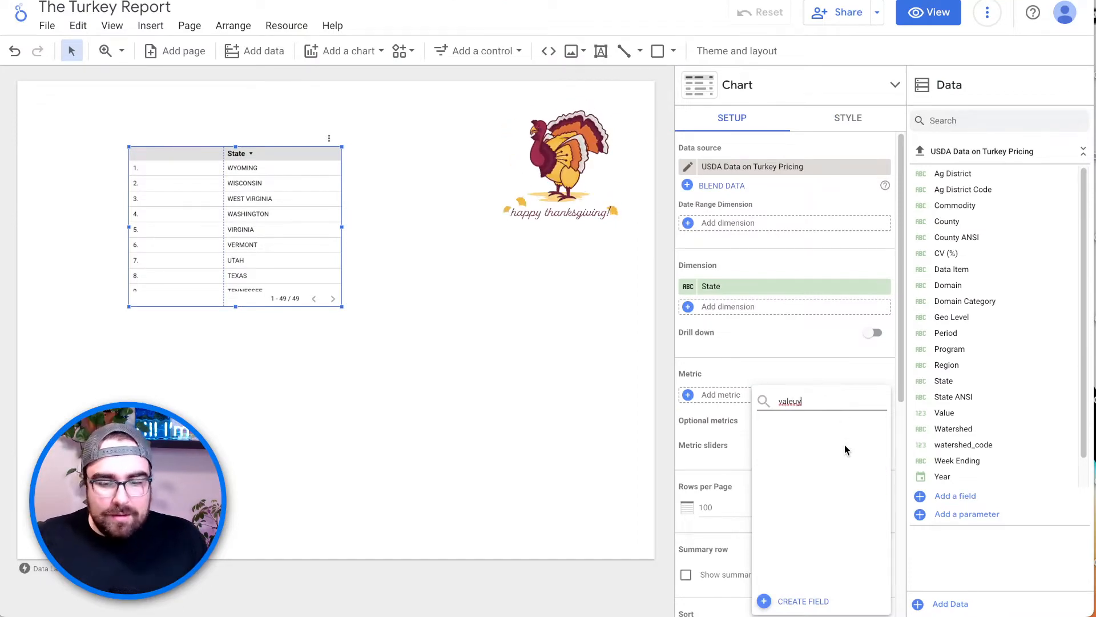
key(BackSpace)
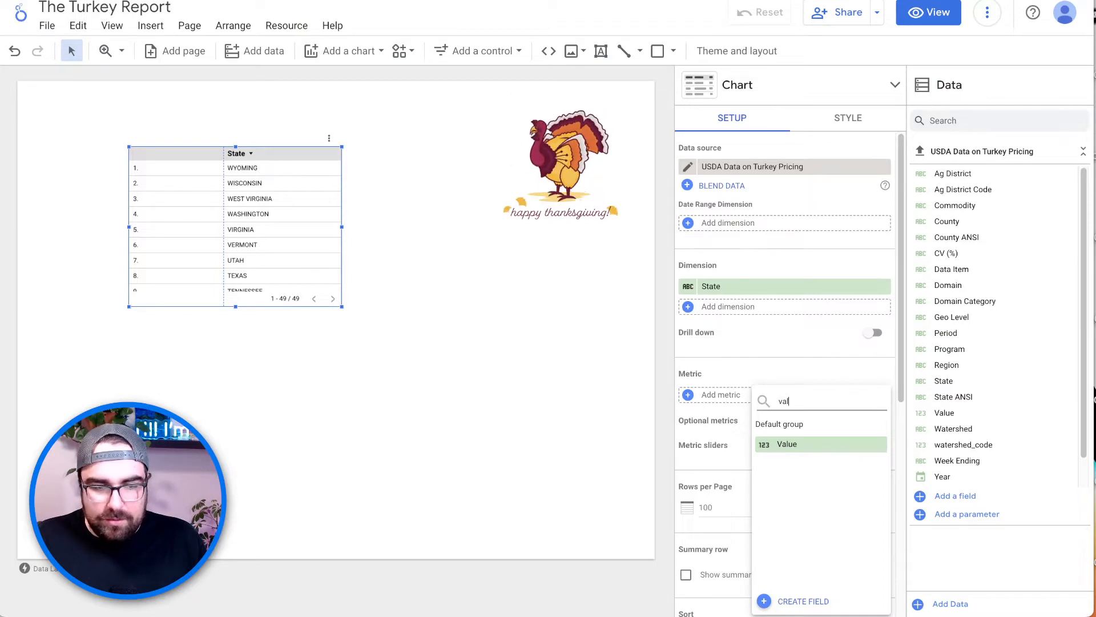
click(810, 444)
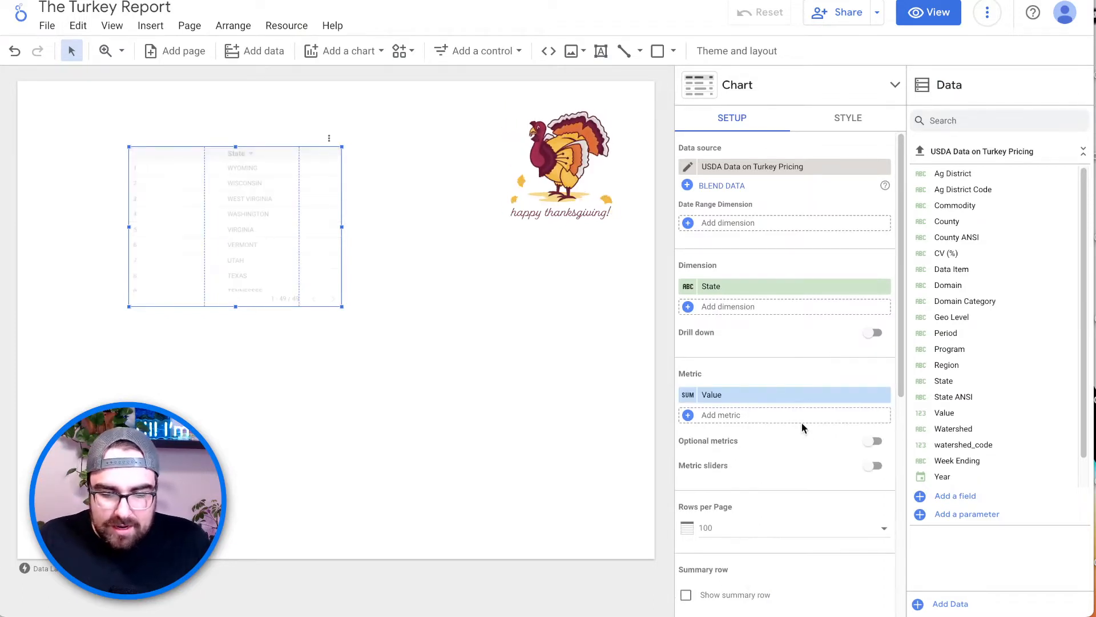
Step: Enlarge the table, narrow its row-number column, and position it along the page's left side with free space above it
drag(297, 220, 247, 204)
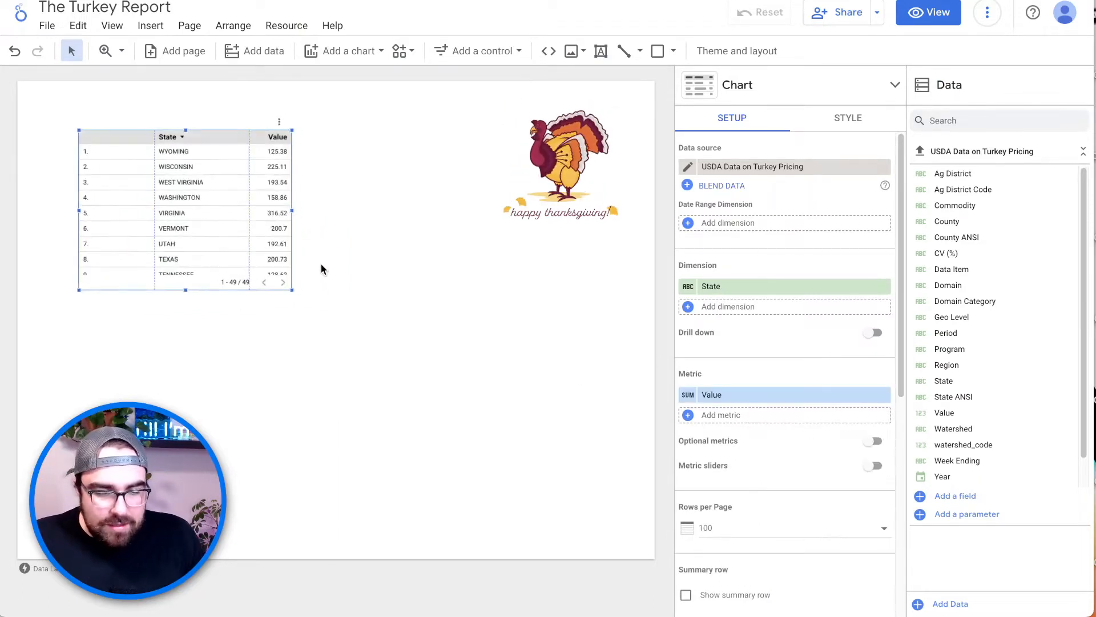
drag(292, 288, 500, 384)
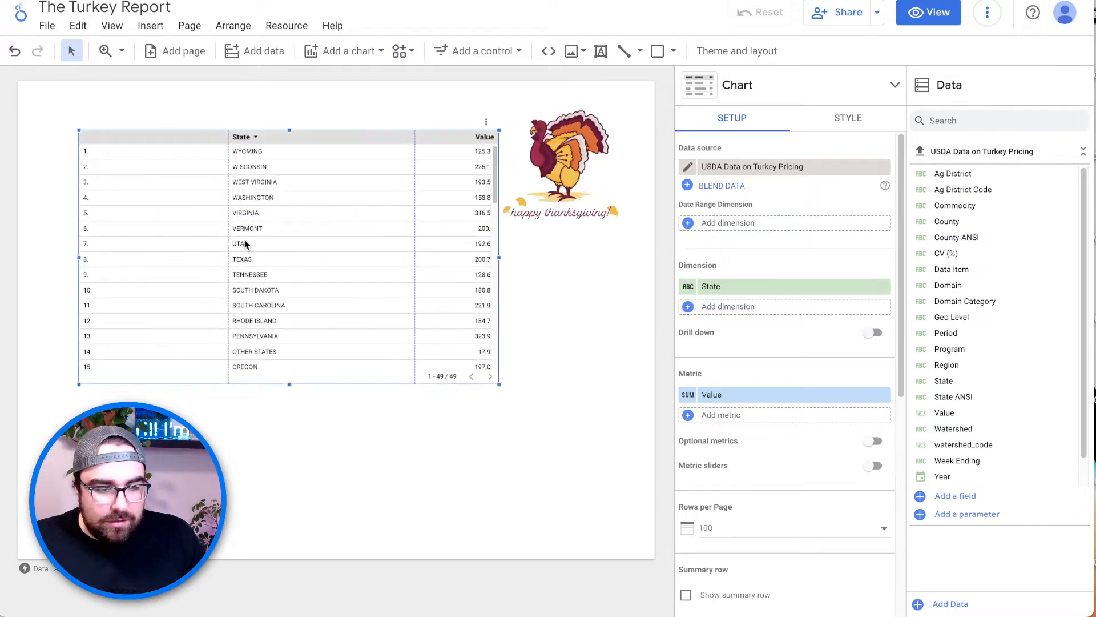
drag(229, 240, 104, 240)
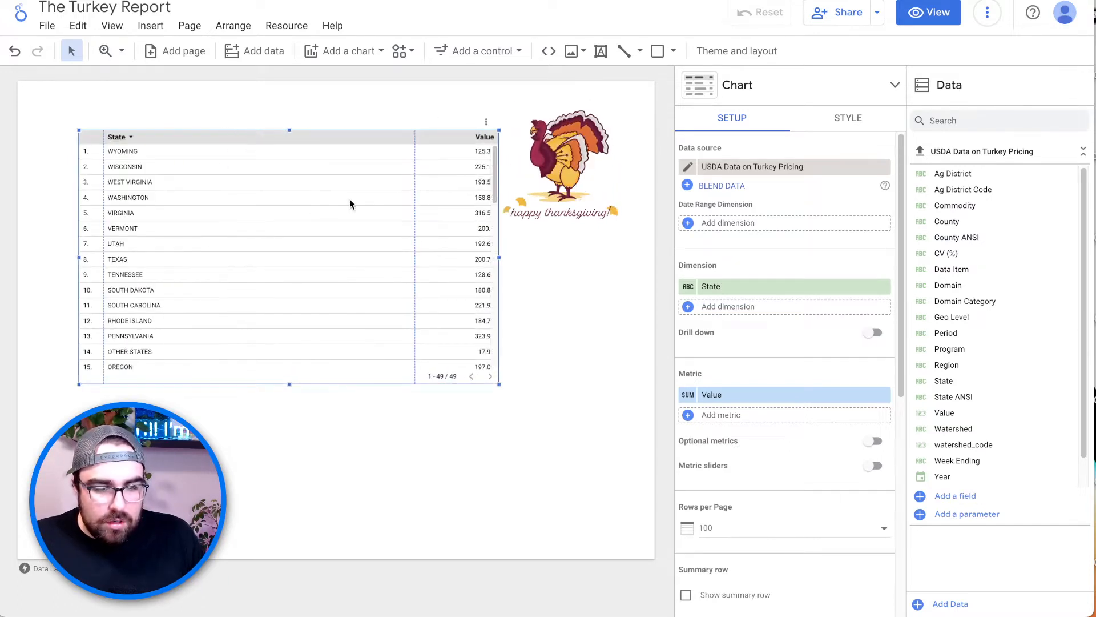
drag(367, 137, 342, 136)
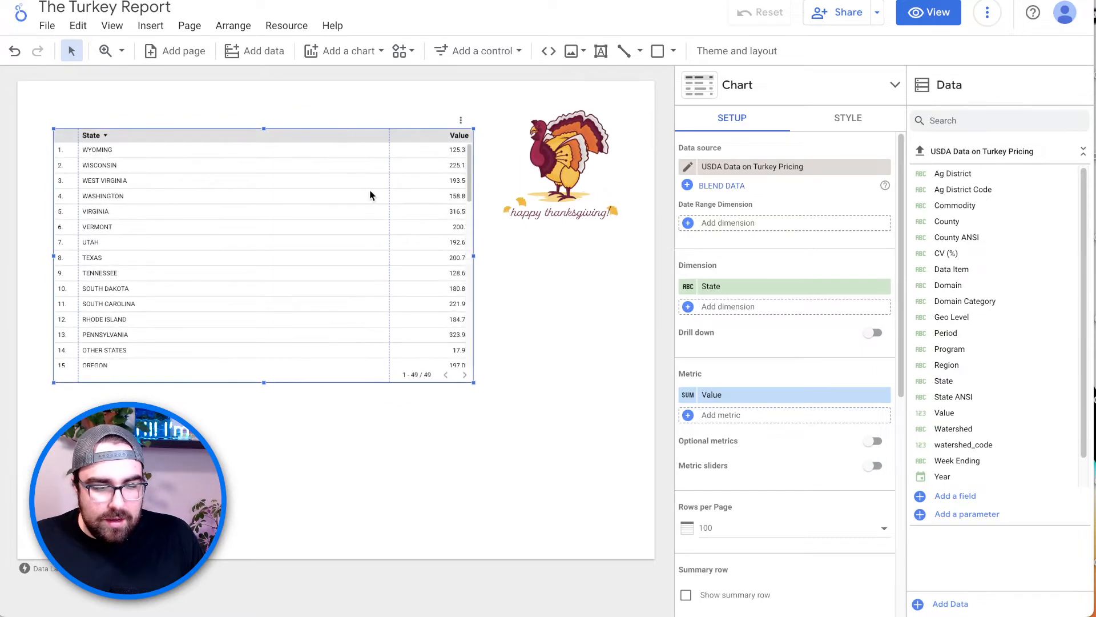
scroll(192, 178, down, 1)
scroll(275, 263, up, 1)
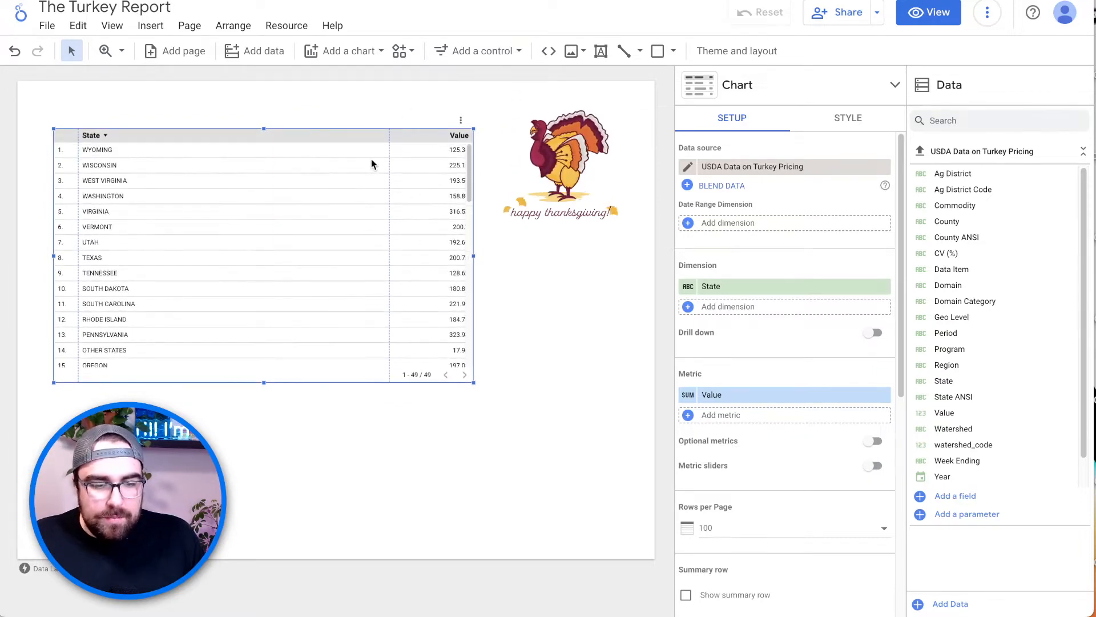
drag(352, 140, 351, 215)
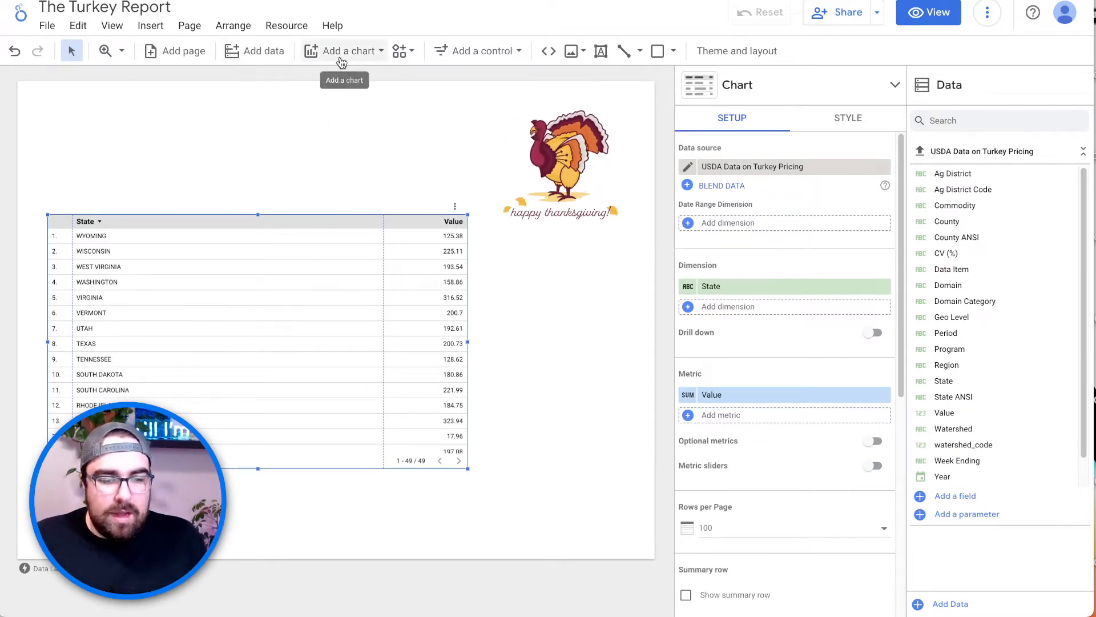
Step: Add a State drop-down list control above the table near the page's upper-left corner and filter it to Pennsylvania only
click(454, 51)
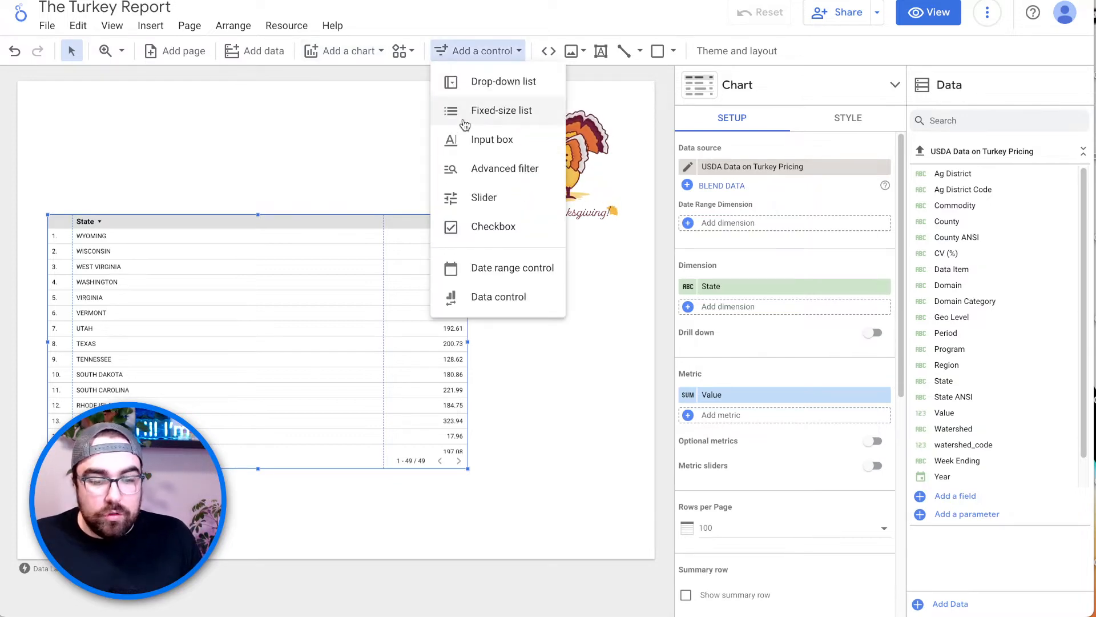
click(486, 81)
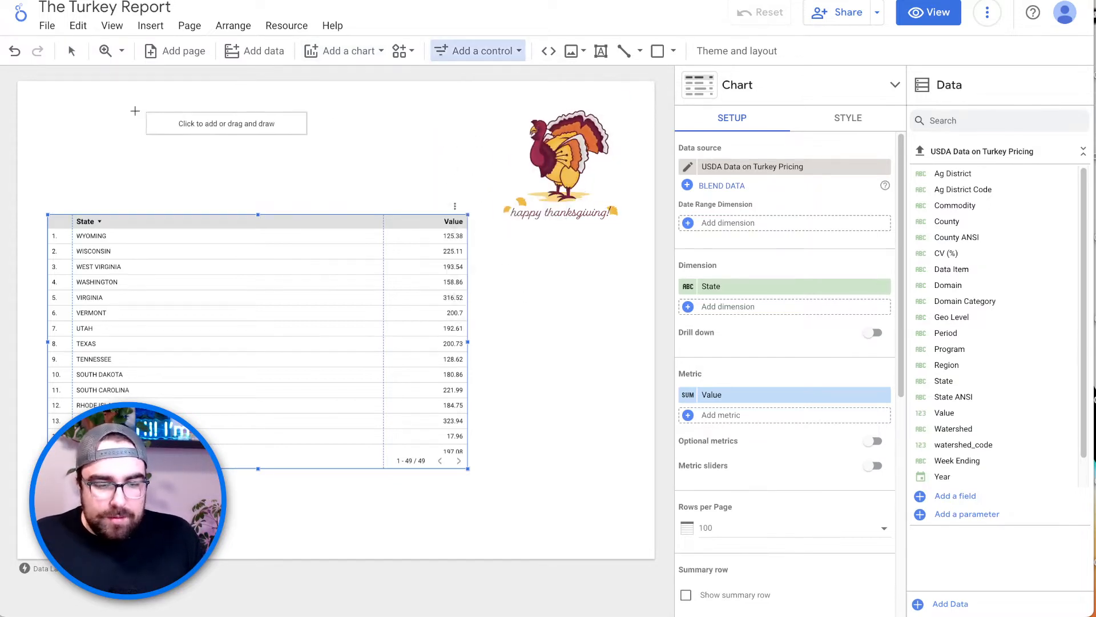
click(43, 119)
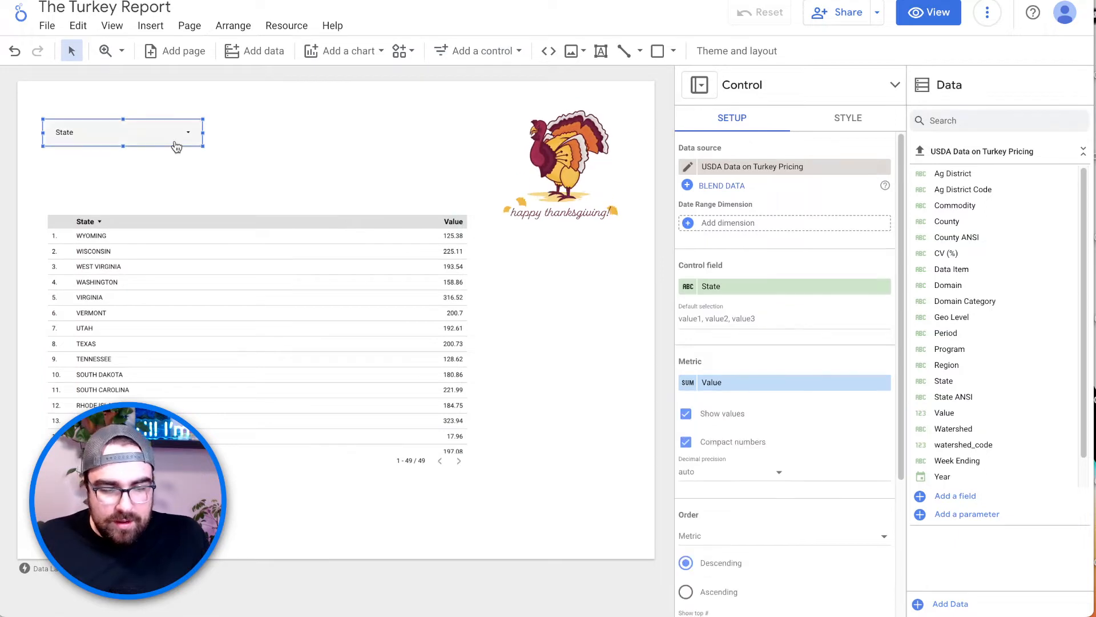
click(175, 137)
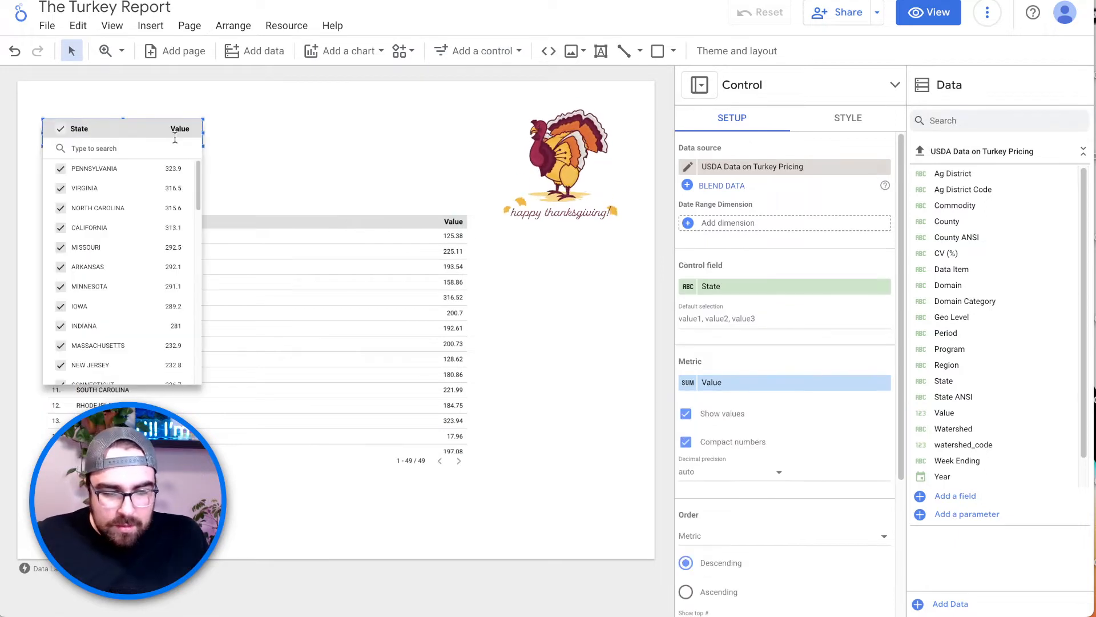
click(164, 169)
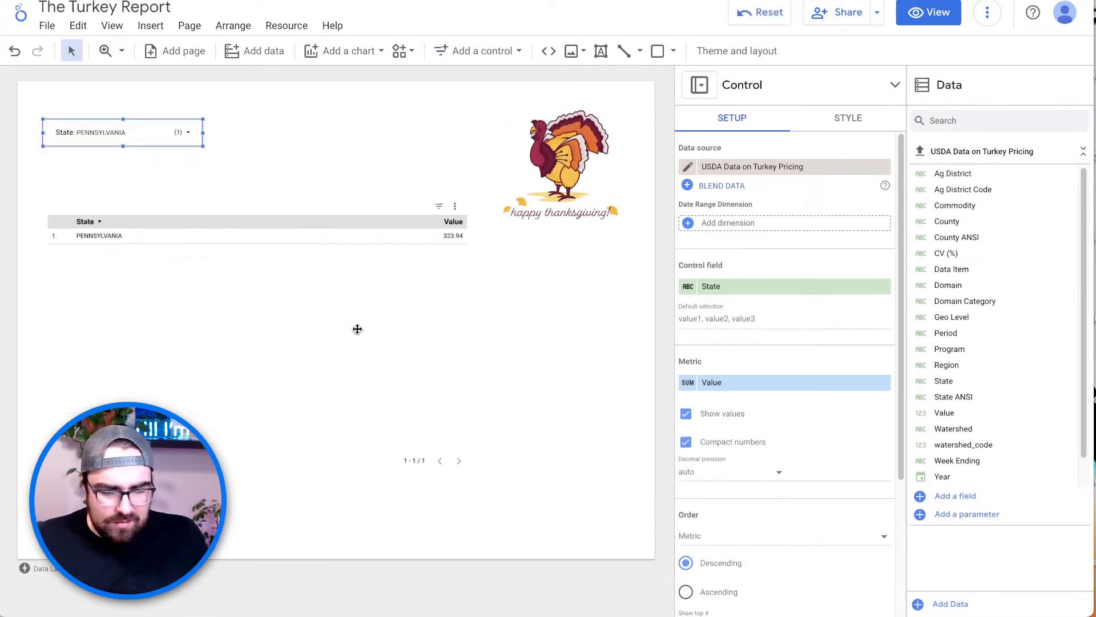
Step: Change the aggregation of the table's Value metric to Average
click(324, 264)
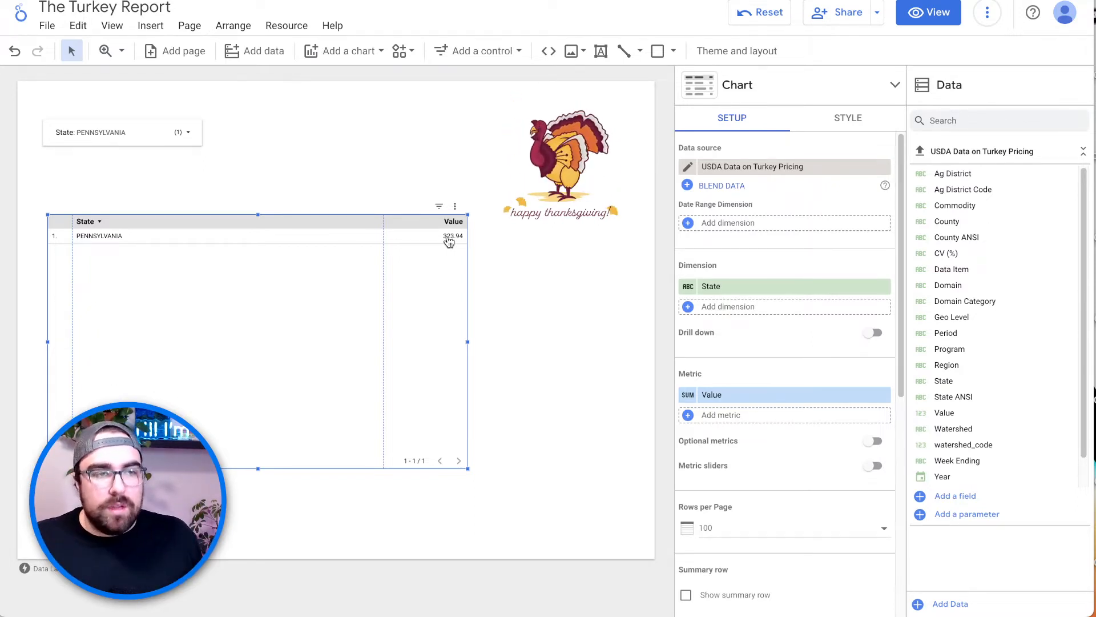
click(688, 395)
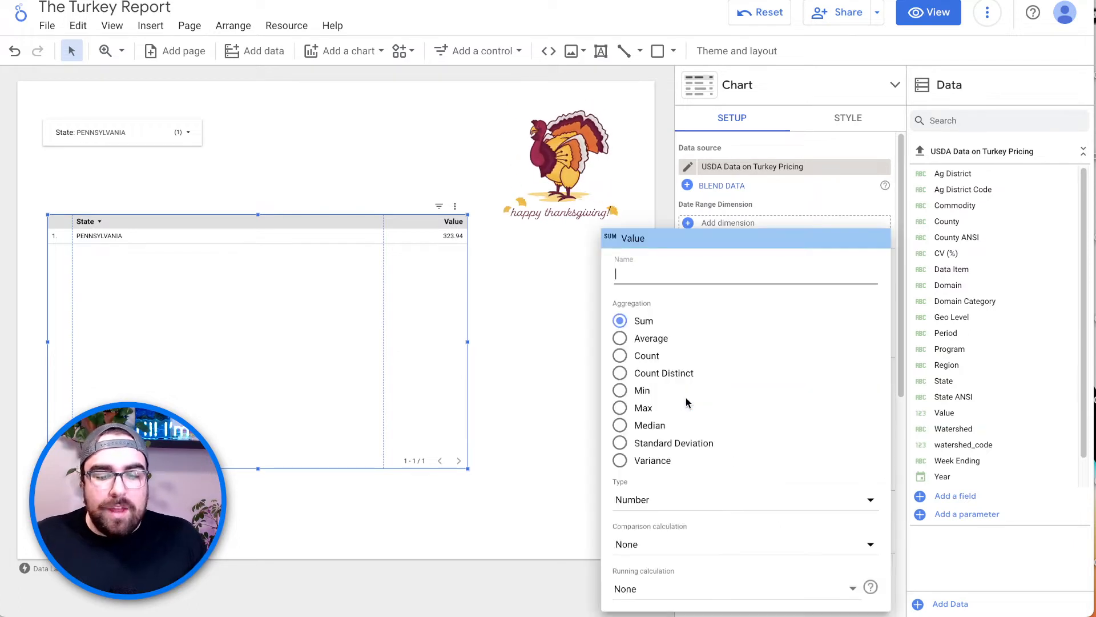
click(642, 340)
click(553, 335)
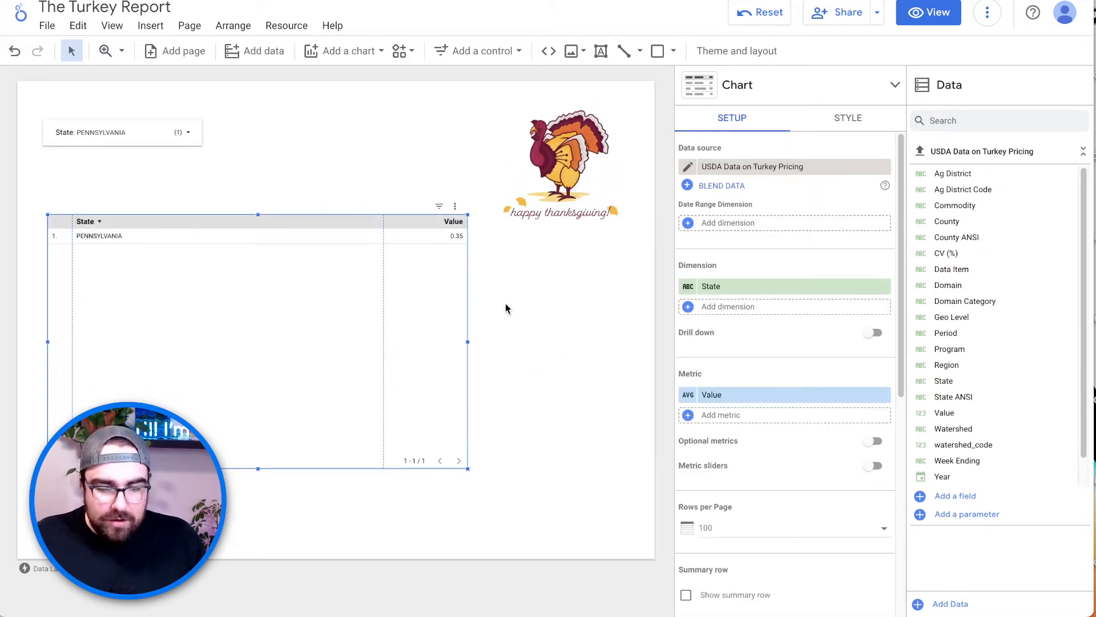
Step: Clear the Pennsylvania selection in the State drop-down control so all states are included
click(155, 139)
click(185, 132)
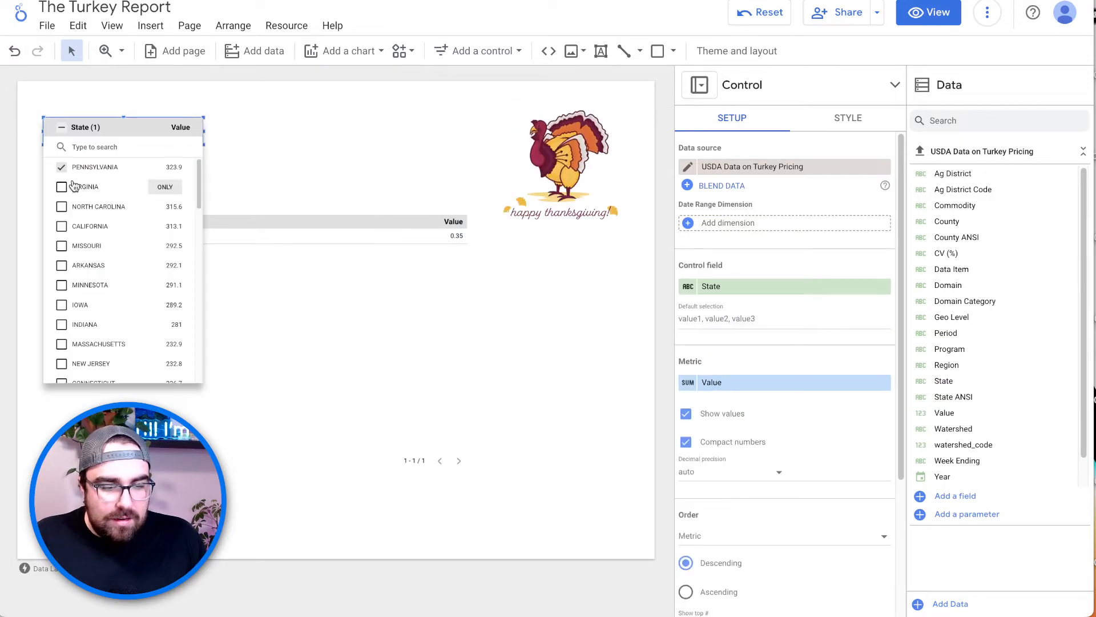
click(66, 175)
click(299, 177)
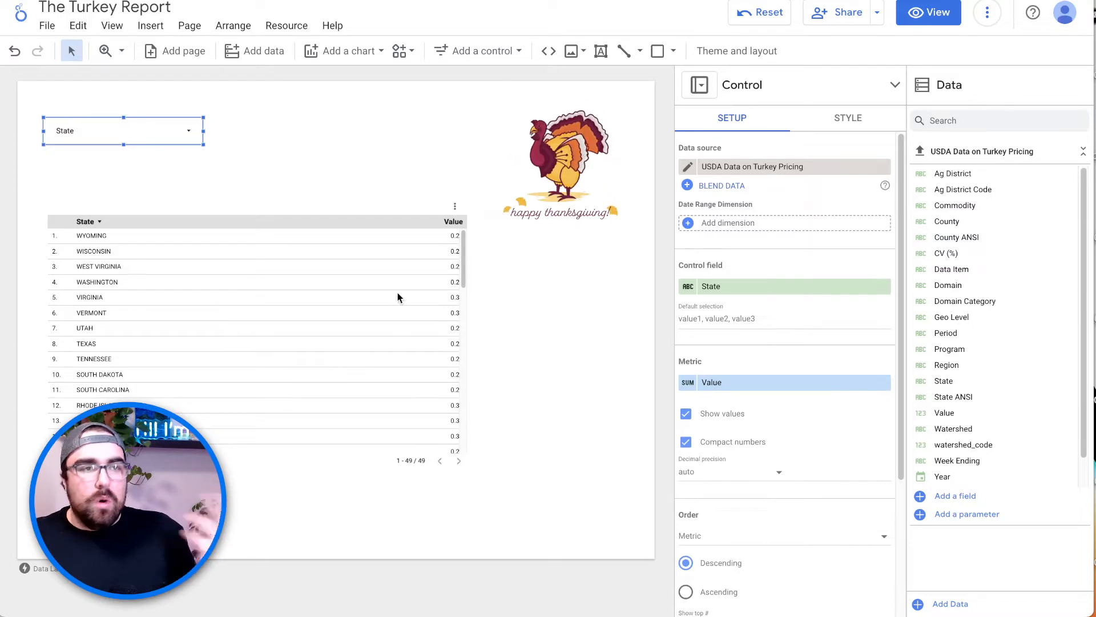
scroll(759, 416, down, 4)
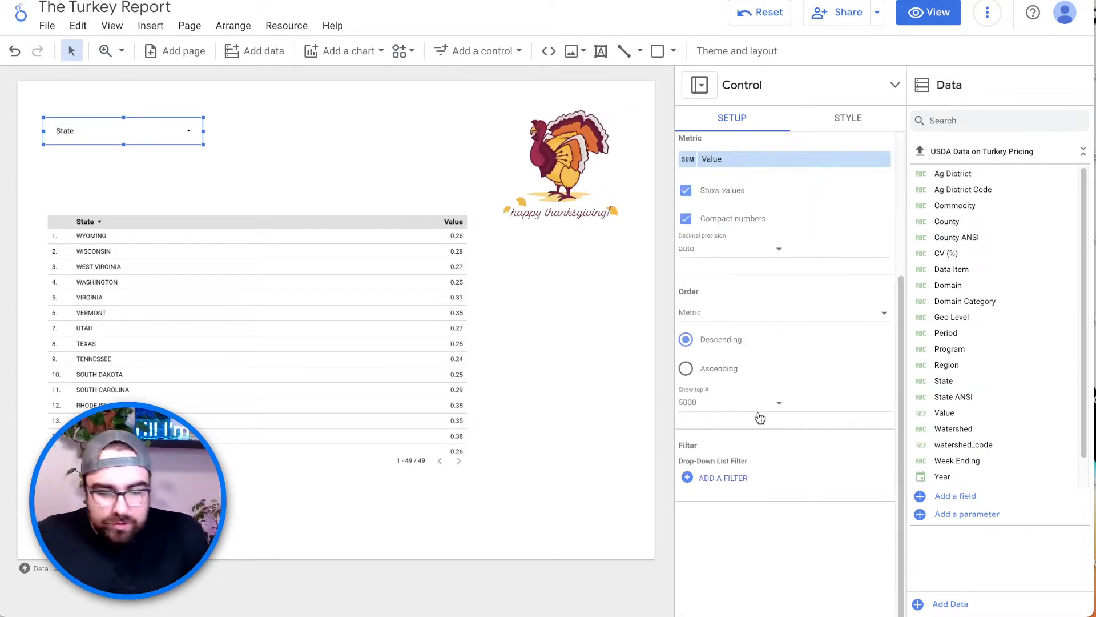
scroll(743, 188, up, 4)
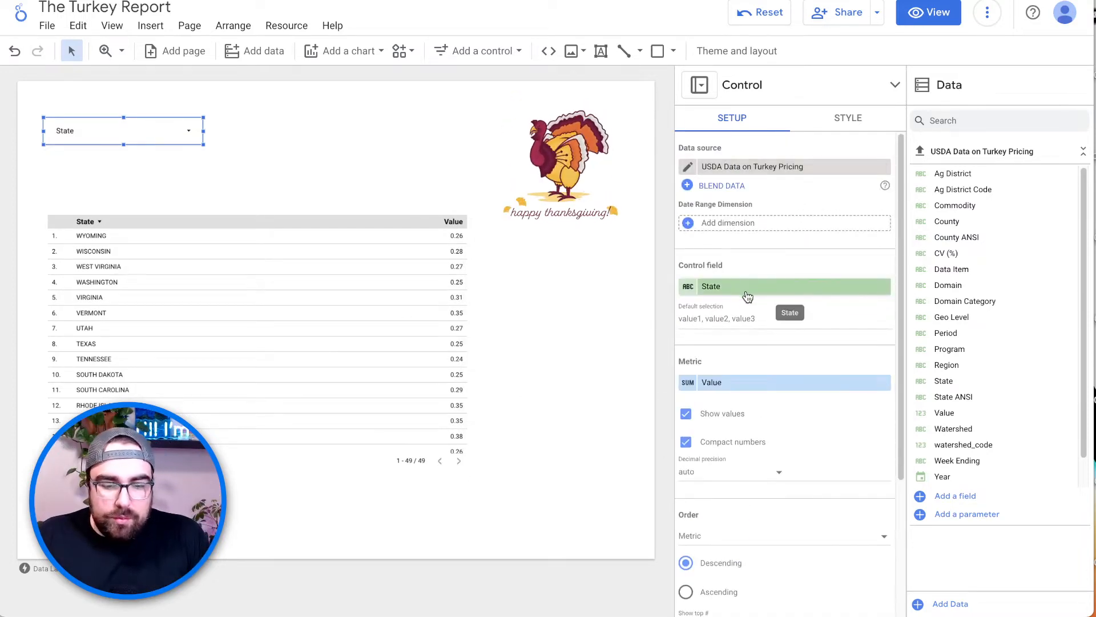
scroll(752, 392, down, 3)
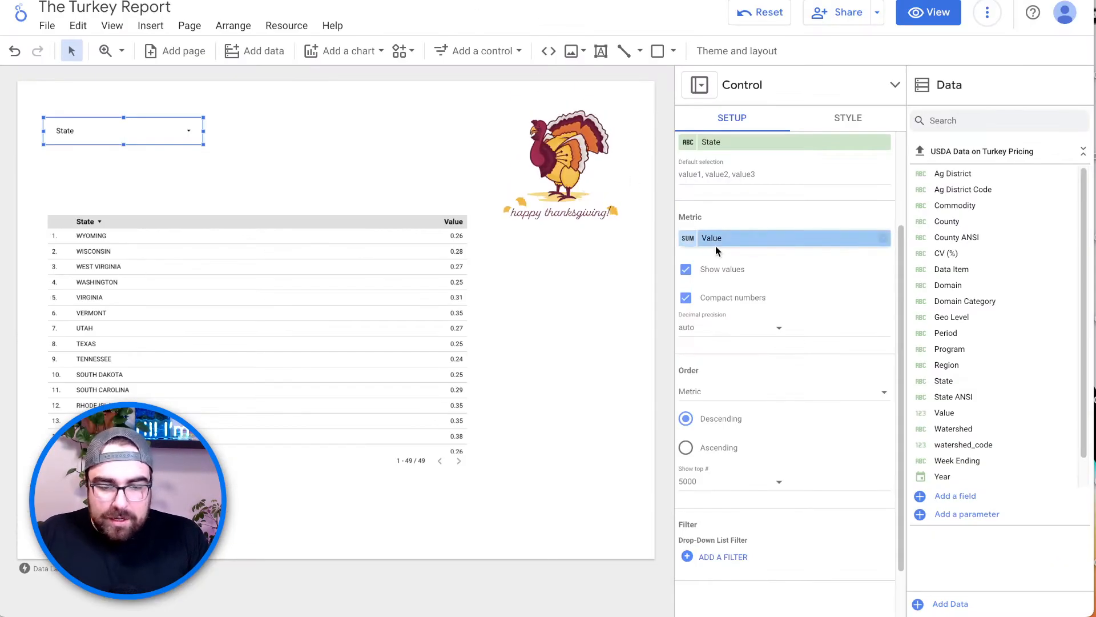
scroll(745, 326, up, 1)
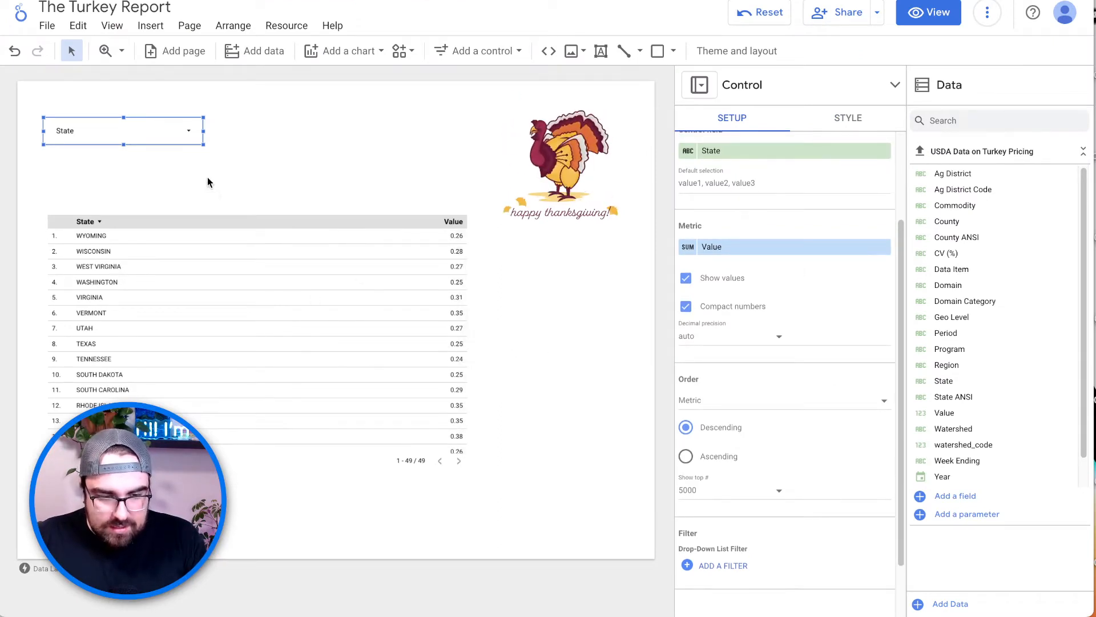
Step: Move the table up beneath the State control, narrow its State column, and look through the state rows
drag(345, 215, 342, 175)
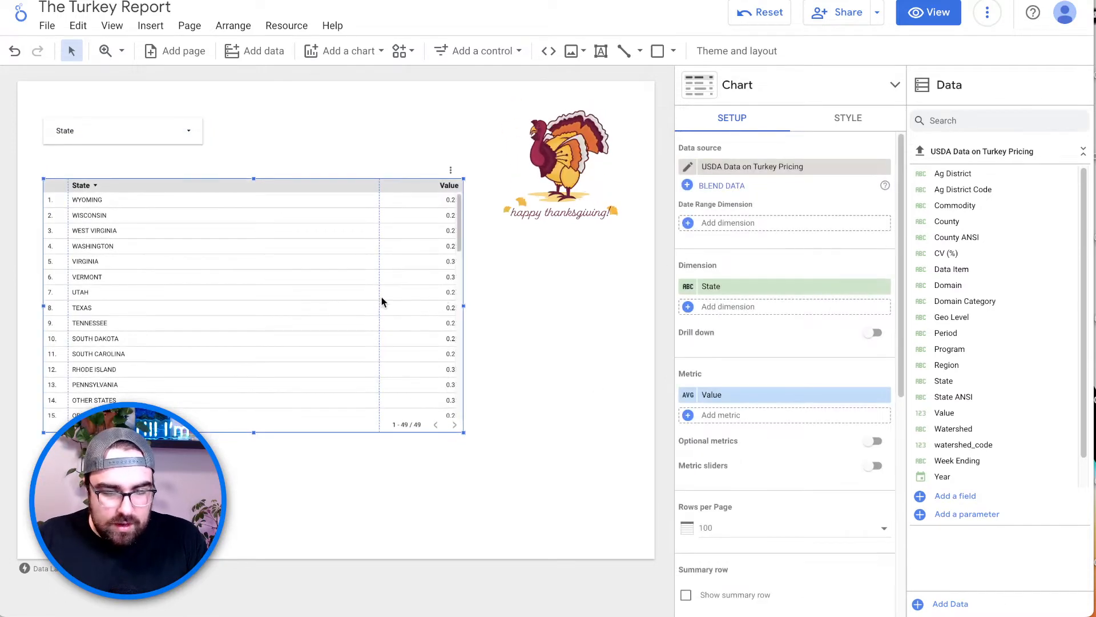
drag(379, 297, 232, 298)
scroll(440, 378, down, 9)
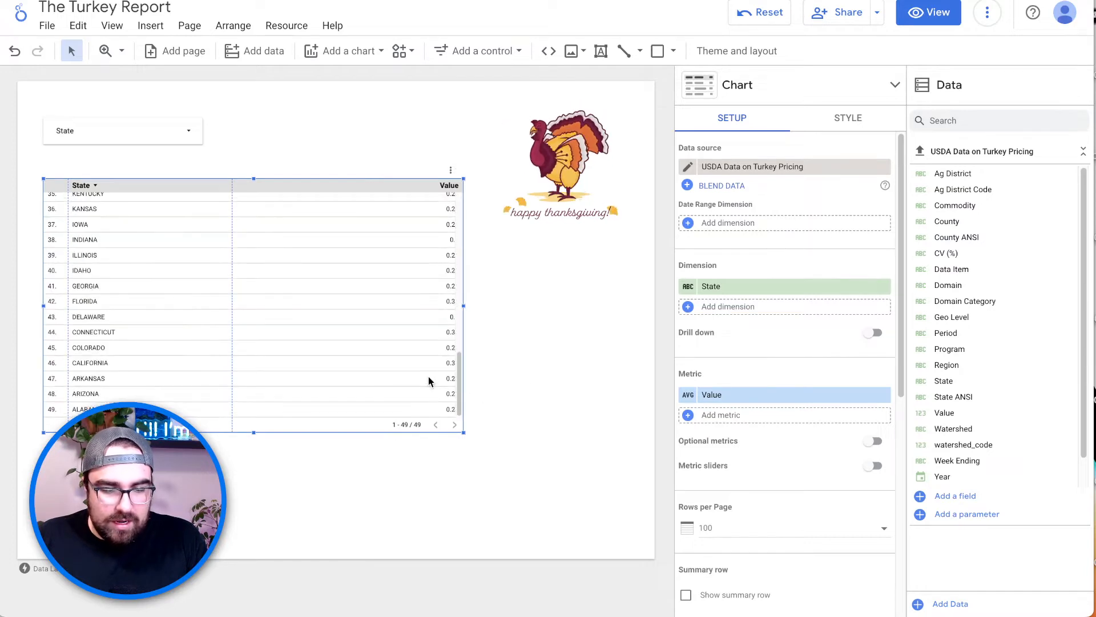
scroll(387, 375, up, 4)
scroll(773, 384, down, 1)
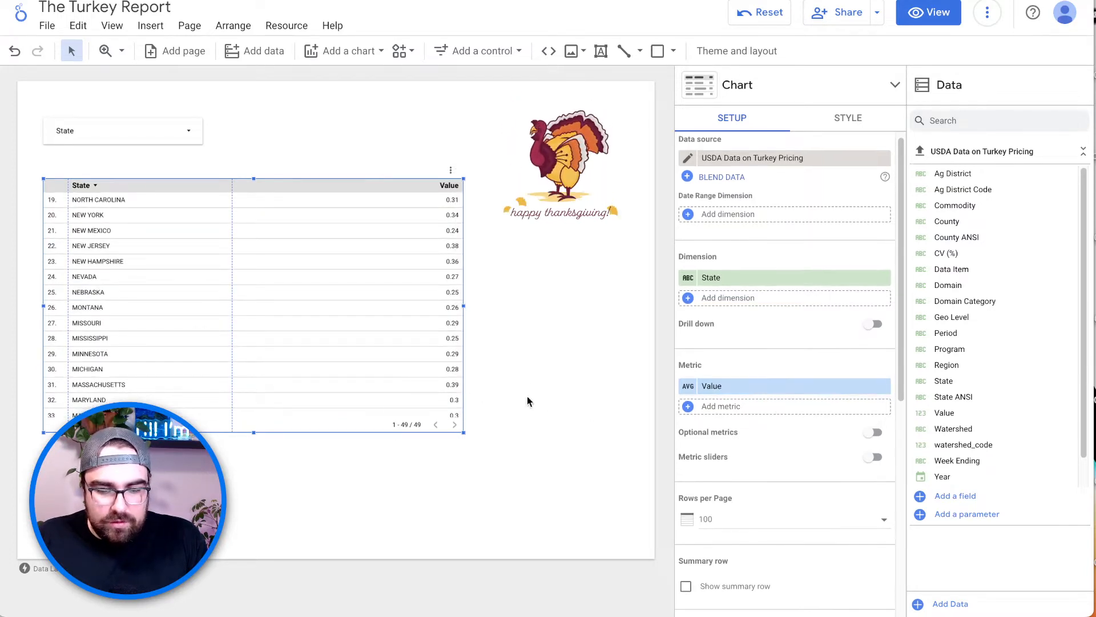
Step: Sort the table by the average Value metric in ascending order
scroll(752, 379, down, 8)
scroll(773, 314, up, 5)
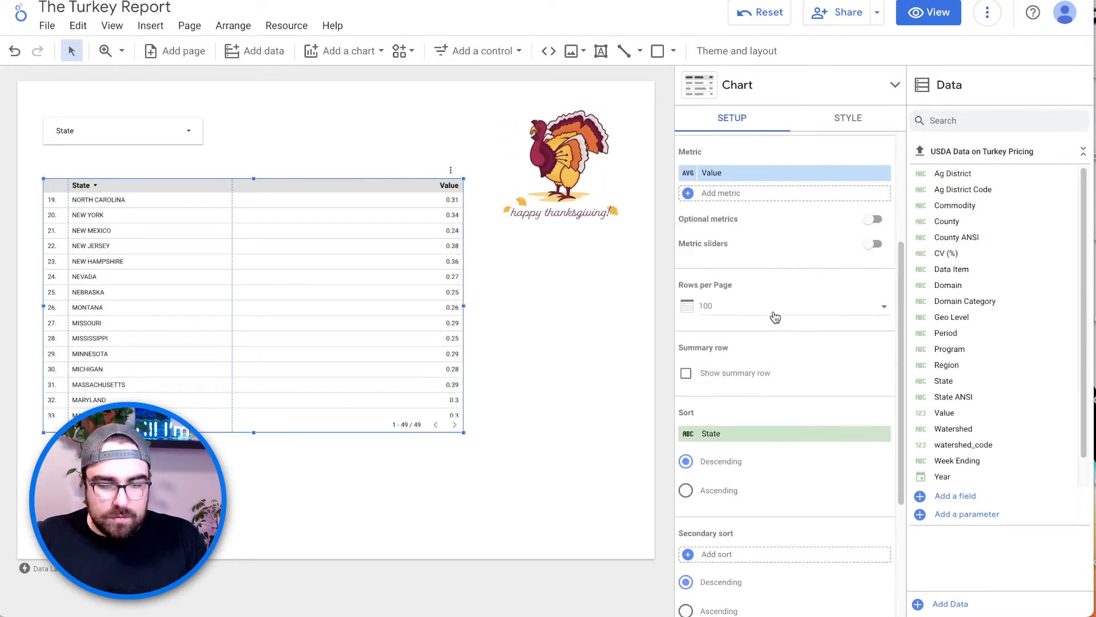
drag(760, 192, 768, 452)
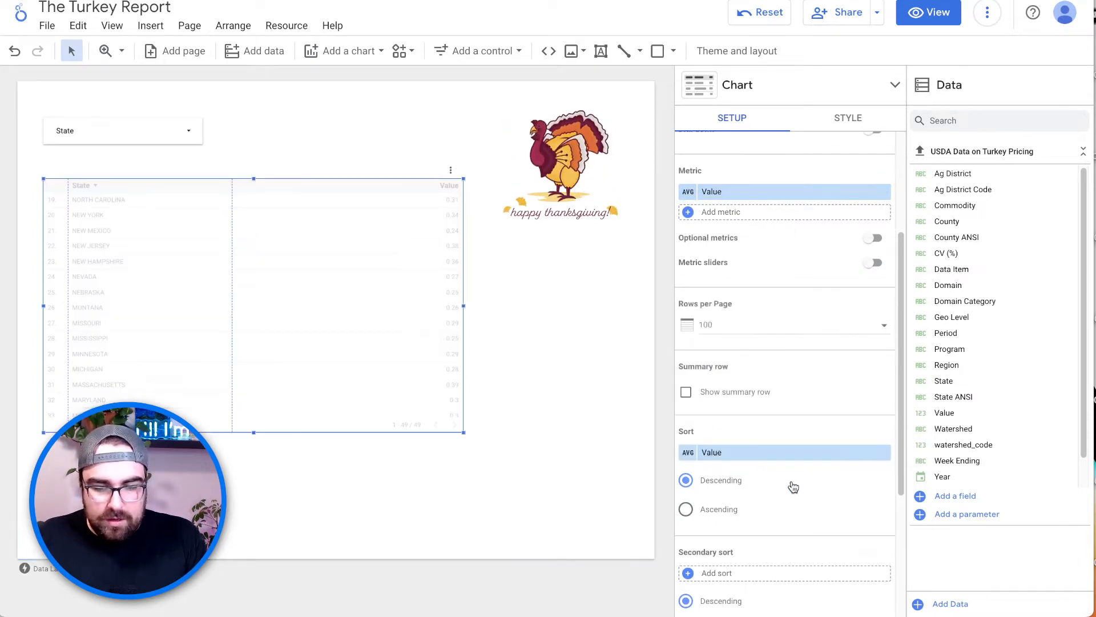
click(718, 510)
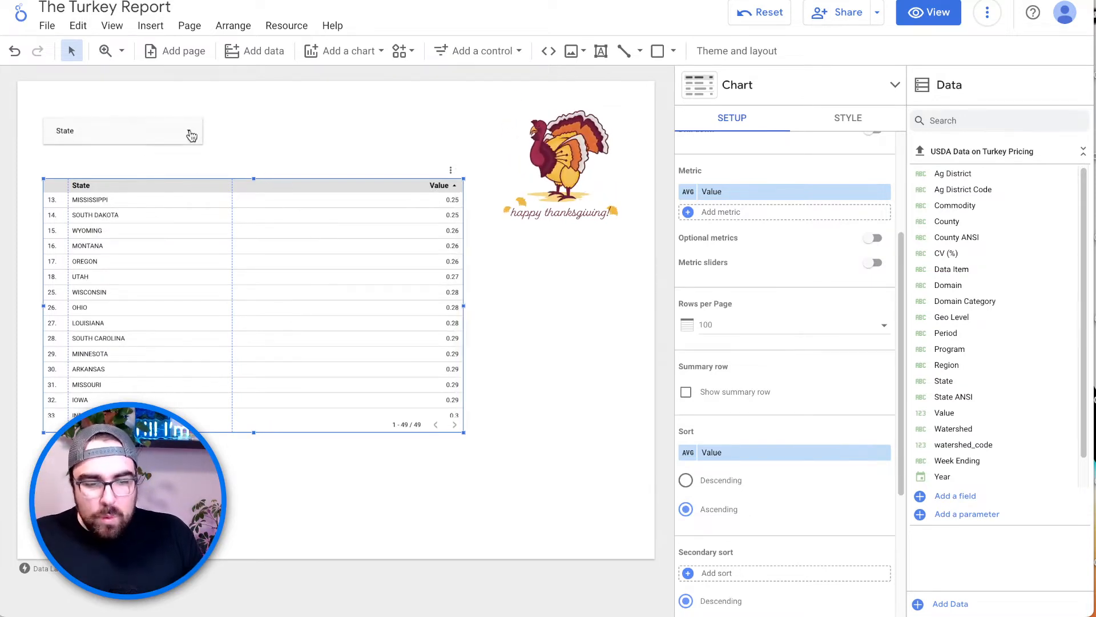
Step: Duplicate the State drop-down control, place the copy to its right in line with it, and set the copy's control field to Year
click(171, 126)
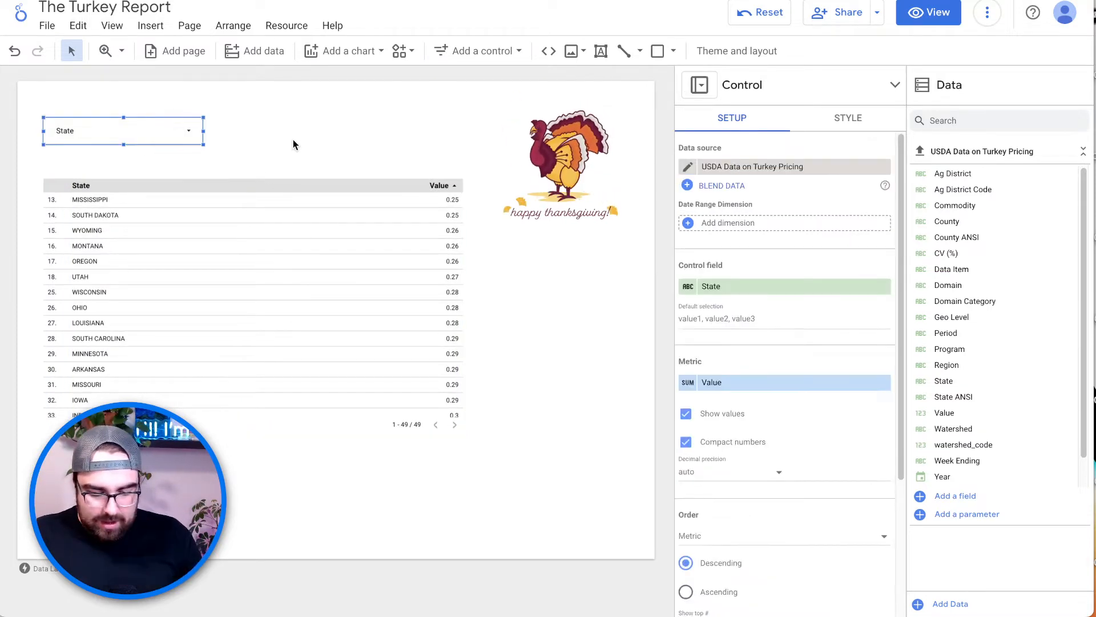
key(ctrl+d)
drag(201, 123, 365, 112)
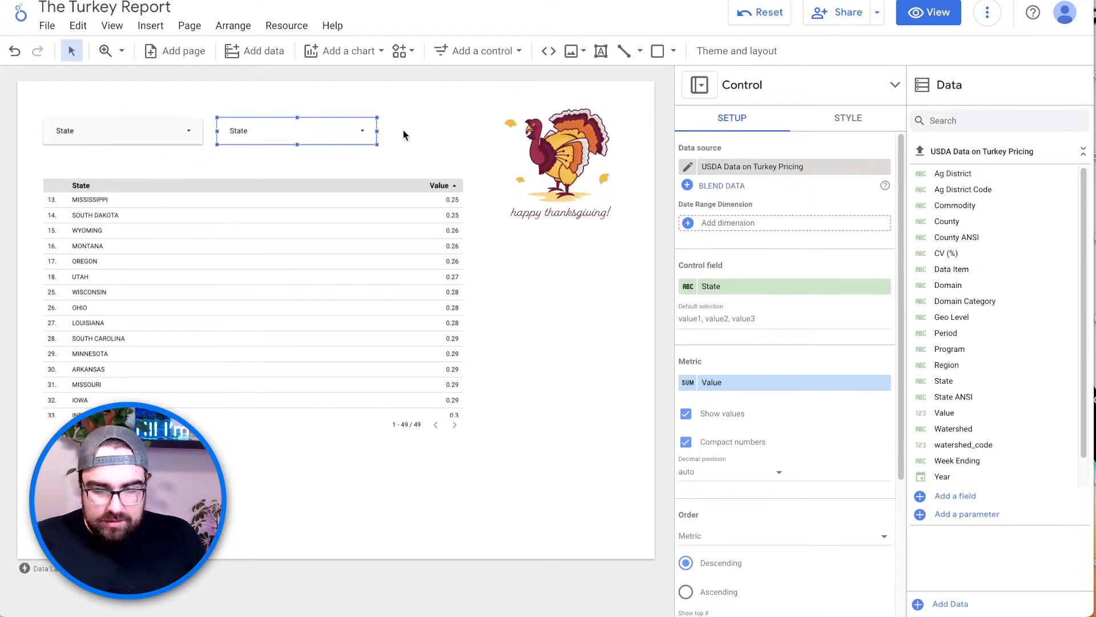
click(731, 287)
text(year)
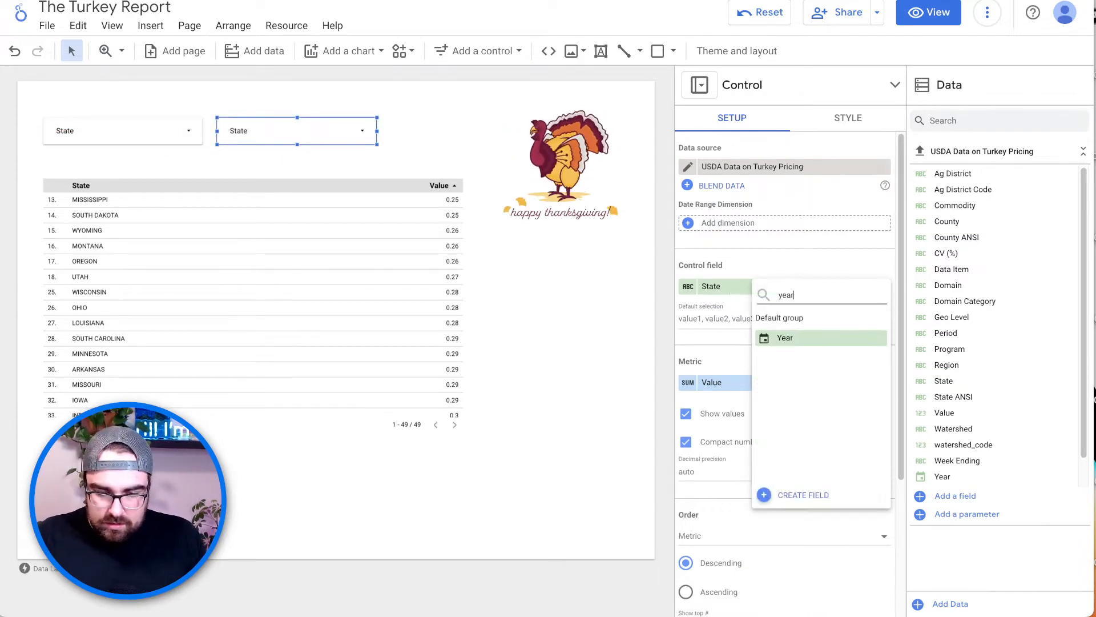
click(798, 338)
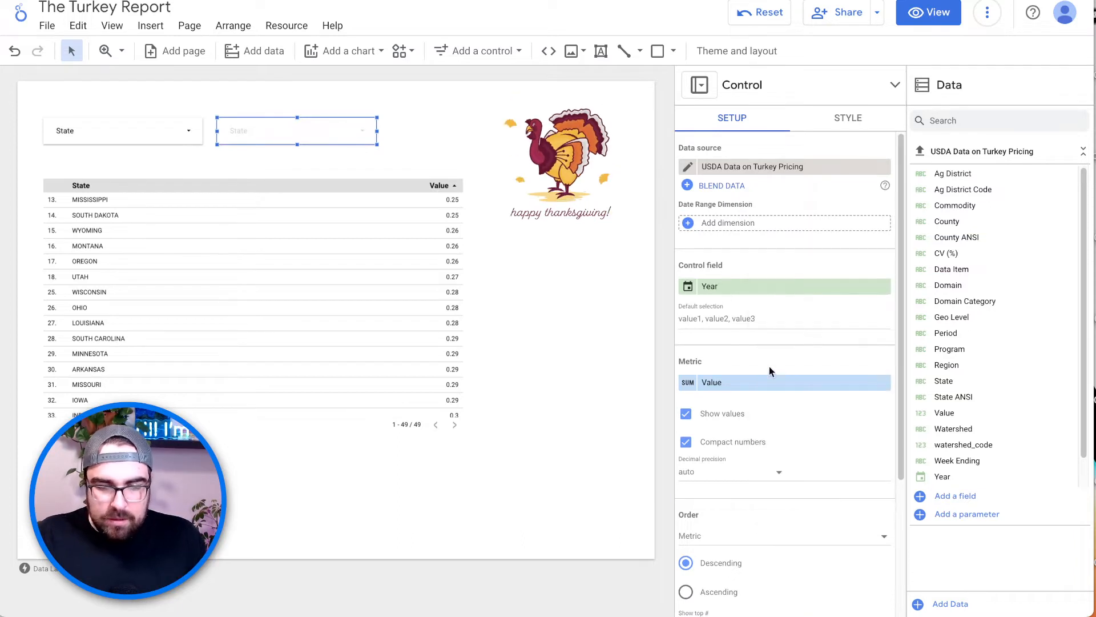
Step: Set the Year control's list order to Dimension and check the order of the years in its list
click(354, 141)
scroll(324, 324, down, 20)
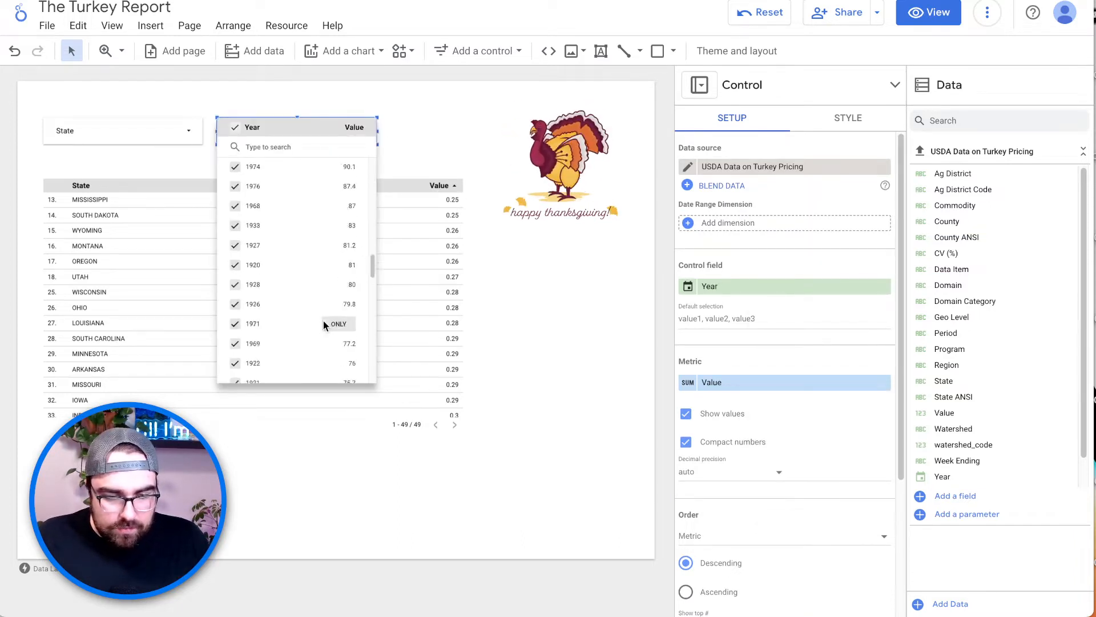
scroll(324, 285, up, 20)
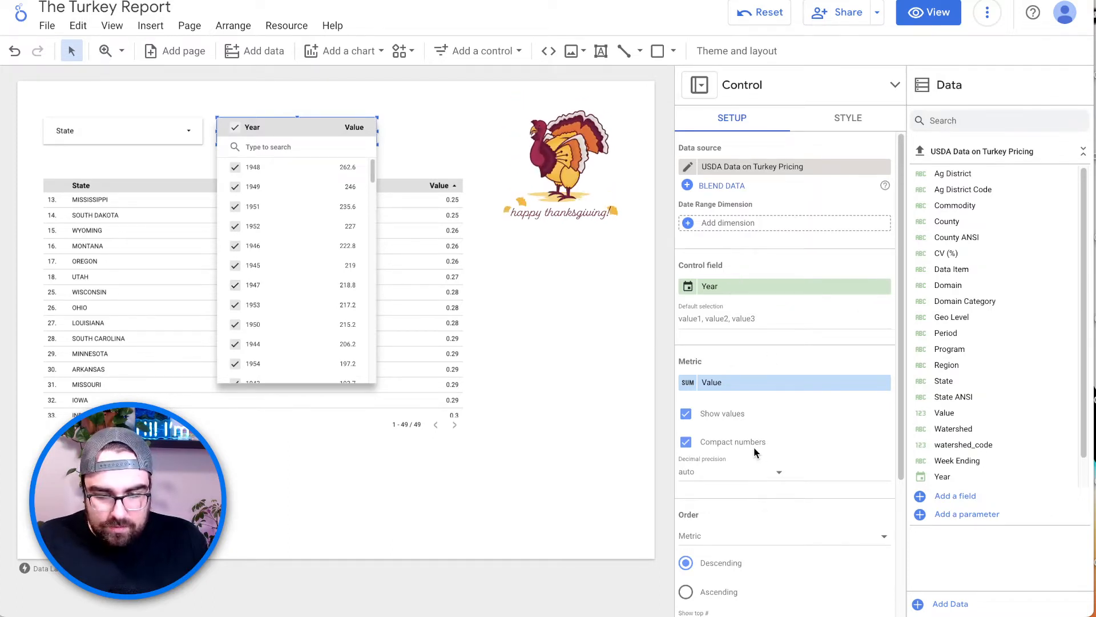
click(876, 469)
click(734, 483)
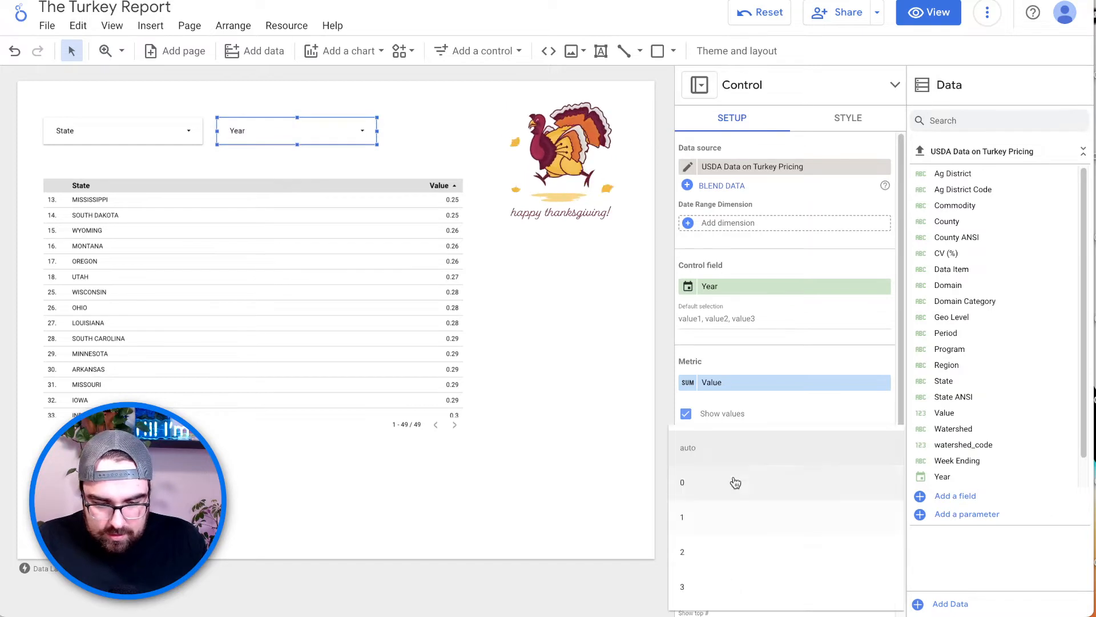
click(834, 423)
scroll(822, 457, down, 2)
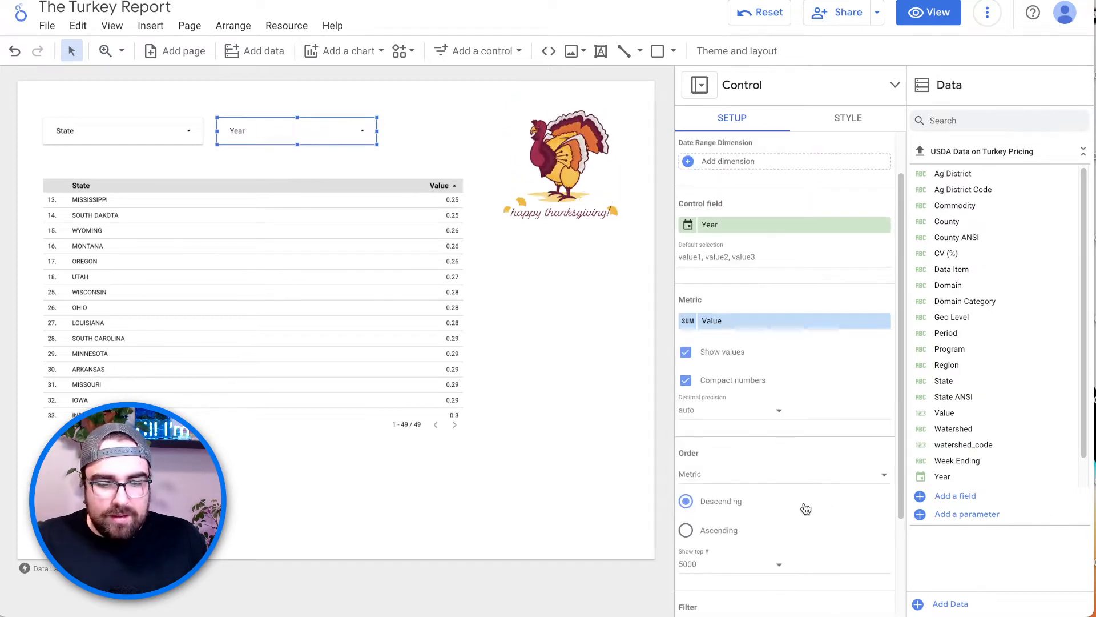
click(747, 482)
click(741, 449)
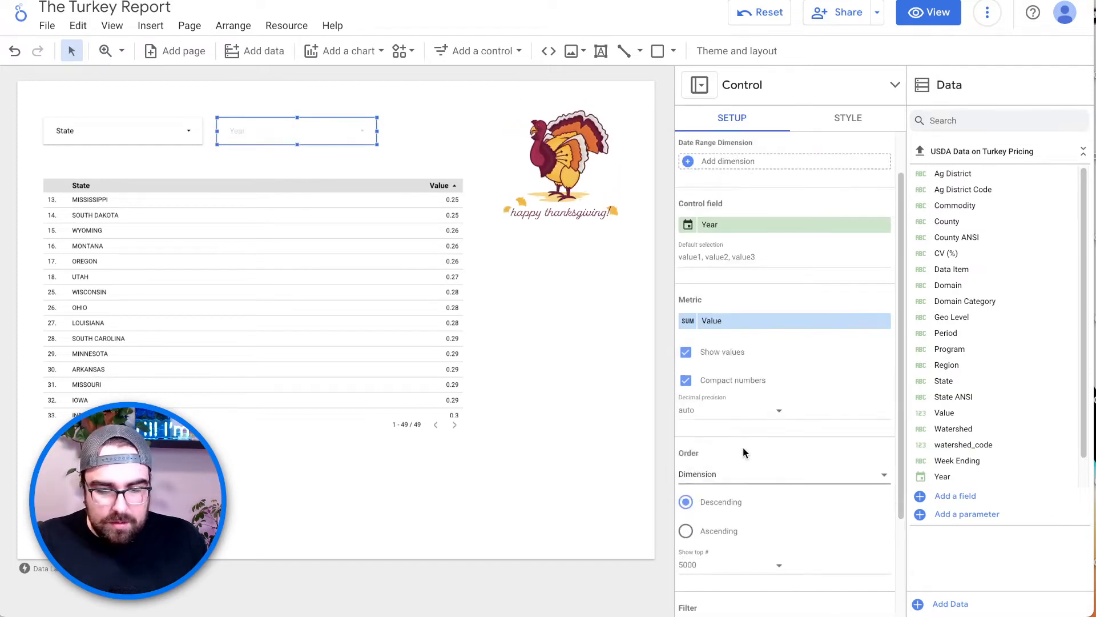
click(348, 137)
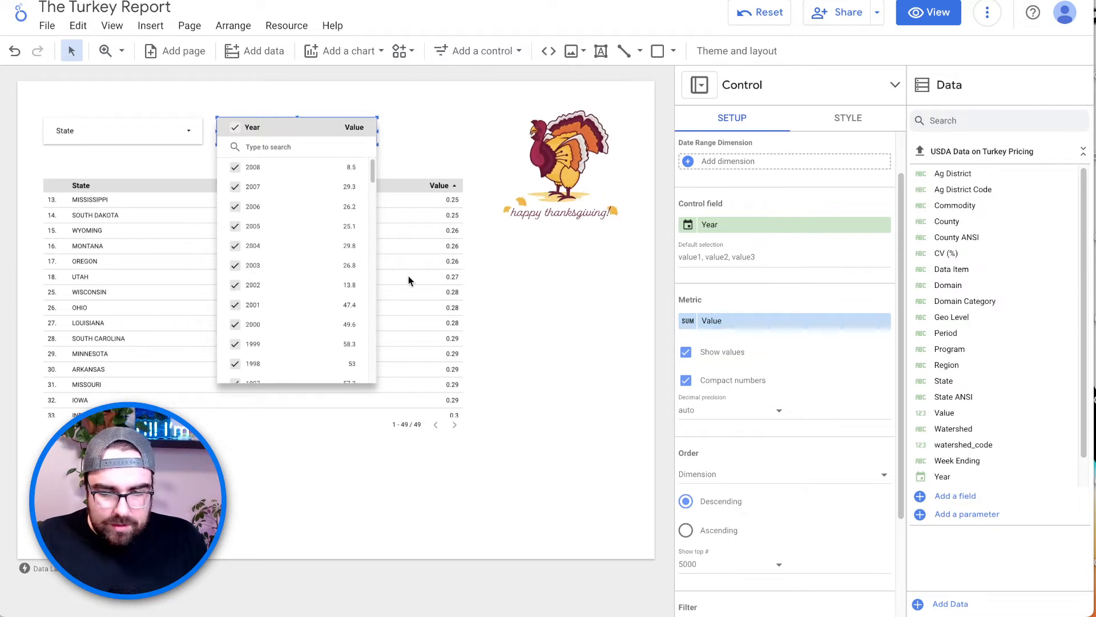
Step: Change the aggregation of the Year control's Value metric to Average
click(687, 331)
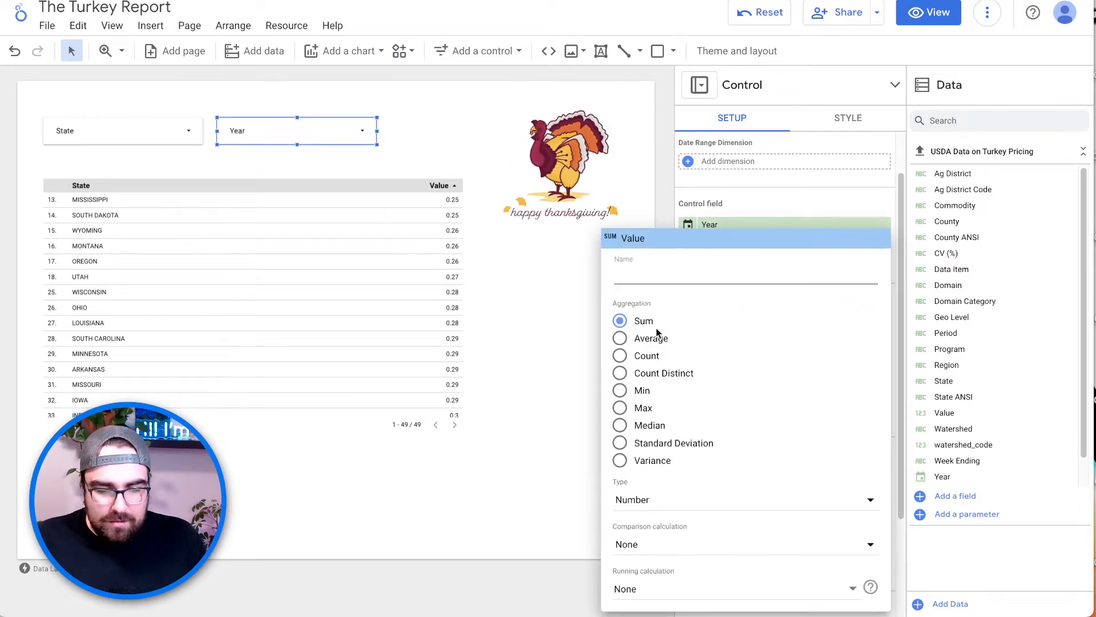
click(651, 338)
click(581, 273)
Step: Filter the report to 2008 only with the Year control and look through the filtered table
click(362, 132)
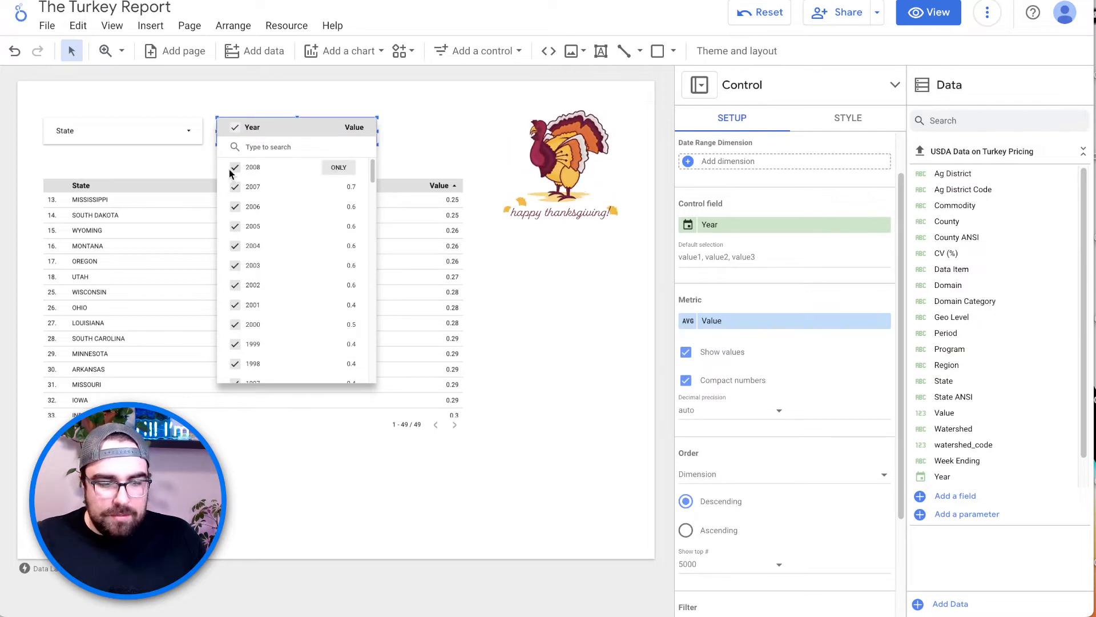
click(343, 166)
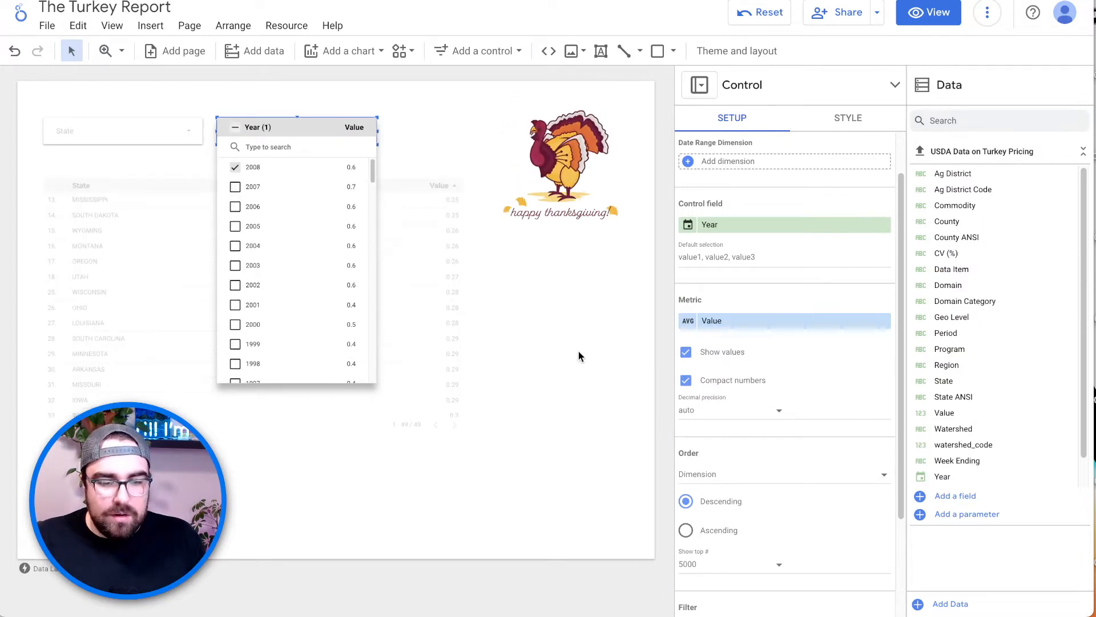
click(298, 338)
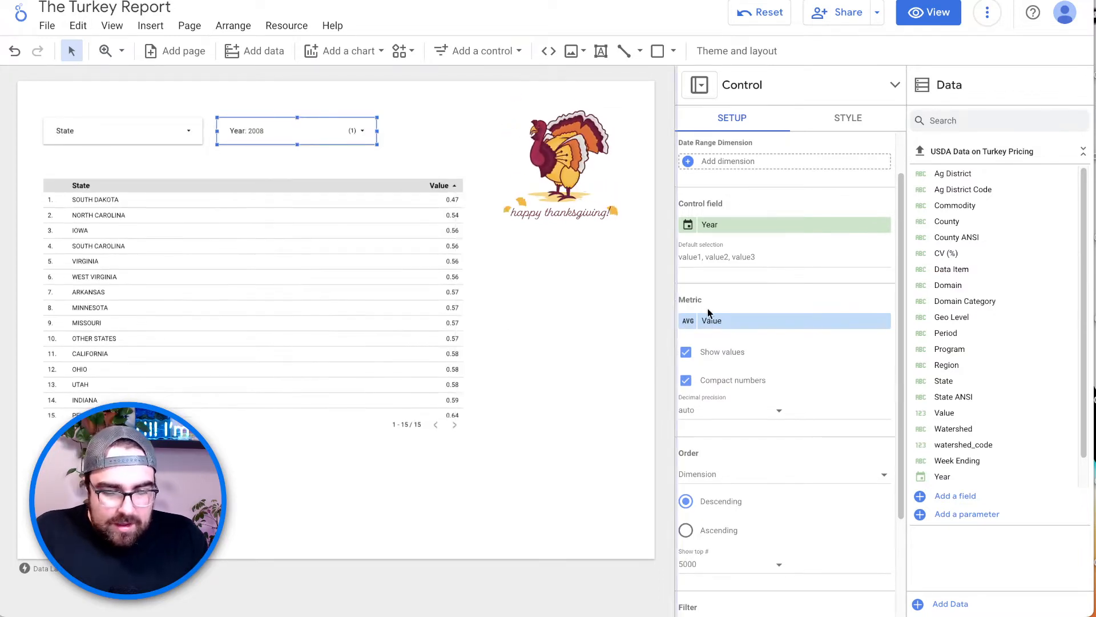
scroll(387, 307, down, 1)
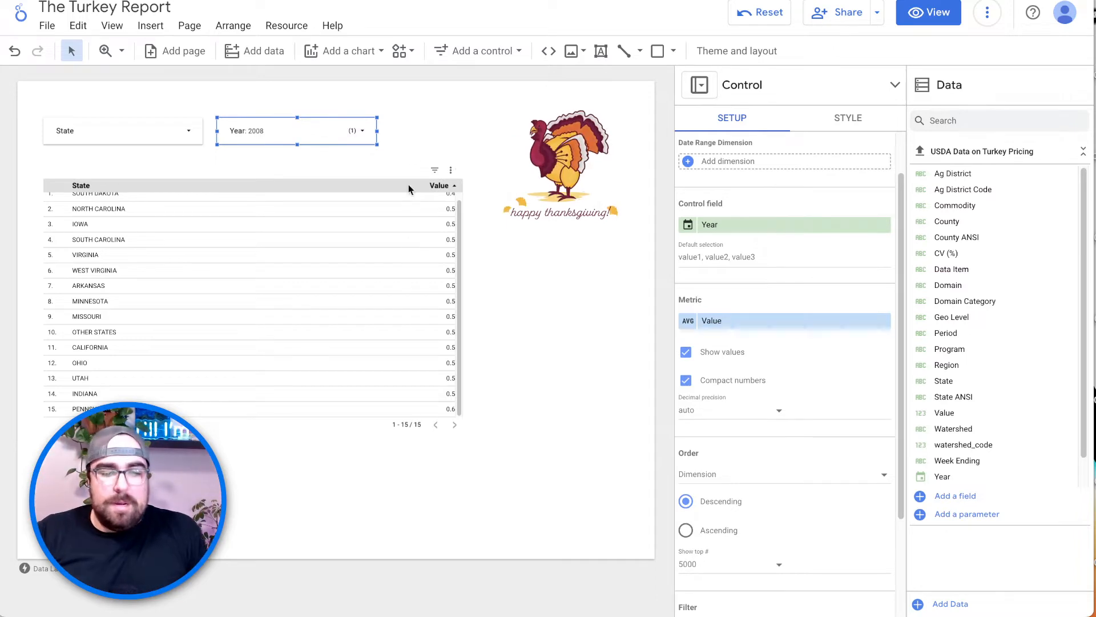
Step: Switch to the USDA Quick Stats results and examine the year, period, state and price values of the turkey records
click(271, 254)
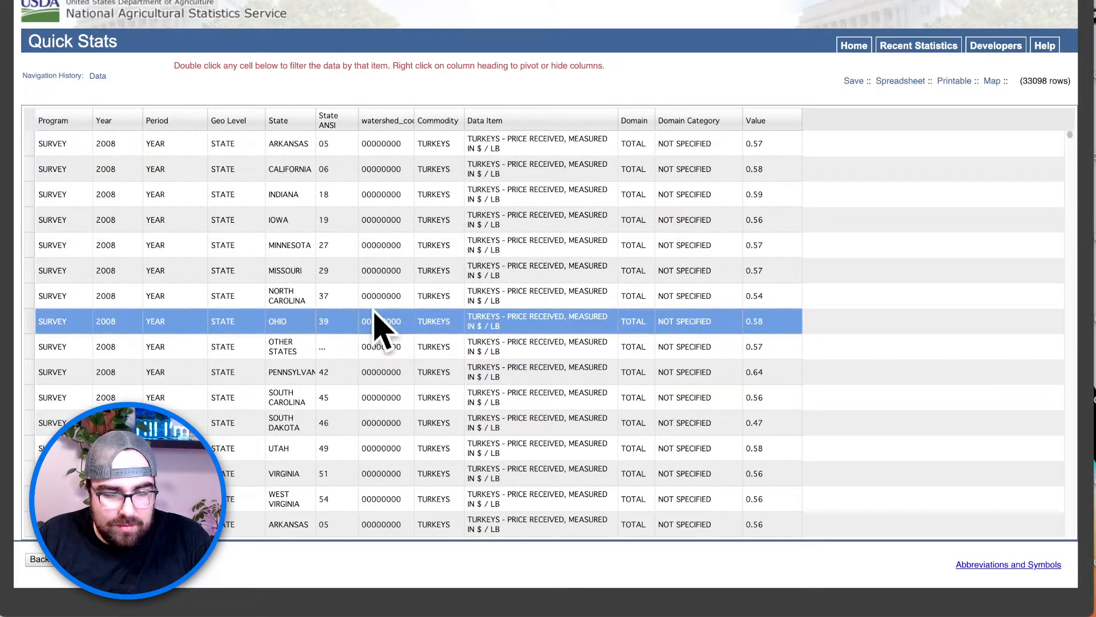
scroll(418, 281, down, 10)
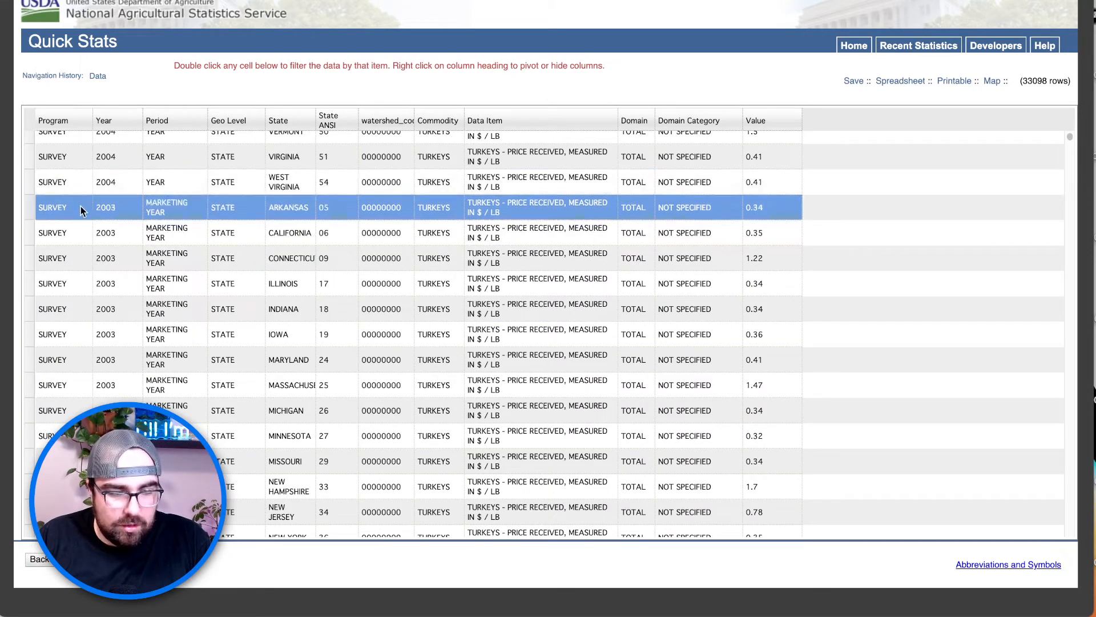
scroll(79, 206, up, 5)
scroll(78, 207, down, 4)
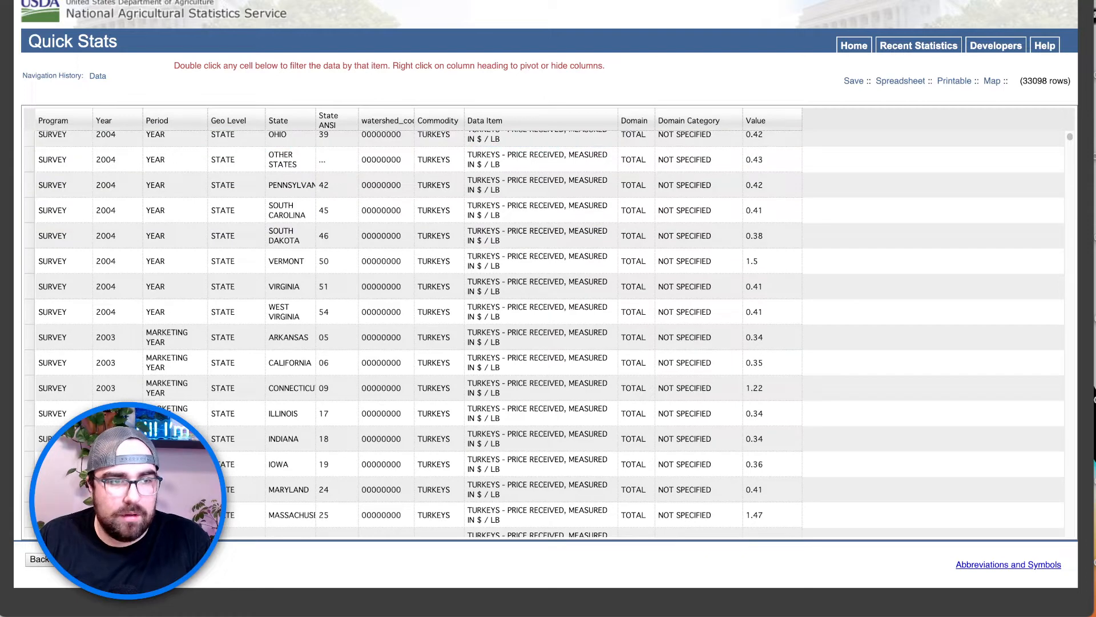
scroll(78, 207, up, 5)
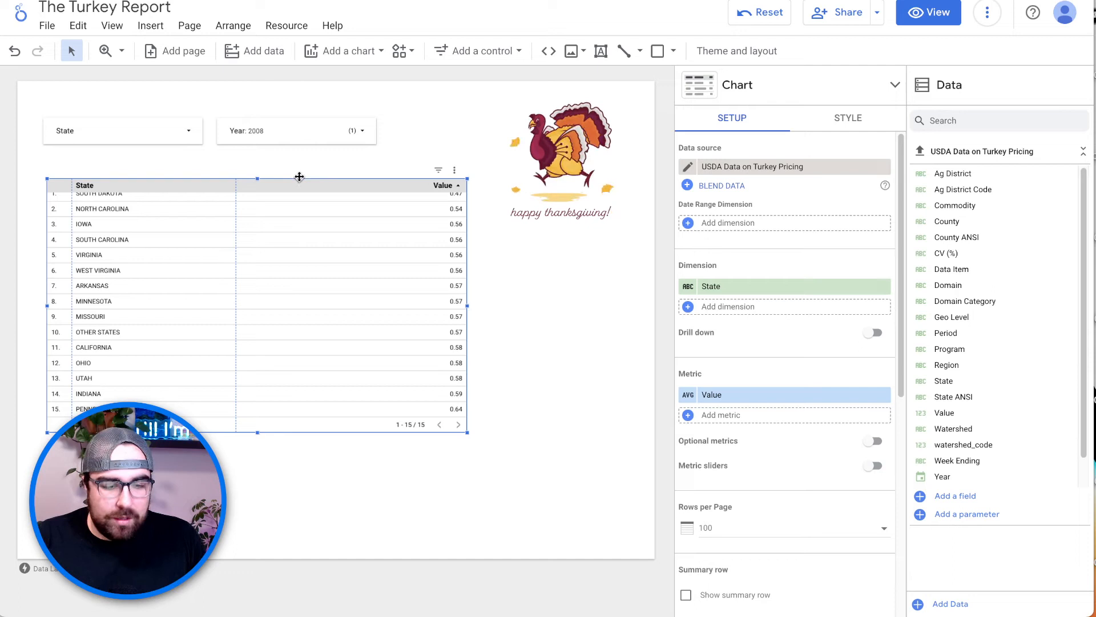
Step: Shorten the table and place it low on the page, and shift the State and Year controls toward the page's upper-left corner
drag(294, 171, 286, 386)
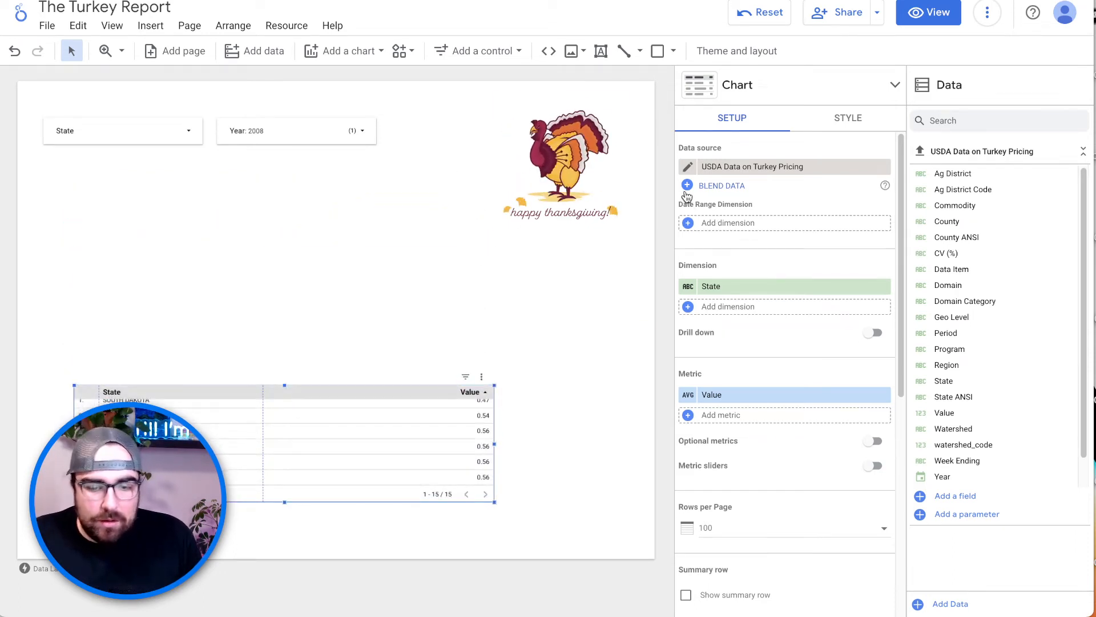
drag(676, 187, 978, 189)
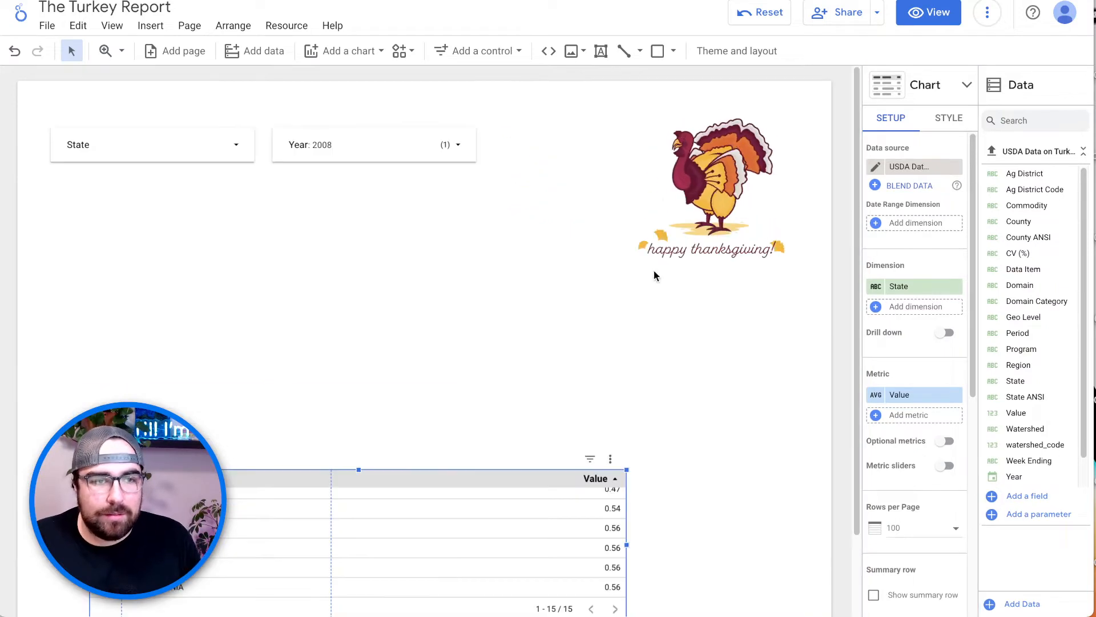
scroll(565, 274, down, 2)
scroll(576, 262, up, 2)
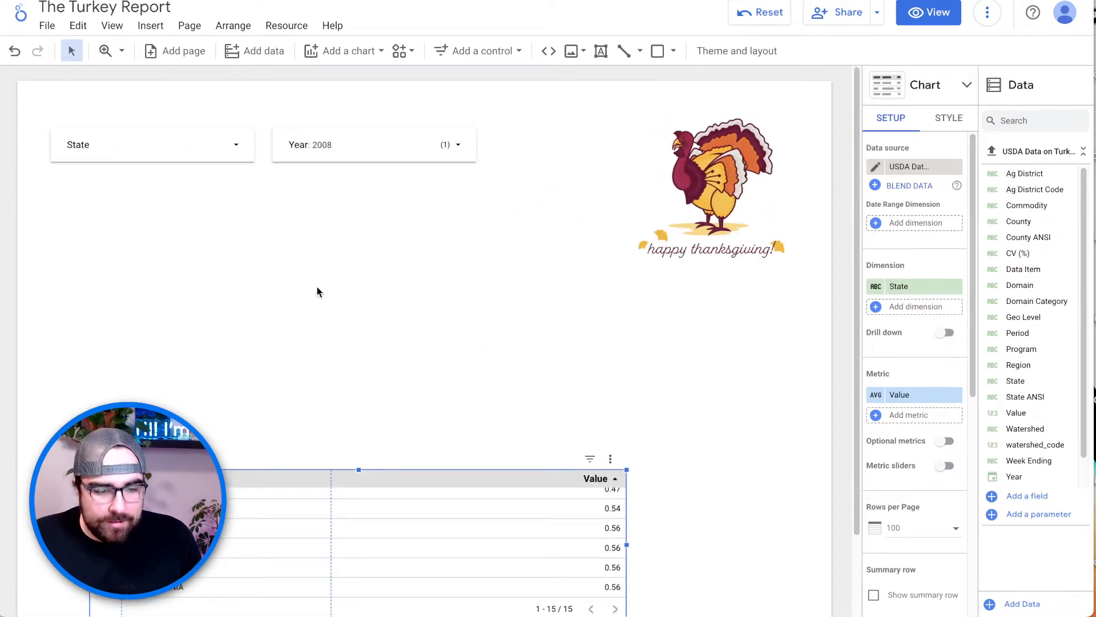
drag(156, 127, 141, 106)
drag(339, 130, 314, 104)
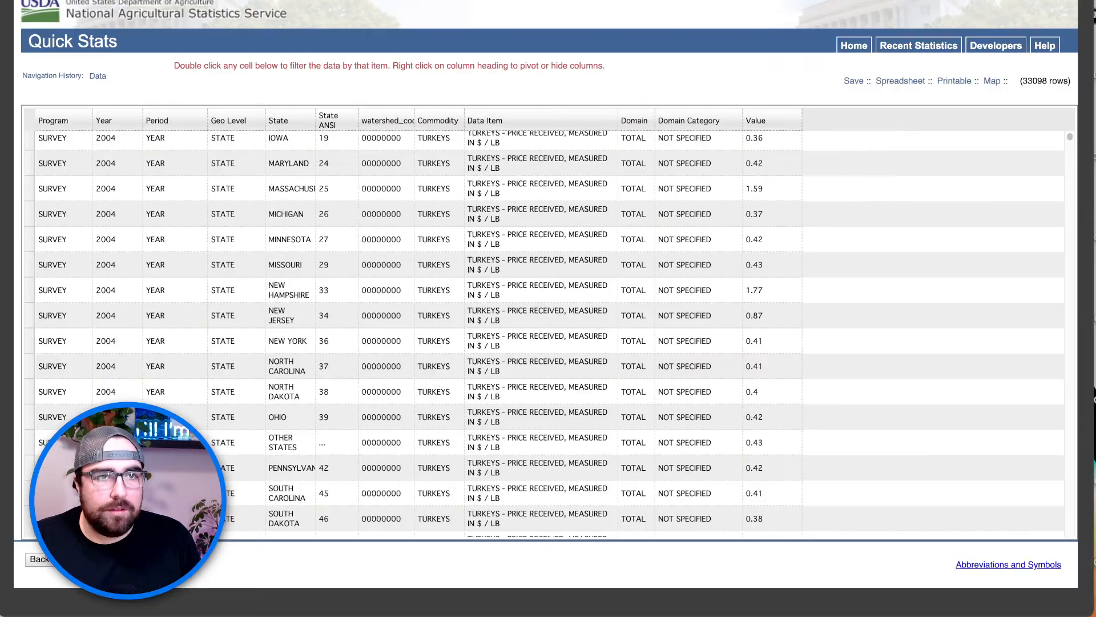
Step: Return to the USDA Quick Stats results and examine the 2003 and 2004 turkey records, comparing their period, commodity and data item columns
click(319, 341)
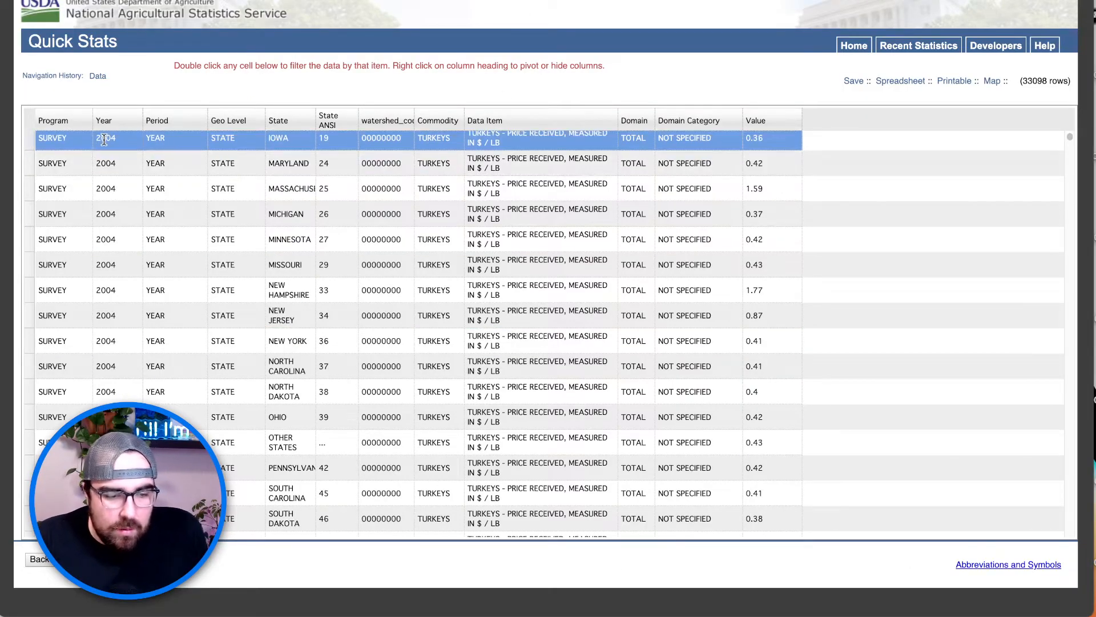
scroll(238, 250, down, 5)
scroll(237, 250, up, 5)
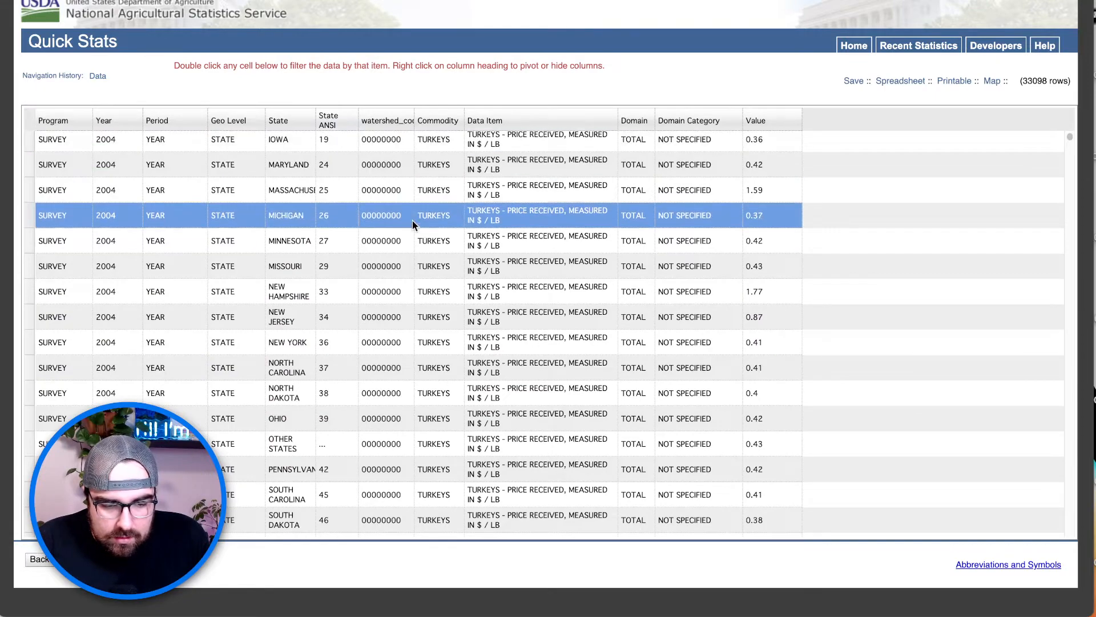
scroll(436, 282, down, 5)
scroll(436, 282, down, 4)
scroll(437, 291, up, 4)
scroll(438, 296, down, 1)
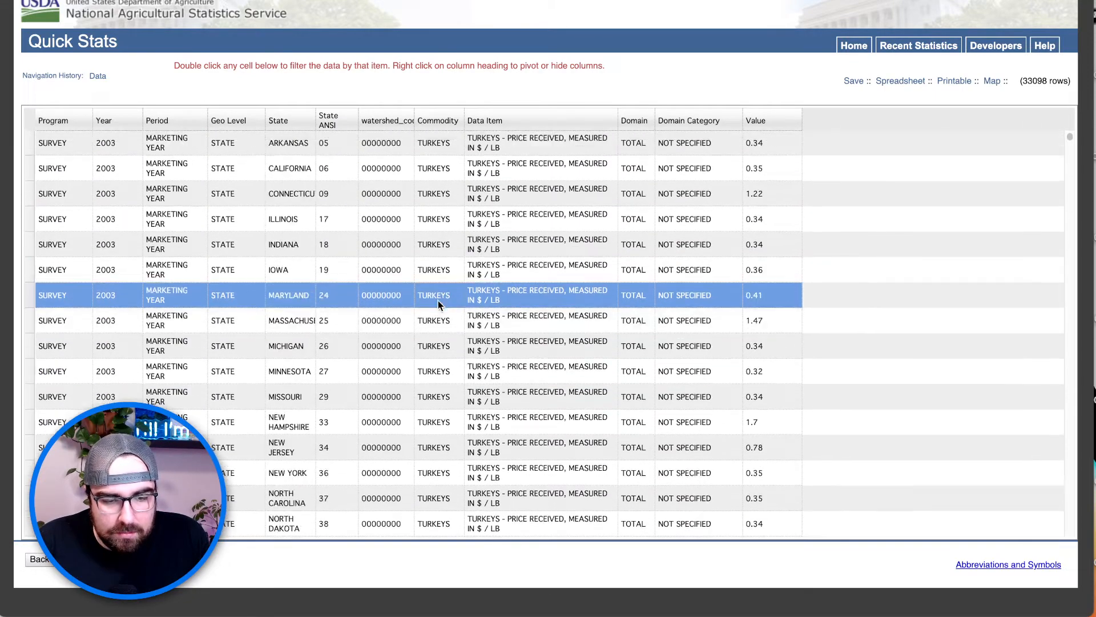
scroll(438, 300, up, 5)
scroll(475, 264, down, 10)
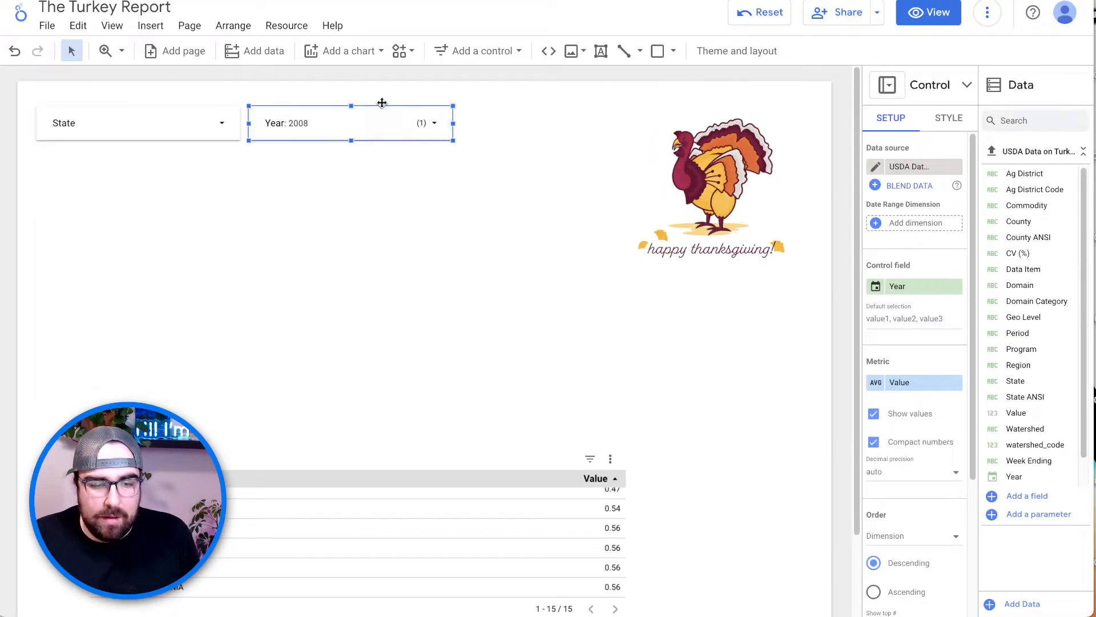
Step: Try out a copy of the Year control with Commodity as its control field, and remove that copy
drag(391, 132, 587, 112)
click(913, 287)
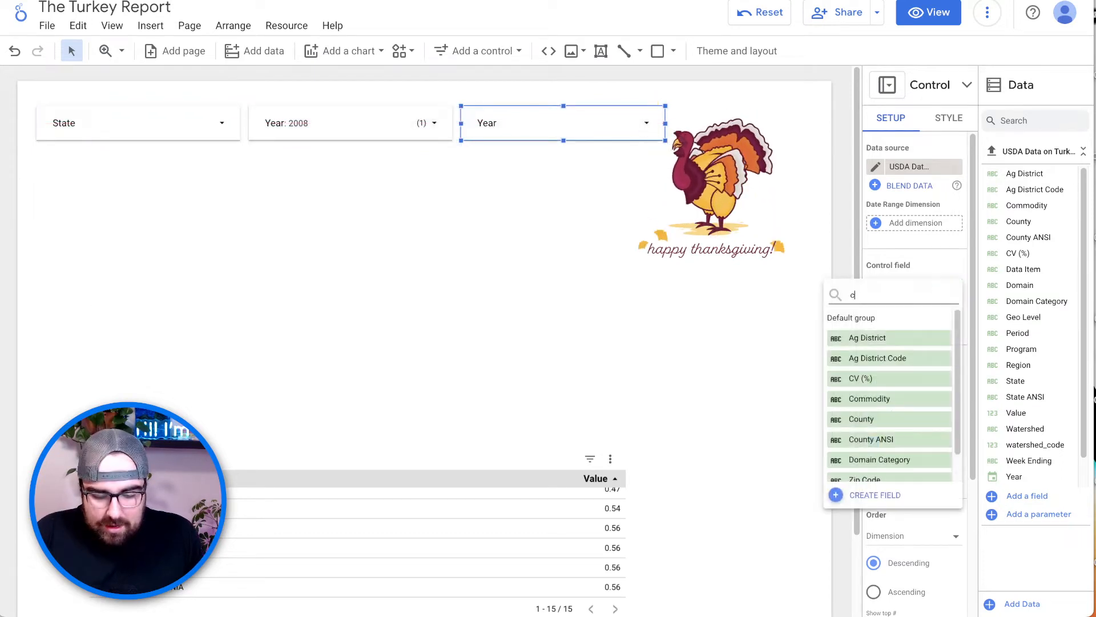
text(comom)
key(BackSpace)
key(BackSpace)
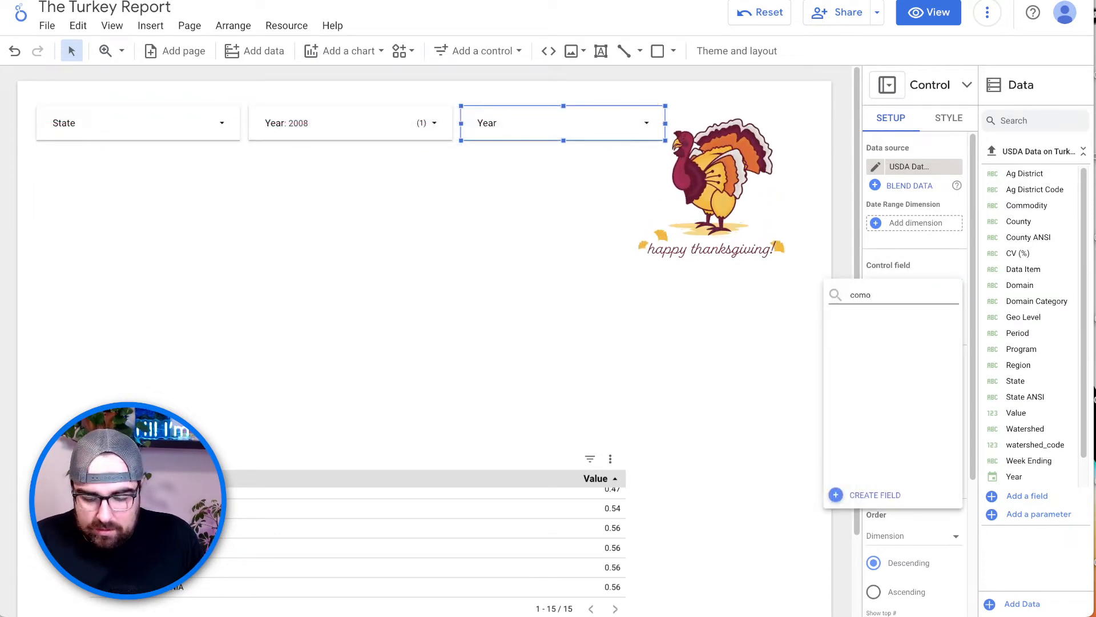
click(912, 339)
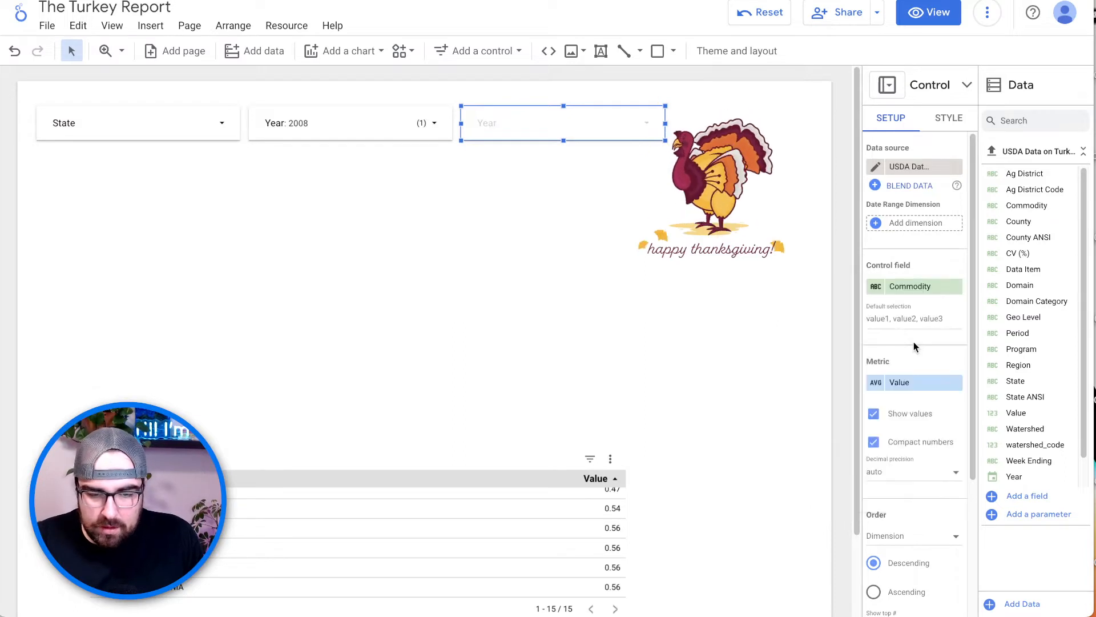
click(618, 118)
click(430, 175)
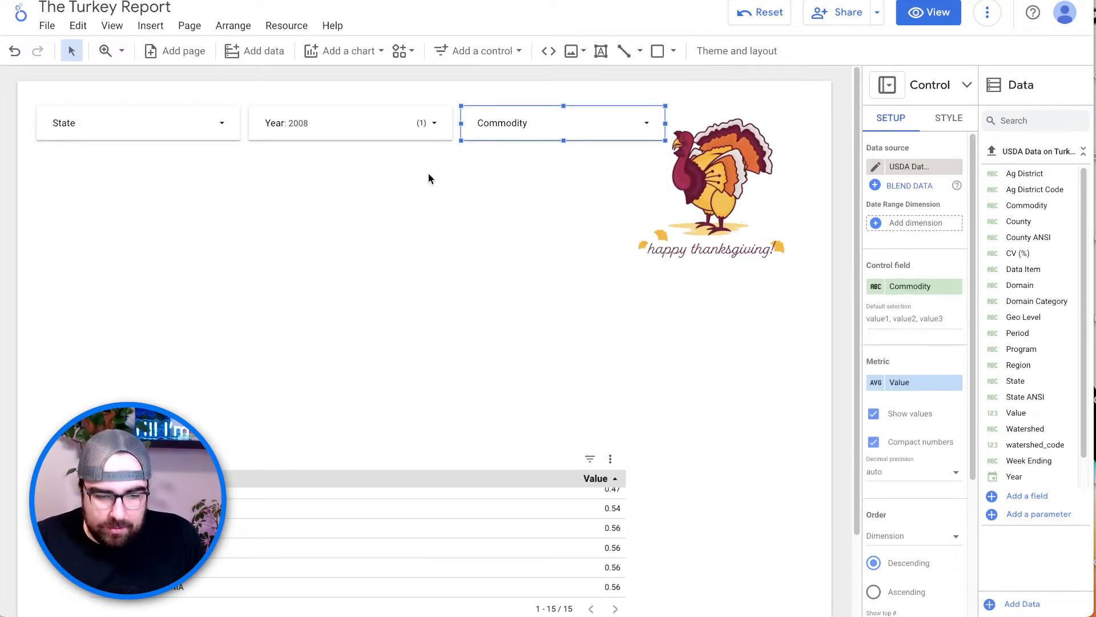
key(Delete)
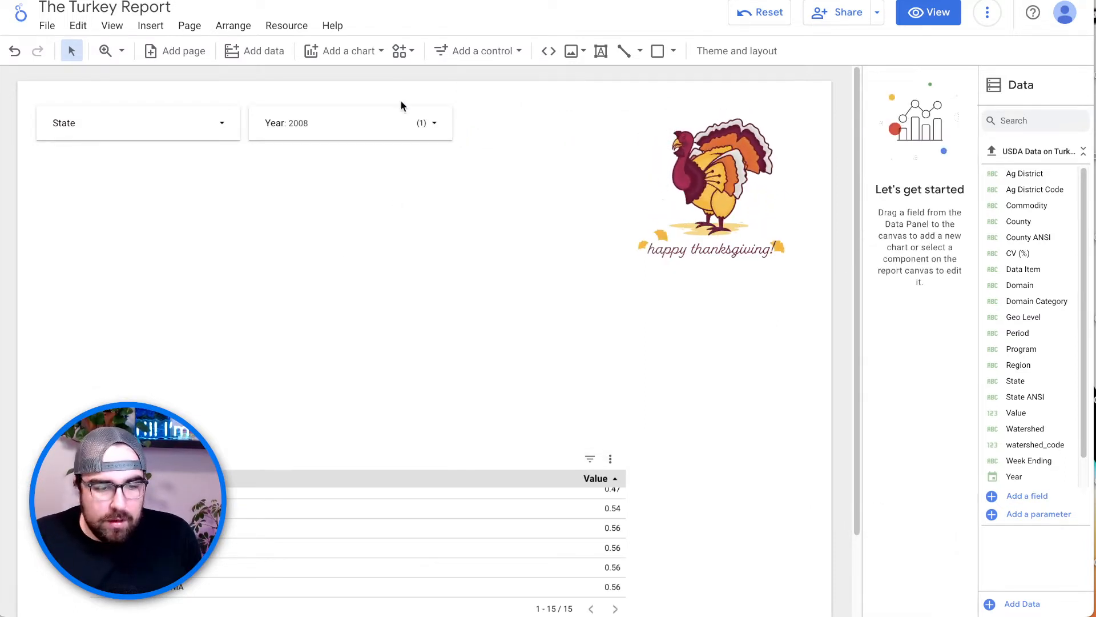
Step: Delete the table and draw a time series chart beneath the State and Year controls, extending to just short of the turkey image
drag(433, 460, 423, 290)
key(Delete)
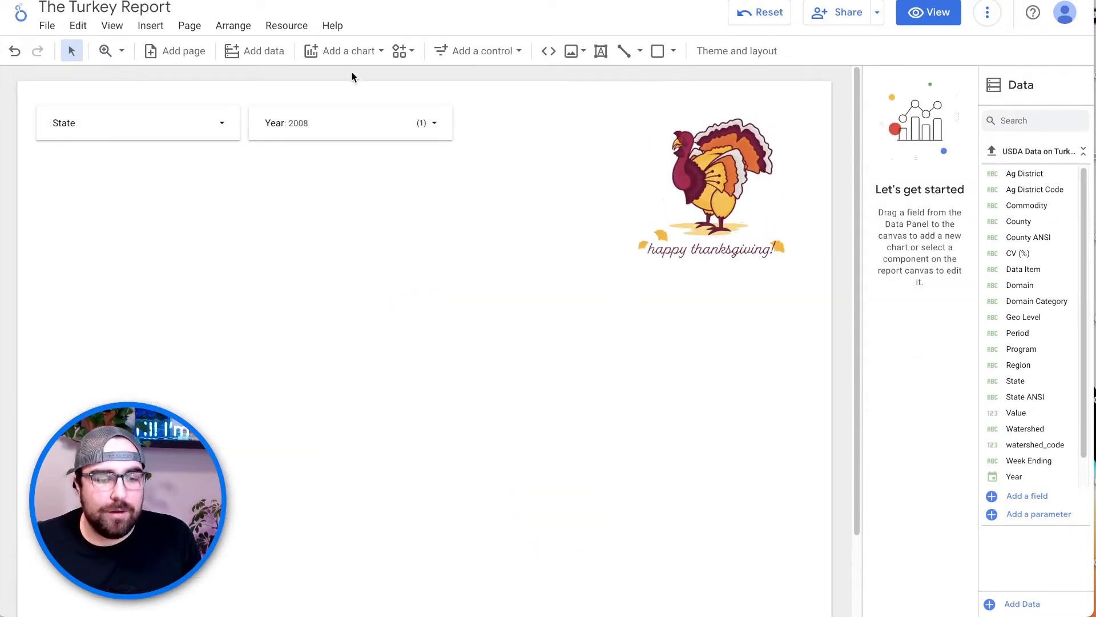
click(350, 49)
click(338, 184)
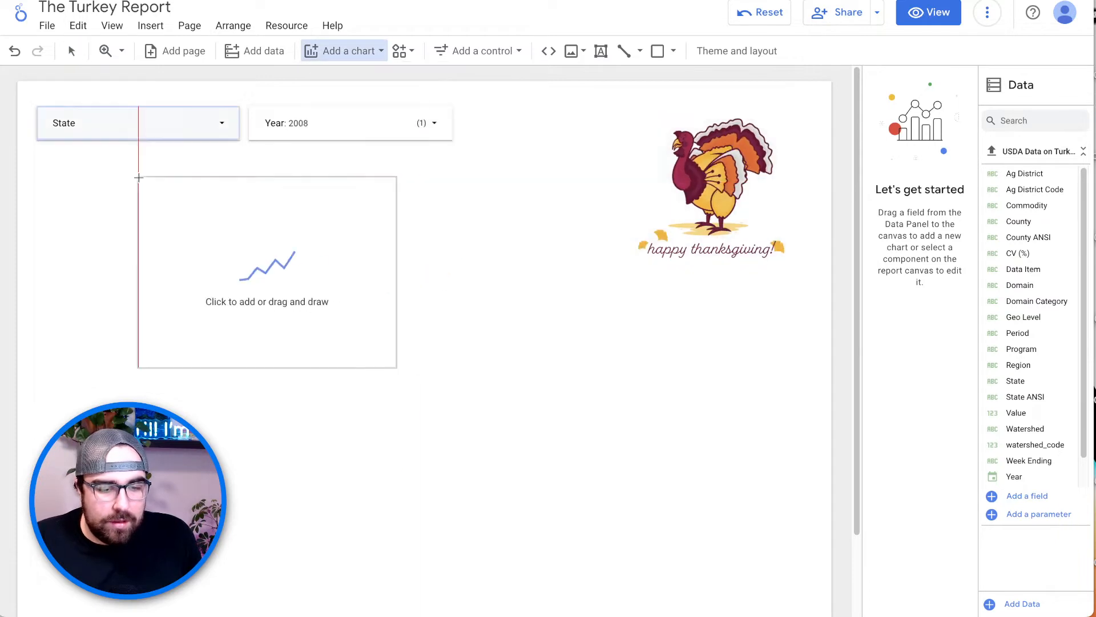
drag(38, 161, 580, 365)
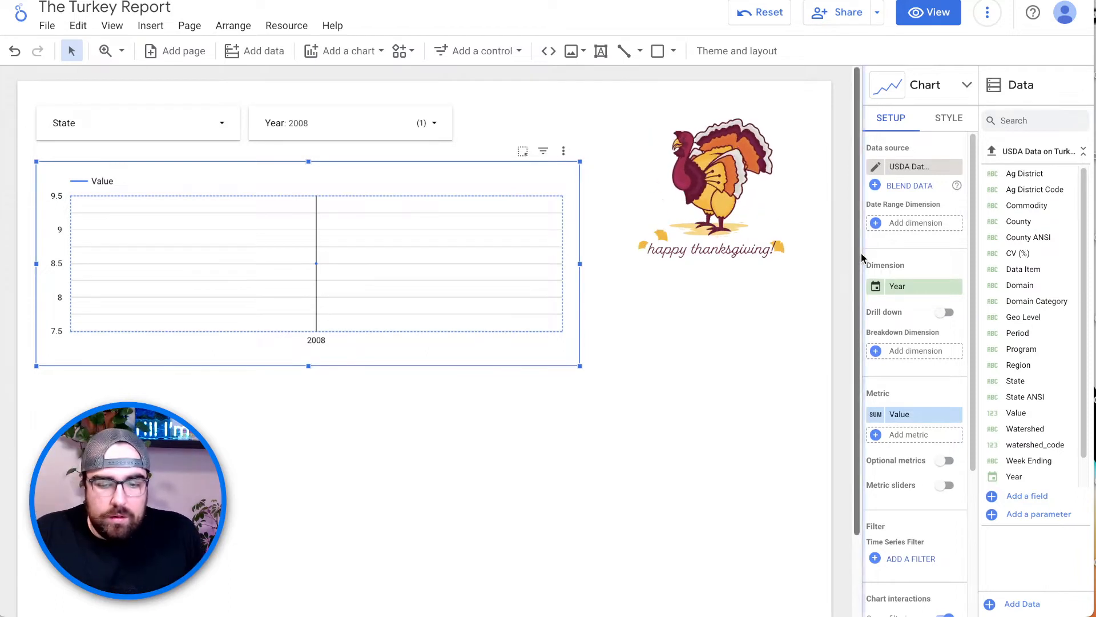
Step: Try Year as the breakdown dimension of the time series chart, and remove it again
drag(861, 253, 571, 269)
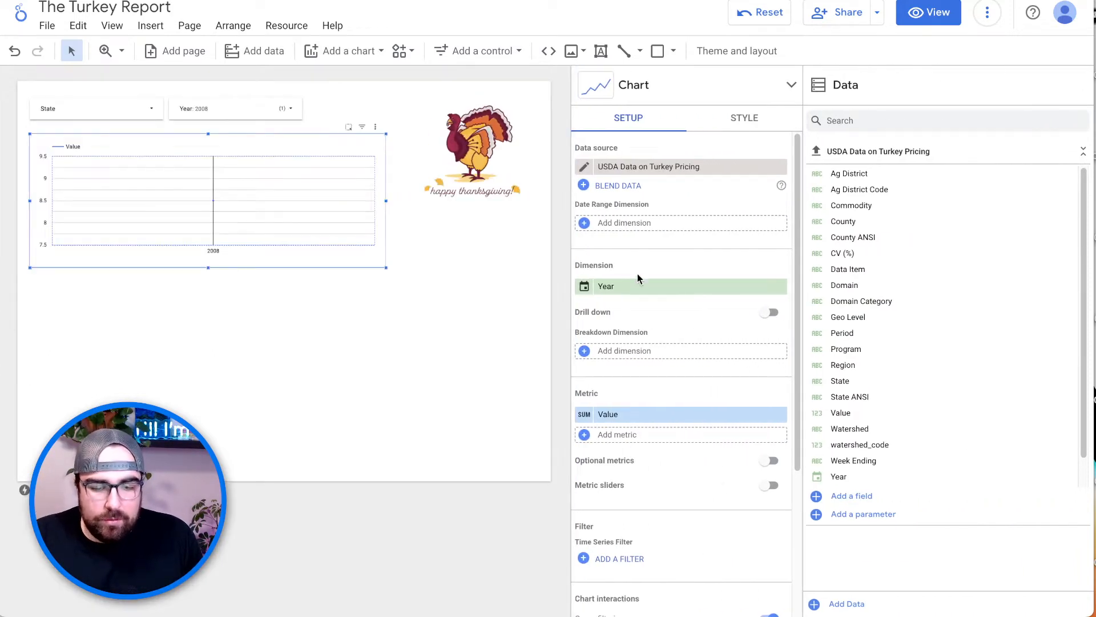
scroll(628, 343, down, 1)
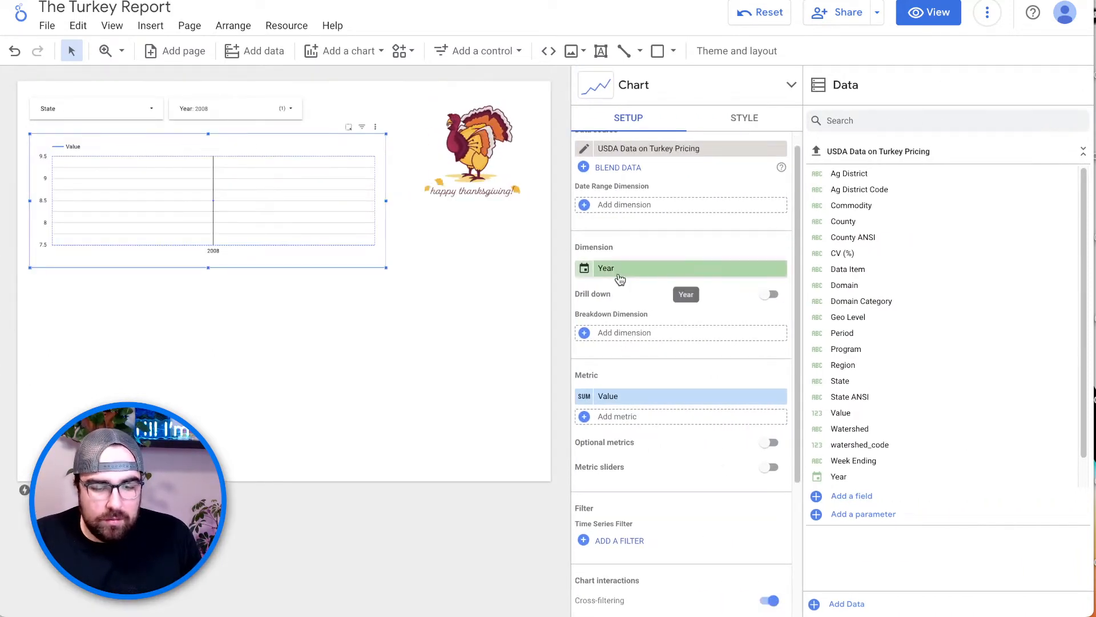
drag(635, 274, 634, 330)
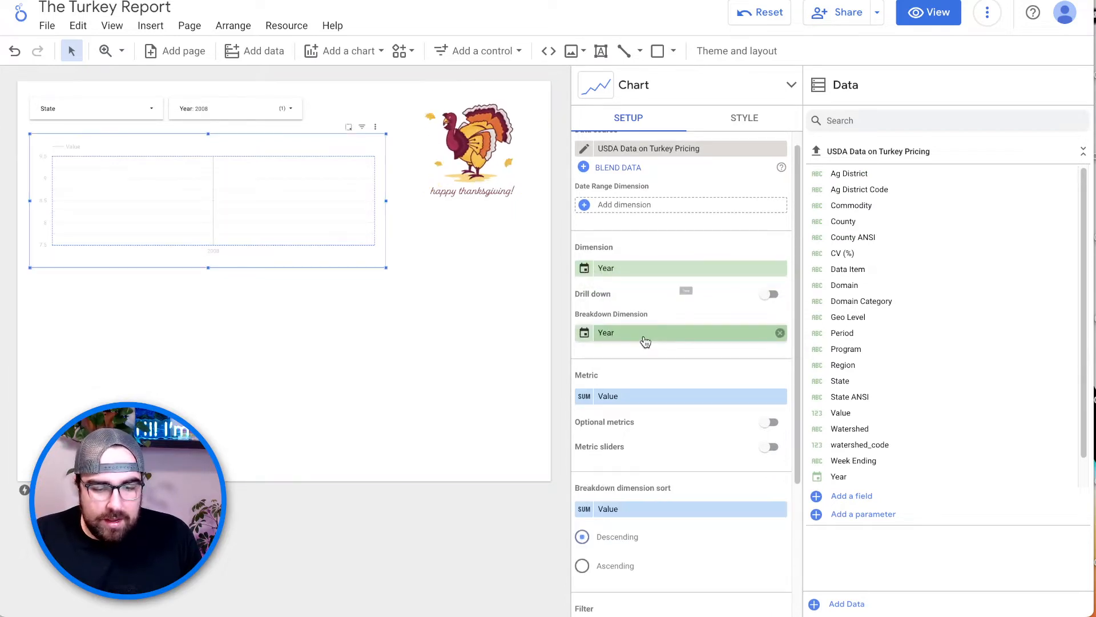
click(781, 333)
Step: Change the aggregation of the time series chart's Value metric to Average
scroll(685, 388, down, 1)
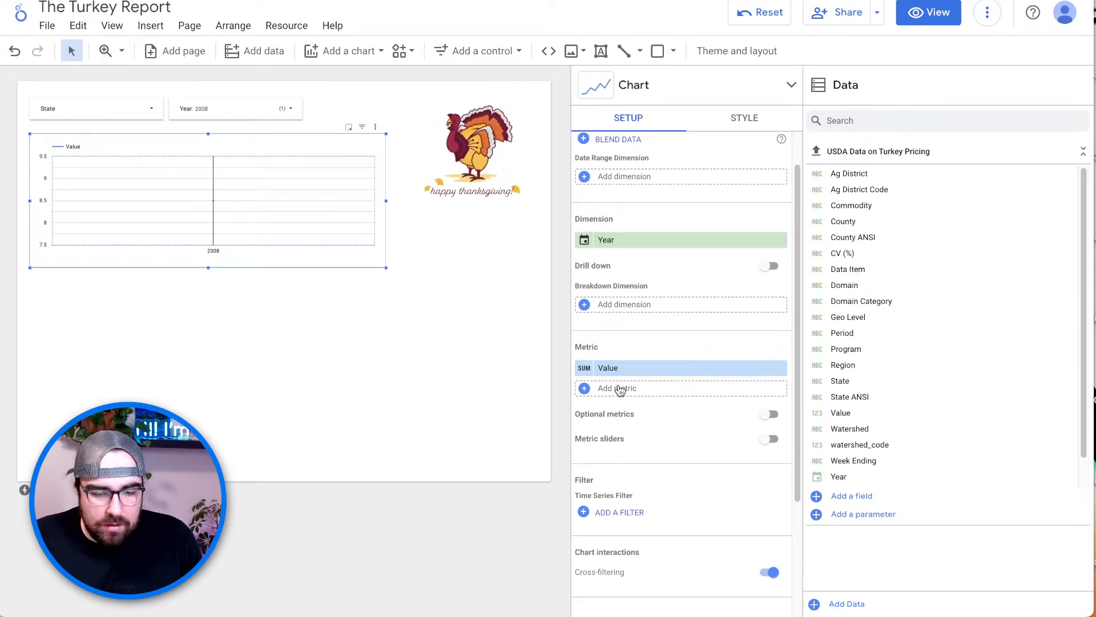
click(598, 371)
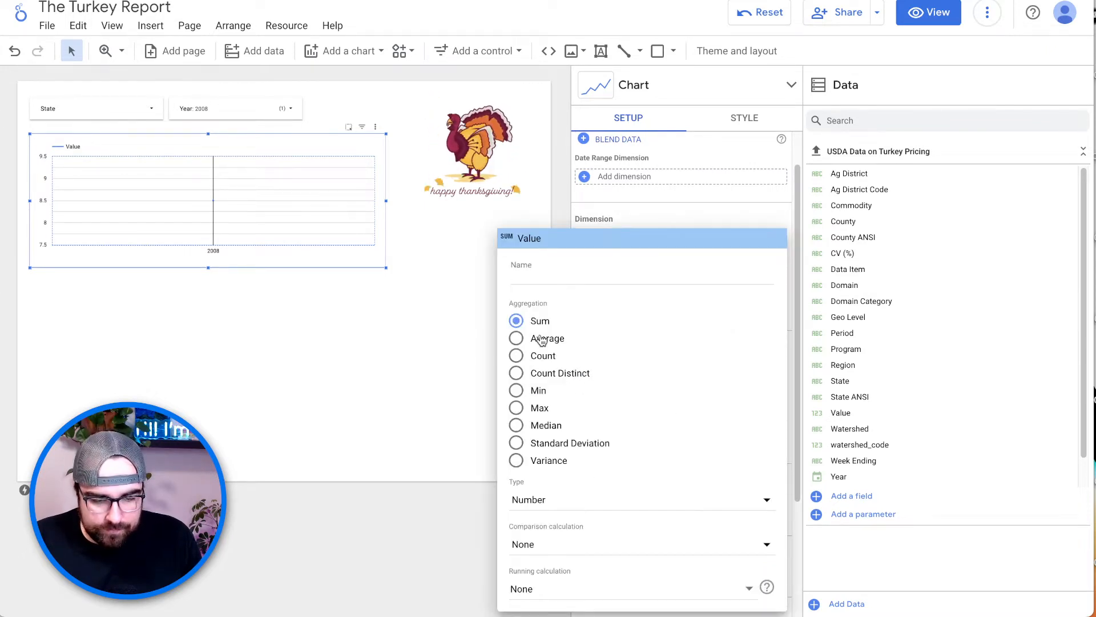
click(542, 339)
click(425, 377)
Step: Clear the 2008 selection in the Year control and restore more room for the report page
click(234, 114)
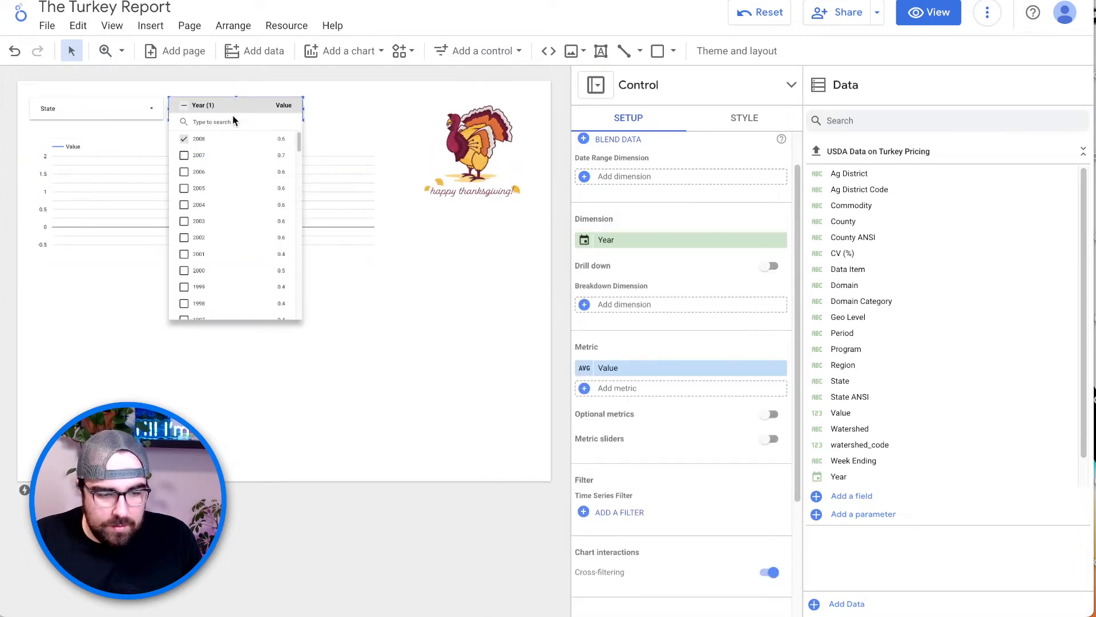
click(184, 140)
click(426, 404)
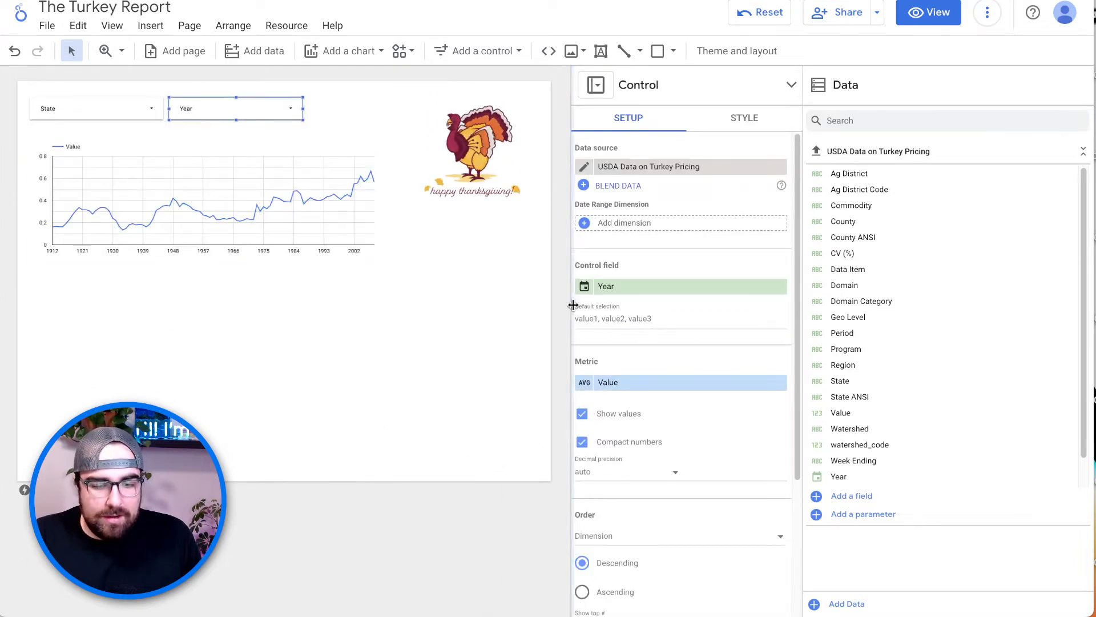
drag(572, 306, 1011, 302)
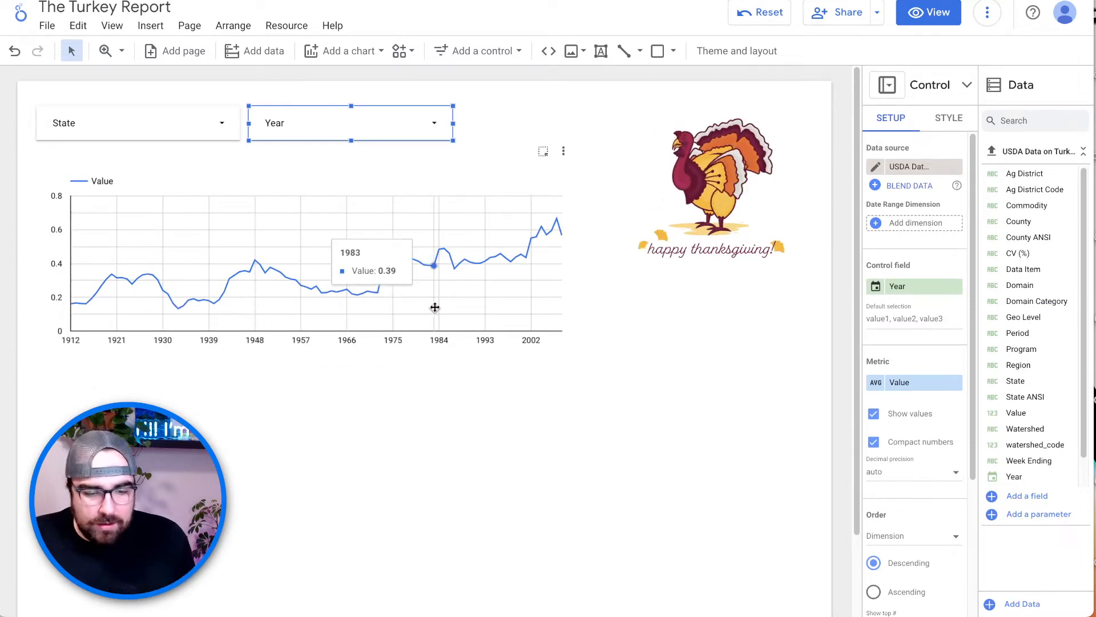
Step: Switch to the USDA Quick Stats results and examine the period and year columns of the 2004 and 2008 turkey records
click(492, 300)
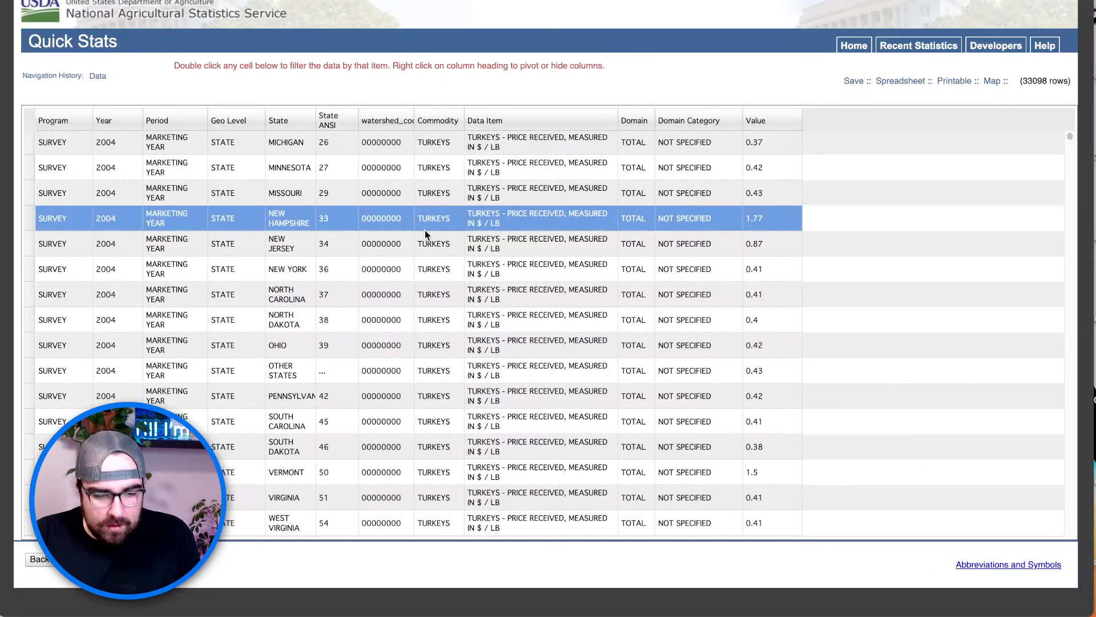
double_click(160, 217)
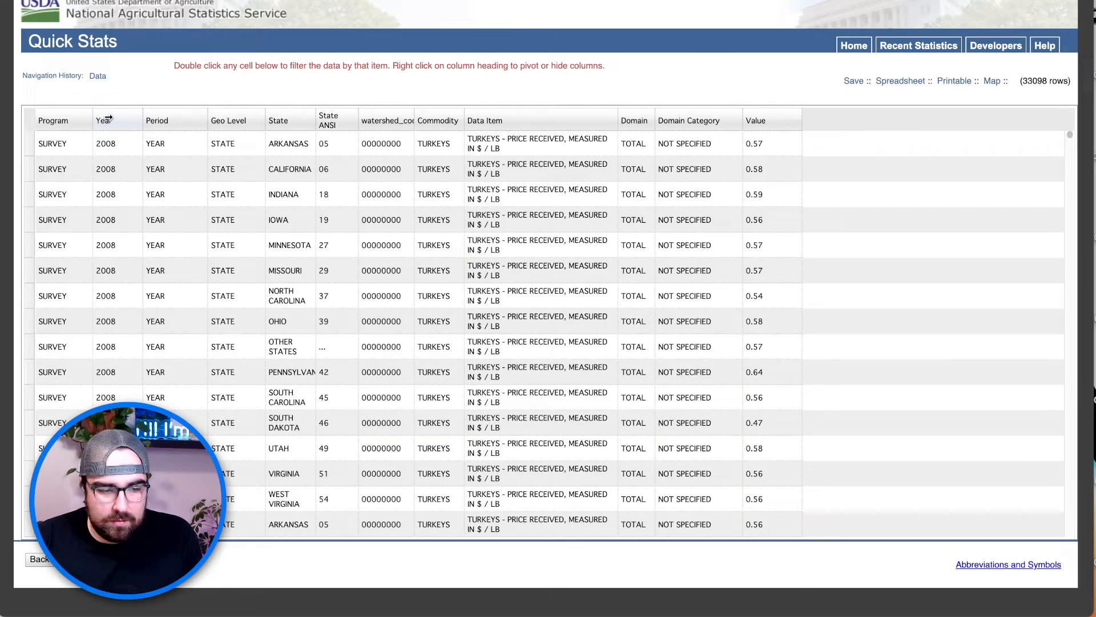
double_click(106, 169)
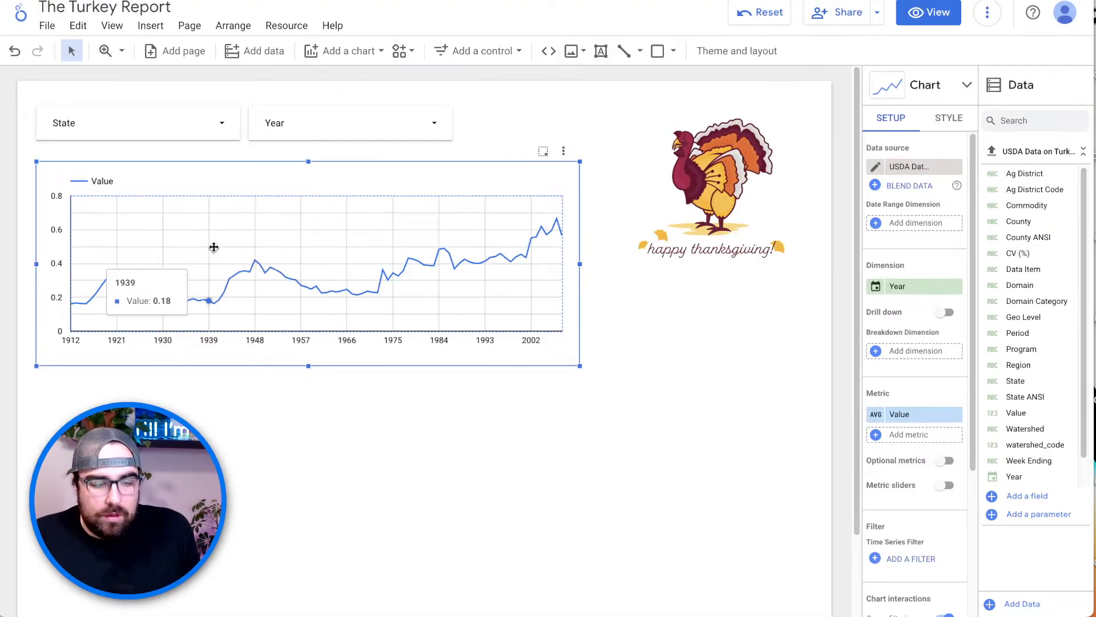
Step: Return to the report and look through the full range of years offered by the Year control
click(362, 133)
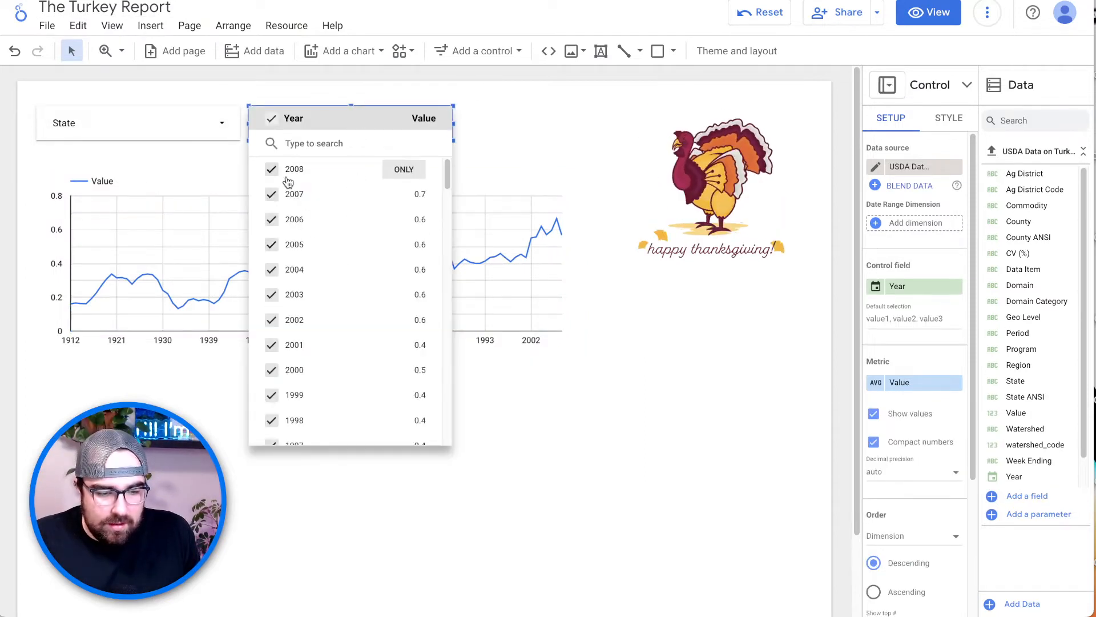
scroll(332, 291, down, 20)
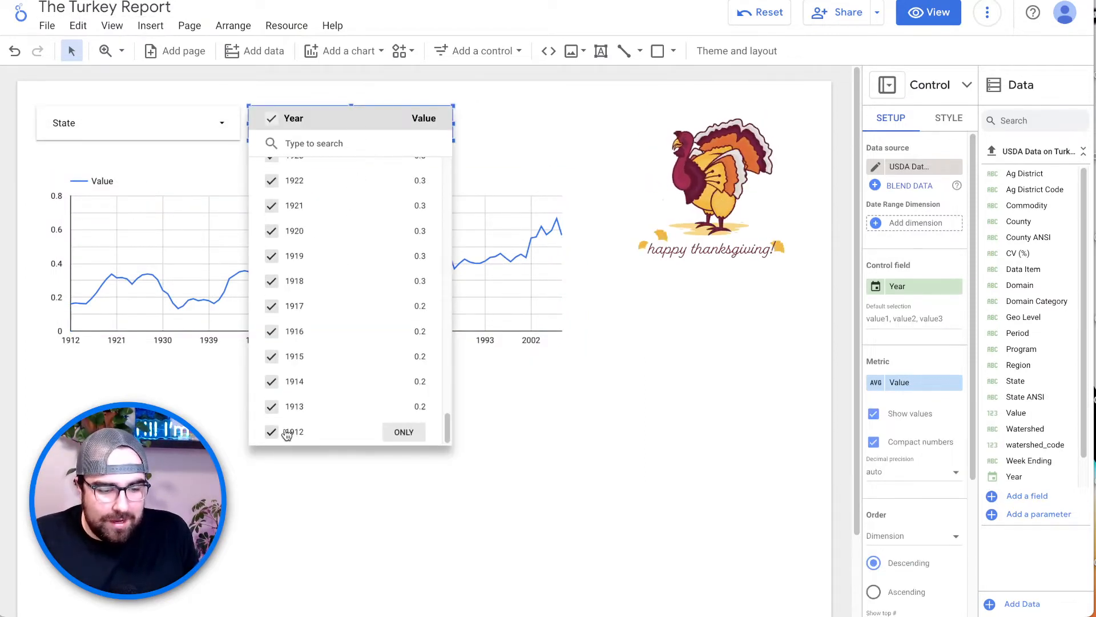
scroll(323, 350, up, 20)
click(513, 146)
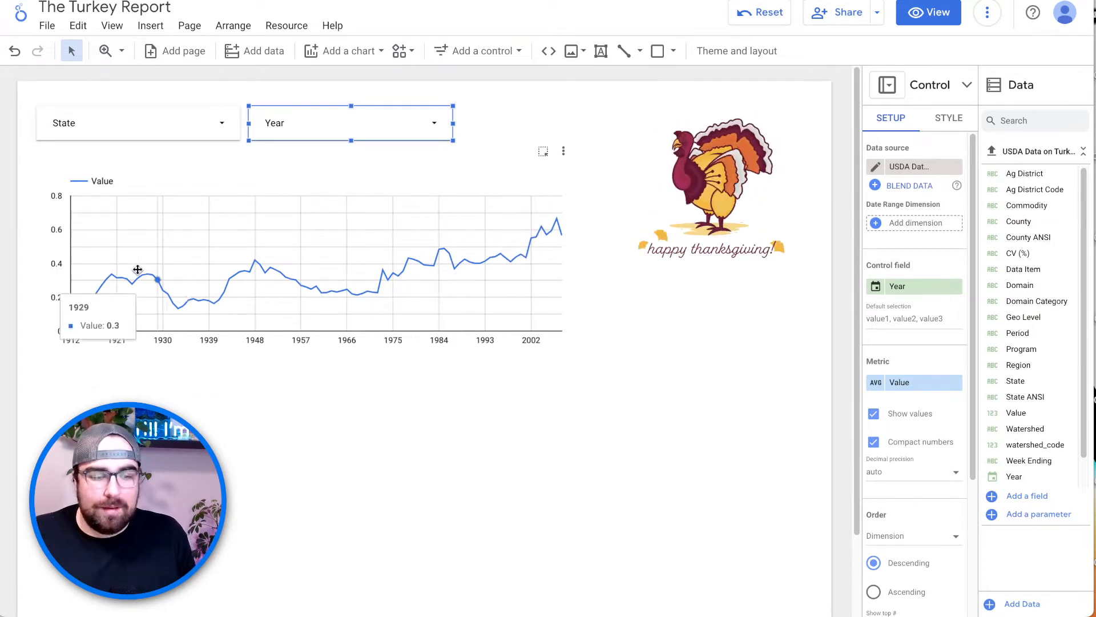
Step: Move the time series chart up closer to the State and Year controls and widen it slightly toward the turkey image
click(133, 246)
drag(129, 231, 138, 224)
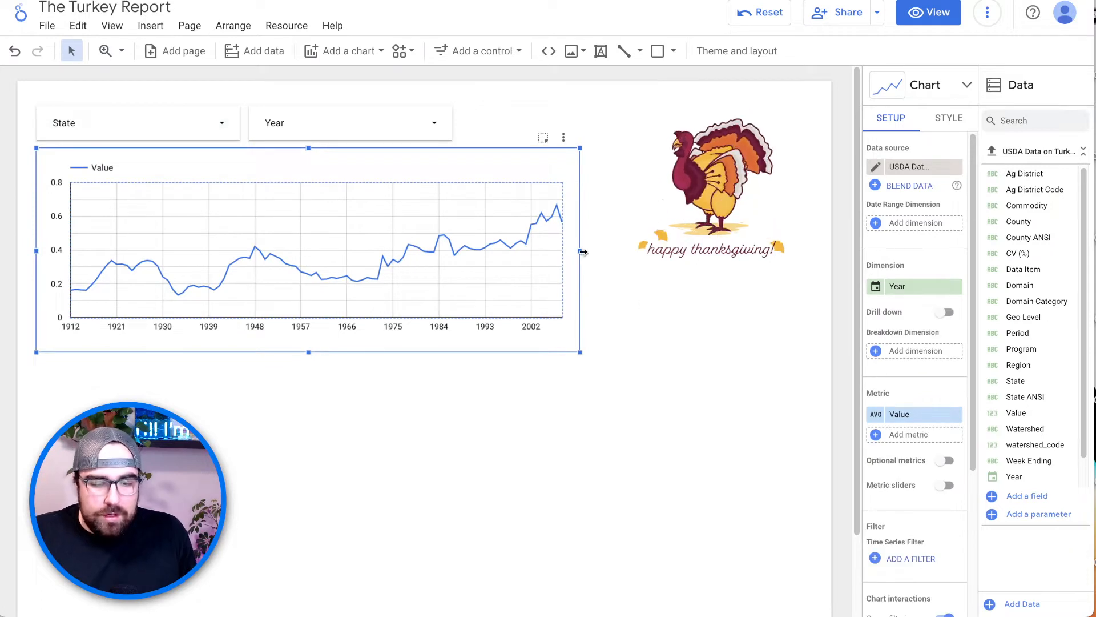
drag(582, 251, 603, 250)
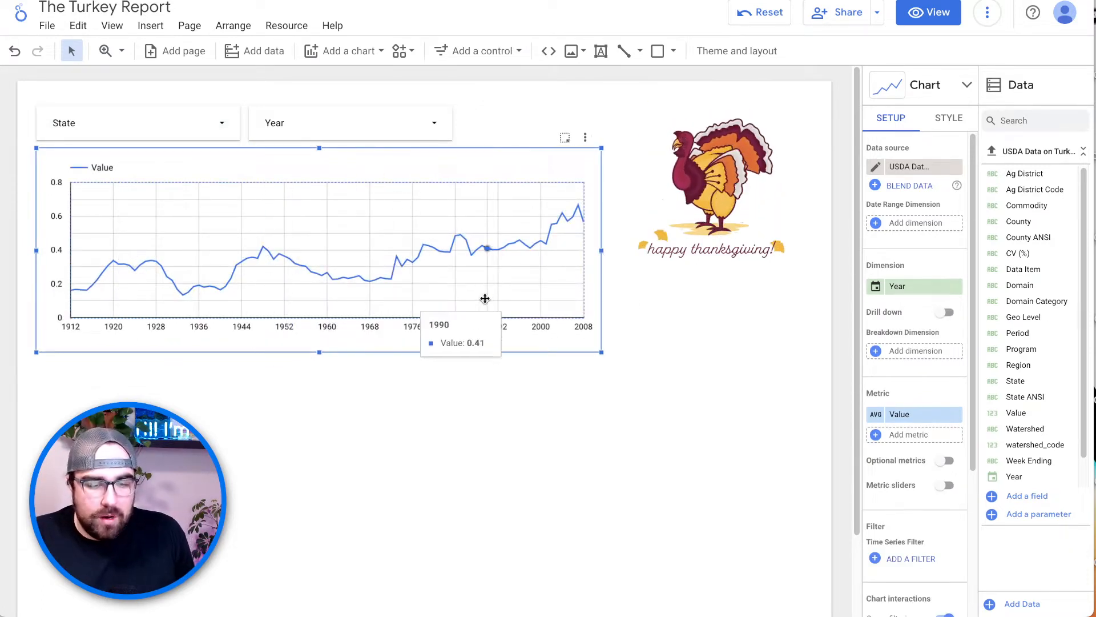
Step: Add State as the breakdown dimension of the time series chart
scroll(520, 385, down, 2)
scroll(520, 233, up, 2)
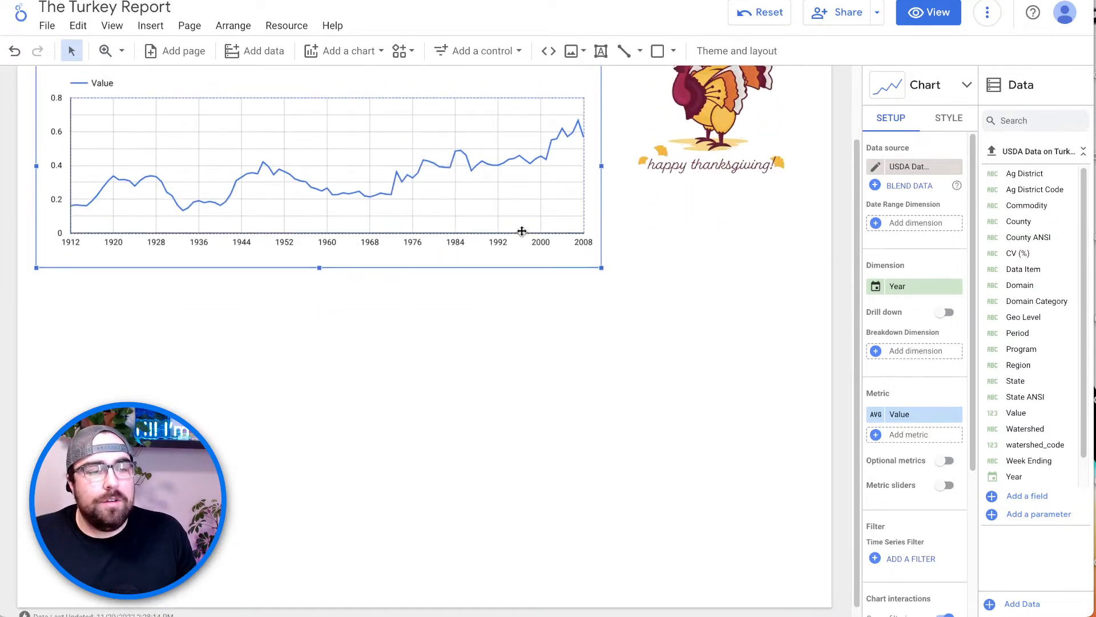
click(898, 358)
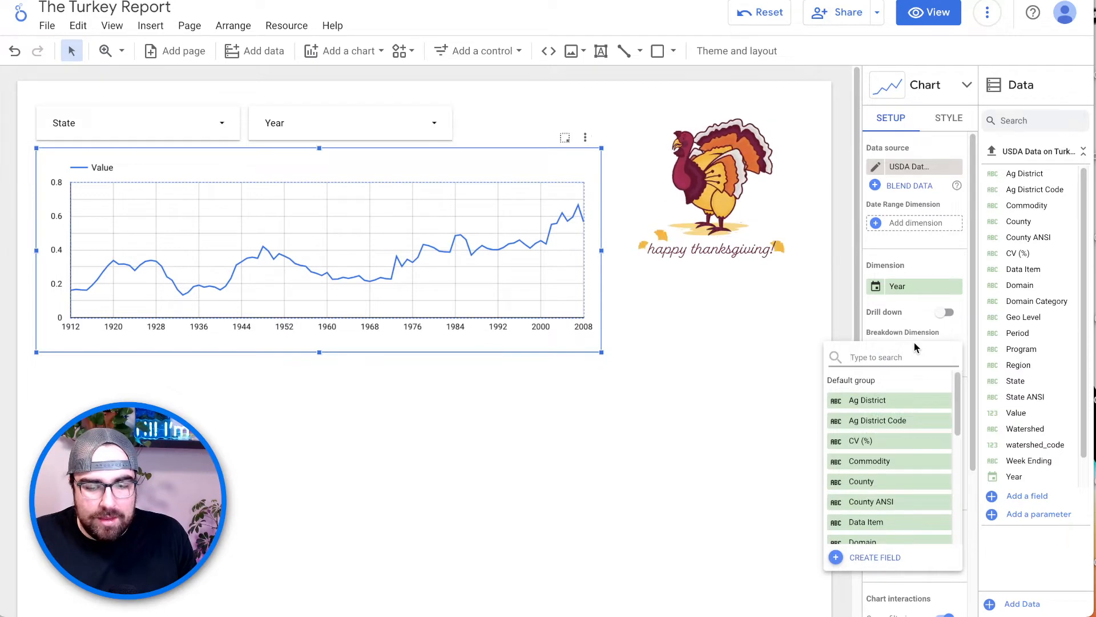
text(stat)
click(894, 405)
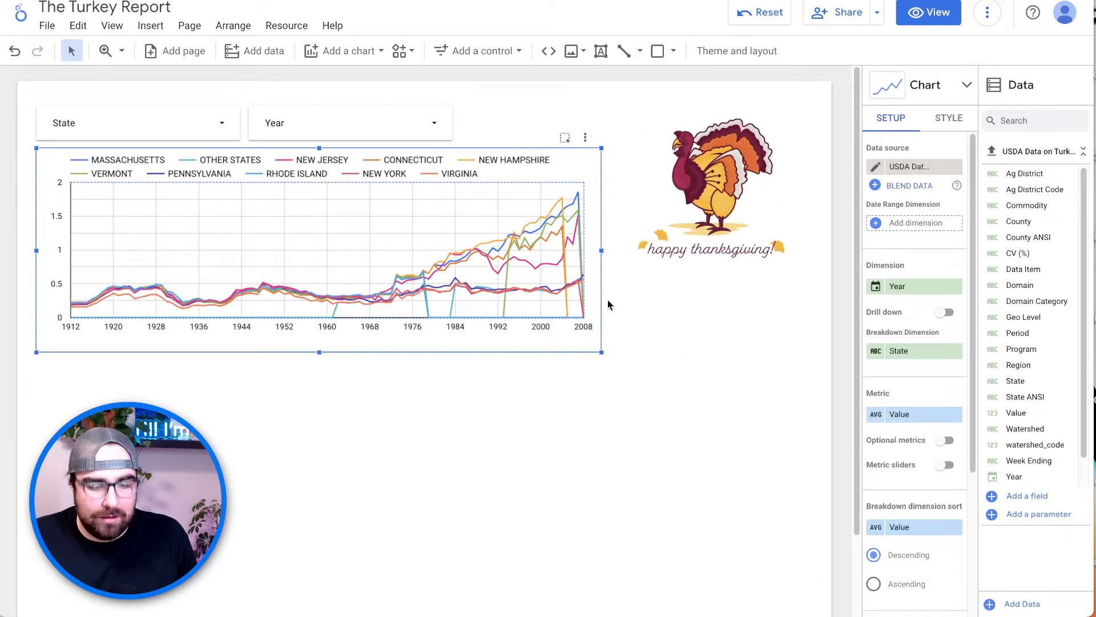
Step: Enlarge the time series chart to nearly the full page width and roughly double its height
drag(602, 354, 796, 565)
scroll(575, 475, down, 1)
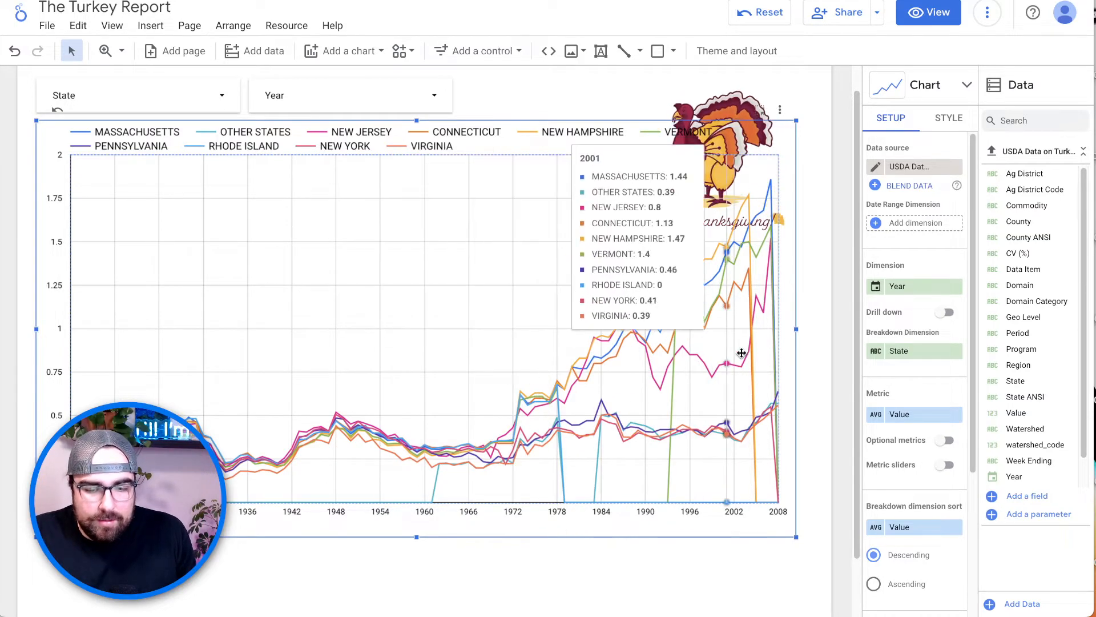
scroll(674, 365, down, 1)
Step: Set the missing data handling of the time series chart to Linear Interpolation in its style options
scroll(882, 346, down, 1)
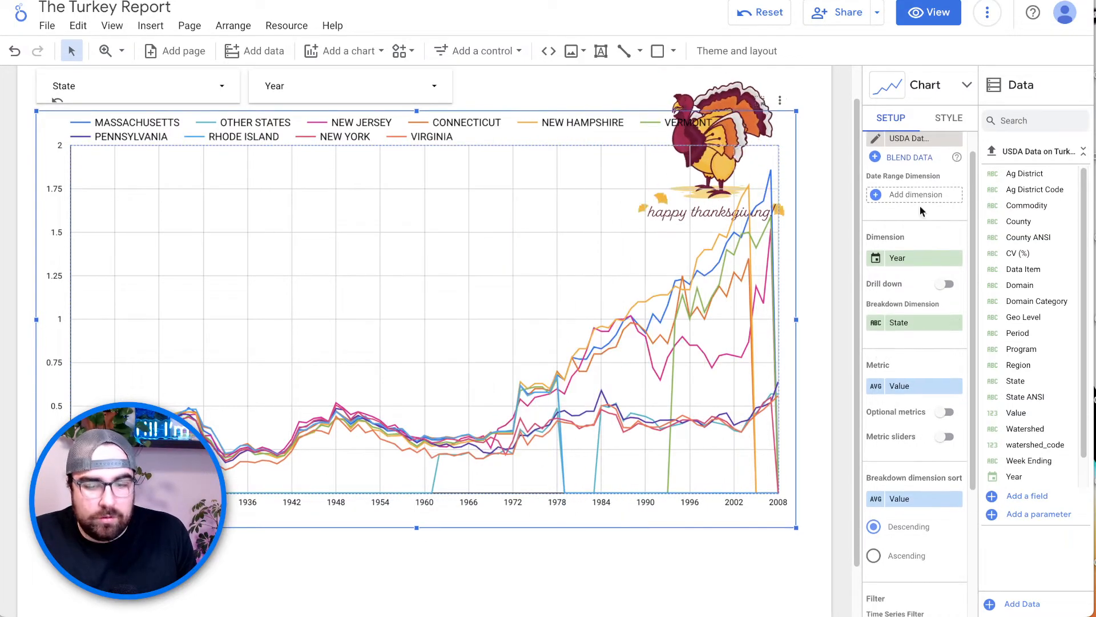
click(949, 119)
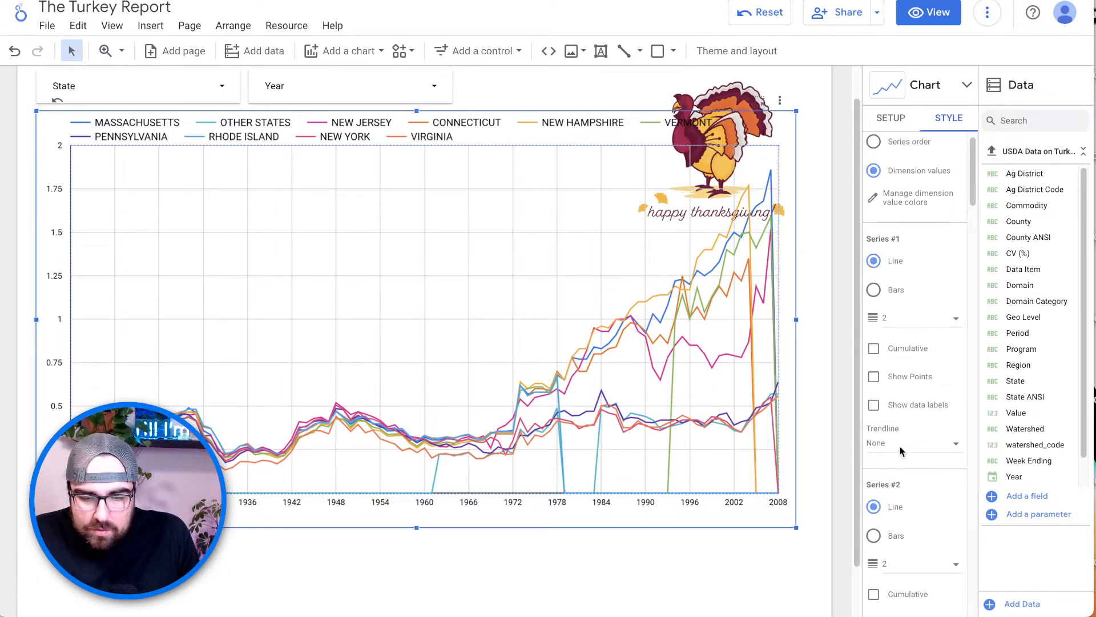
scroll(902, 400, up, 1)
scroll(917, 269, down, 4)
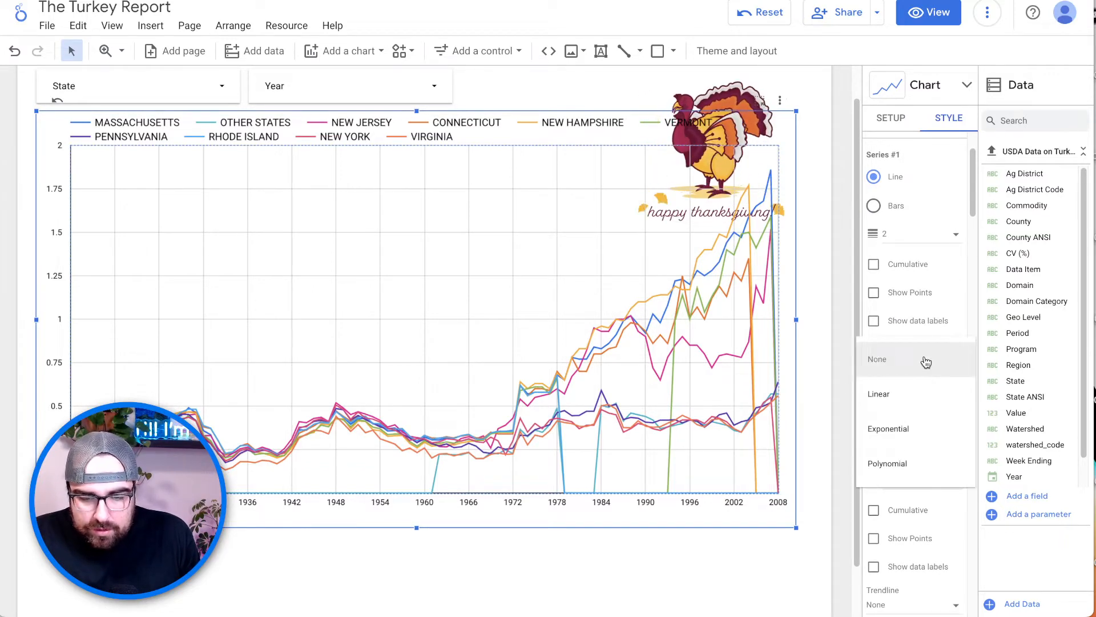
click(926, 363)
scroll(925, 329, down, 6)
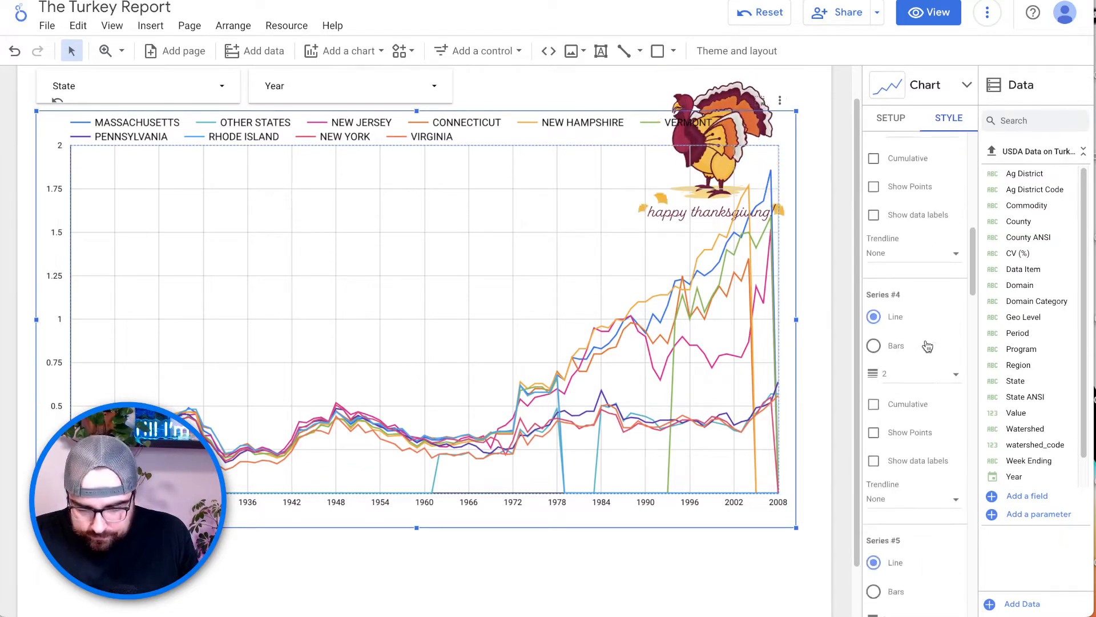
scroll(926, 346, down, 15)
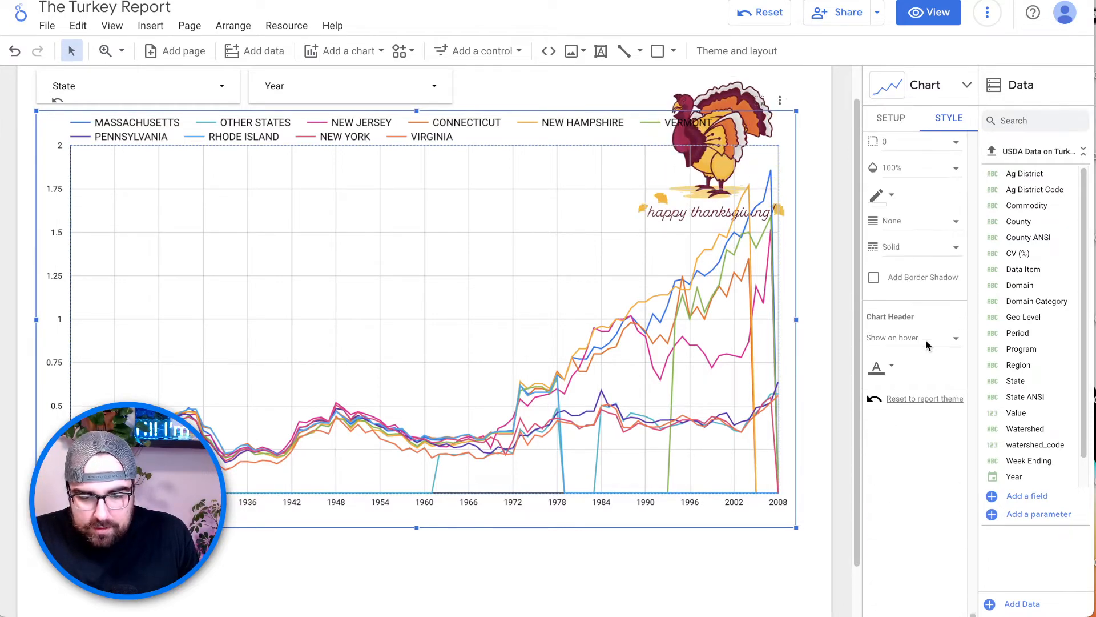
scroll(926, 344, up, 4)
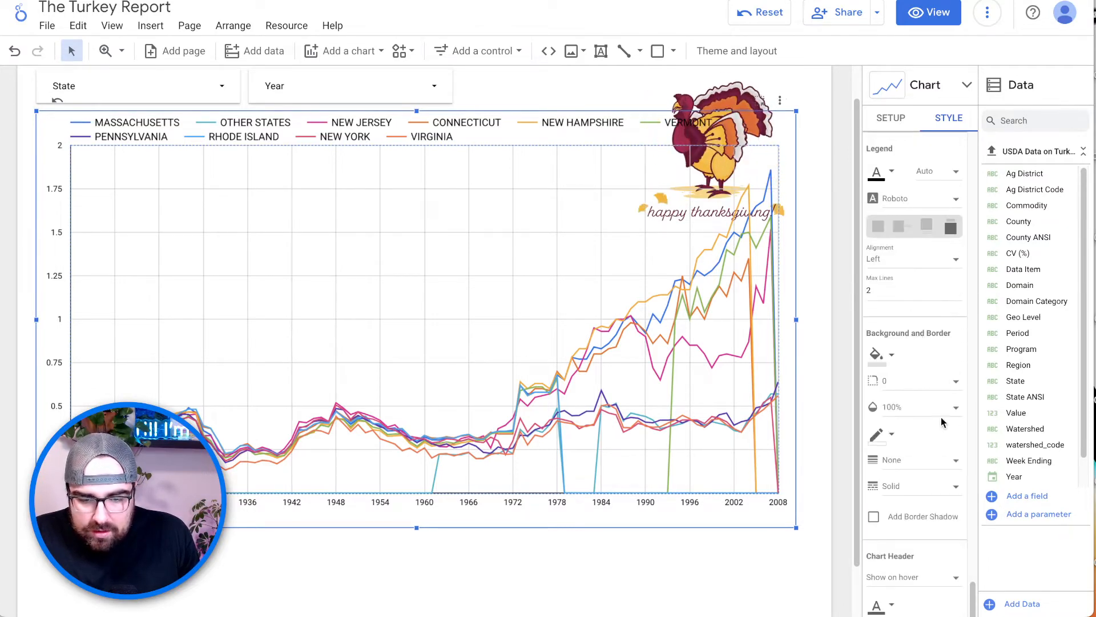
scroll(924, 408, up, 6)
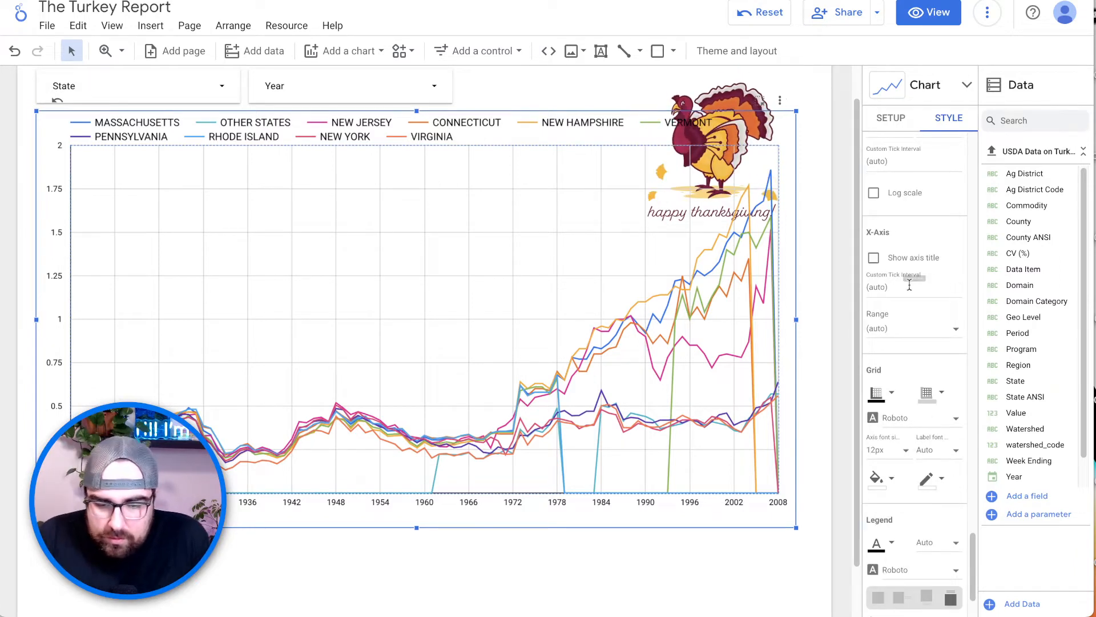
scroll(925, 286, up, 5)
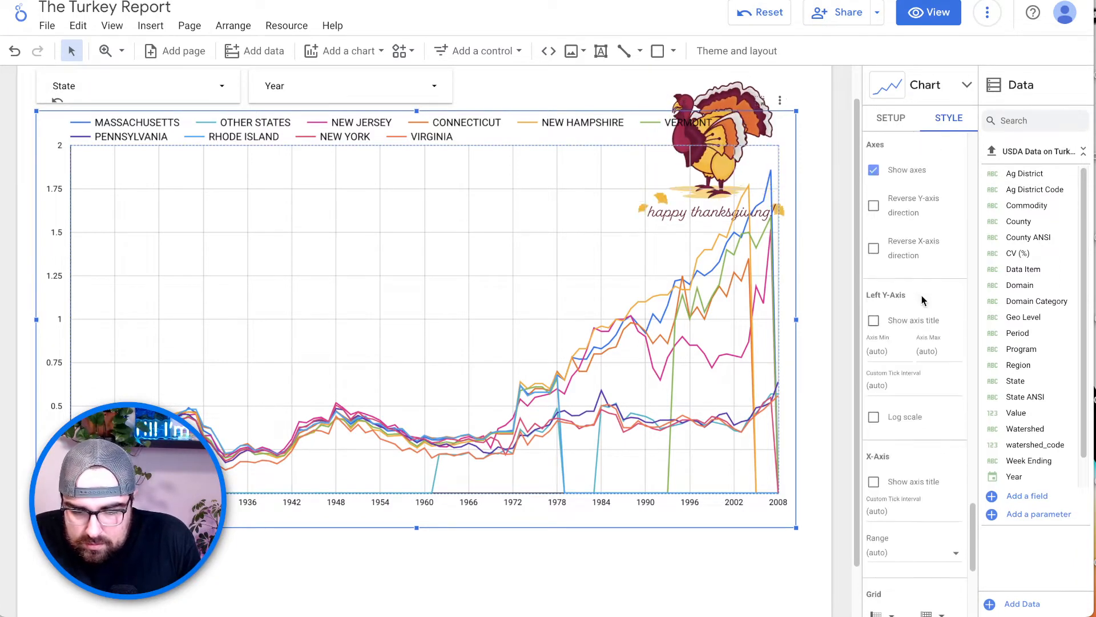
scroll(922, 301, up, 2)
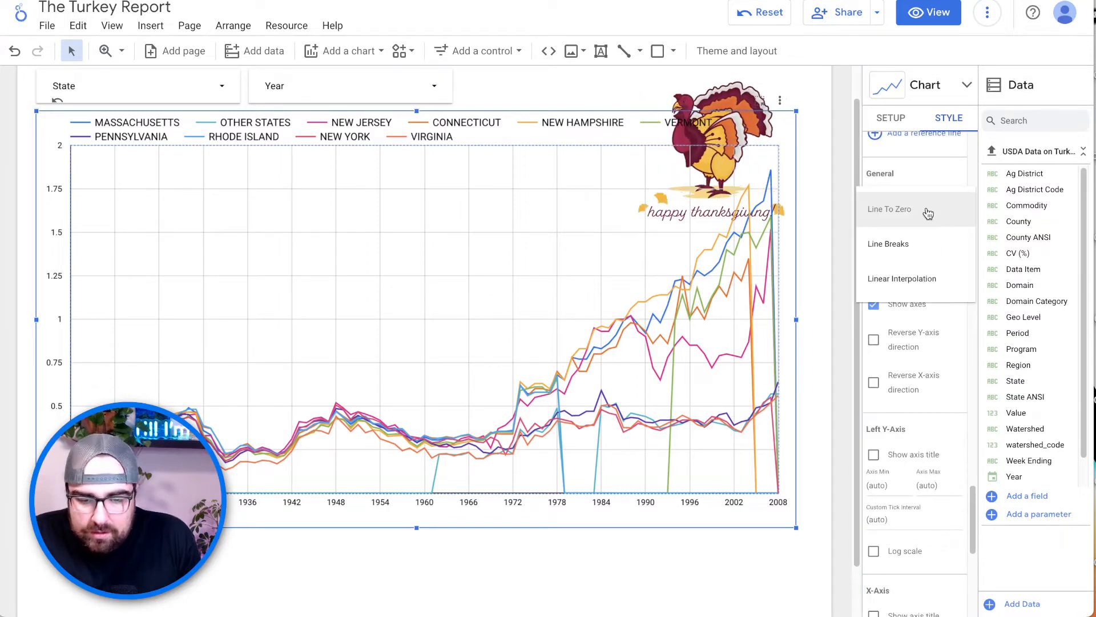
click(927, 286)
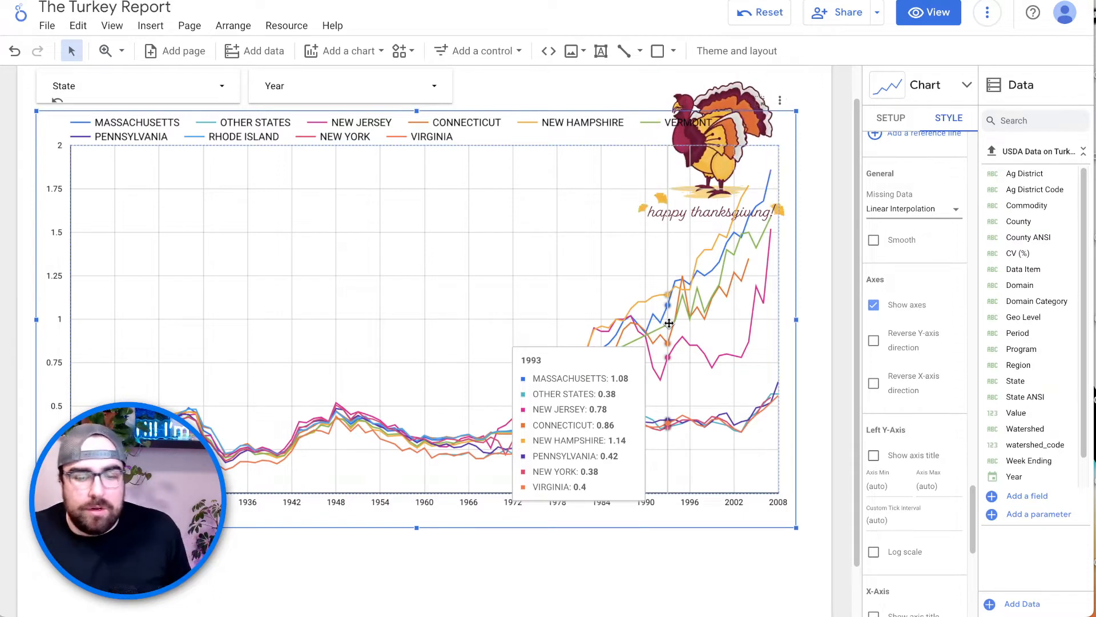
Step: Change the time series chart's missing data handling to Line Breaks
click(933, 208)
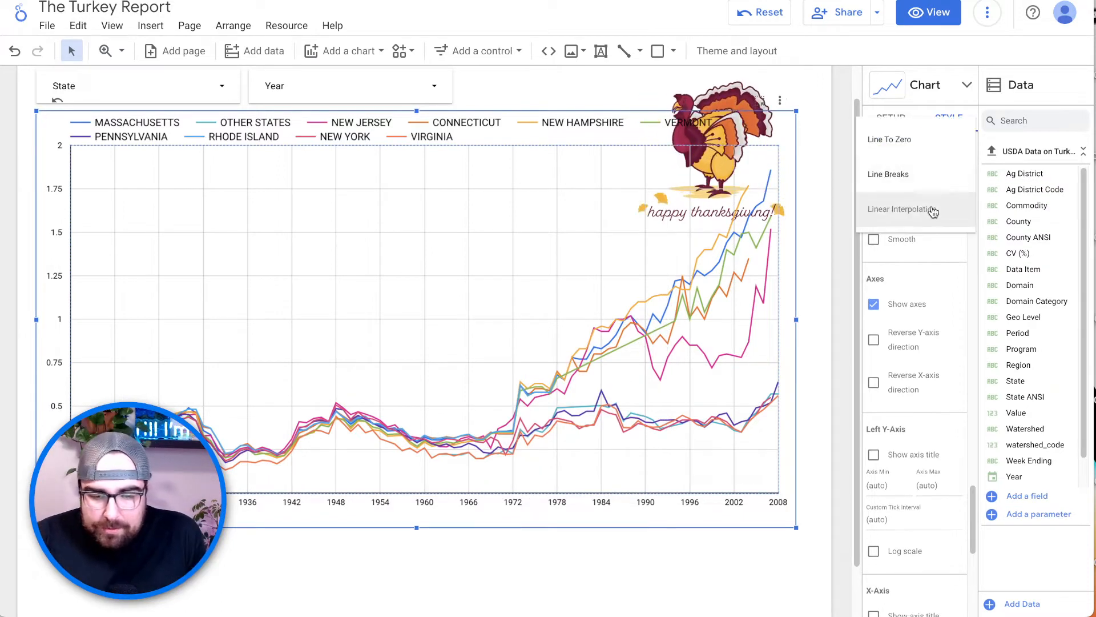
click(927, 168)
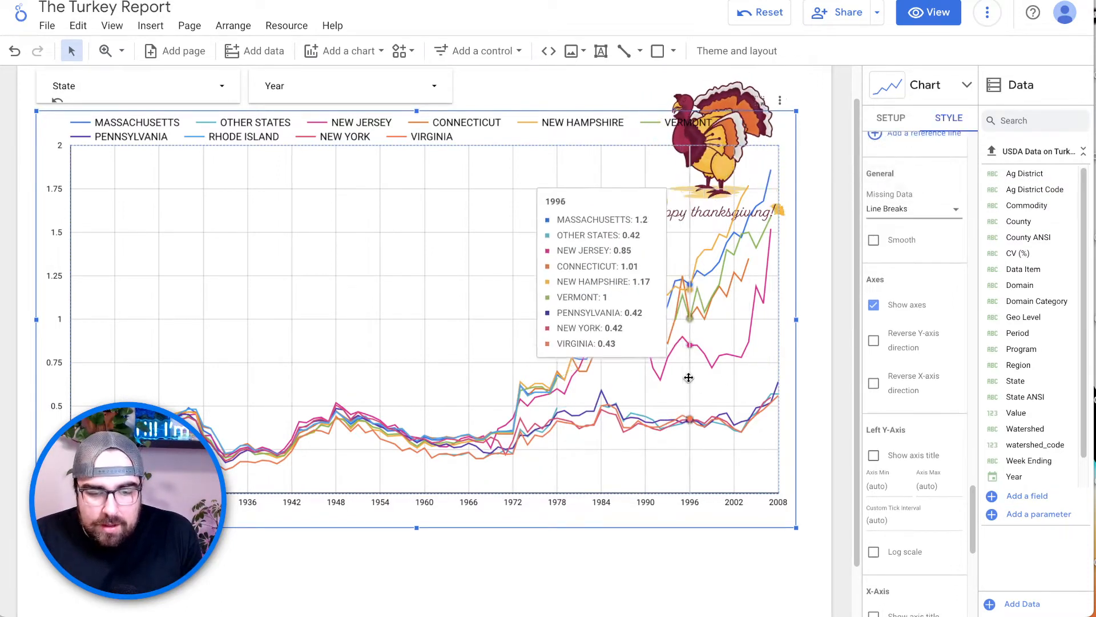
scroll(603, 317, down, 1)
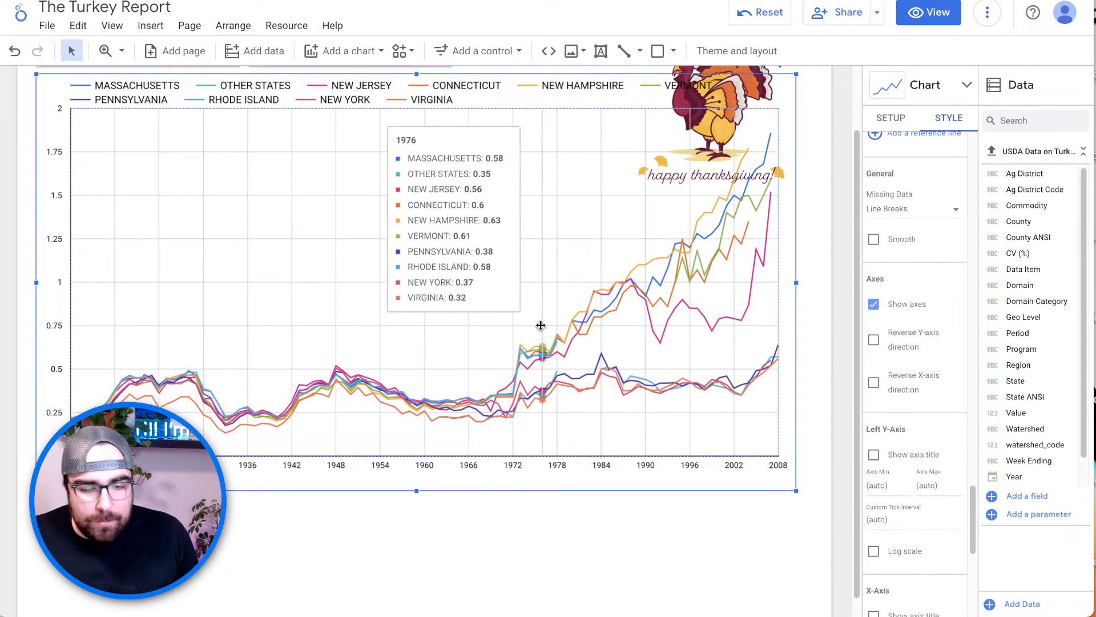
Step: Shift the time series chart slightly down the page to leave more space below the State and Year controls
mouse_move(508, 247)
mouse_down()
mouse_move(498, 293)
mouse_move(518, 274)
mouse_move(517, 248)
mouse_up()
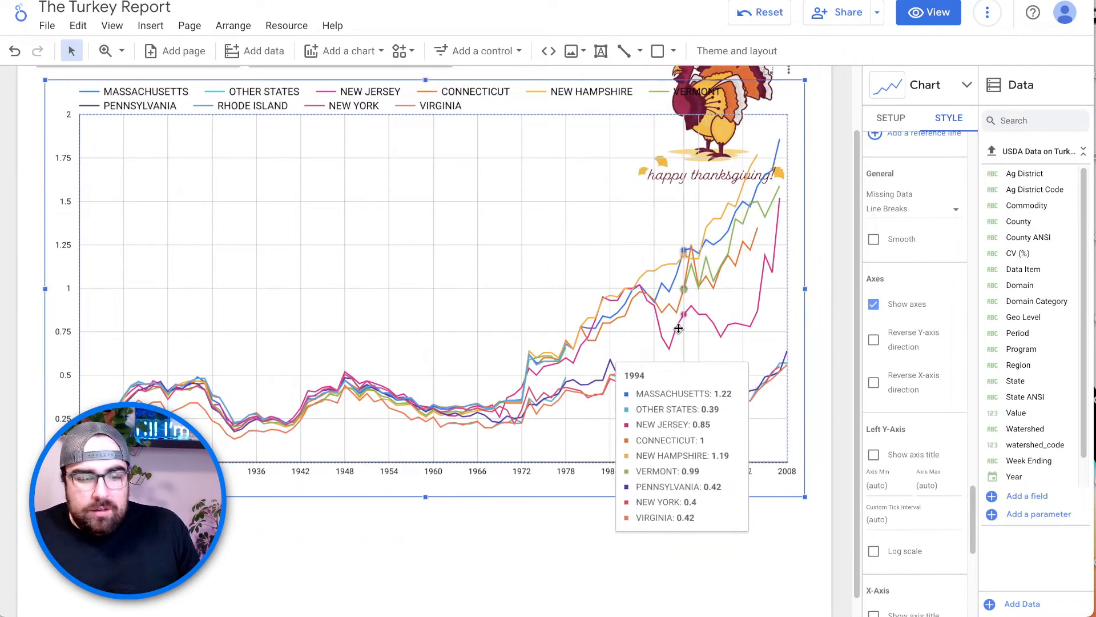
scroll(592, 281, down, 1)
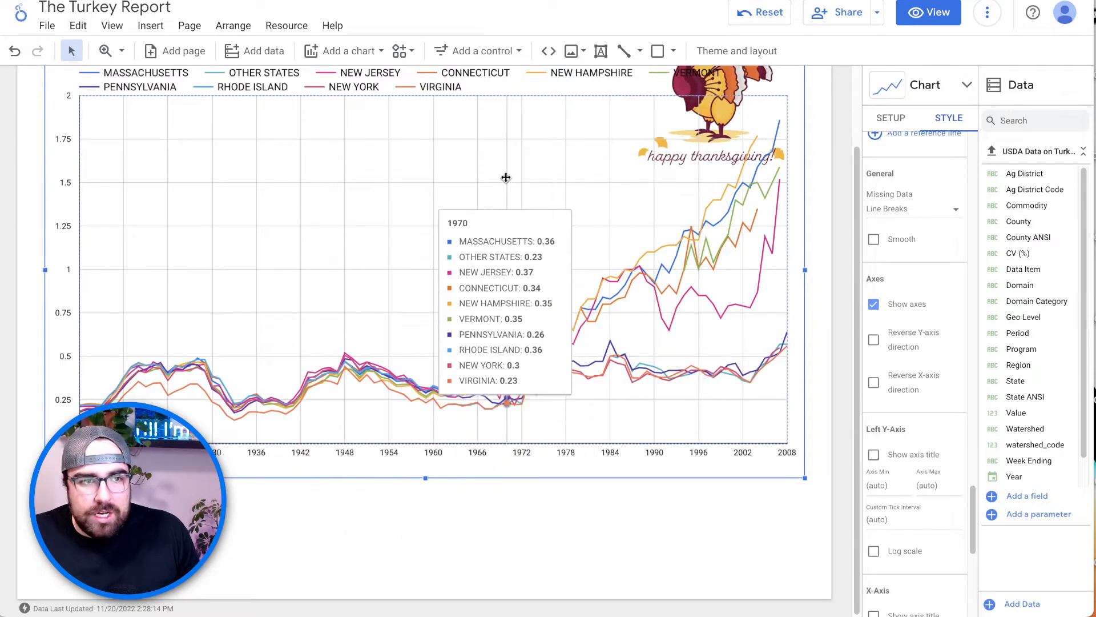
mouse_move(507, 176)
mouse_down()
mouse_move(512, 250)
mouse_move(509, 181)
mouse_up()
scroll(529, 223, up, 3)
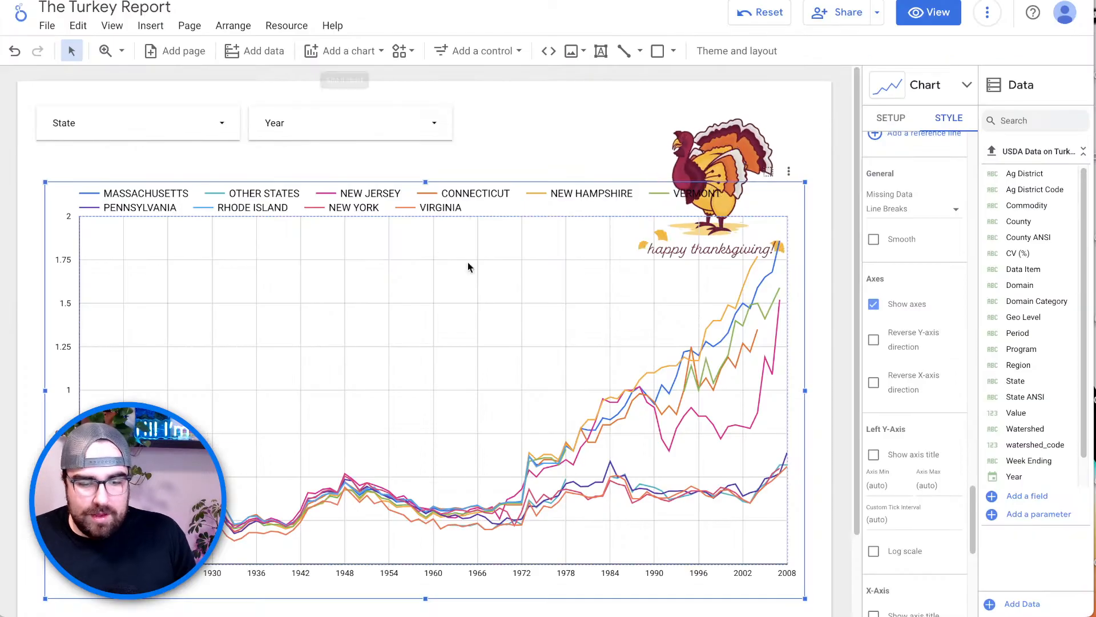
scroll(494, 333, down, 1)
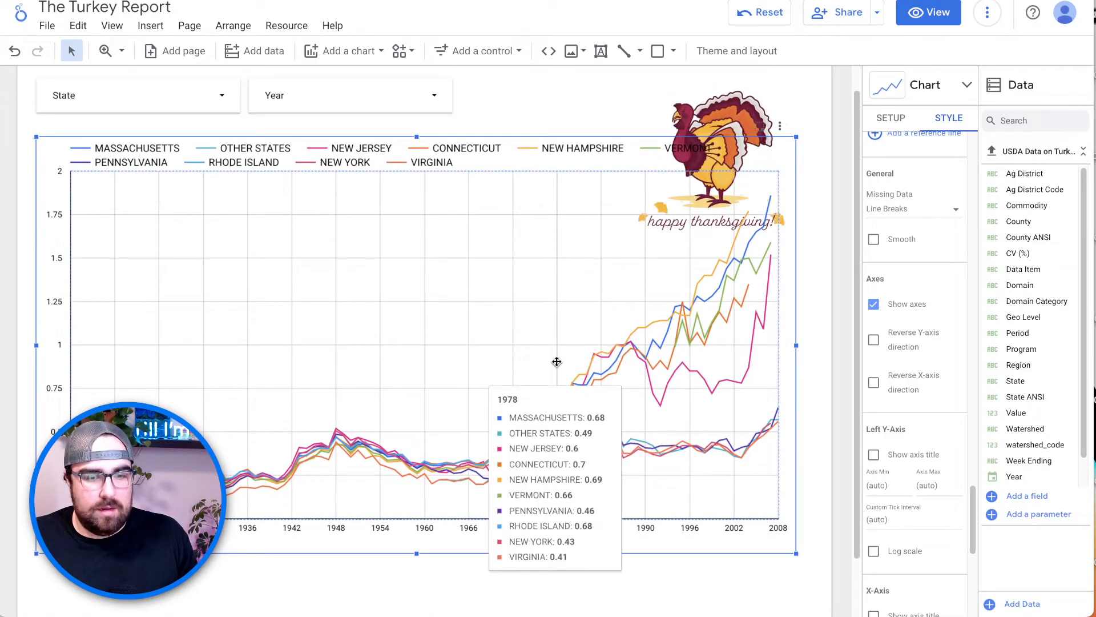
scroll(631, 375, up, 1)
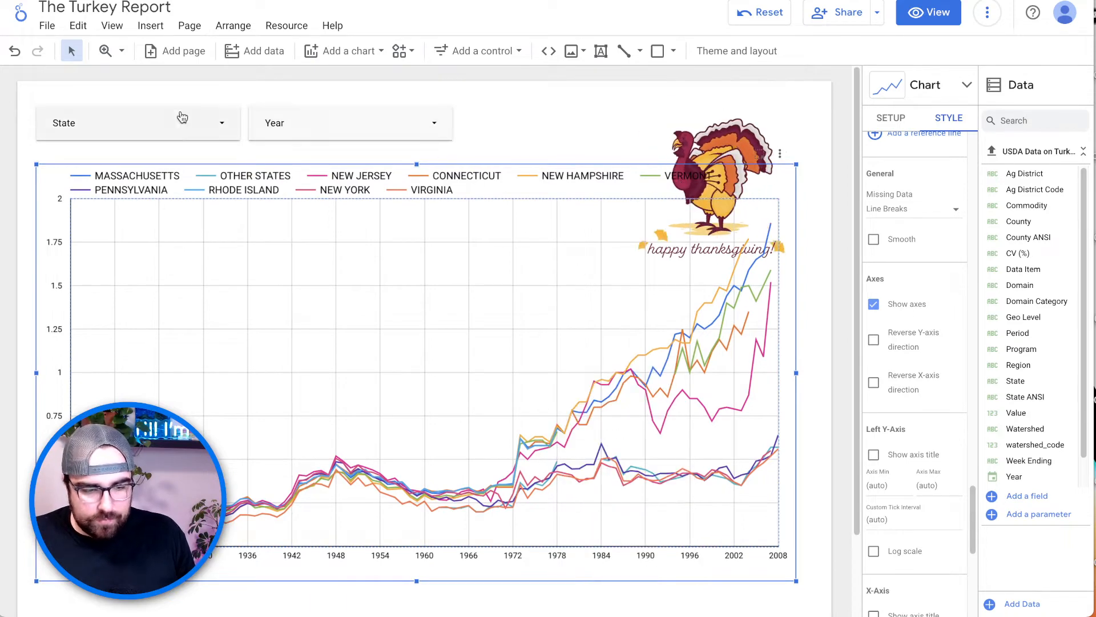
Step: Delete the Year control from the report page
click(404, 101)
key(Delete)
Step: Shrink the turkey image to about half its size in the page's upper-right corner and lower the time series chart slightly beneath it
drag(708, 171, 720, 146)
drag(810, 245, 711, 147)
drag(679, 108, 749, 125)
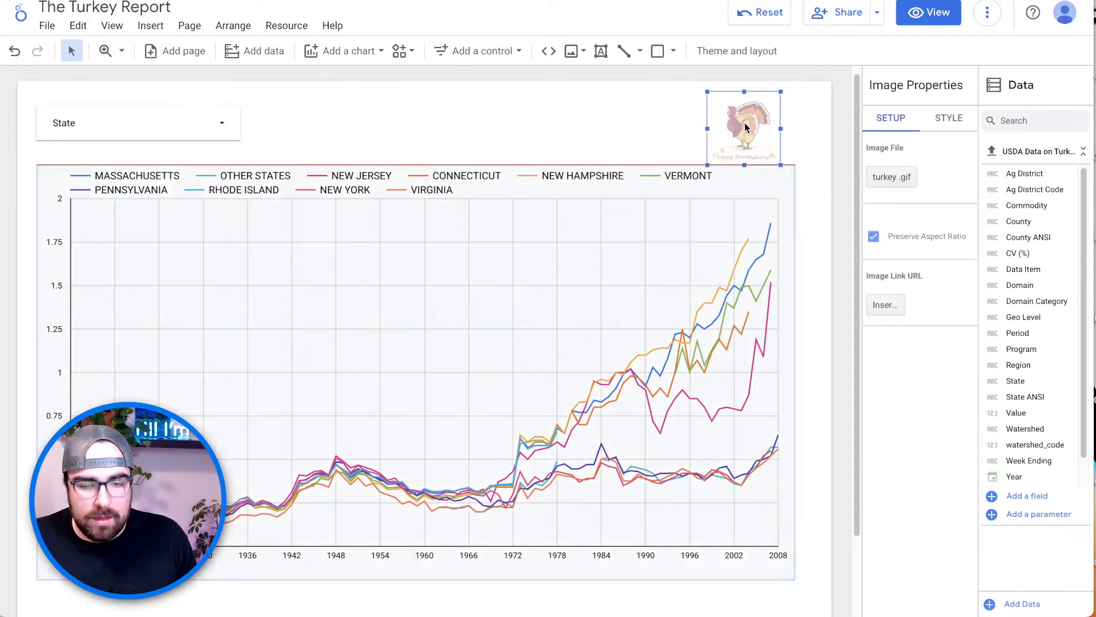
drag(626, 175, 630, 187)
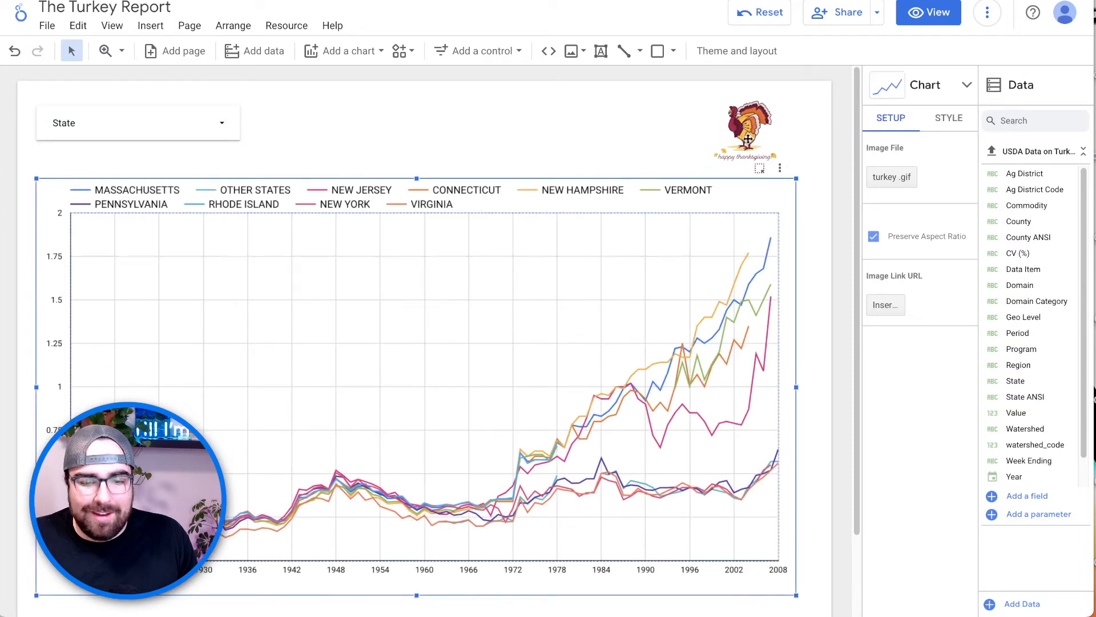
drag(745, 128, 760, 128)
Step: Move the State control slightly up and enlarge it to about twice its width and height
drag(156, 106, 163, 98)
drag(246, 132, 460, 175)
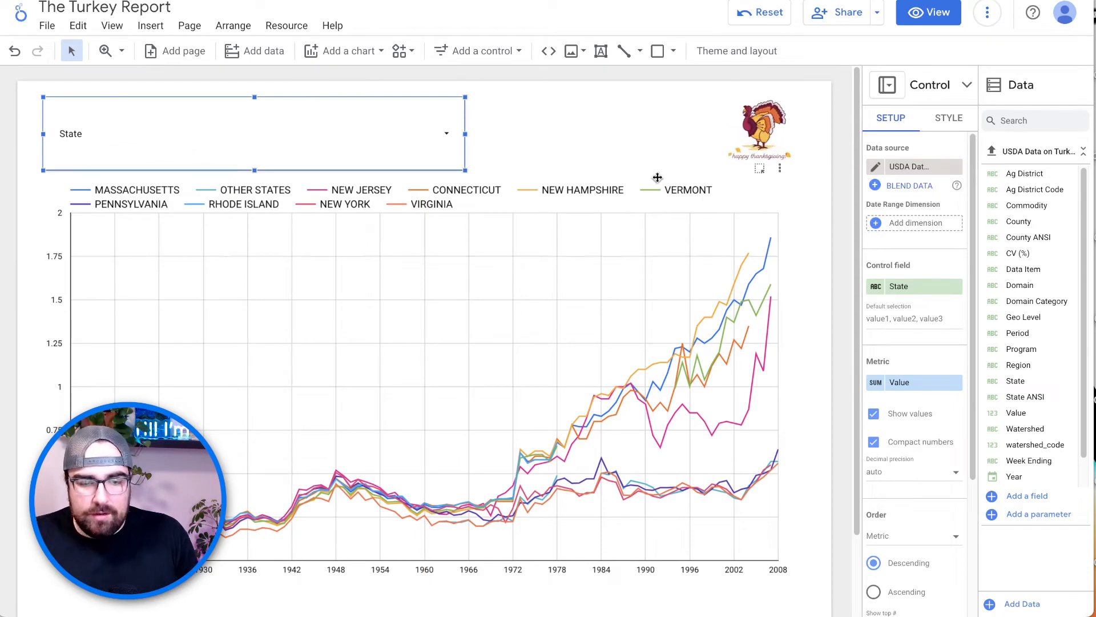
Step: Filter the chart to only CALIFORNIA with the State control, and clear that selection to bring back all states
click(413, 132)
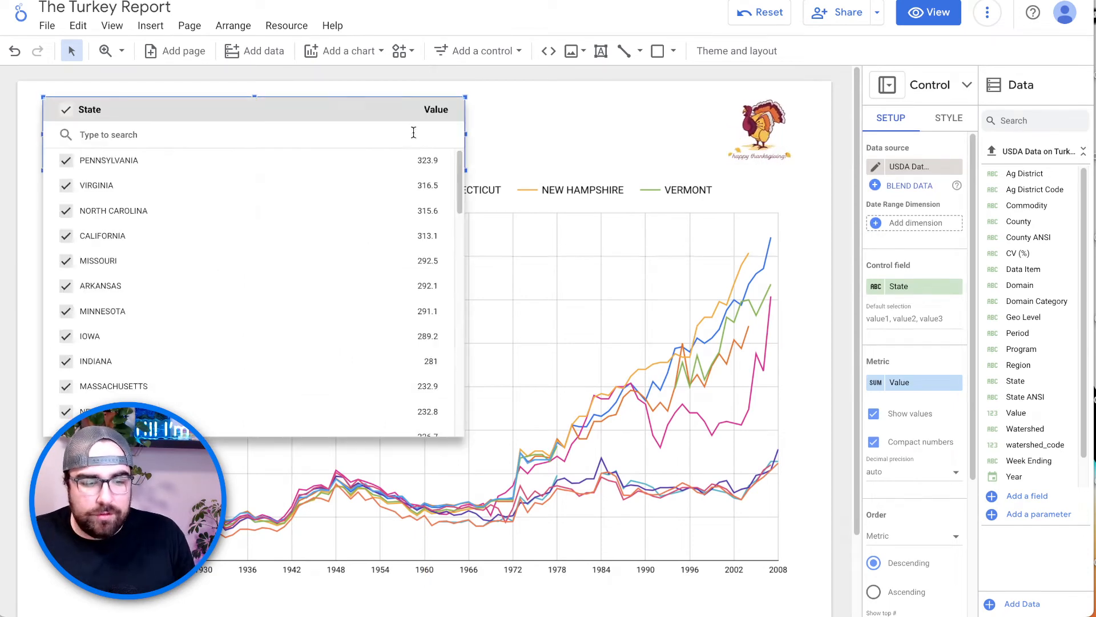
click(415, 236)
click(641, 97)
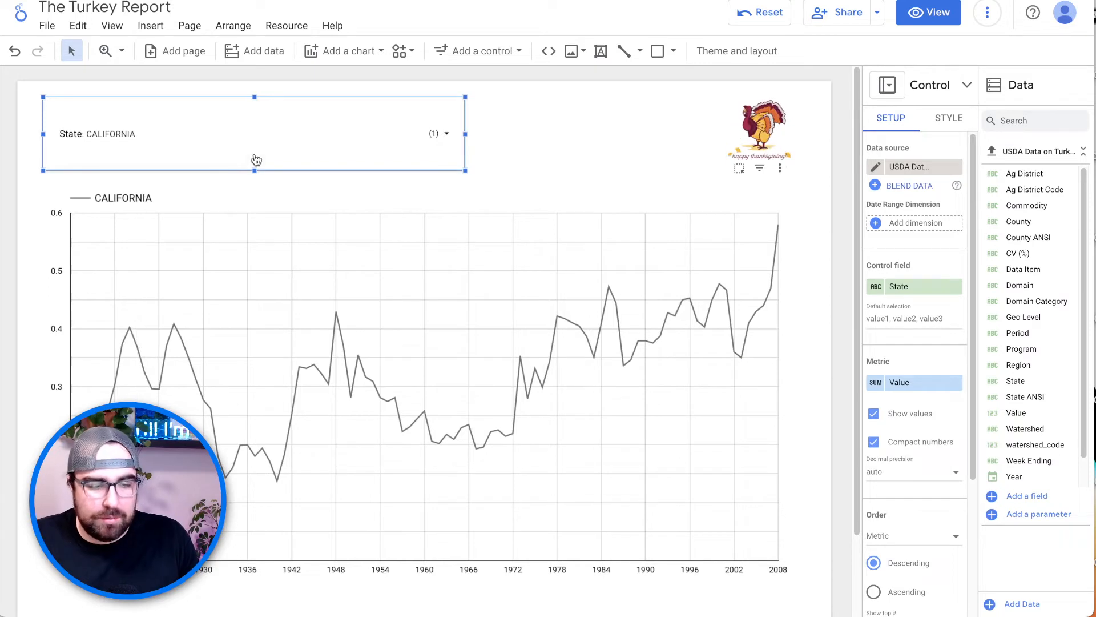
click(381, 137)
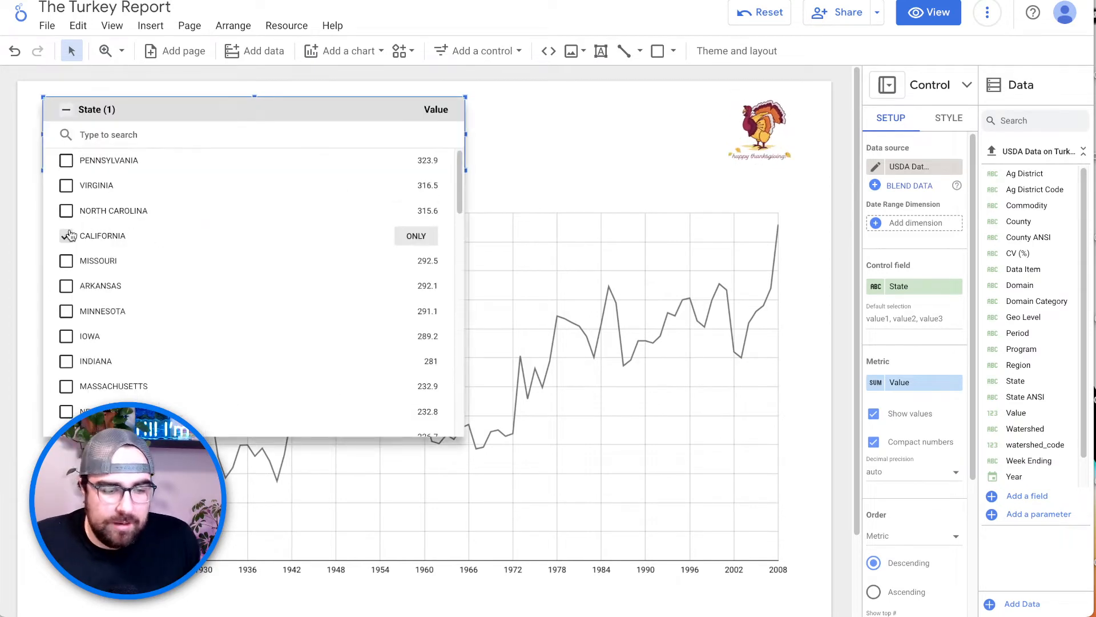
click(67, 235)
click(535, 114)
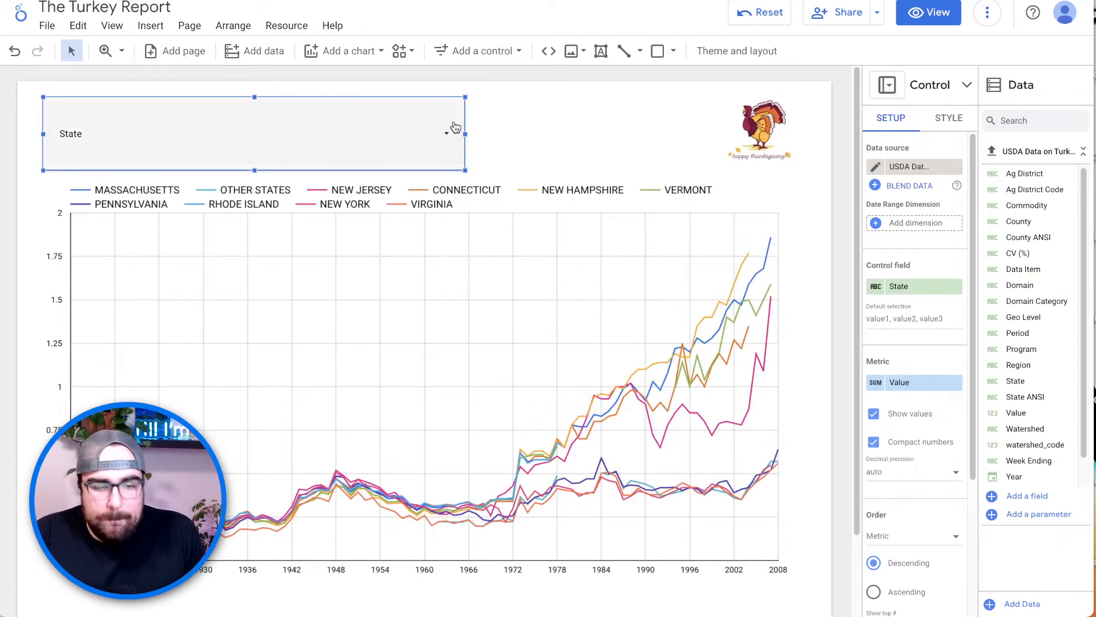
Step: Enlarge the State control to fill the page's upper-left corner and stretch it across most of the header toward the turkey image
drag(467, 97, 501, 80)
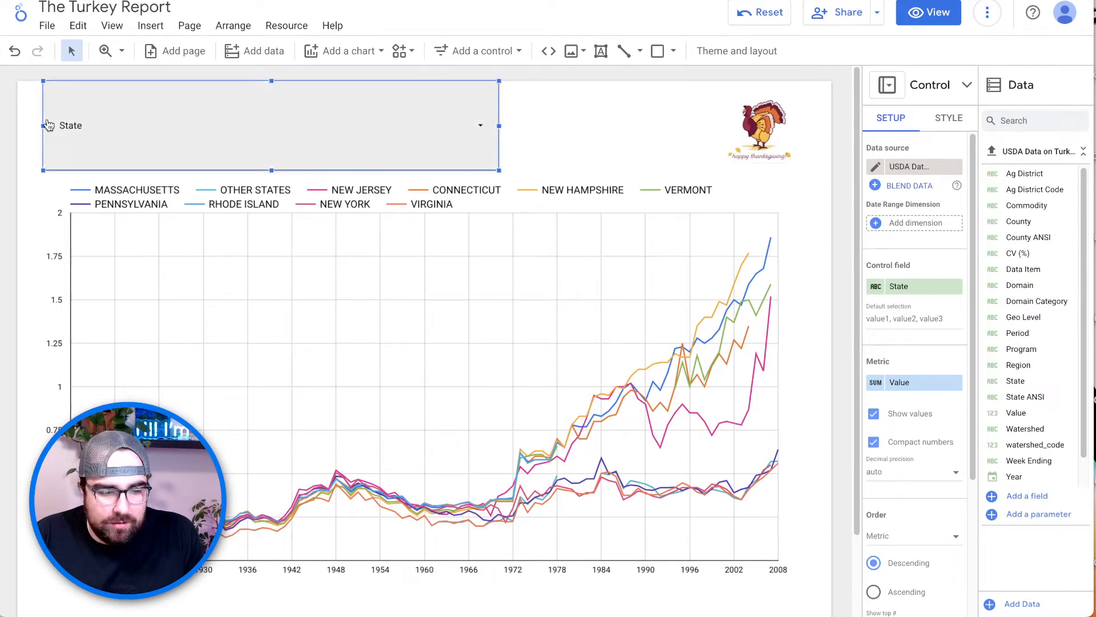
drag(43, 125, 20, 122)
mouse_move(139, 118)
mouse_down()
mouse_move(340, 122)
mouse_move(134, 121)
mouse_up()
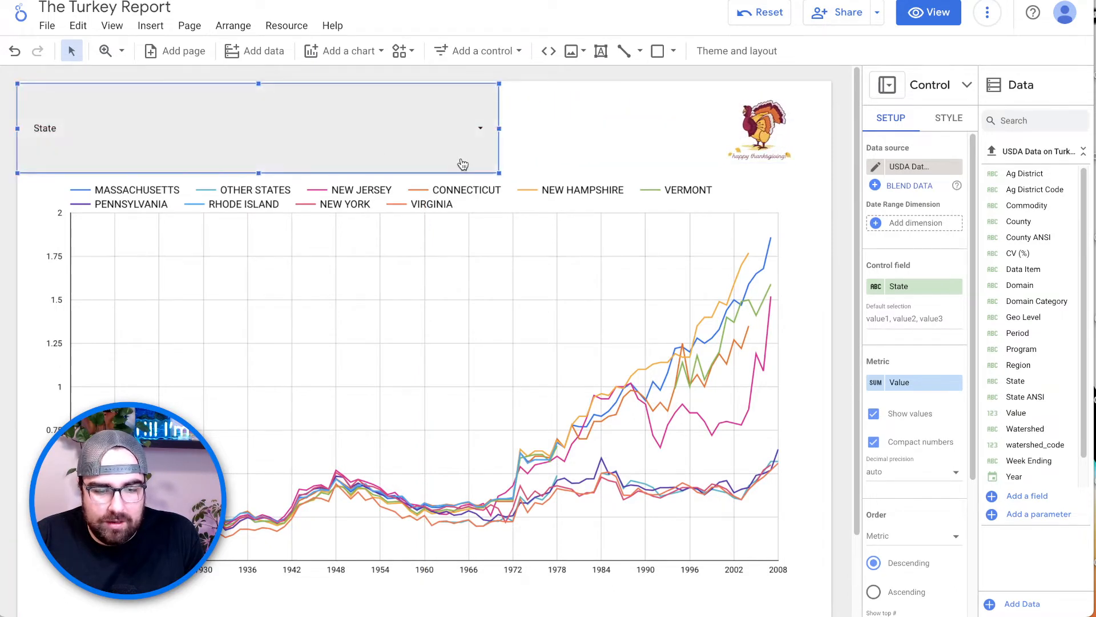
Step: Set the State control's text size to 60px
click(946, 120)
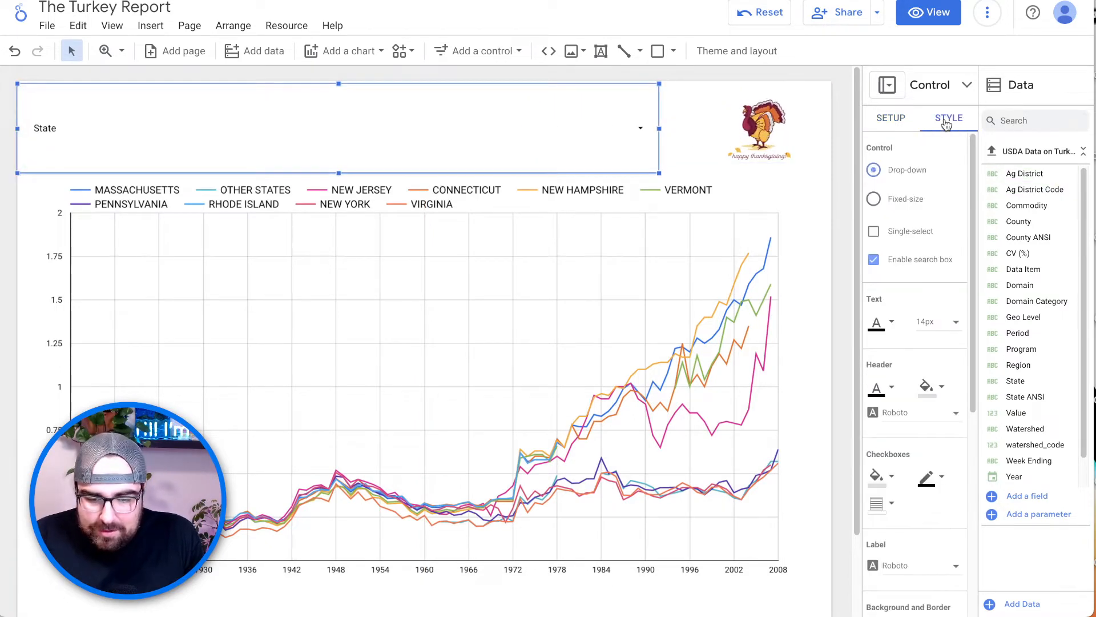
click(927, 323)
click(951, 397)
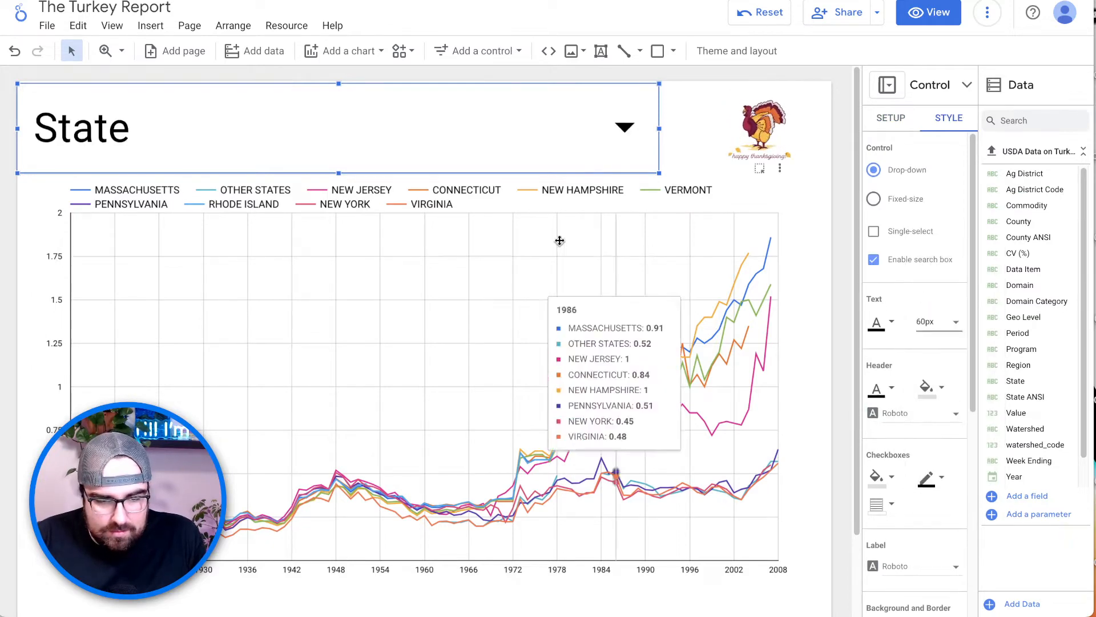
Step: Preview the report in view mode, return to editing and check the list of states in the enlarged State control
click(930, 13)
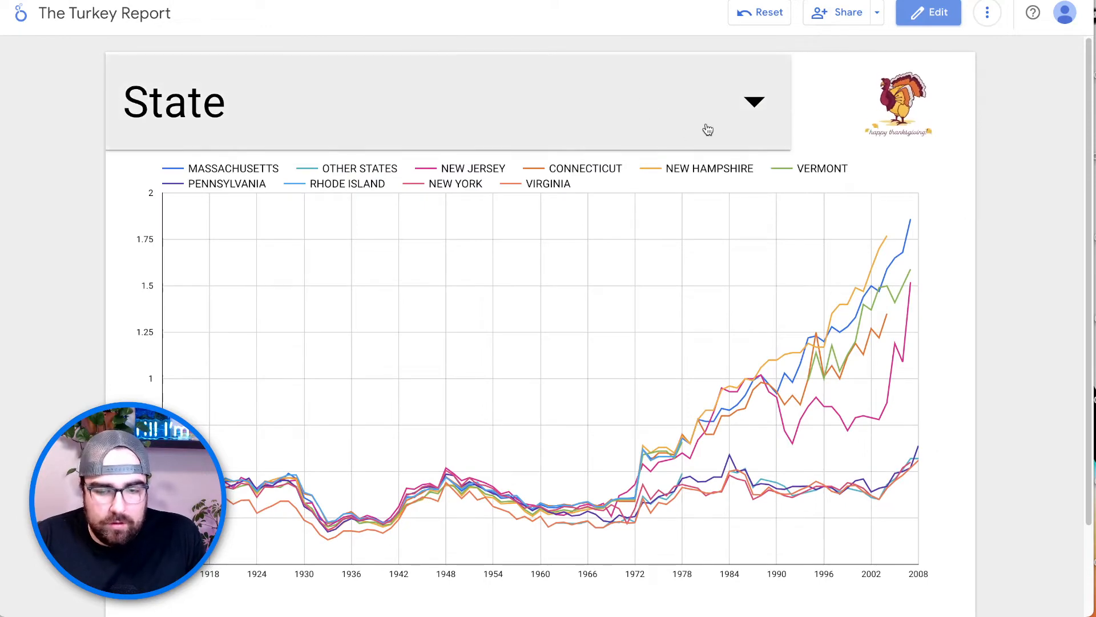
click(929, 12)
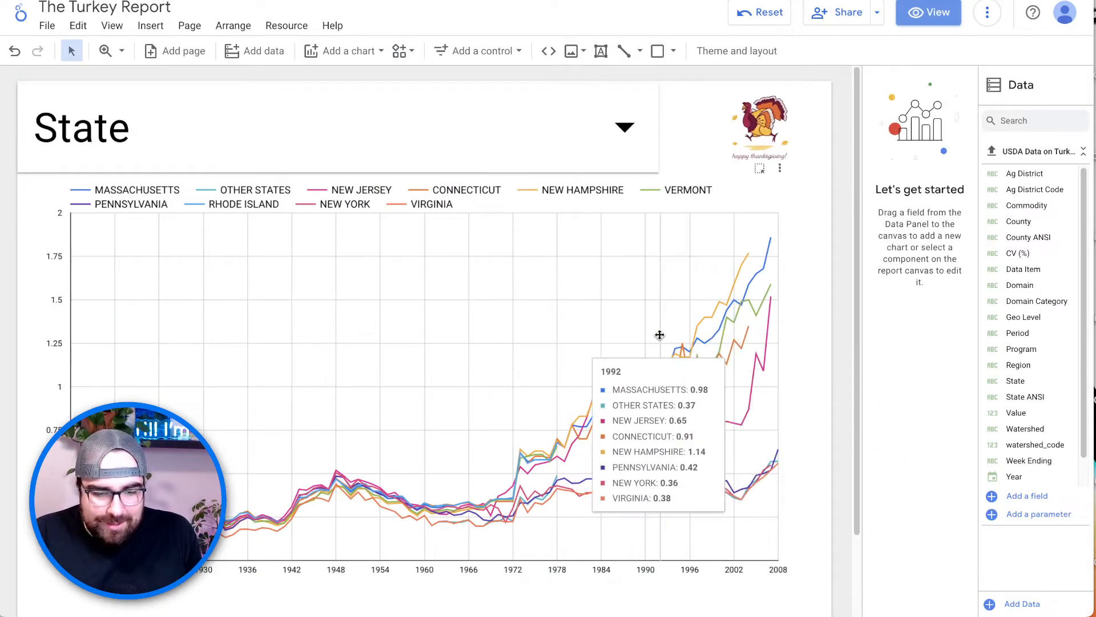
click(588, 152)
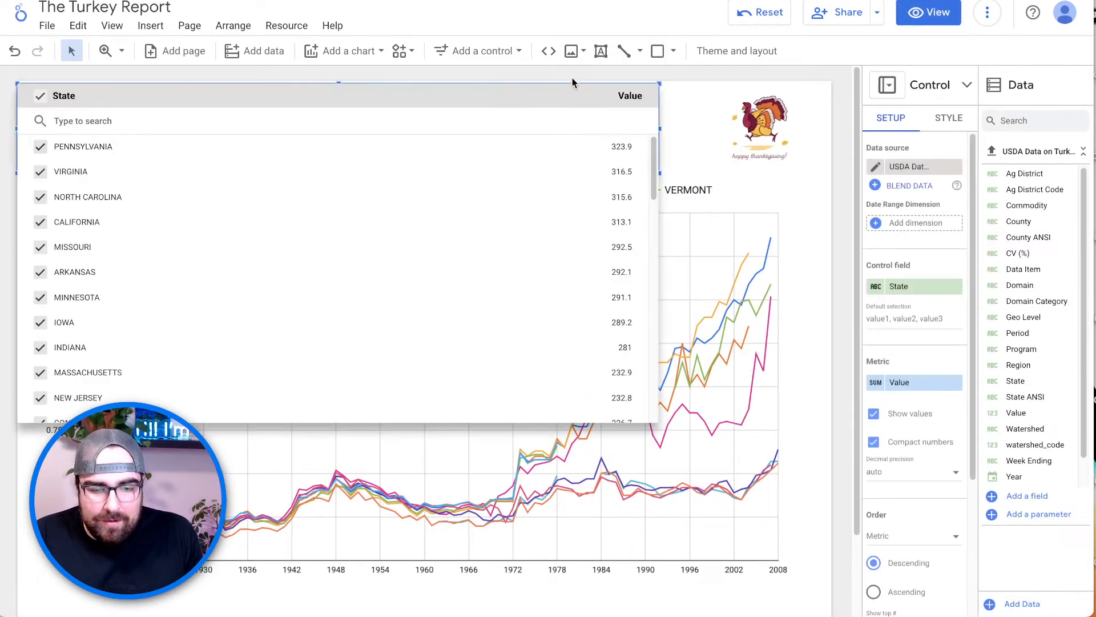
click(572, 82)
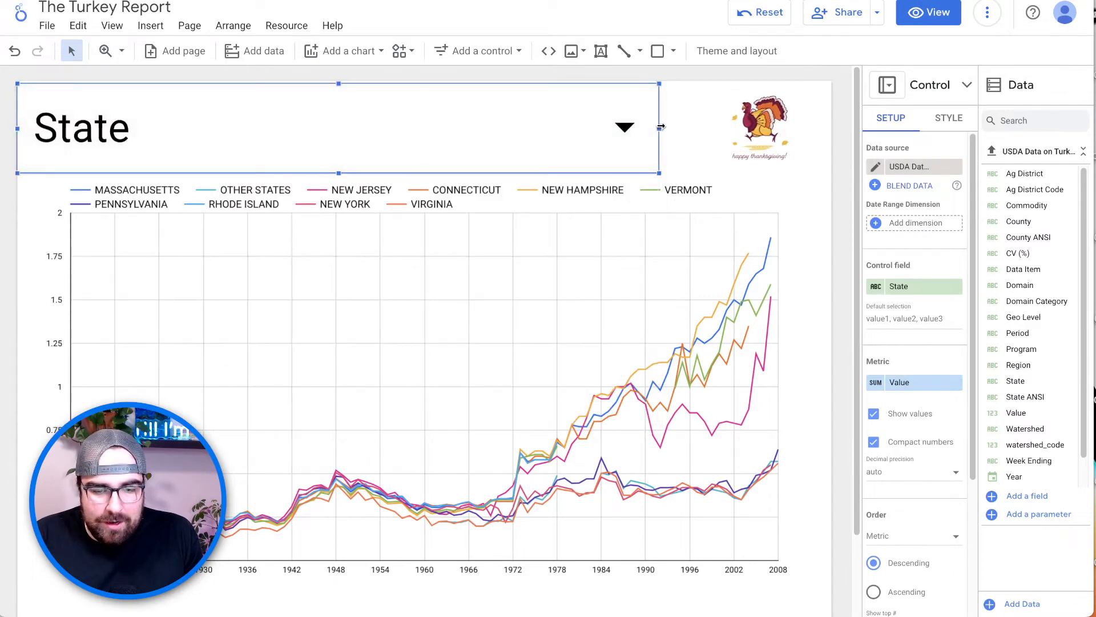
Step: Widen the State control and center it in the page header, and place the turkey image on it beside the drop-down arrow
drag(588, 85, 641, 84)
drag(714, 128, 641, 113)
click(819, 126)
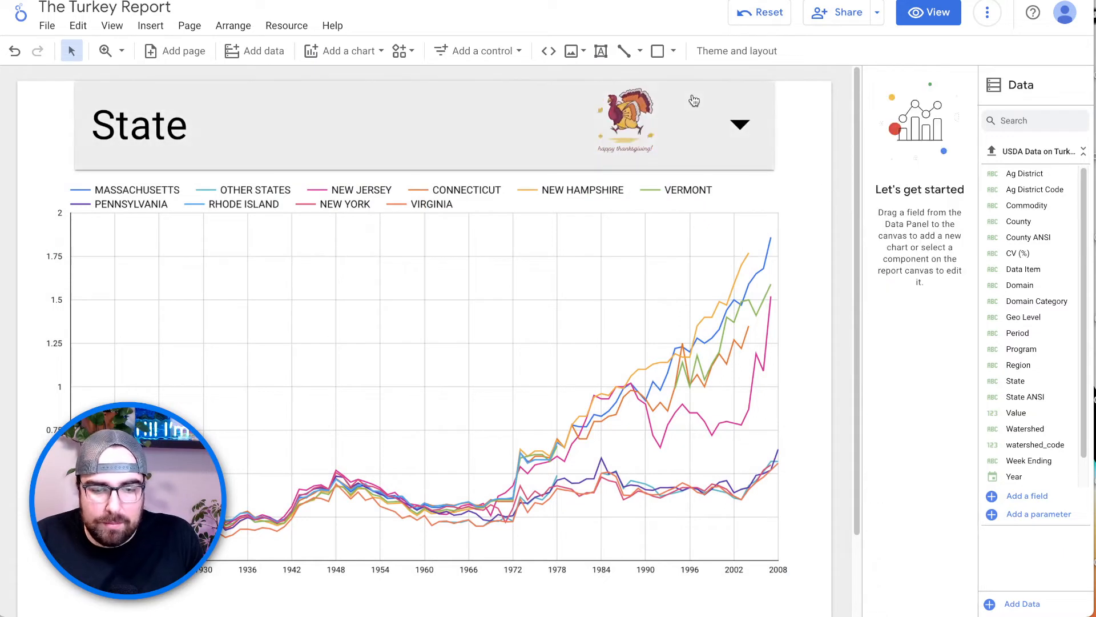
click(689, 85)
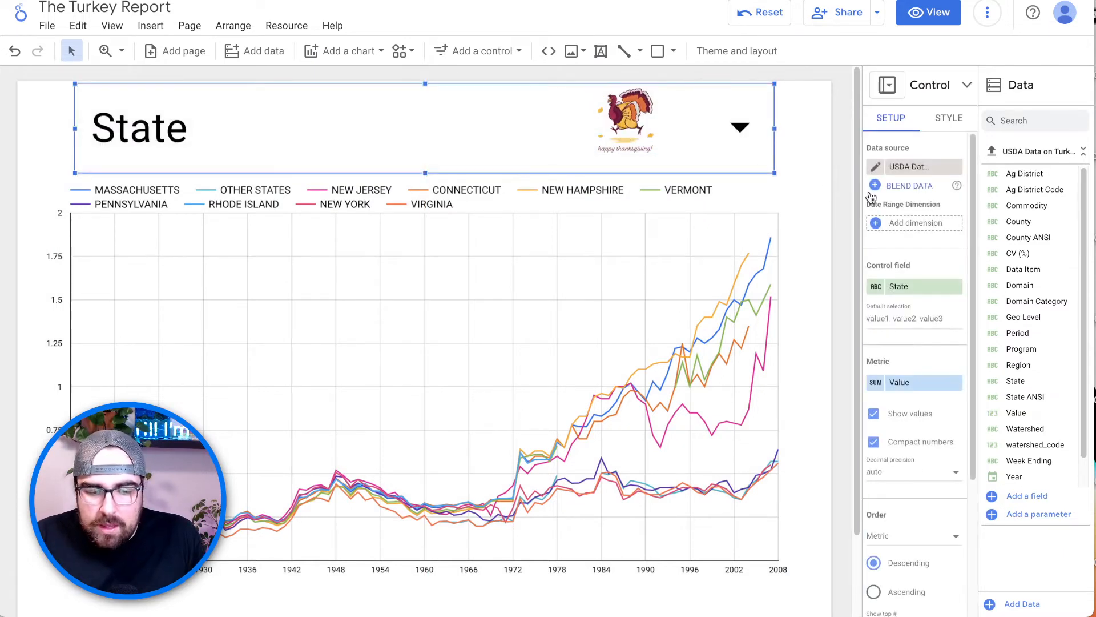
Step: Review the State control's background and border style settings, including the Add Border Shadow option
click(949, 119)
scroll(901, 398, down, 10)
scroll(881, 352, up, 1)
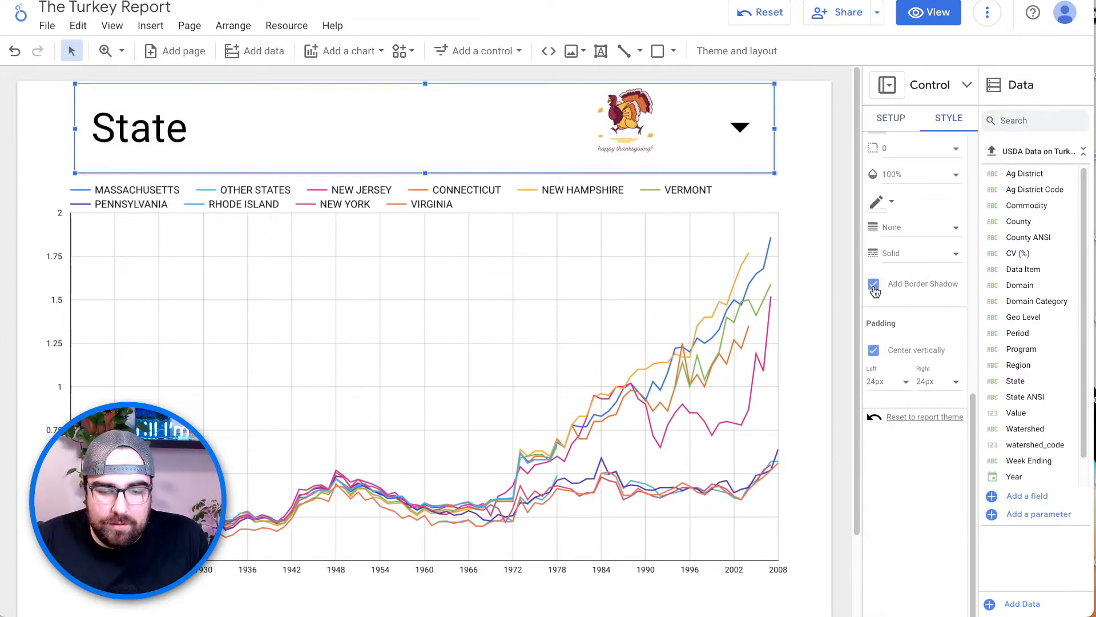
click(814, 291)
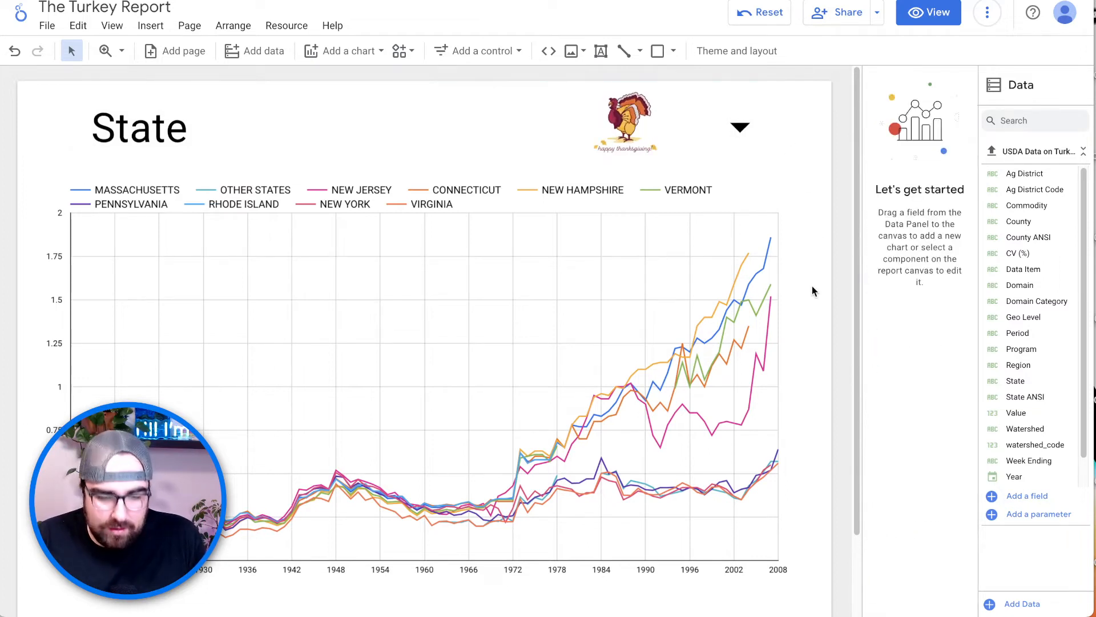
Step: Preview the report in view mode, open the State list over the header and return to editing
click(923, 14)
click(638, 129)
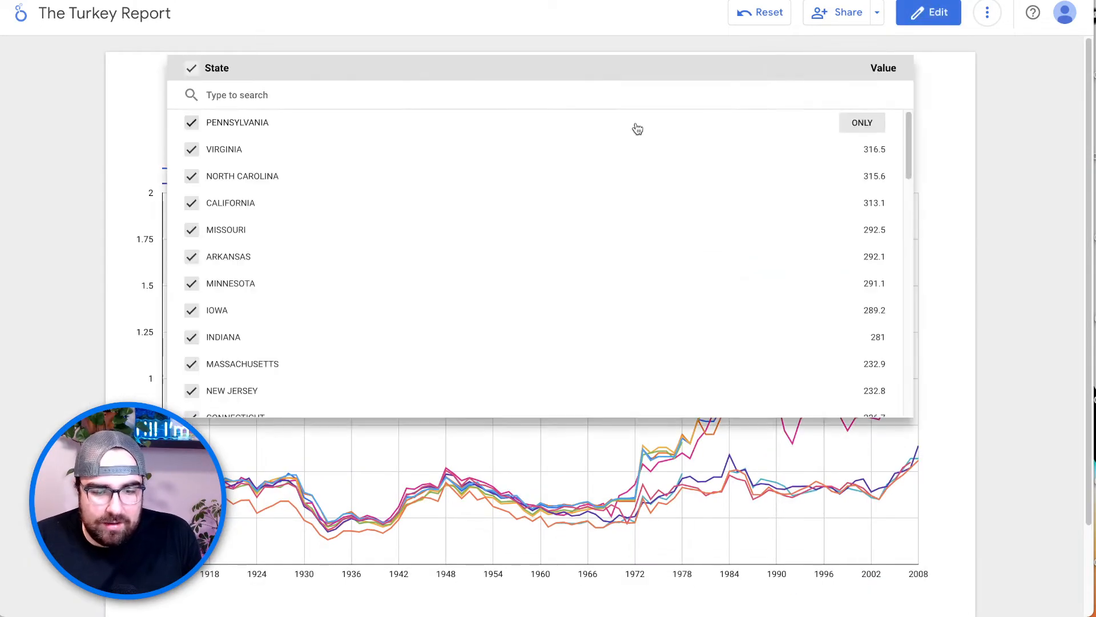
click(965, 78)
click(928, 12)
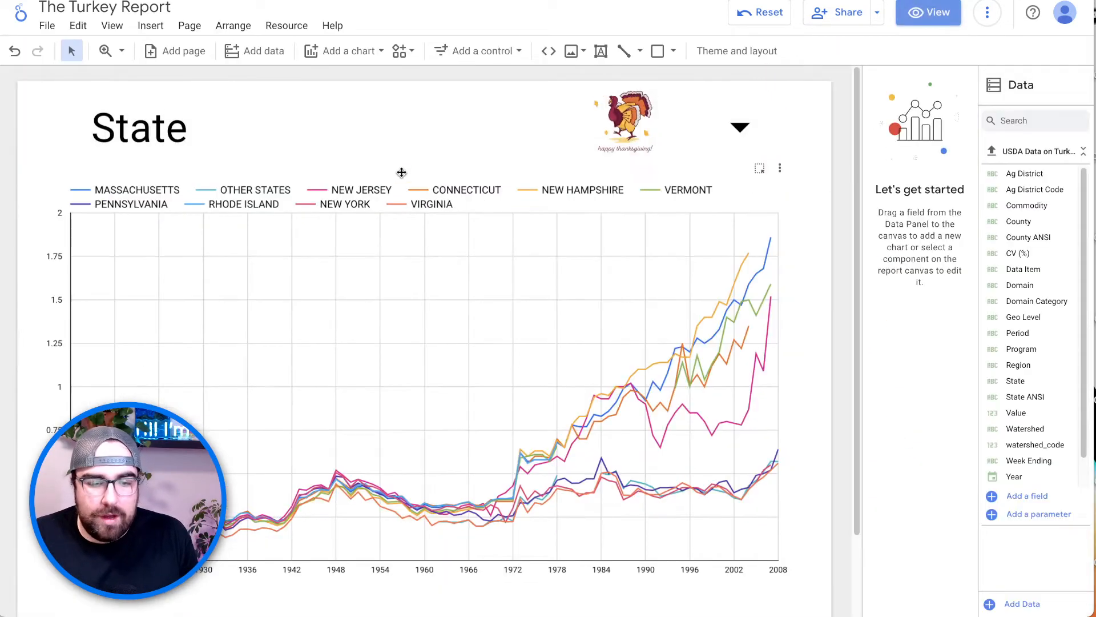
Step: Rename the header control's field from State to "State Selector"
click(475, 93)
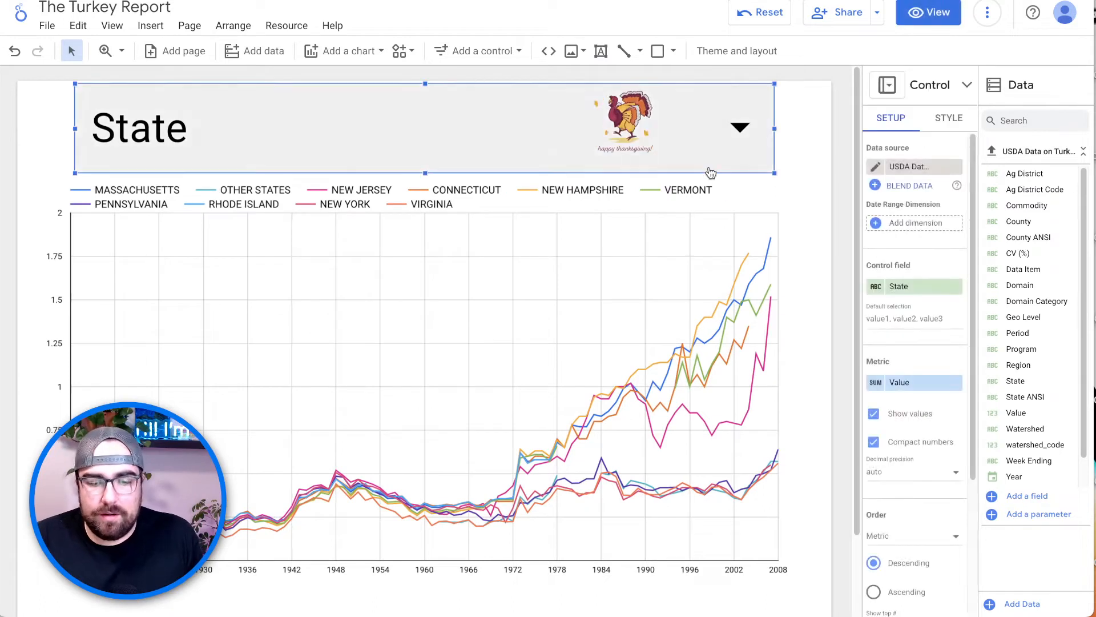
click(875, 287)
text(State Selector)
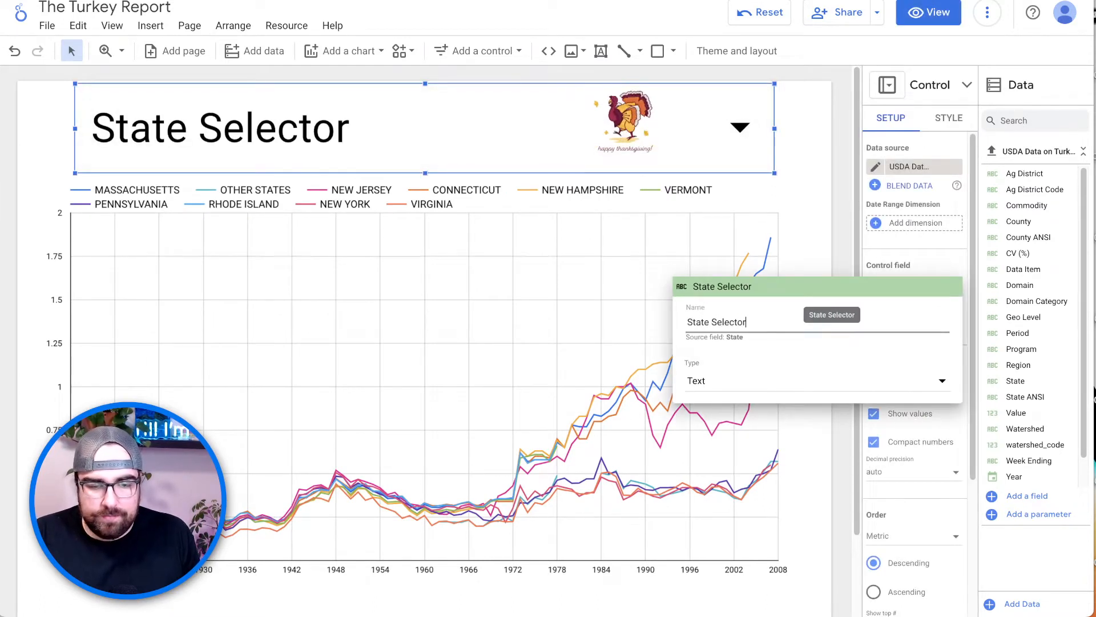
click(825, 136)
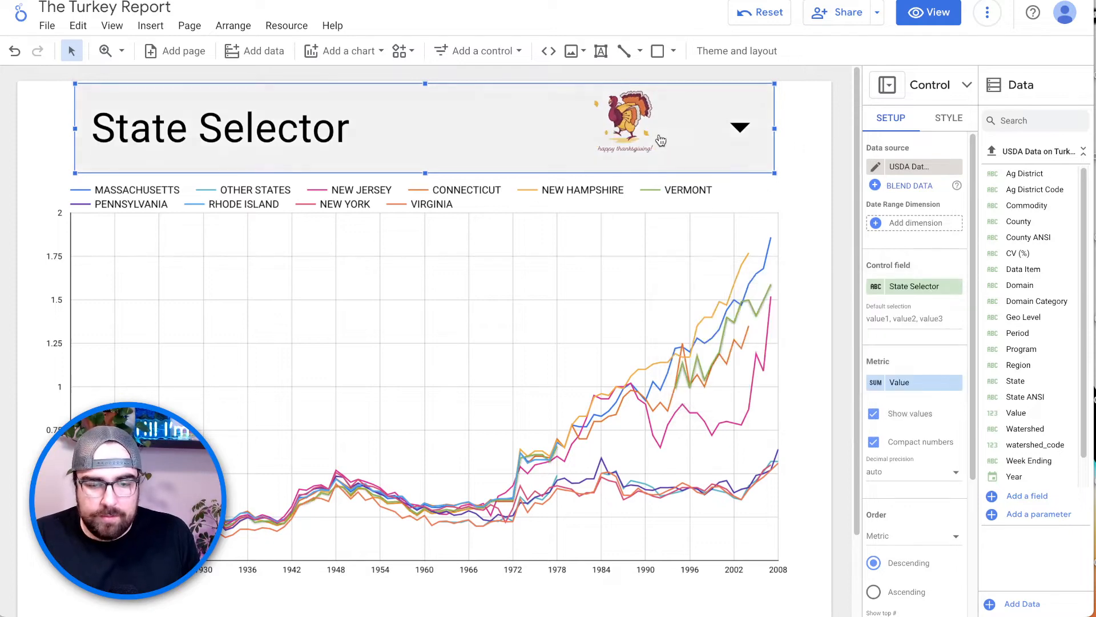
Step: Open the State Selector list, look through the states with their values and close it
click(628, 120)
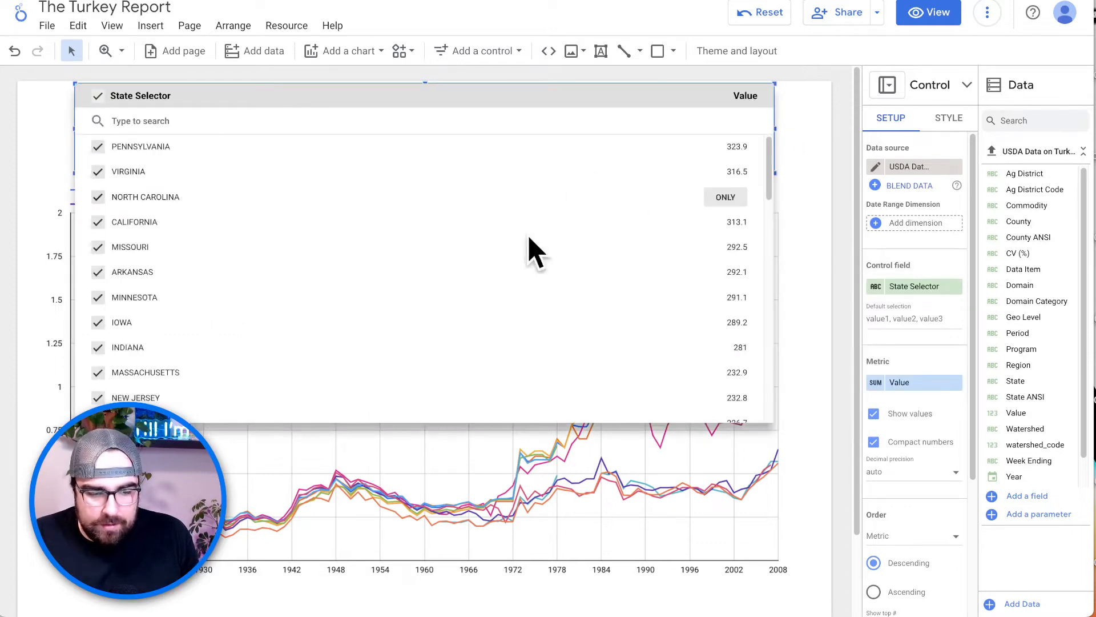
scroll(455, 345, down, 10)
scroll(457, 334, up, 10)
click(815, 297)
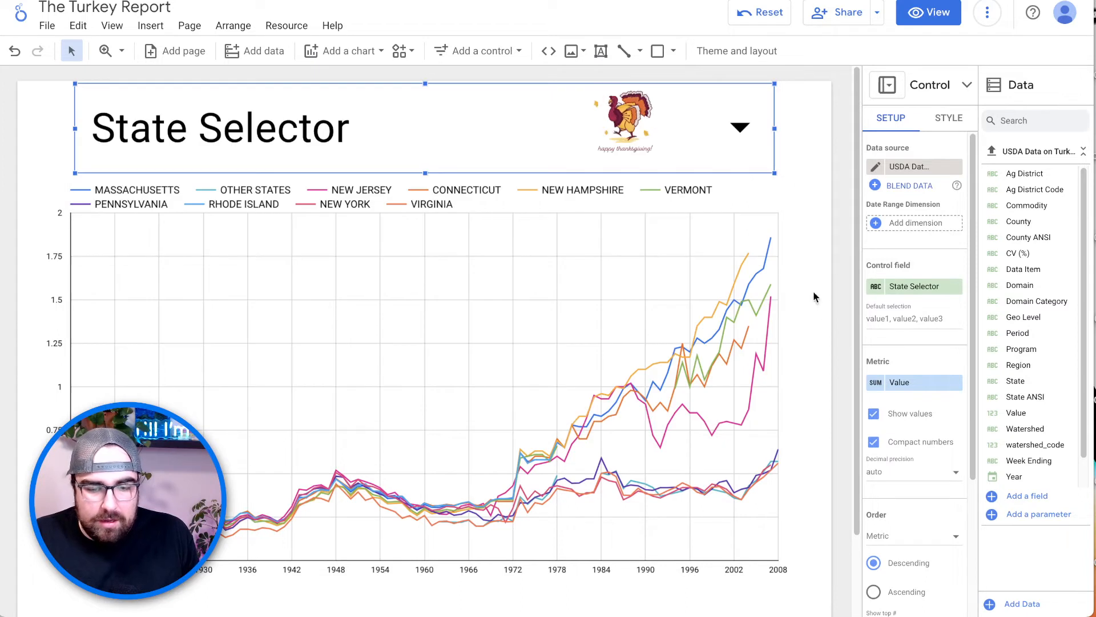
Step: Set the aggregation of the State Selector control's Value metric to Average and check its sort order settings
click(875, 384)
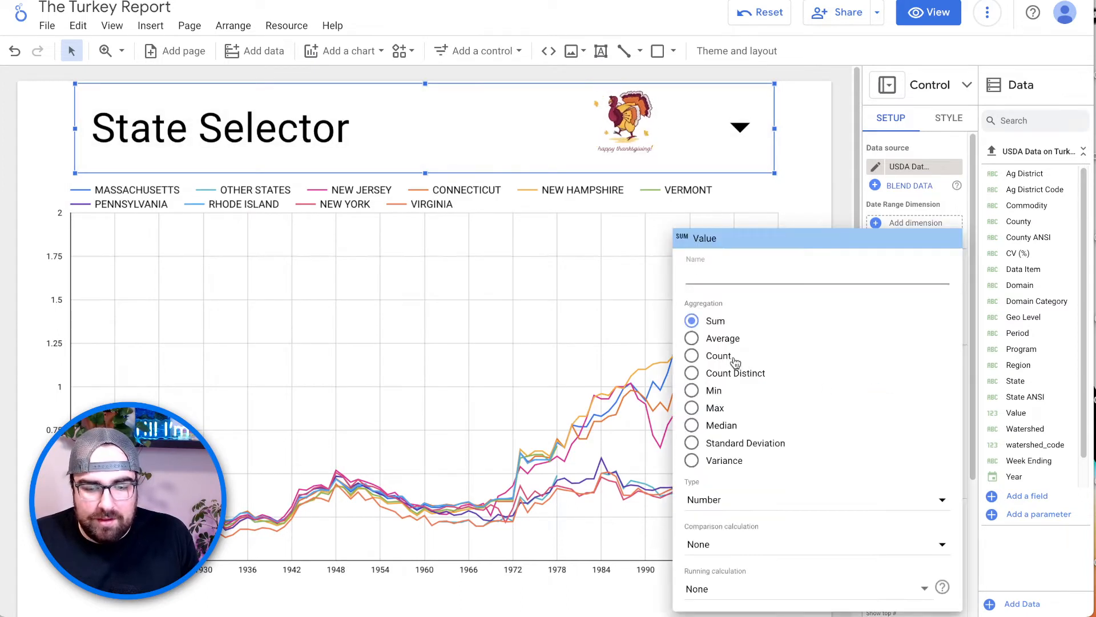
click(715, 341)
click(845, 150)
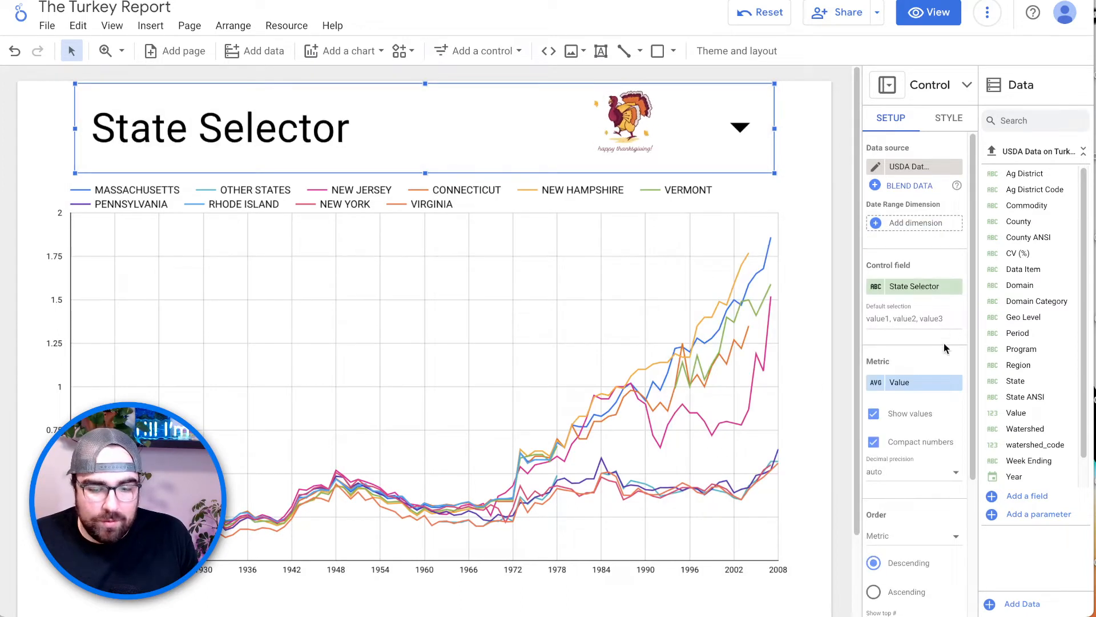
scroll(908, 439, down, 1)
scroll(909, 440, down, 2)
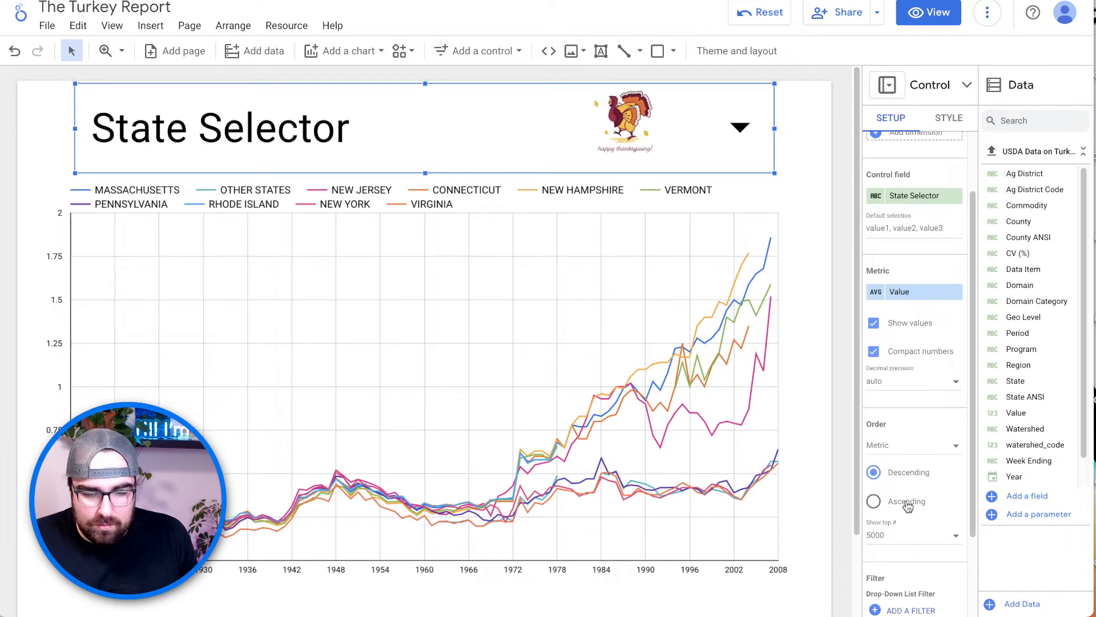
Step: Open the State Selector list, browse the average values by state and search it for "hawa"
click(268, 120)
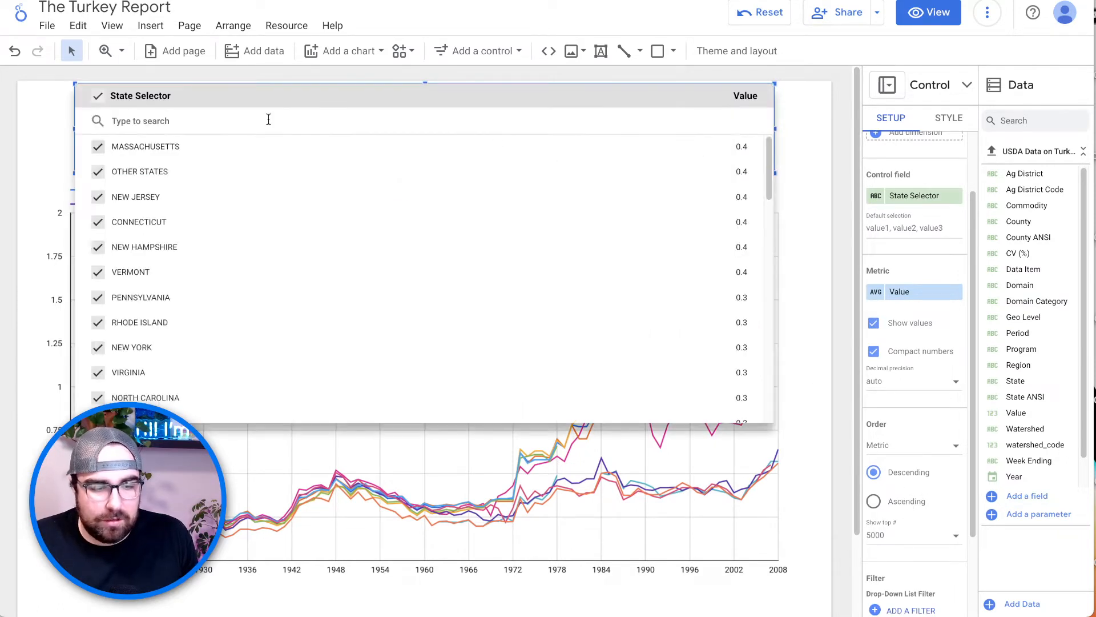
scroll(206, 319, down, 4)
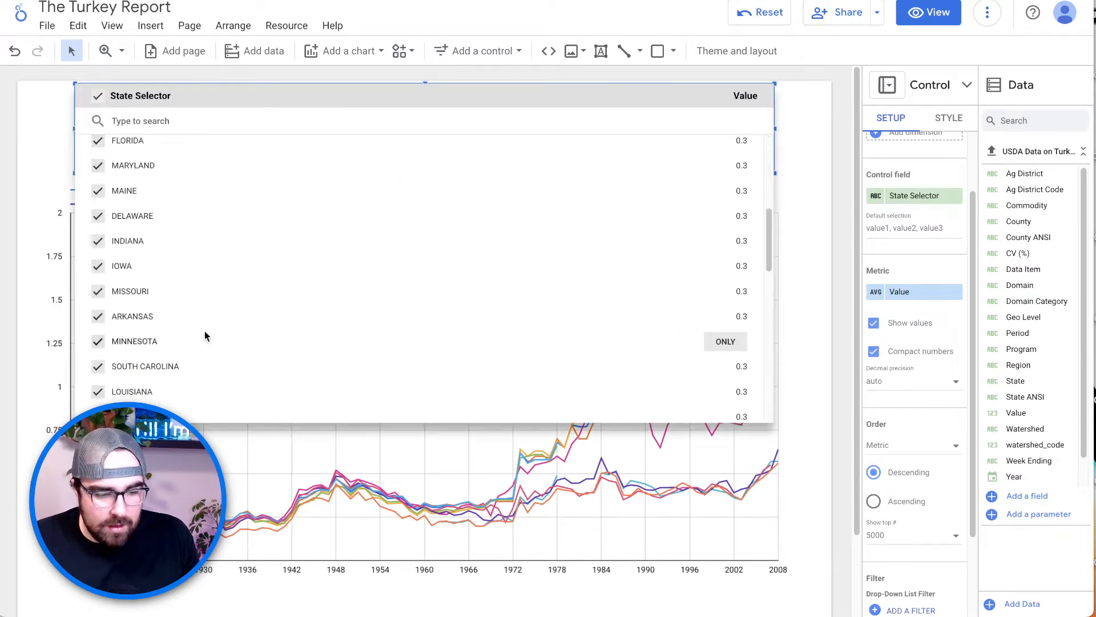
scroll(206, 335, up, 4)
text(h)
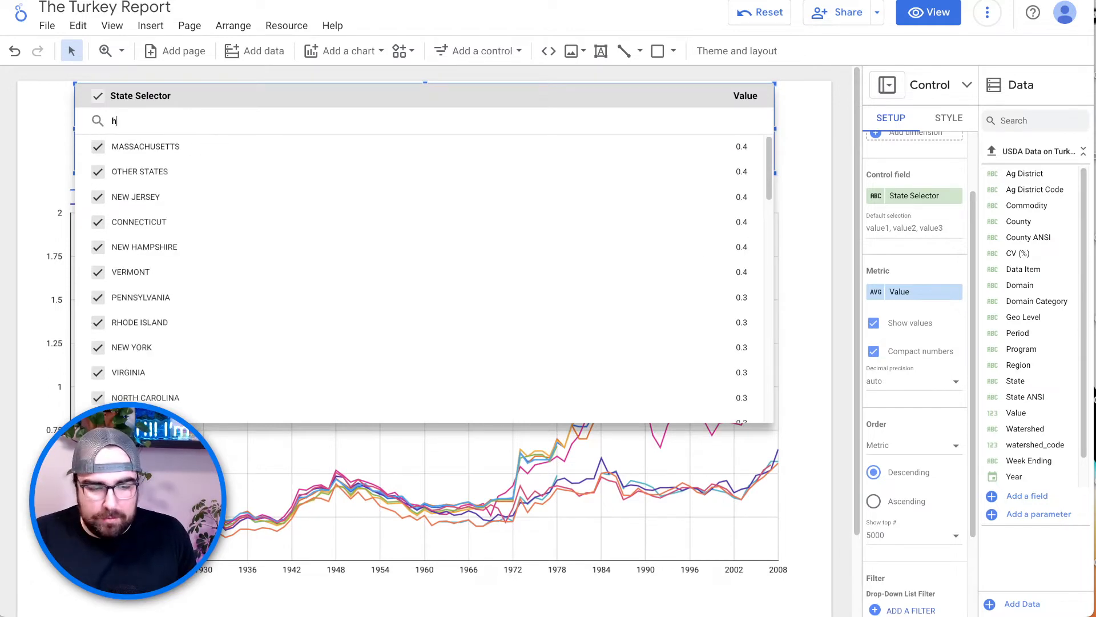
text(awa)
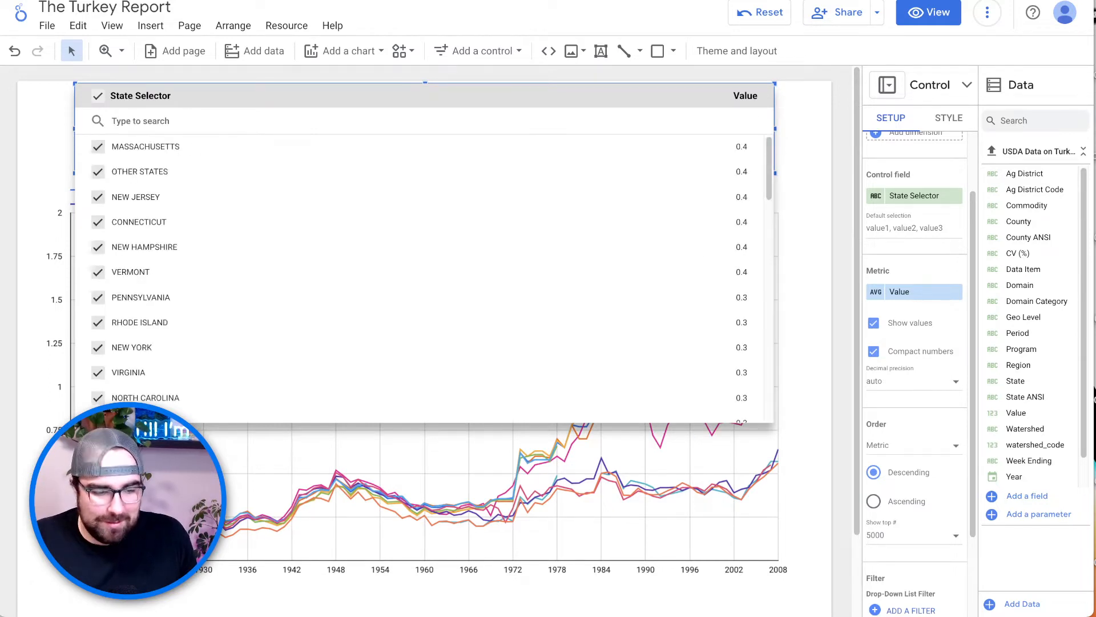
click(803, 143)
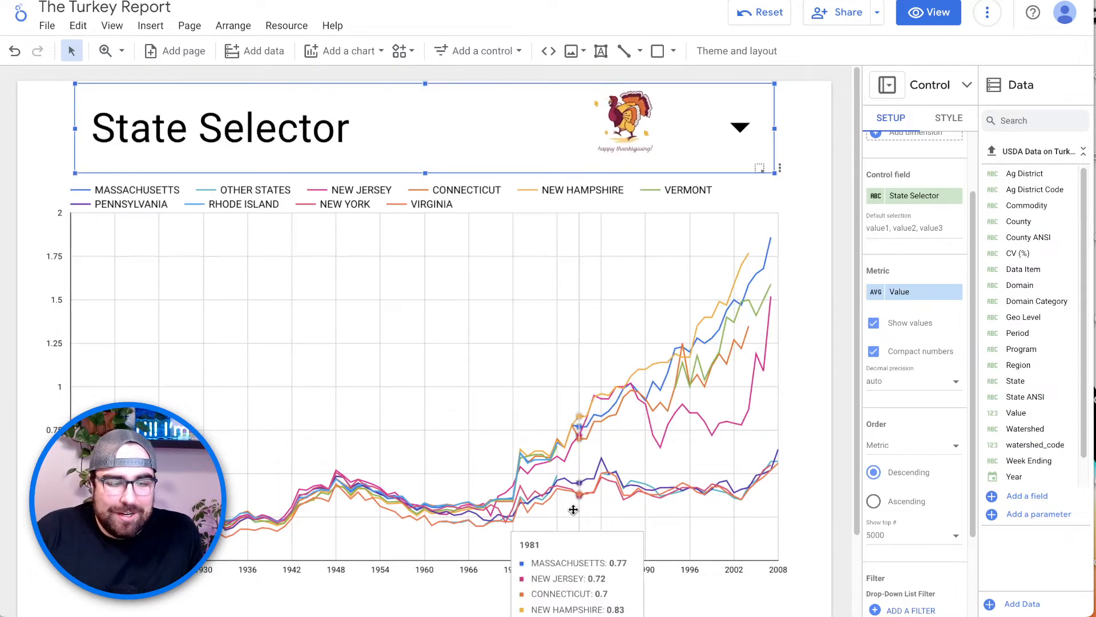
Step: Reposition the line chart beneath the State Selector header, checking its placement in view mode
click(427, 358)
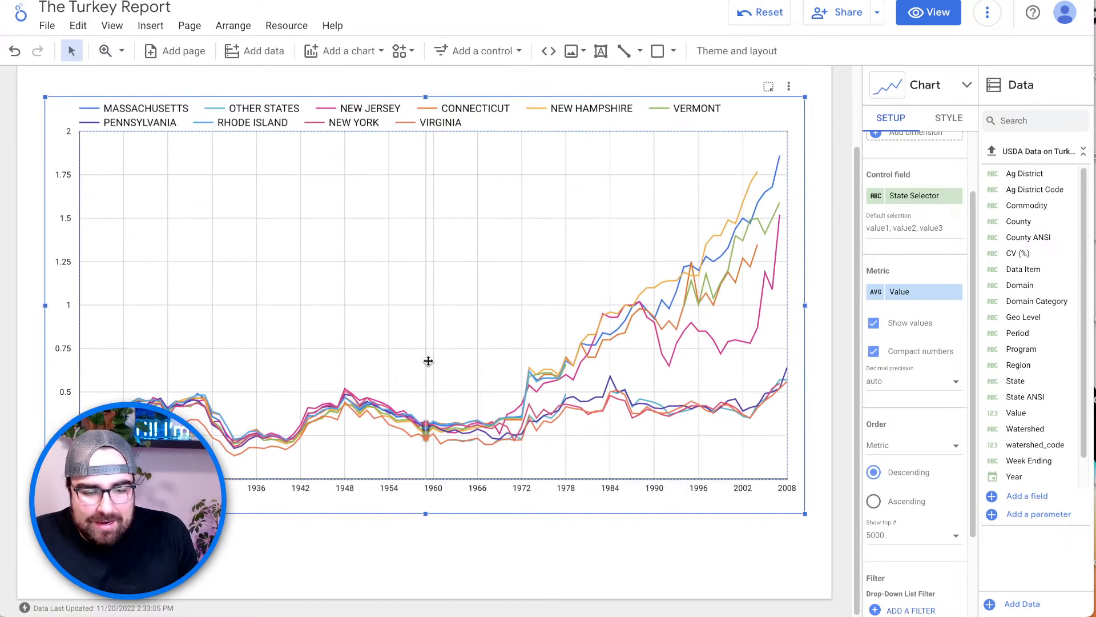
click(916, 15)
scroll(637, 109, up, 2)
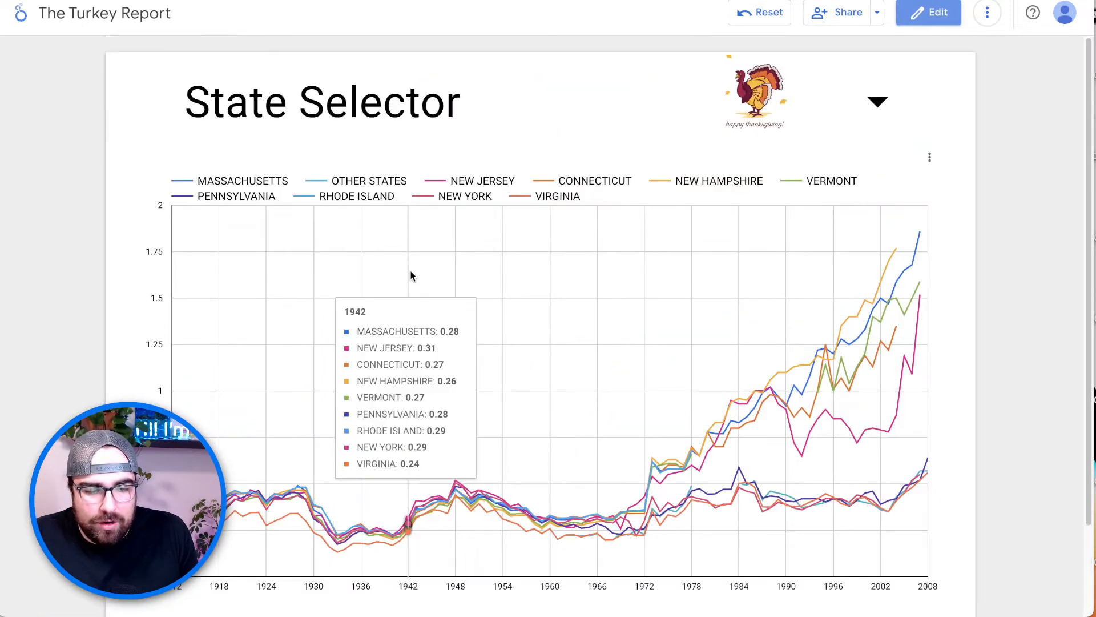
click(929, 12)
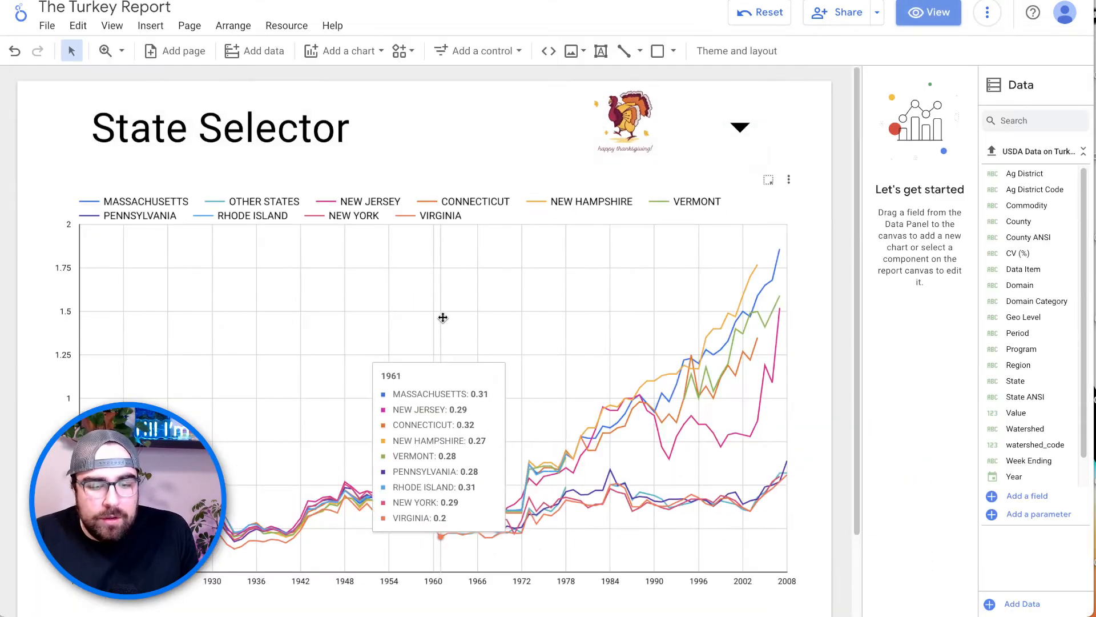
drag(443, 309, 440, 300)
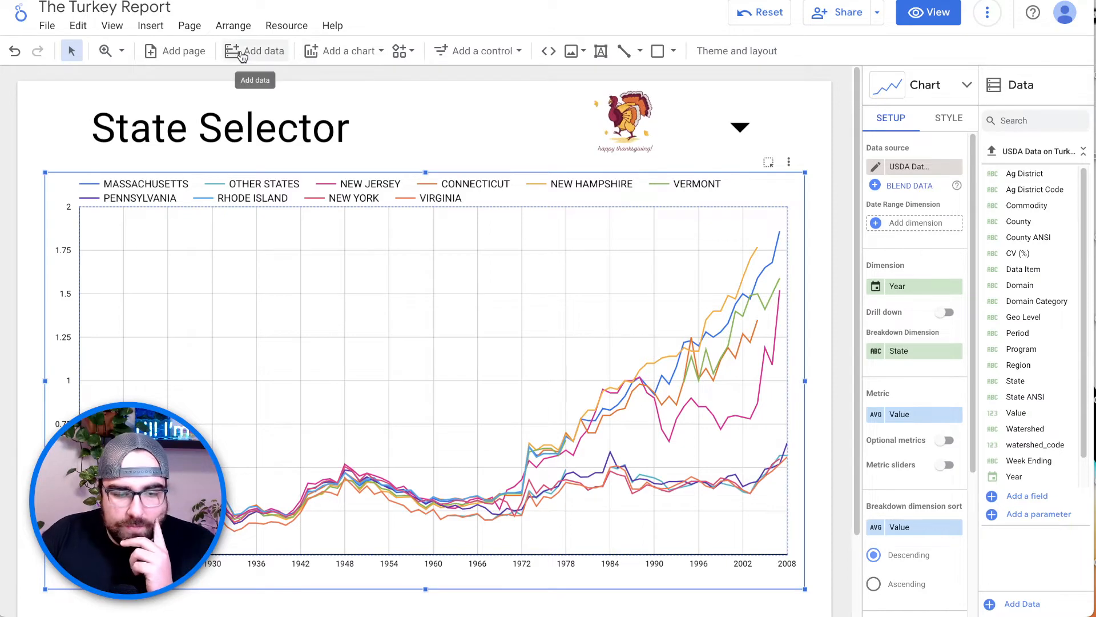
Step: Add a second page to the report and rename the first page "Trended Over Time"
click(181, 51)
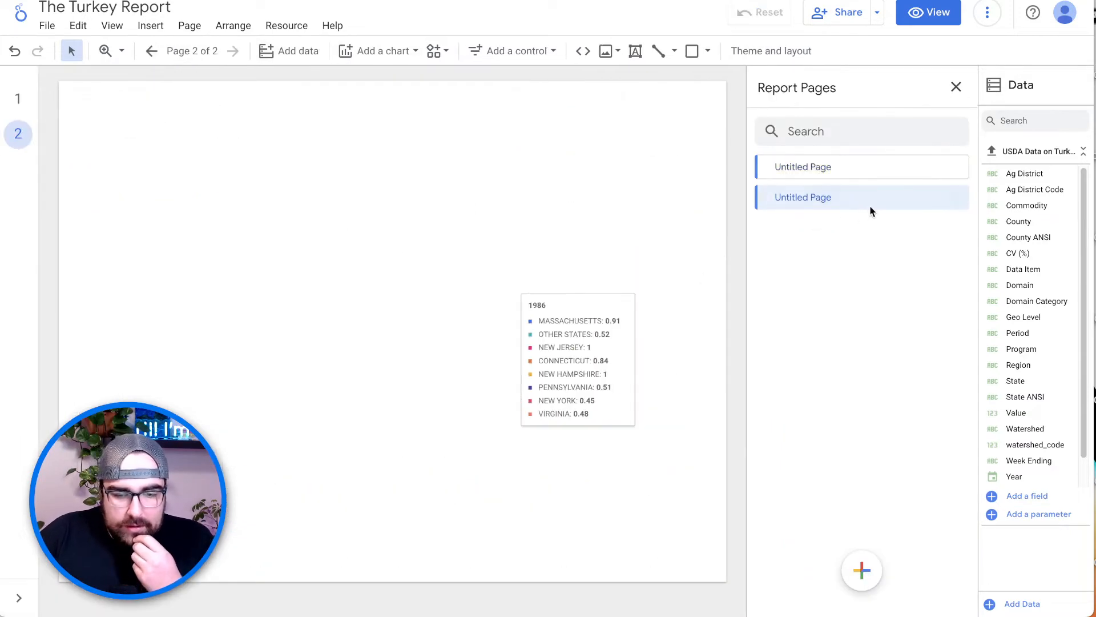
click(955, 169)
click(959, 179)
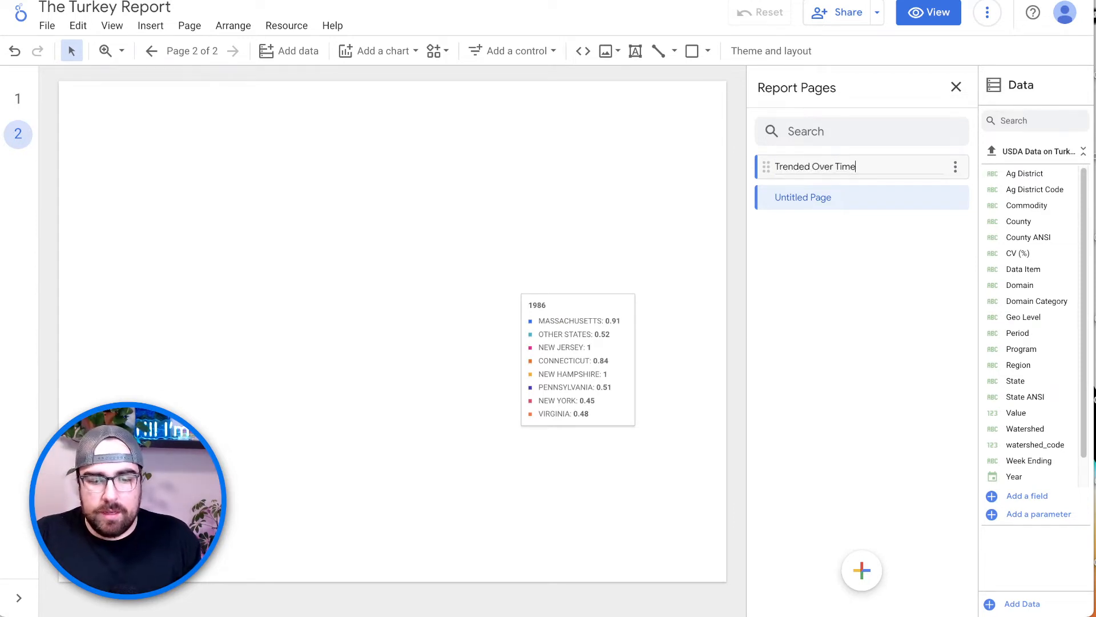
click(956, 197)
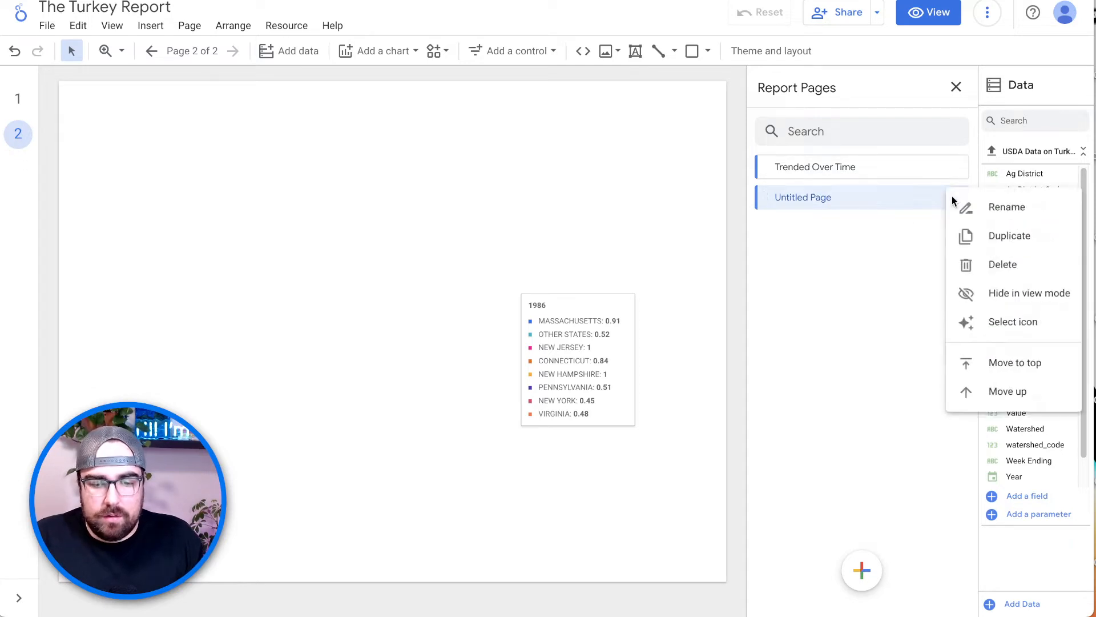
click(645, 281)
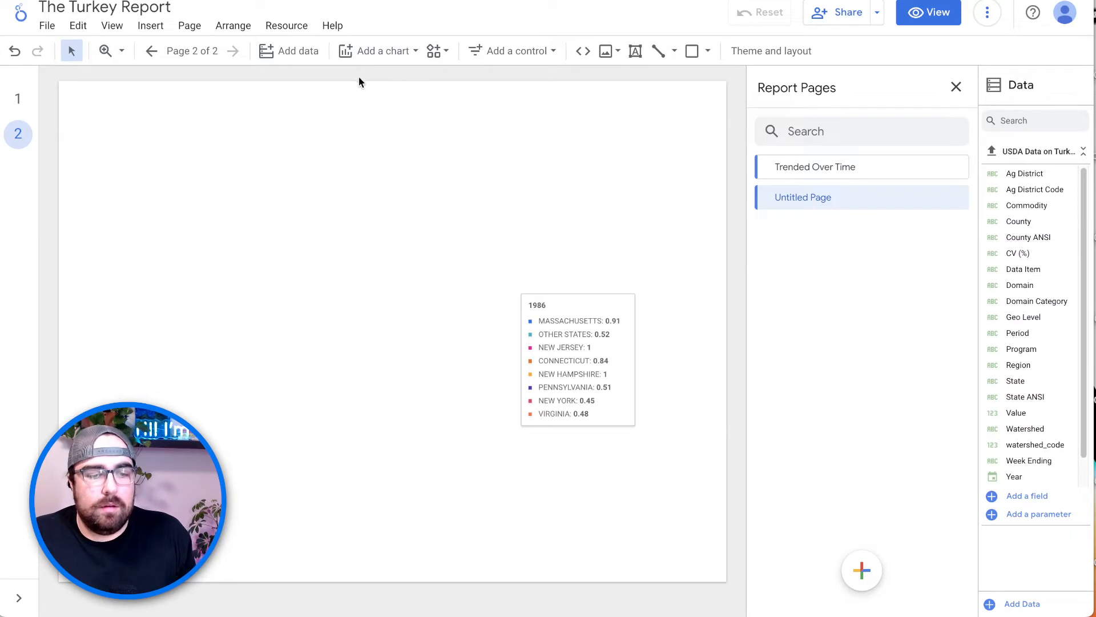
Step: Insert a Google Maps heatmap across the upper middle of page 2 and reload the report
click(414, 56)
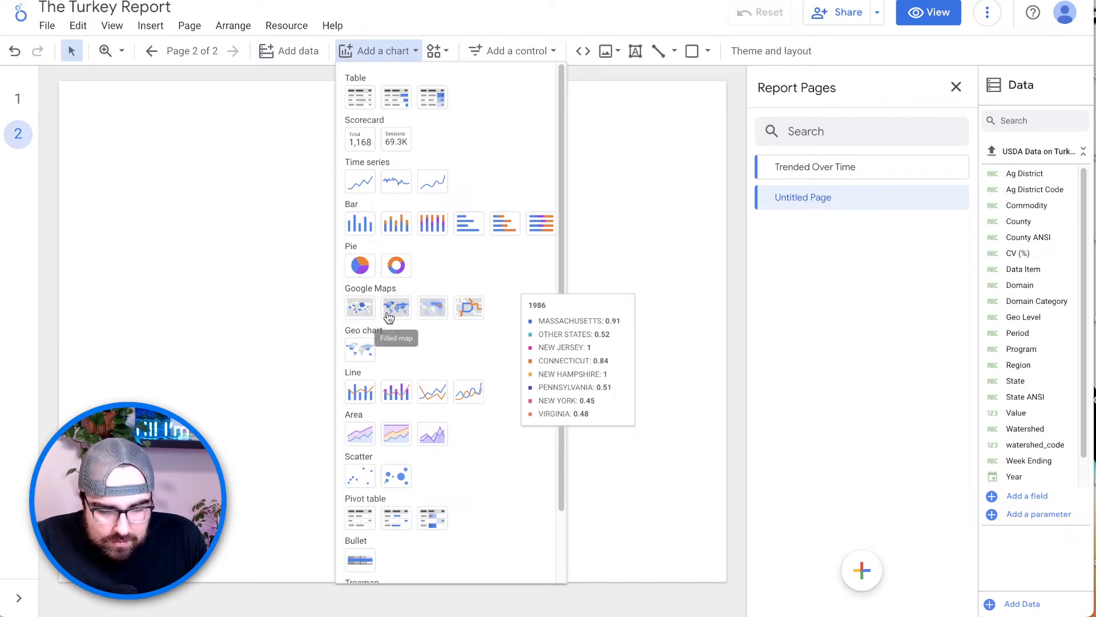
click(430, 314)
mouse_move(164, 155)
mouse_down()
mouse_move(511, 313)
mouse_move(680, 413)
mouse_up()
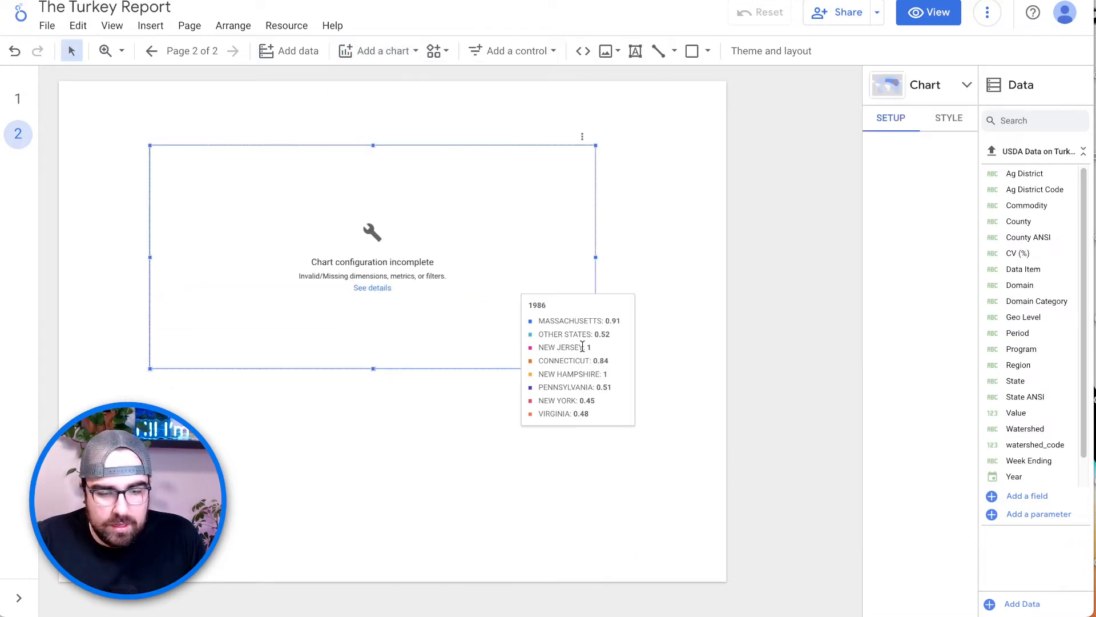
click(754, 217)
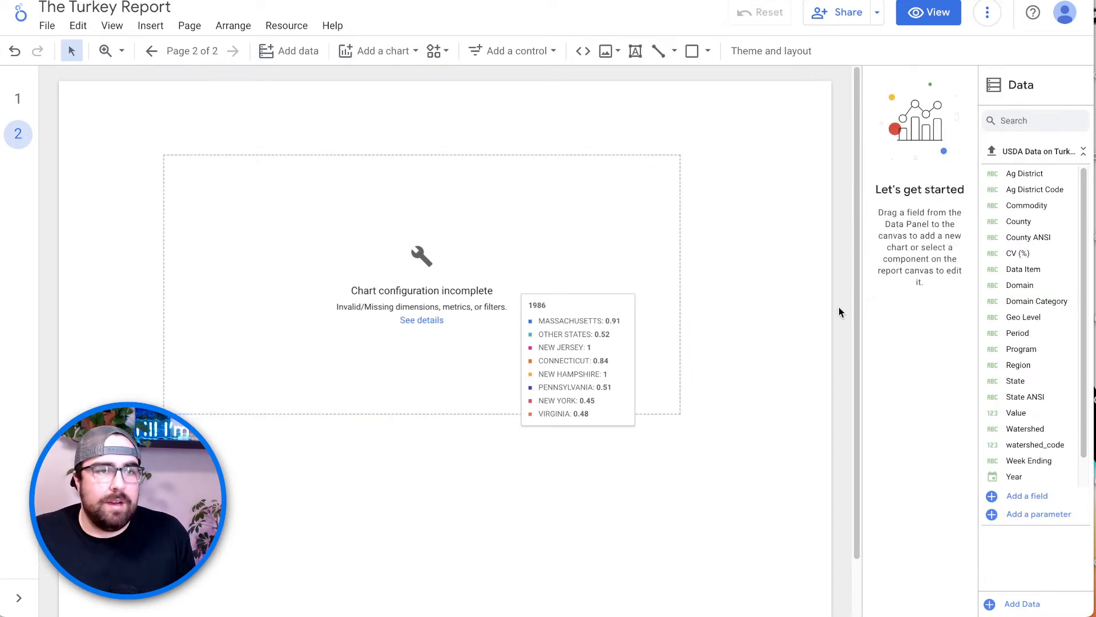
key(super+r)
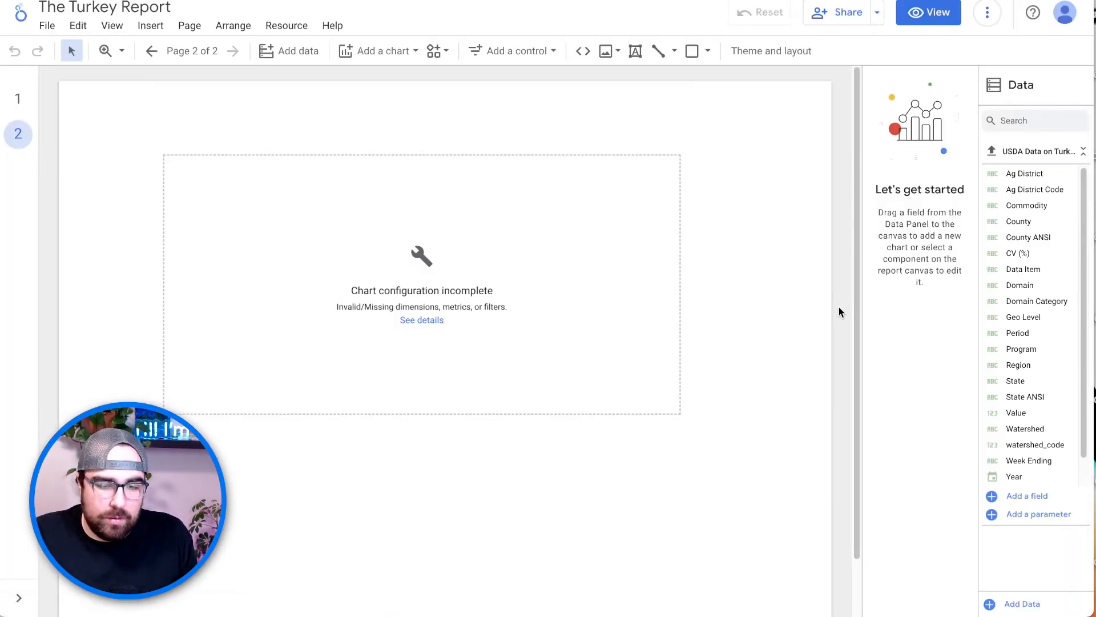
Step: Set the heatmap's Location field to State
click(489, 222)
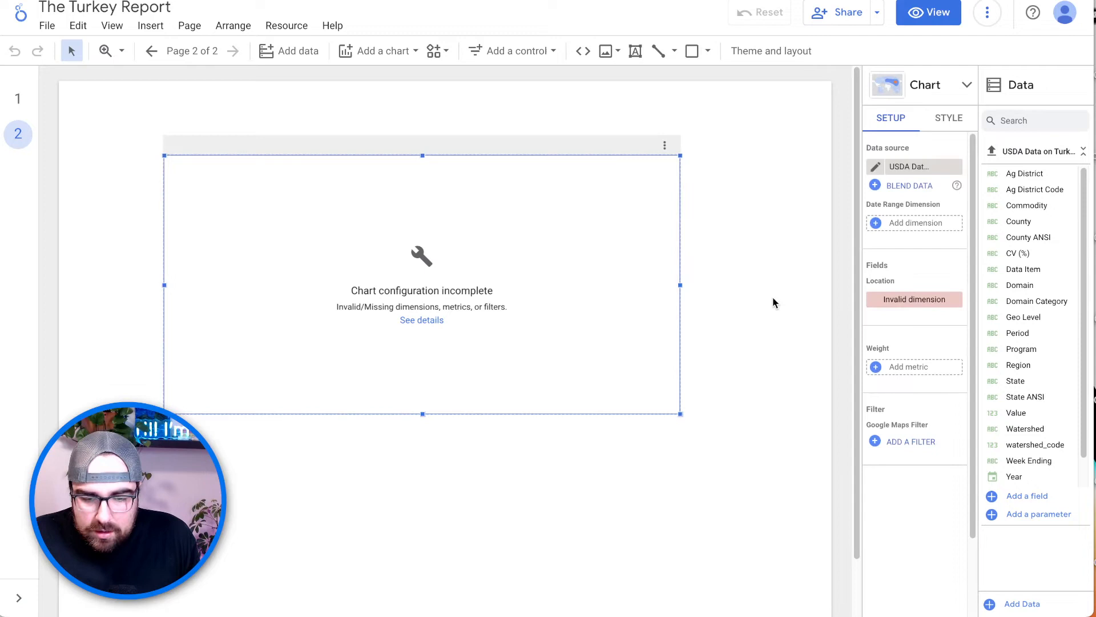
click(895, 299)
text(state)
click(872, 348)
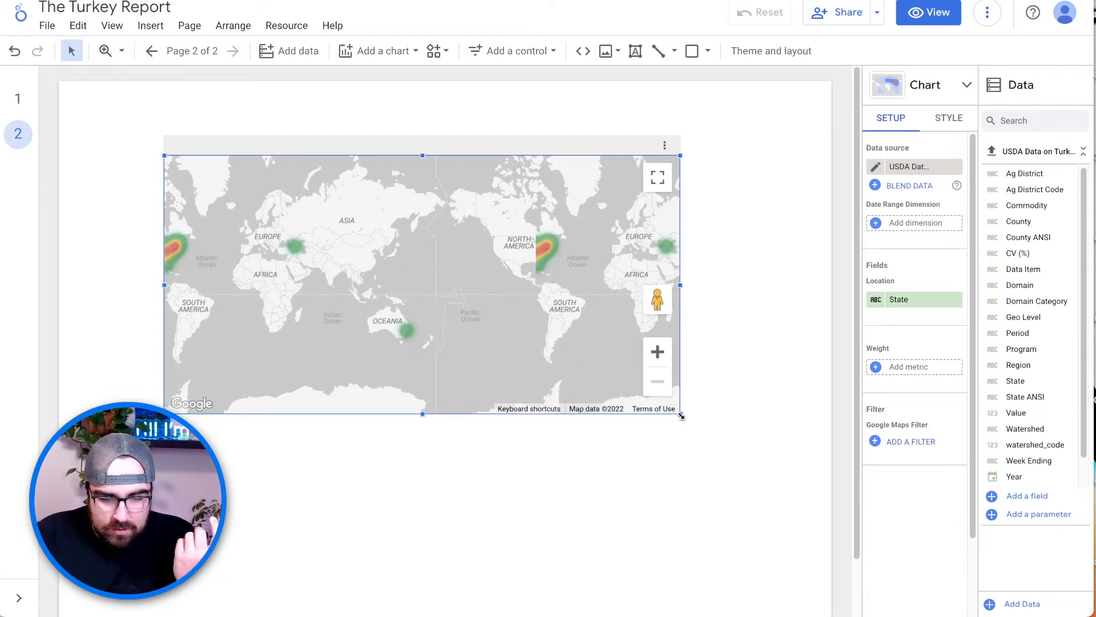
Step: Enlarge the heatmap toward the page's lower-right corner and frame its map on the whole United States
drag(681, 417, 760, 444)
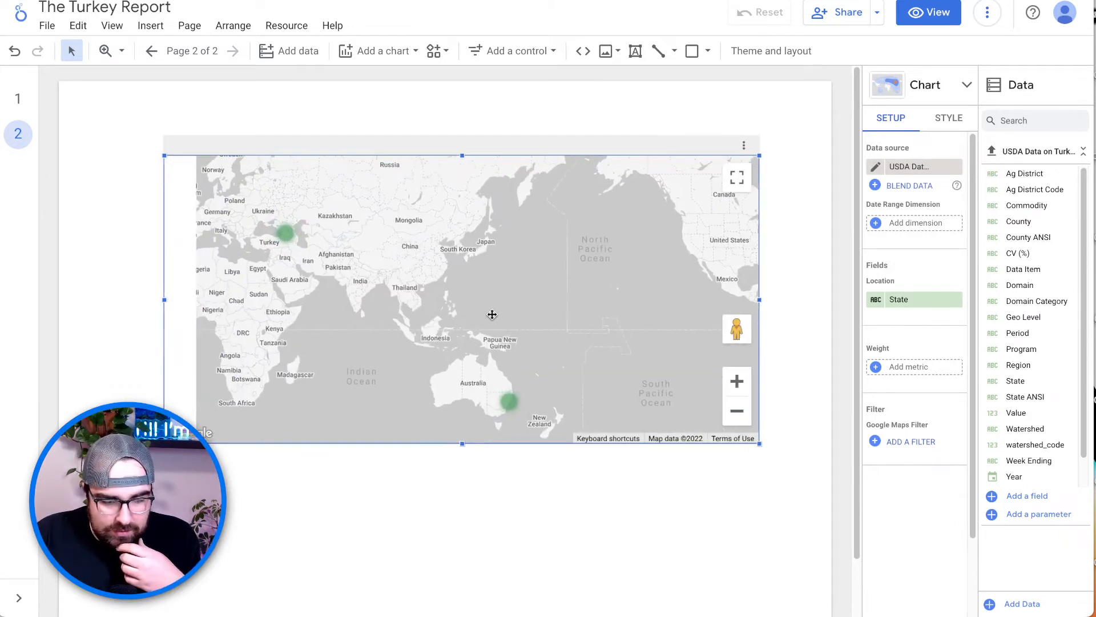
drag(492, 315, 646, 331)
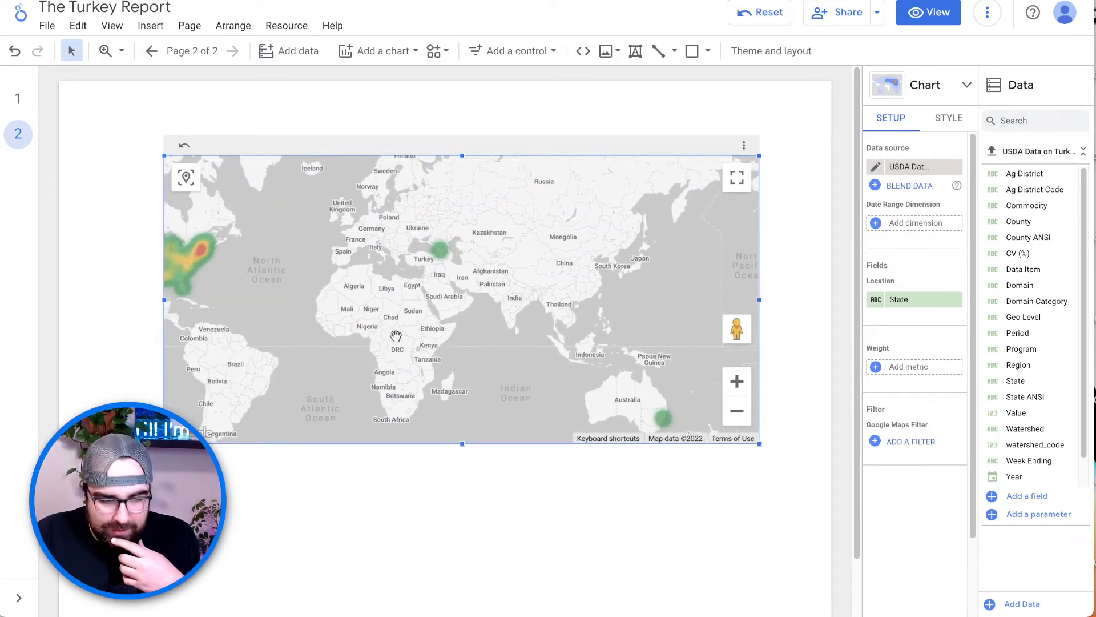
scroll(484, 324, up, 1)
drag(321, 297, 394, 246)
scroll(464, 236, up, 2)
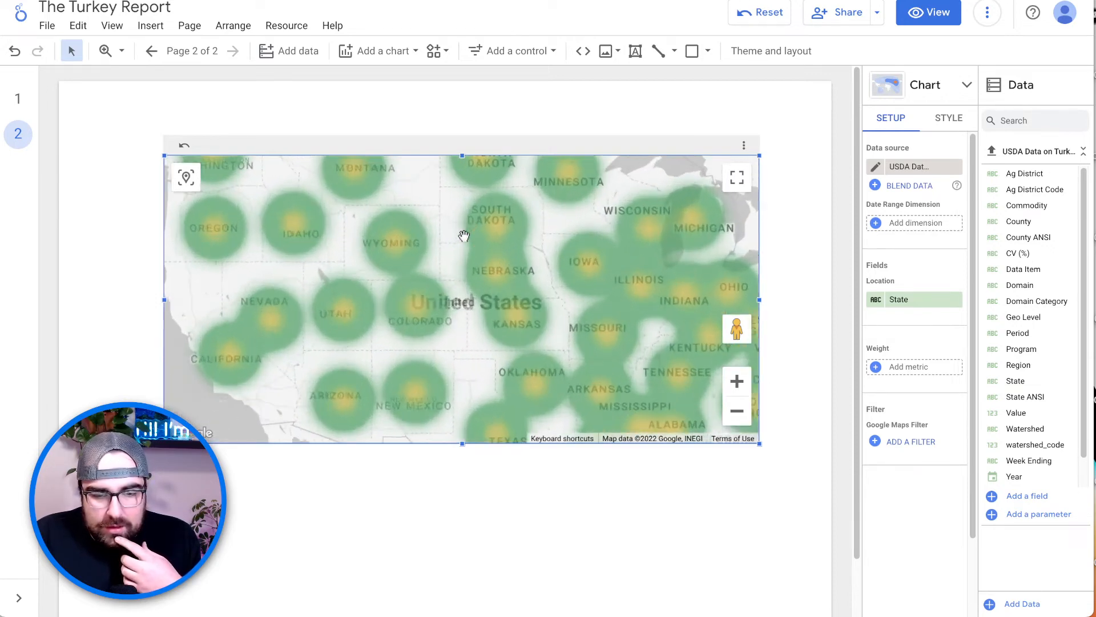
scroll(464, 235, down, 1)
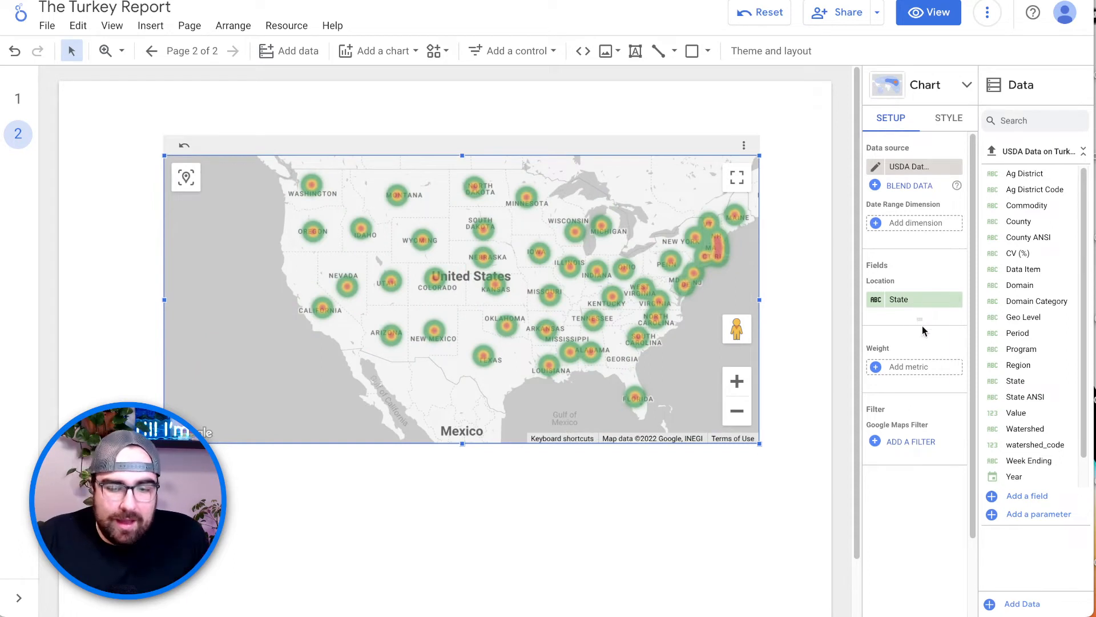
Step: Search the available fields for Value and add it as the heatmap's Weight metric
click(909, 366)
text(av)
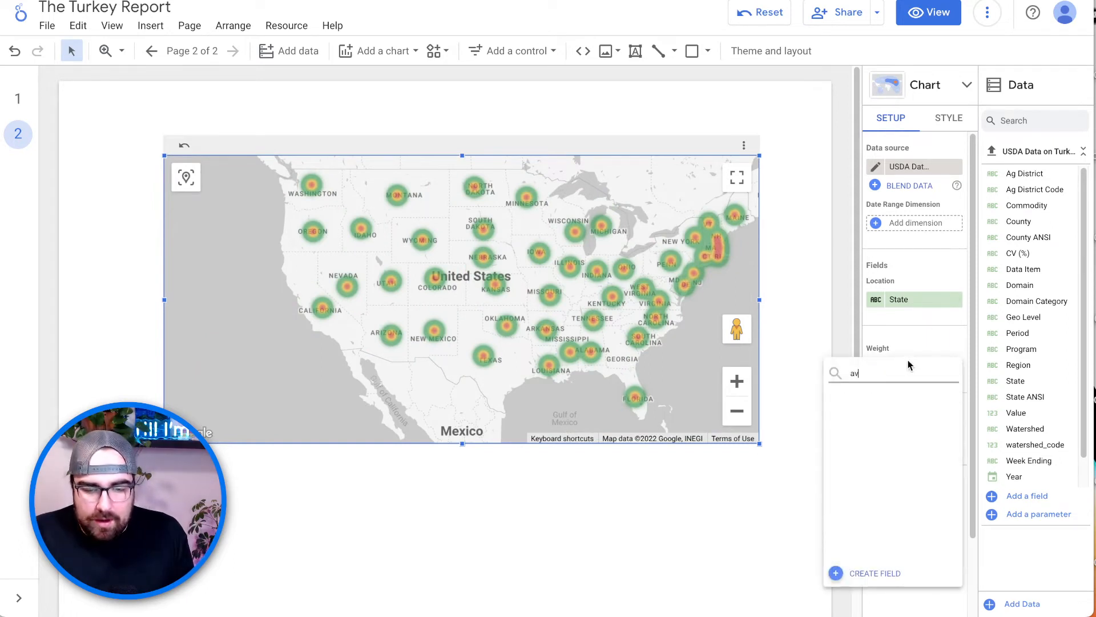
key(BackSpace)
key(BackSpace)
text(we)
key(BackSpace)
key(BackSpace)
text(tot)
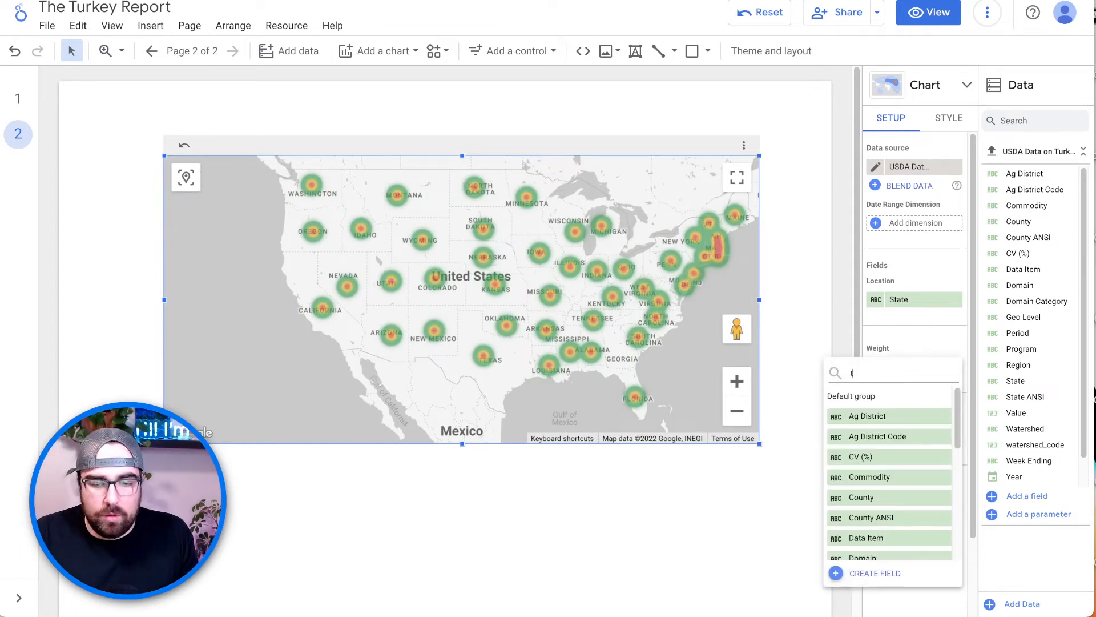
key(BackSpace)
key(BackSpace)
key(BackSpace)
text(value)
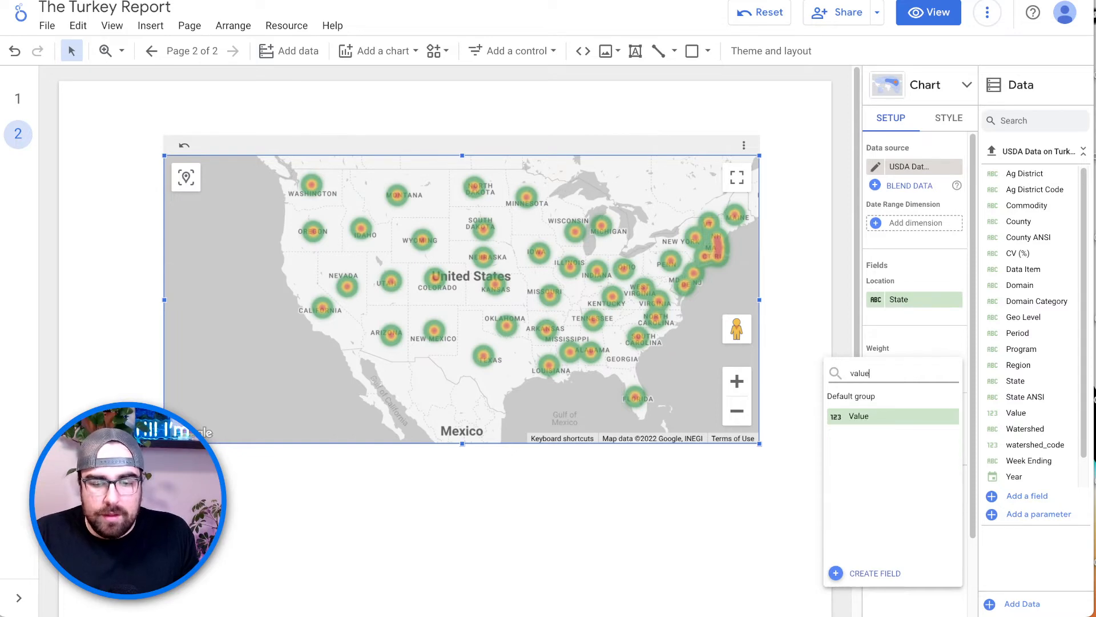
click(897, 417)
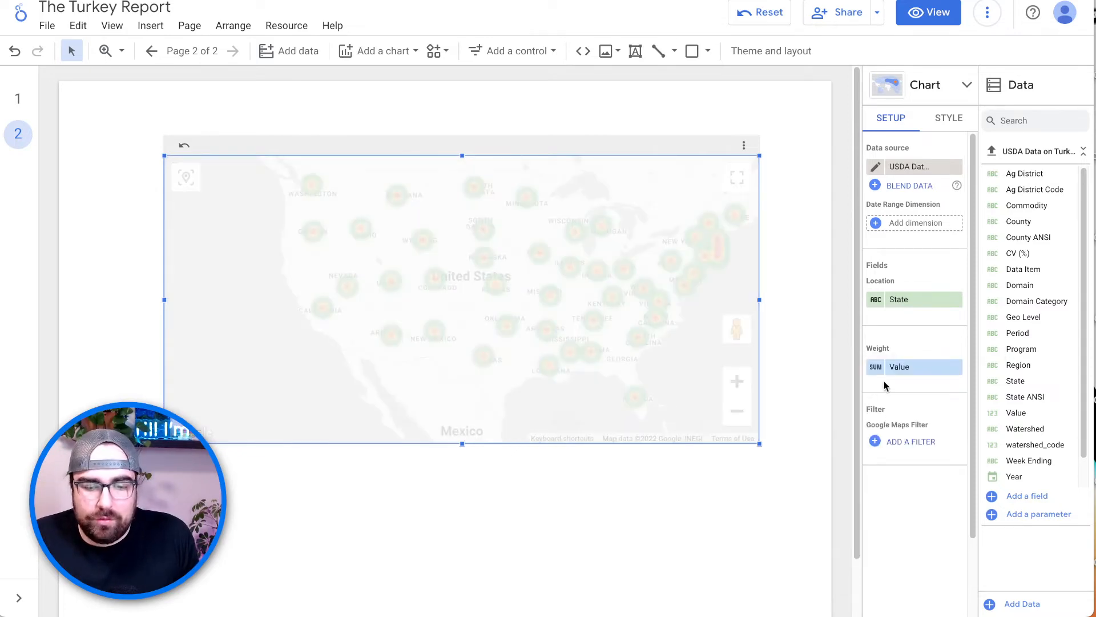
Step: Set the aggregation of the heatmap's Value weight to Average and enlarge the map downward to nearly the full page width
click(875, 367)
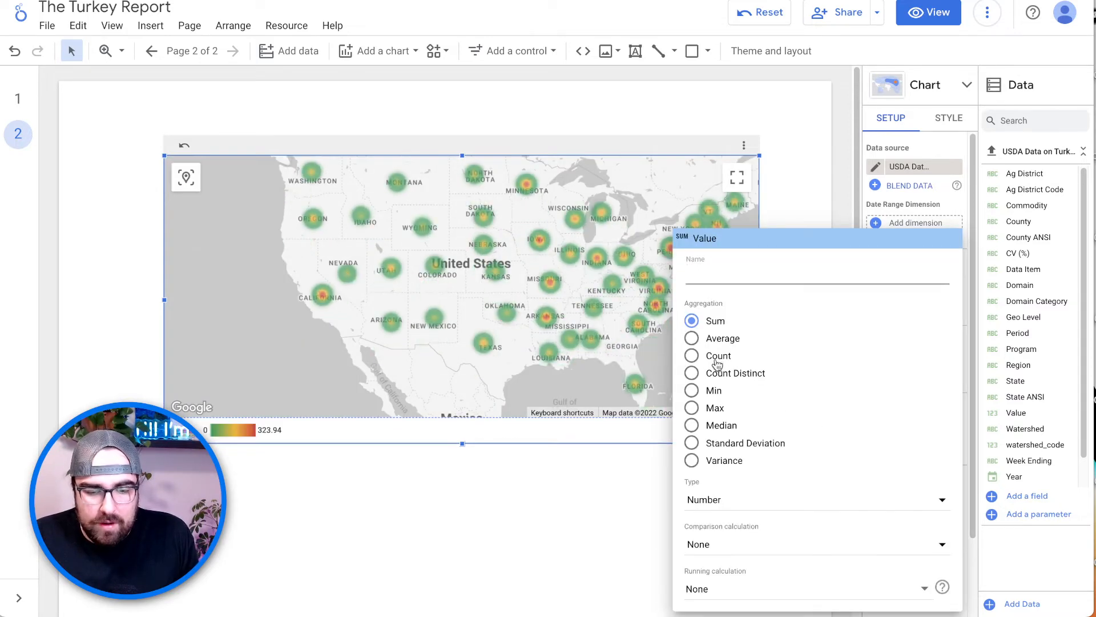
click(707, 341)
click(622, 461)
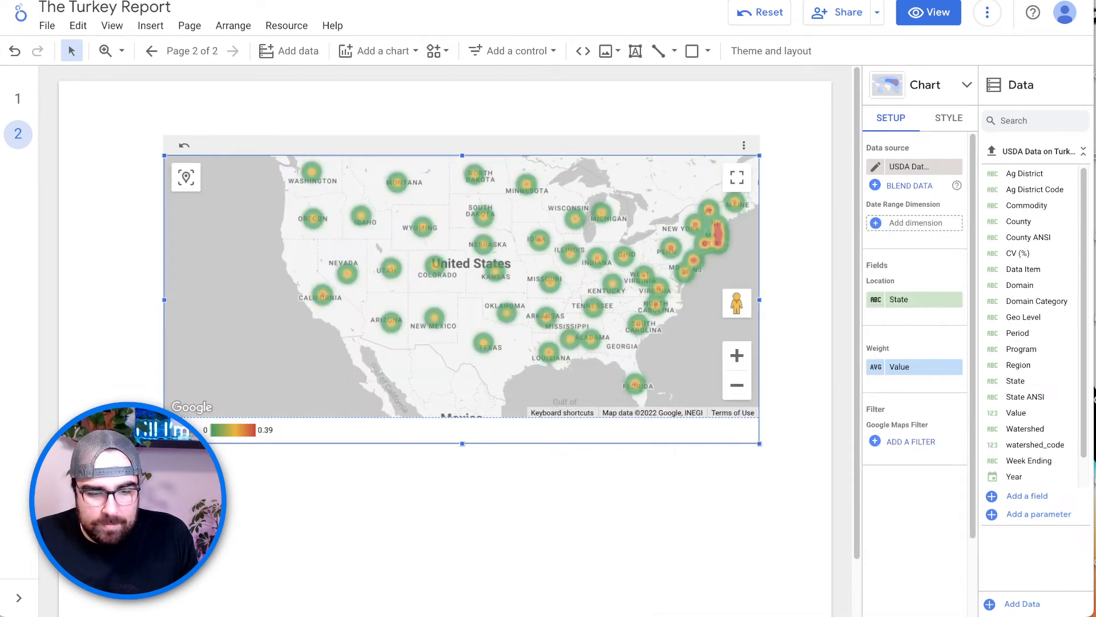
drag(164, 443, 80, 498)
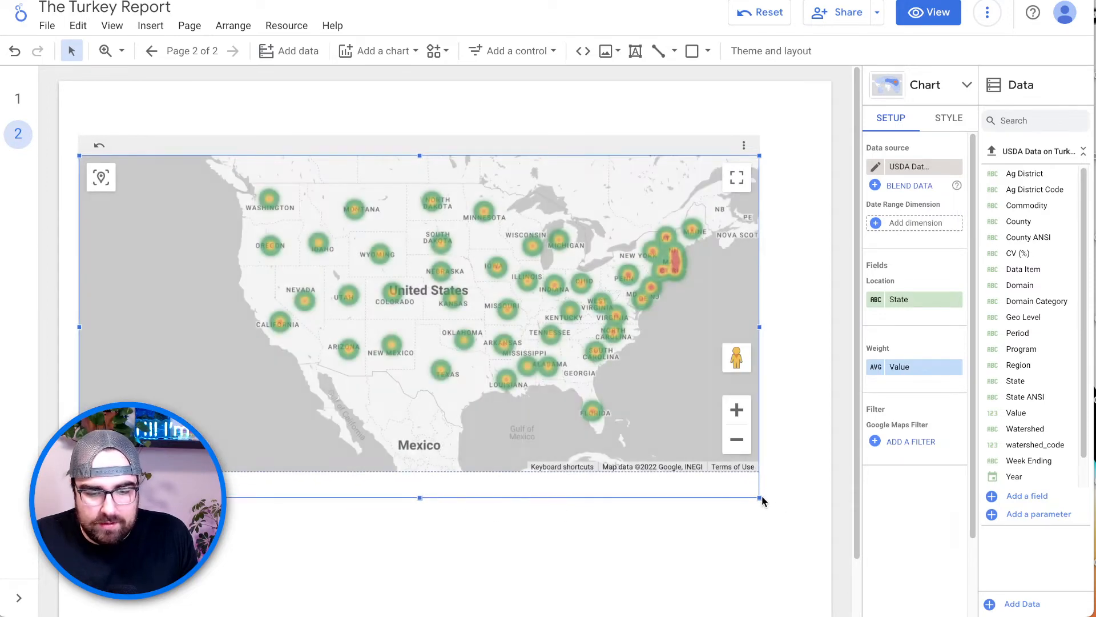
drag(761, 499, 821, 541)
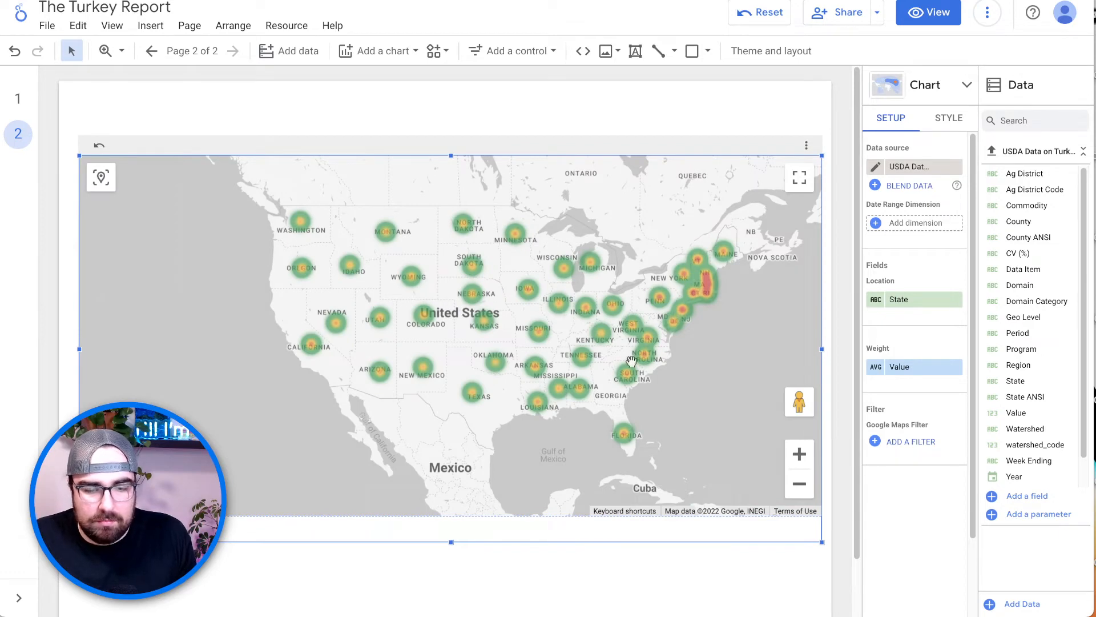
Step: Change the heatmap on page 2 to a Filled map chart
click(949, 119)
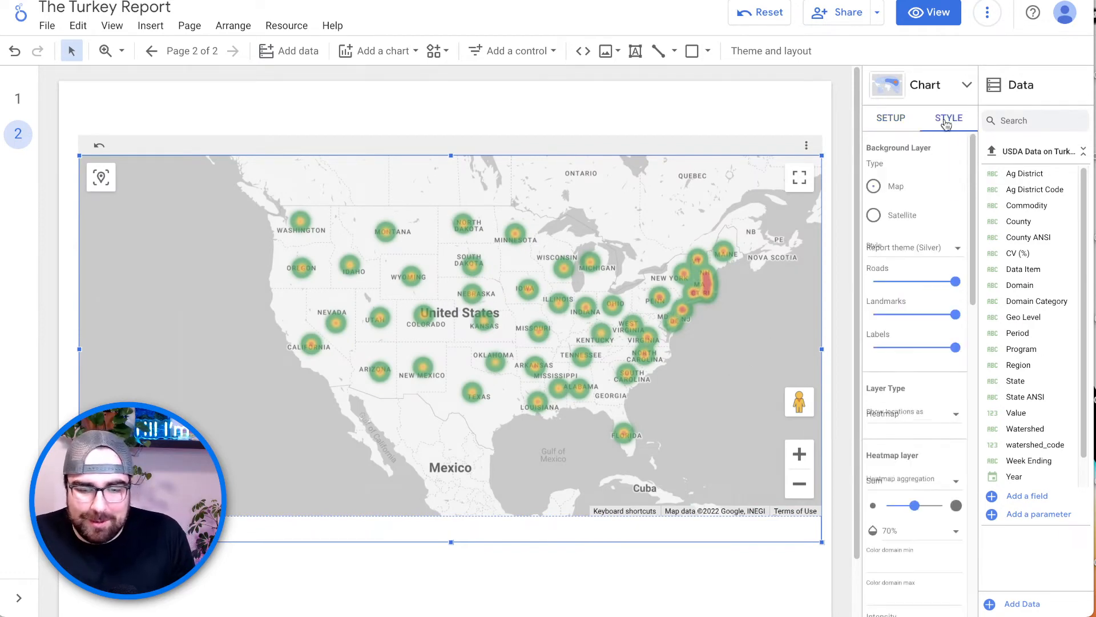
click(931, 247)
click(940, 201)
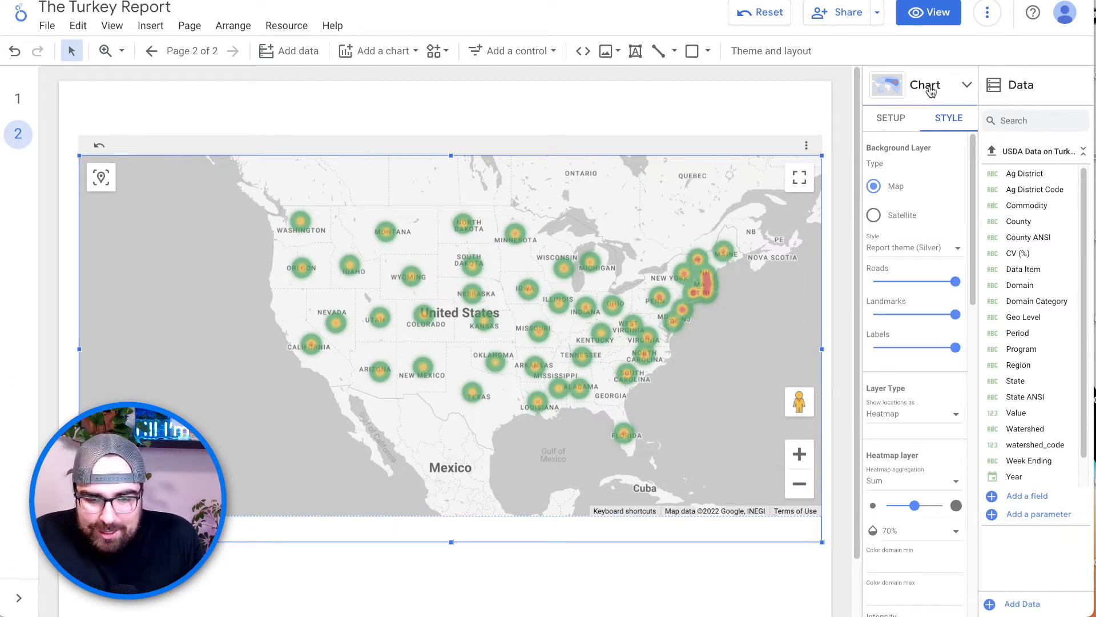
click(931, 90)
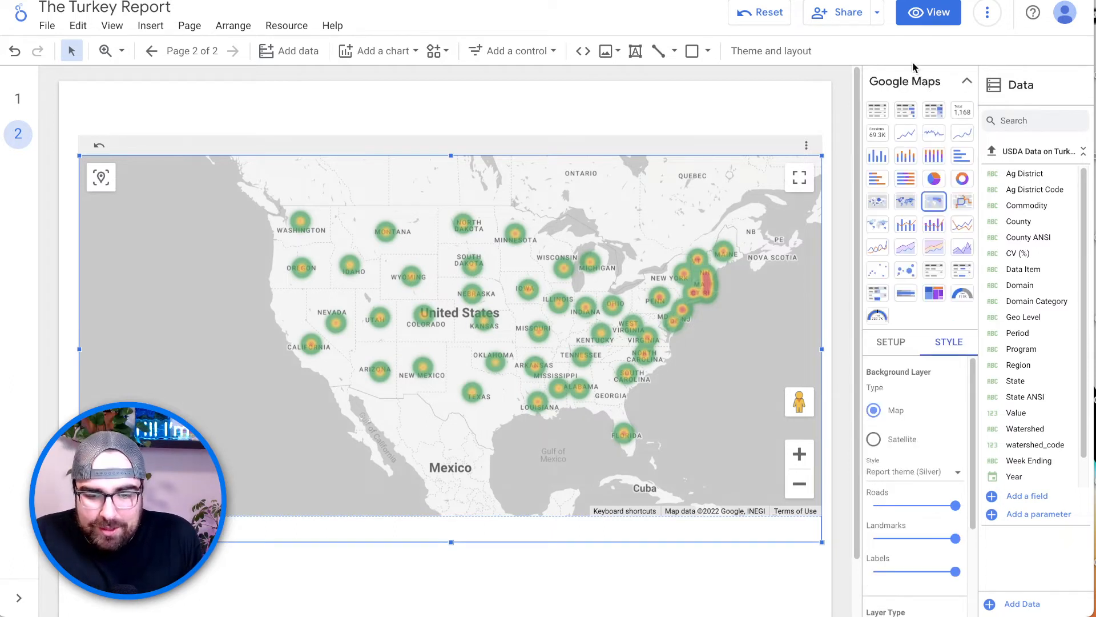
click(908, 204)
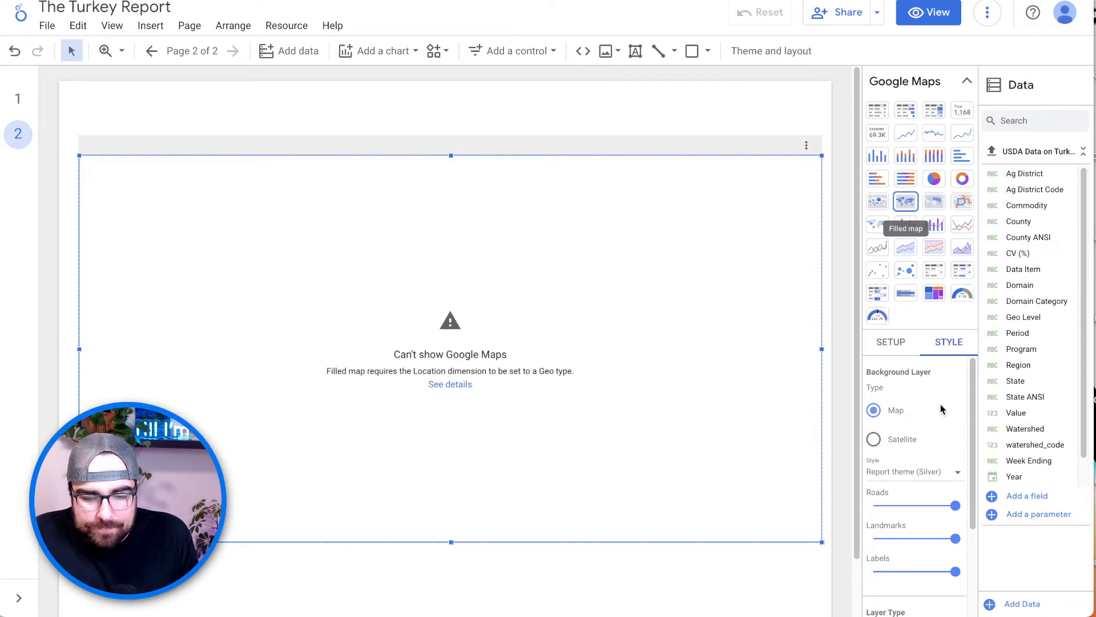
click(967, 84)
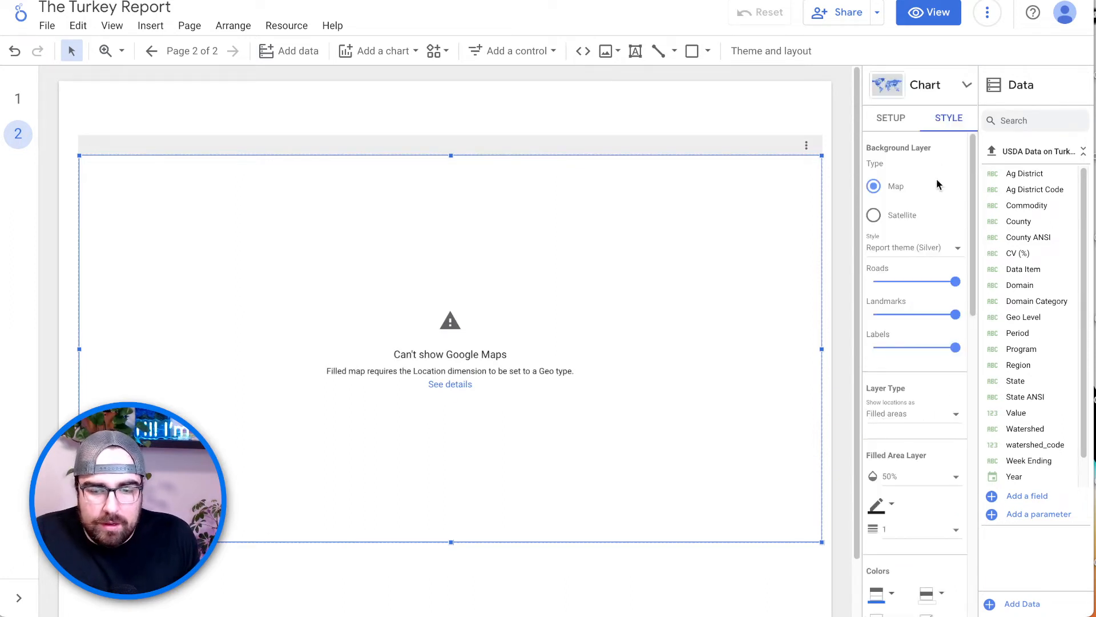
Step: Reload the report and reselect the filled map to show its data setup
click(892, 121)
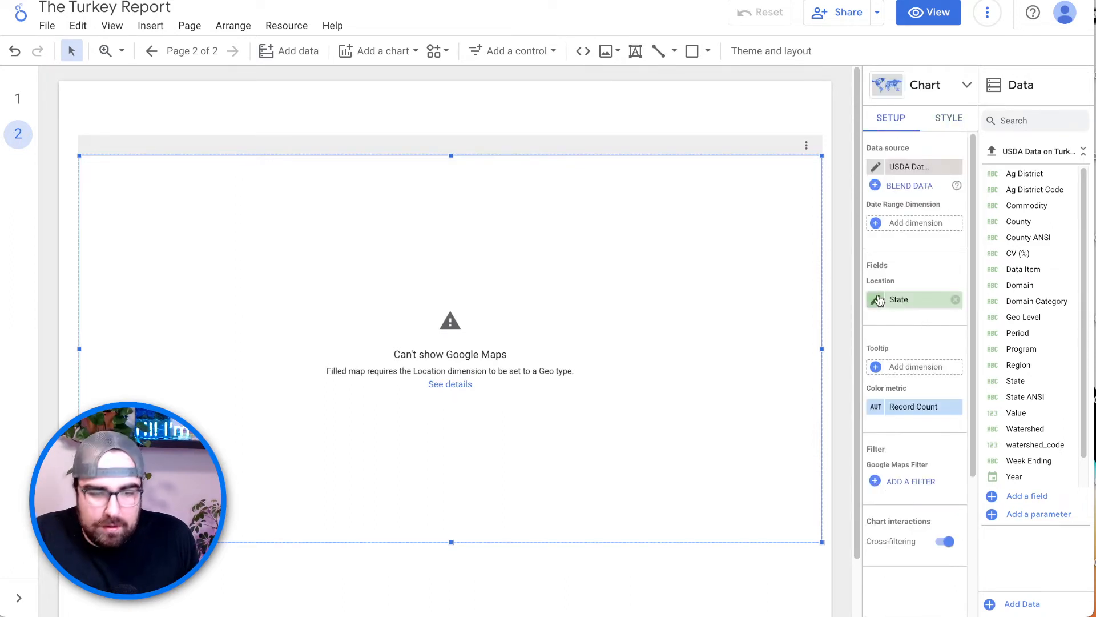
key(super+r)
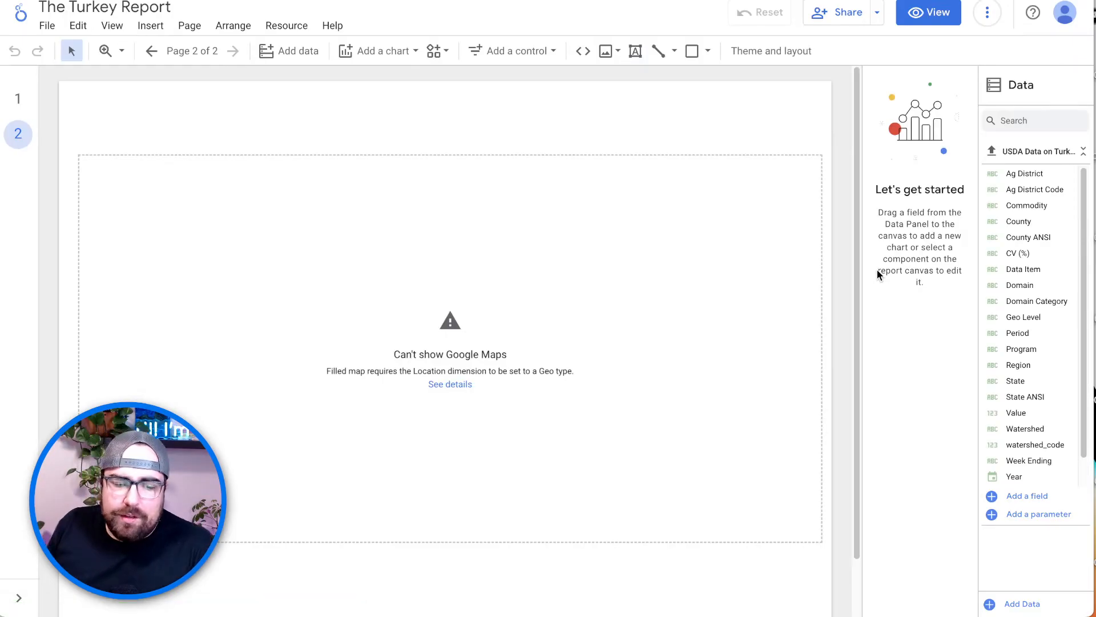
click(455, 389)
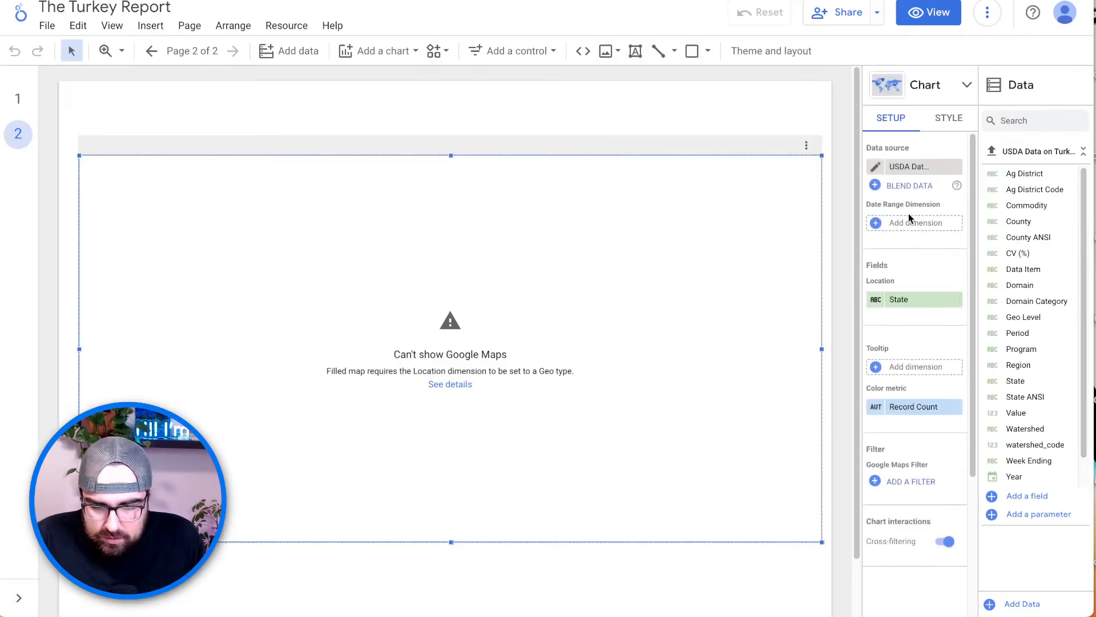
Step: Clear the filled map's Location field and Record Count color metric, and assign State as the Location again
drag(908, 299, 915, 370)
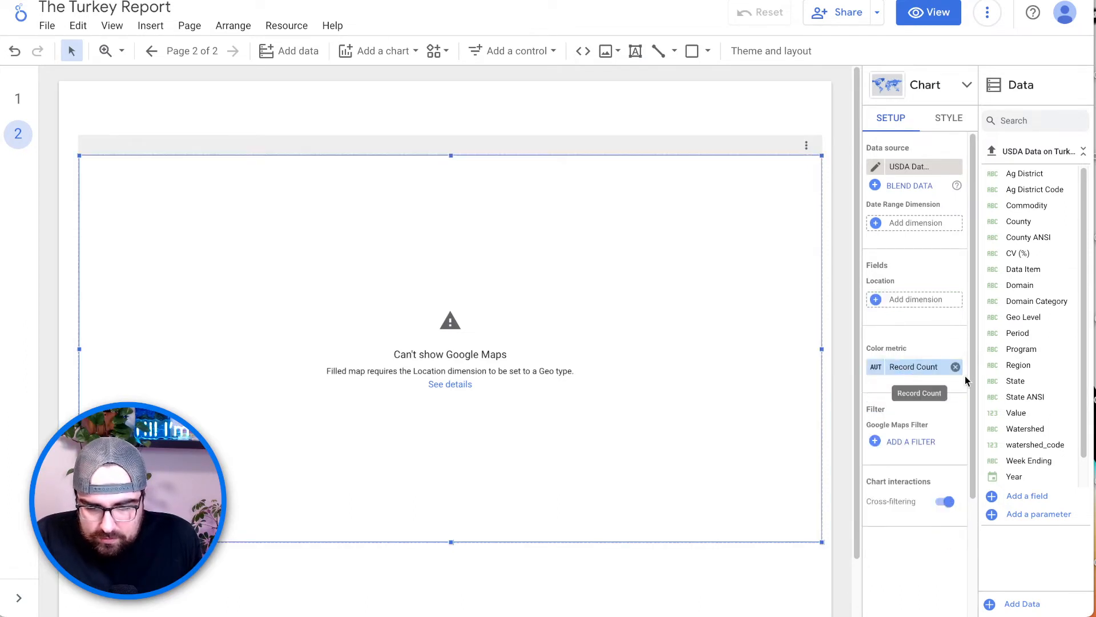
click(956, 368)
click(903, 300)
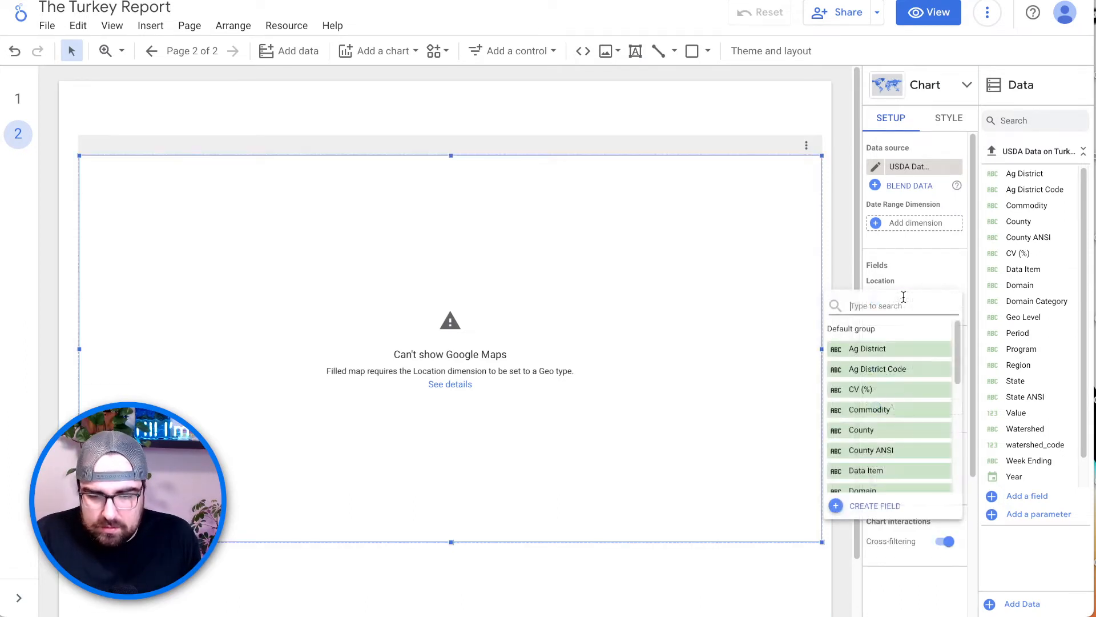
text(sta)
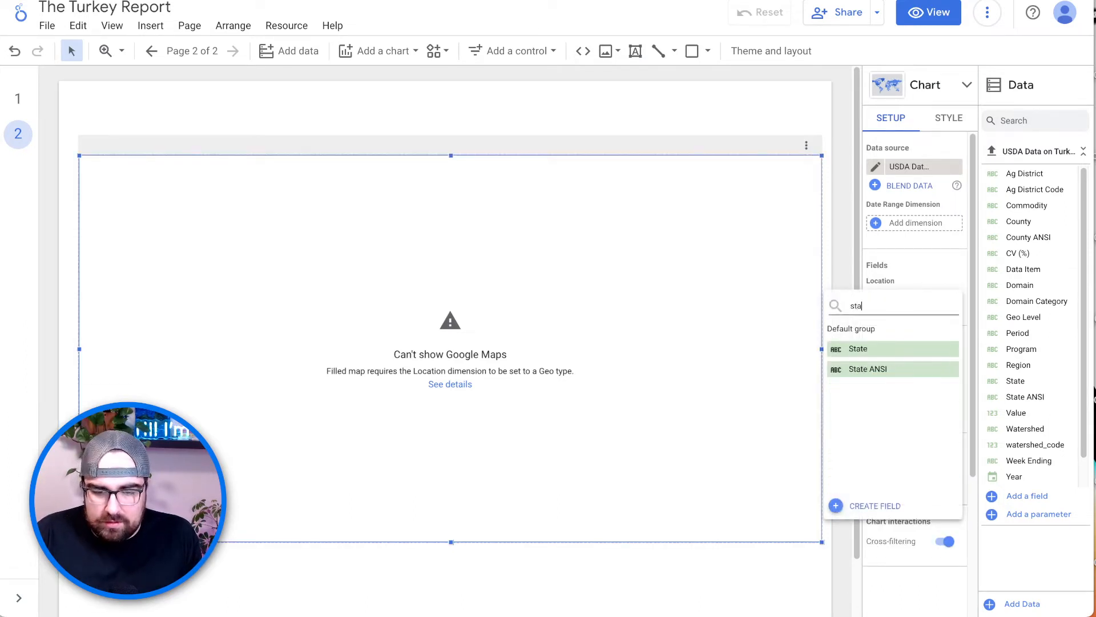
click(898, 348)
Step: Turn off cross-filtering for the filled map
click(912, 365)
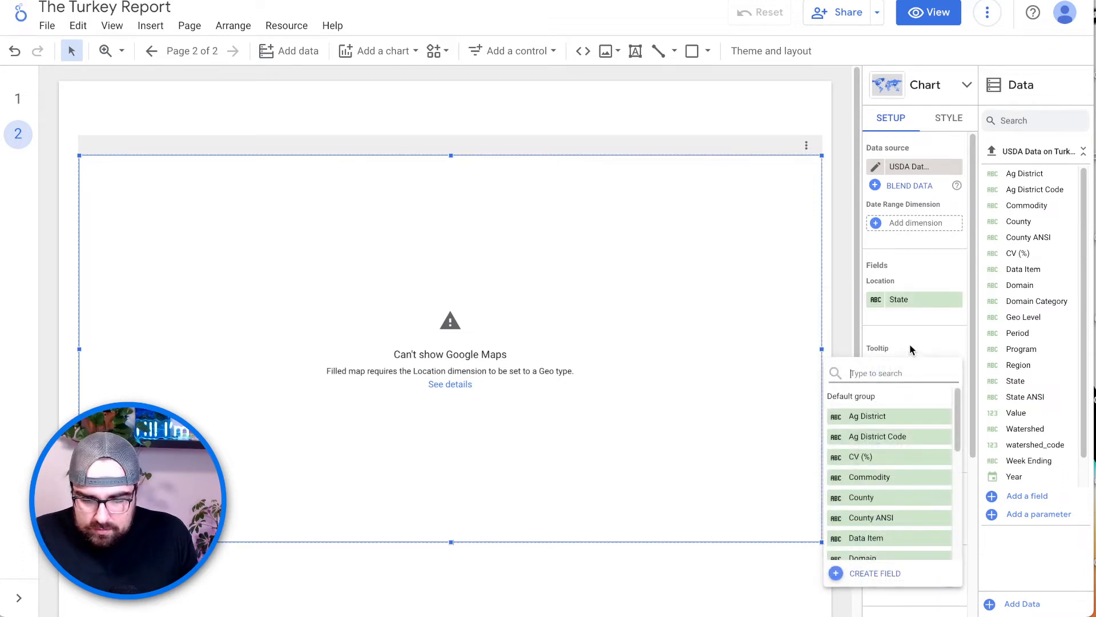
click(910, 346)
scroll(917, 377, down, 1)
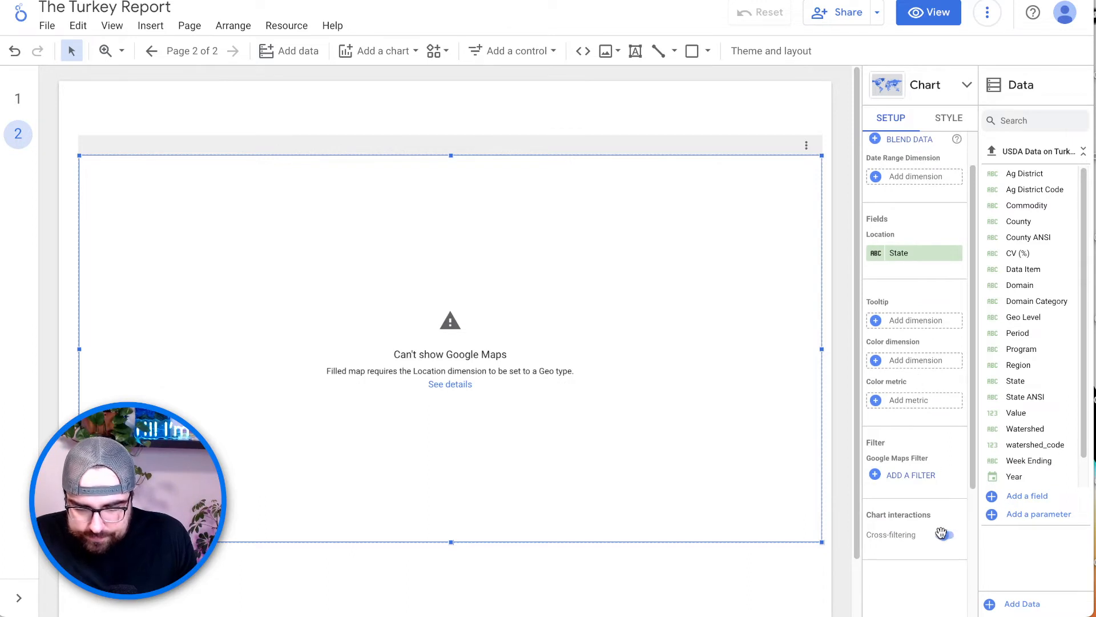
click(891, 321)
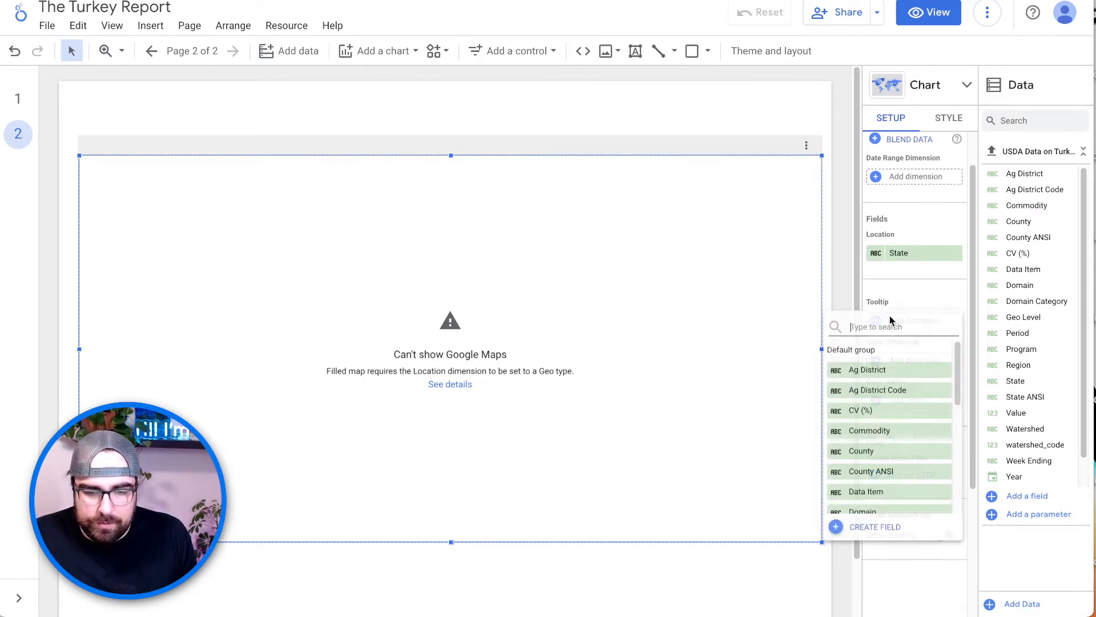
click(934, 304)
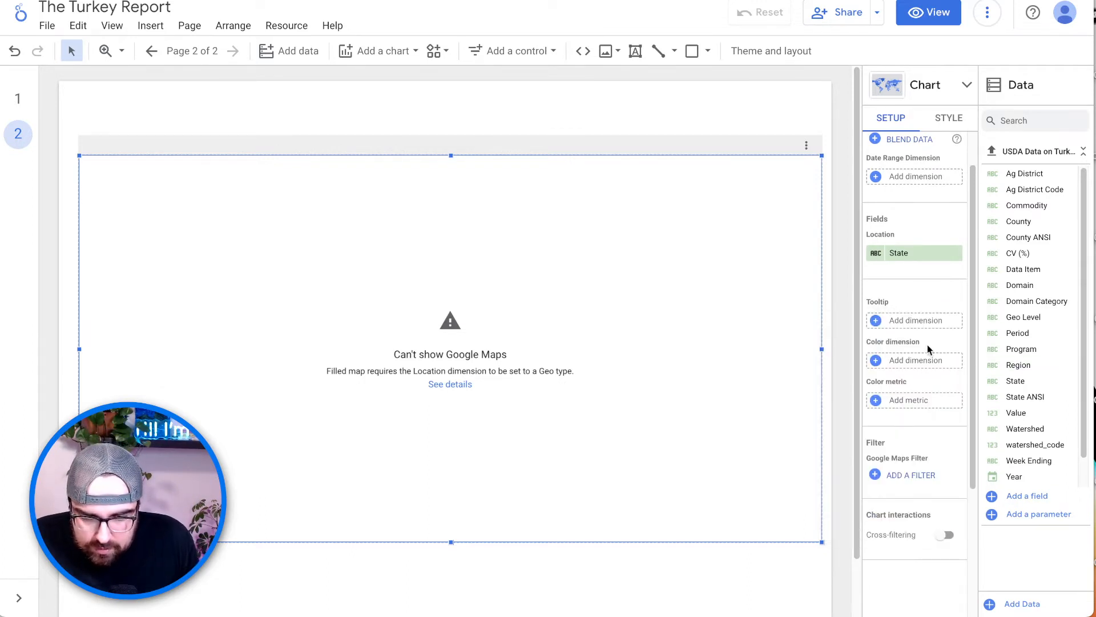
Step: Set the filled map's color metric to the average of Value and add Value as its Tooltip dimension
click(914, 401)
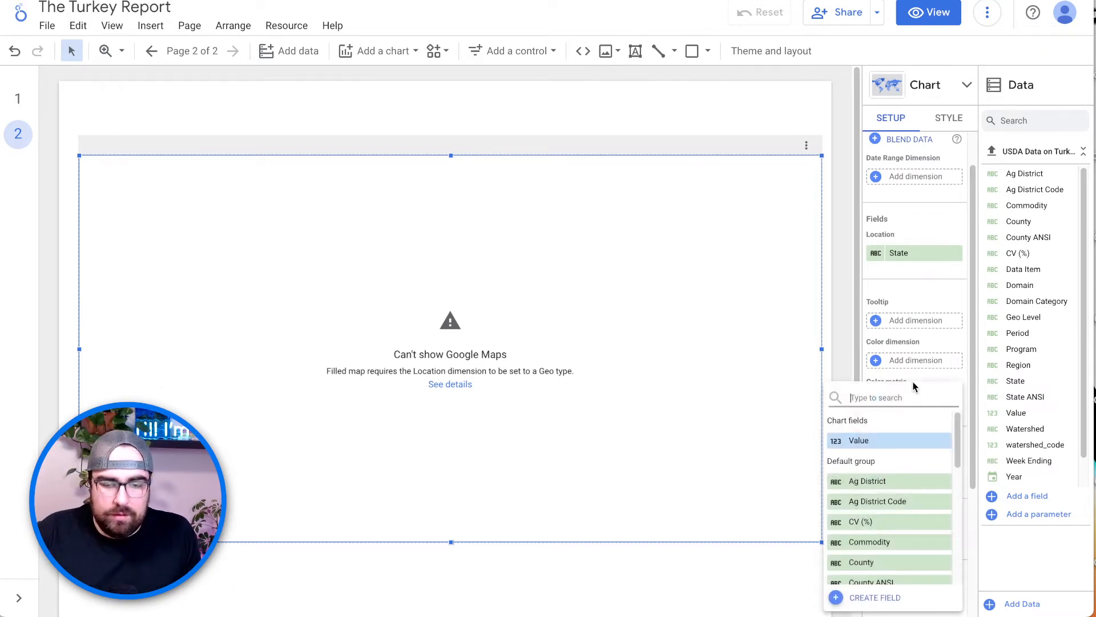
click(896, 439)
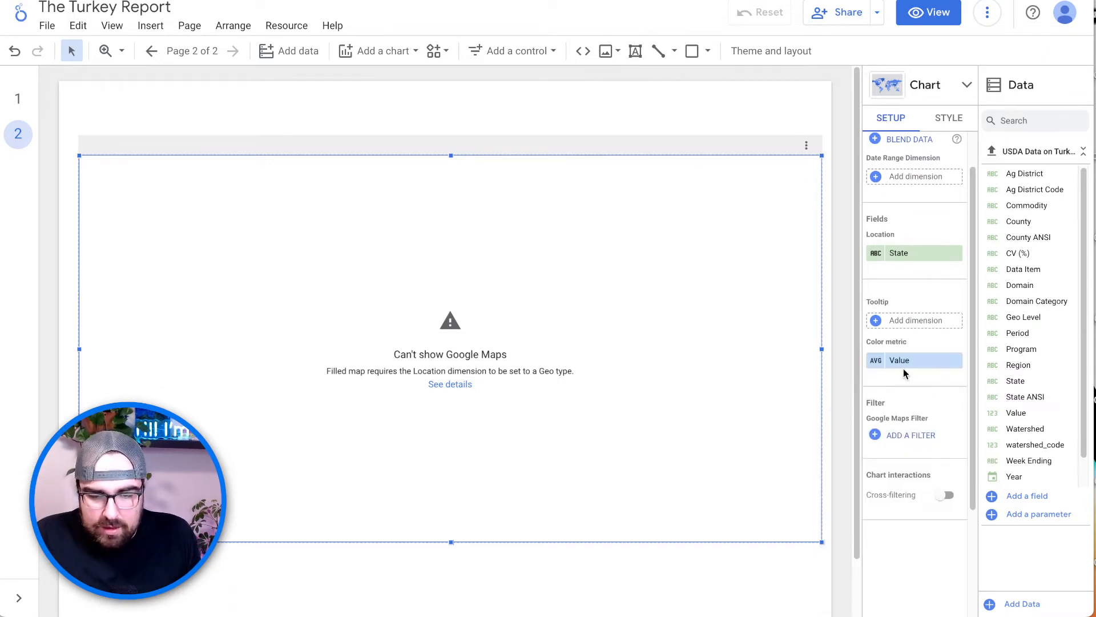
click(907, 318)
text(va)
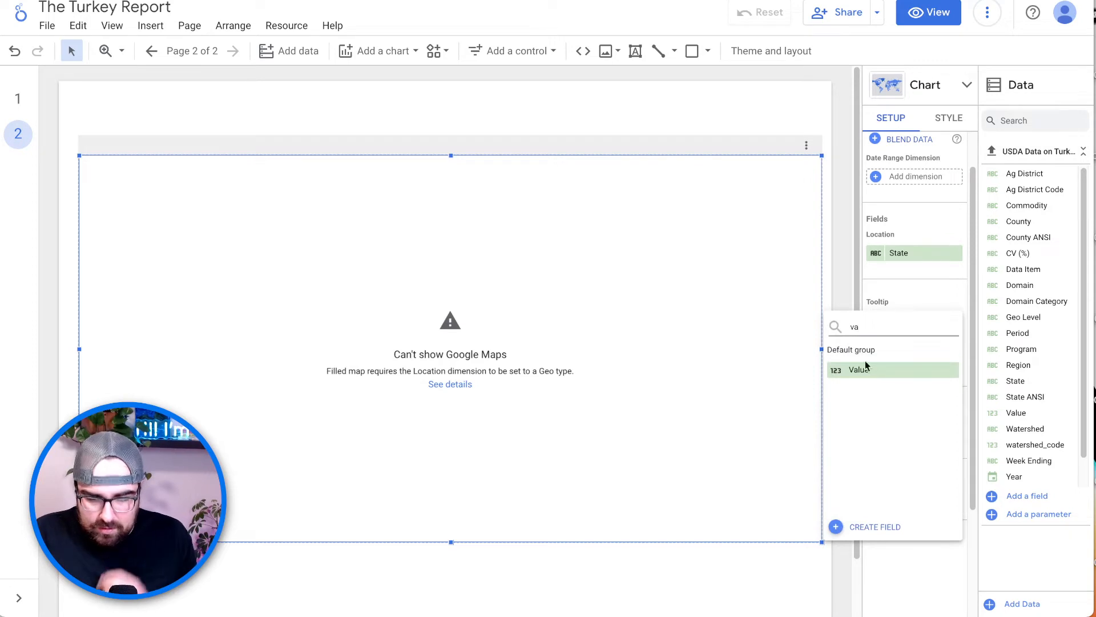
click(866, 369)
click(872, 366)
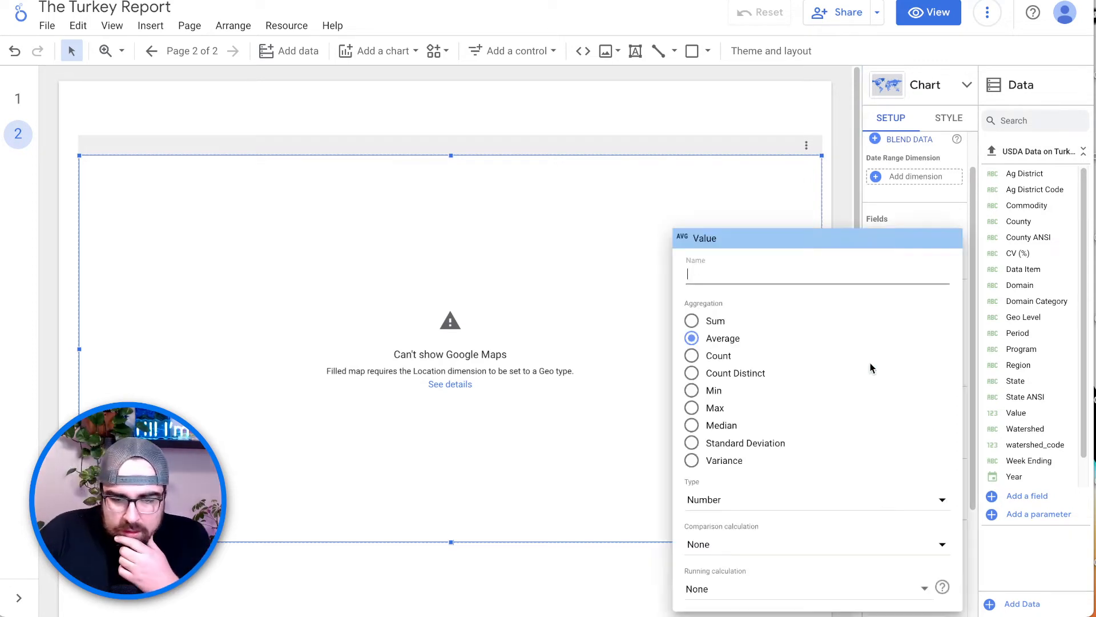
click(899, 174)
Step: Check the filled map's date range dimension options and read the details of its display error
click(916, 179)
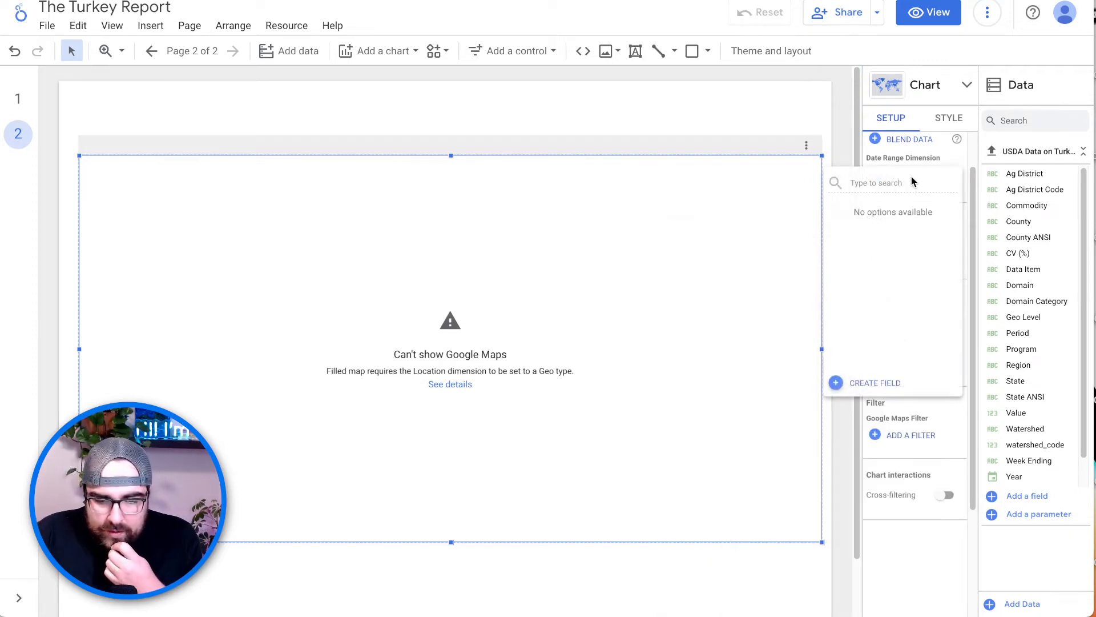
click(910, 159)
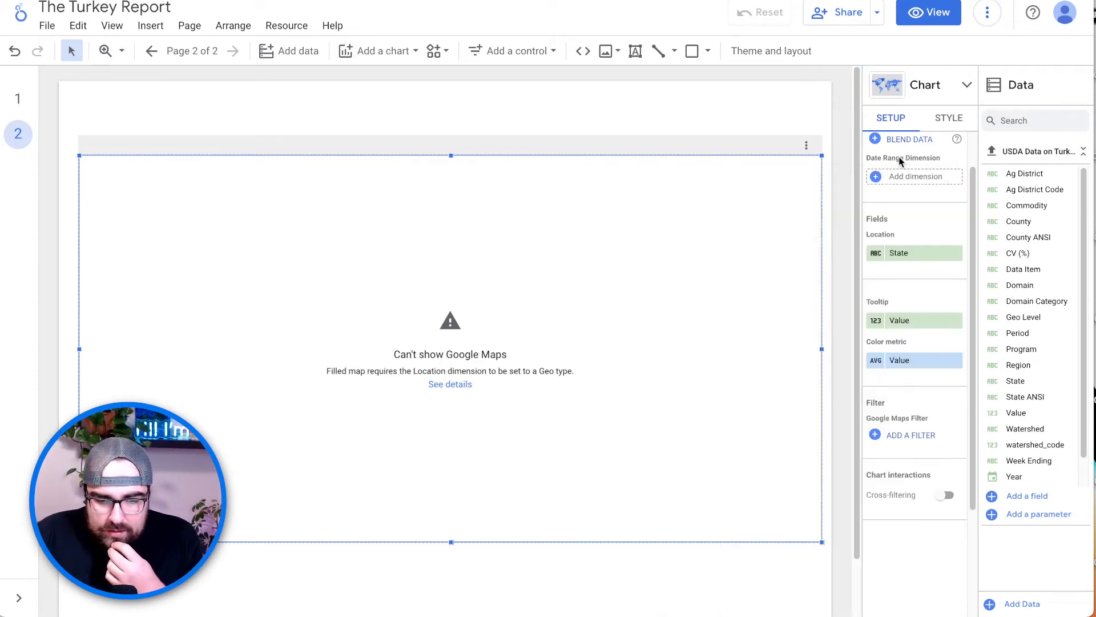
click(455, 386)
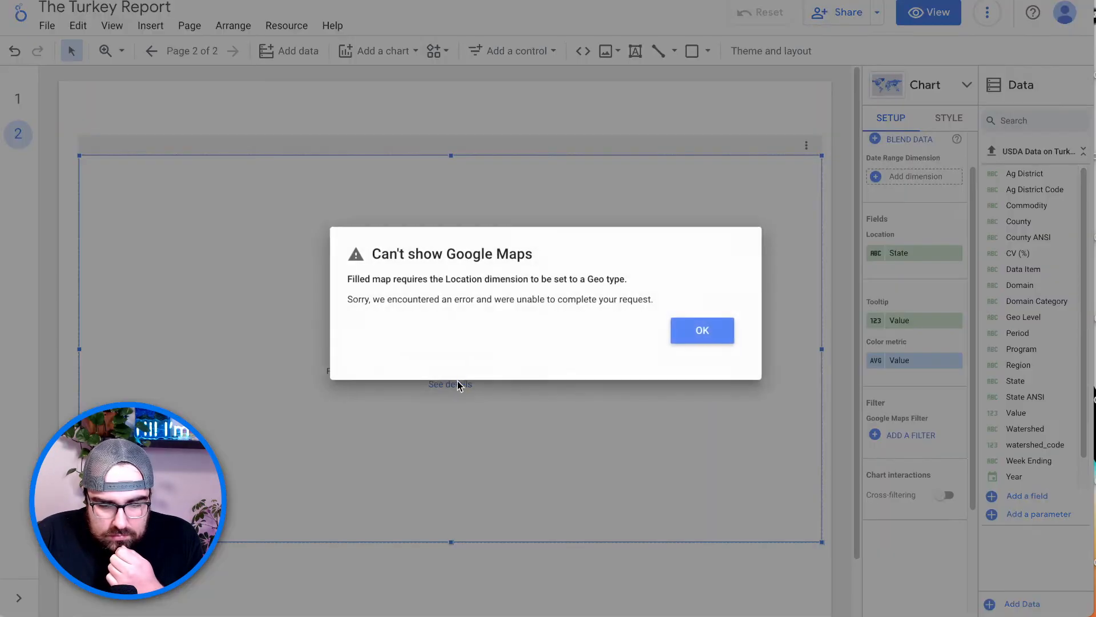
click(704, 331)
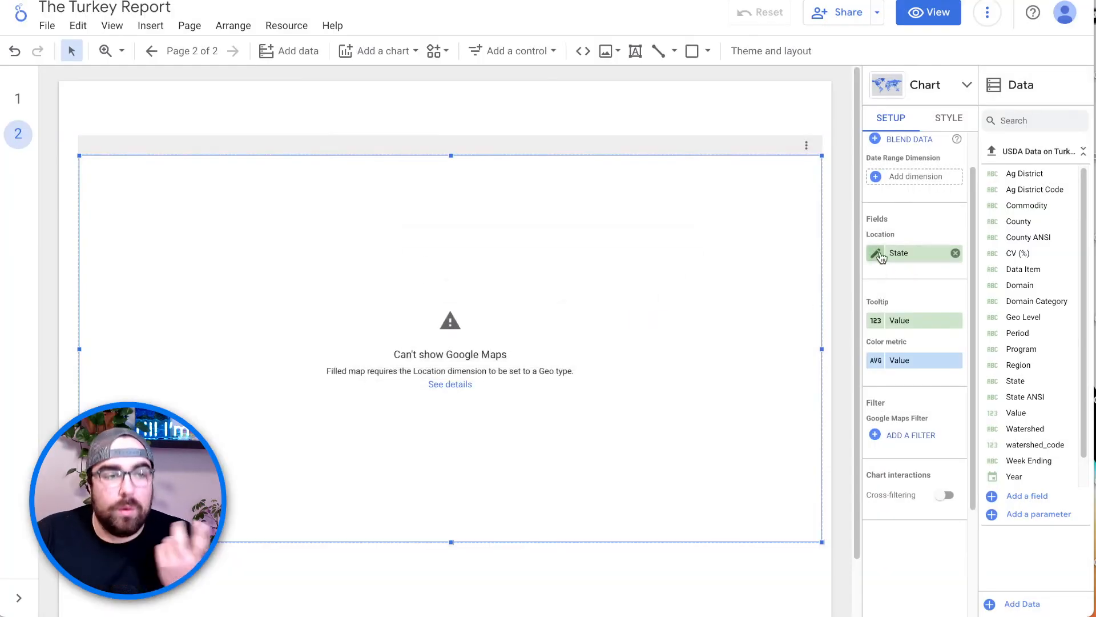
Step: Change the State field's type in the map's data source to Geo Country subdivision (2nd level)
scroll(891, 143, up, 2)
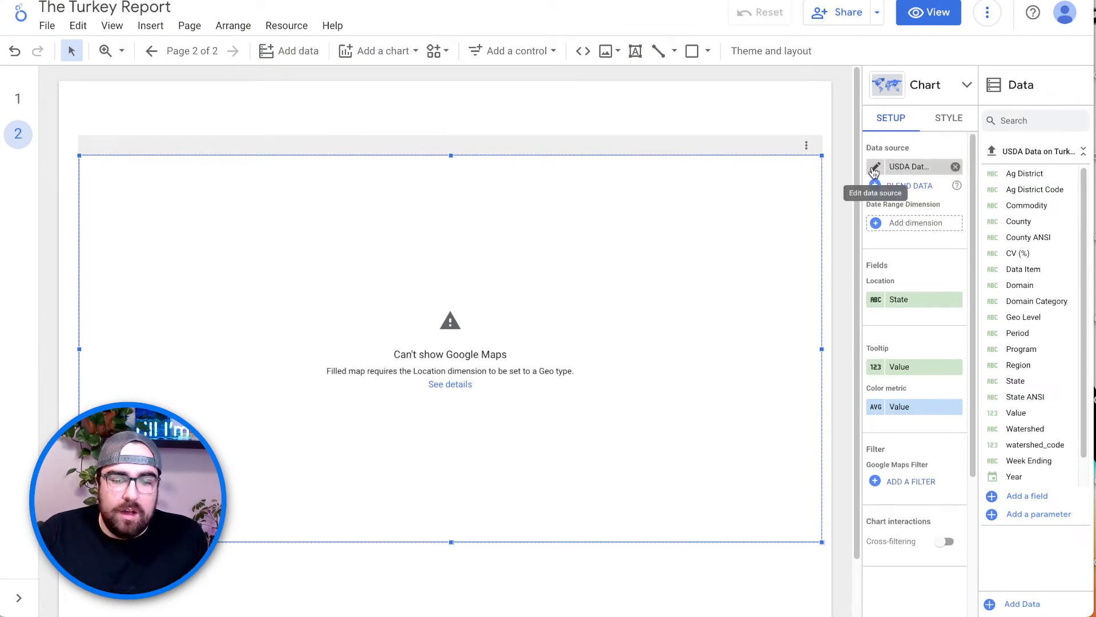
click(875, 166)
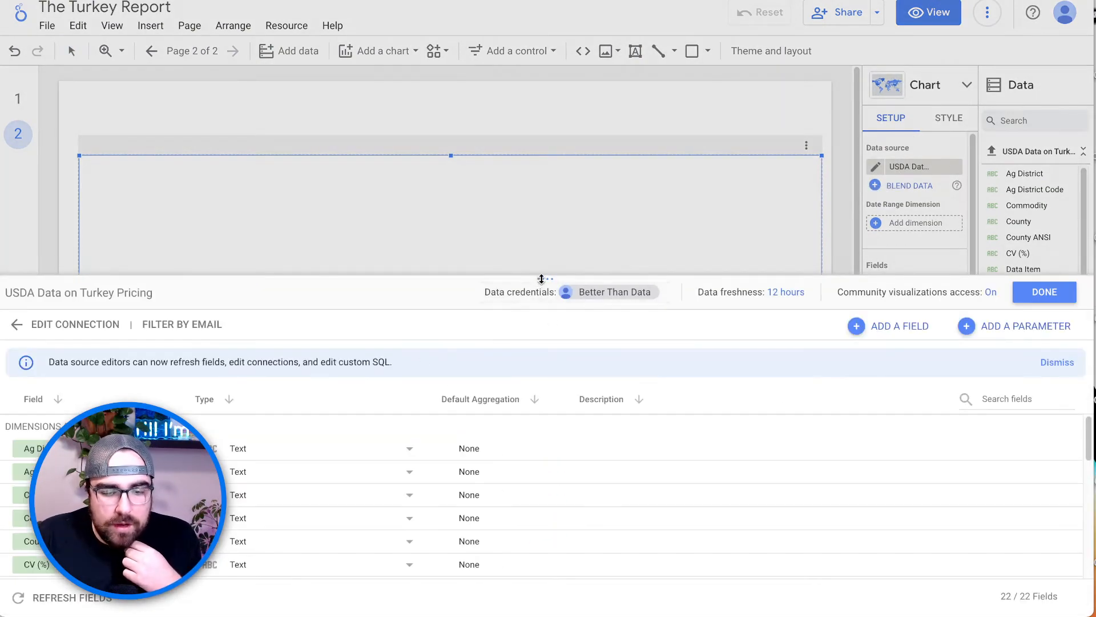
drag(538, 280, 563, 11)
scroll(244, 347, down, 1)
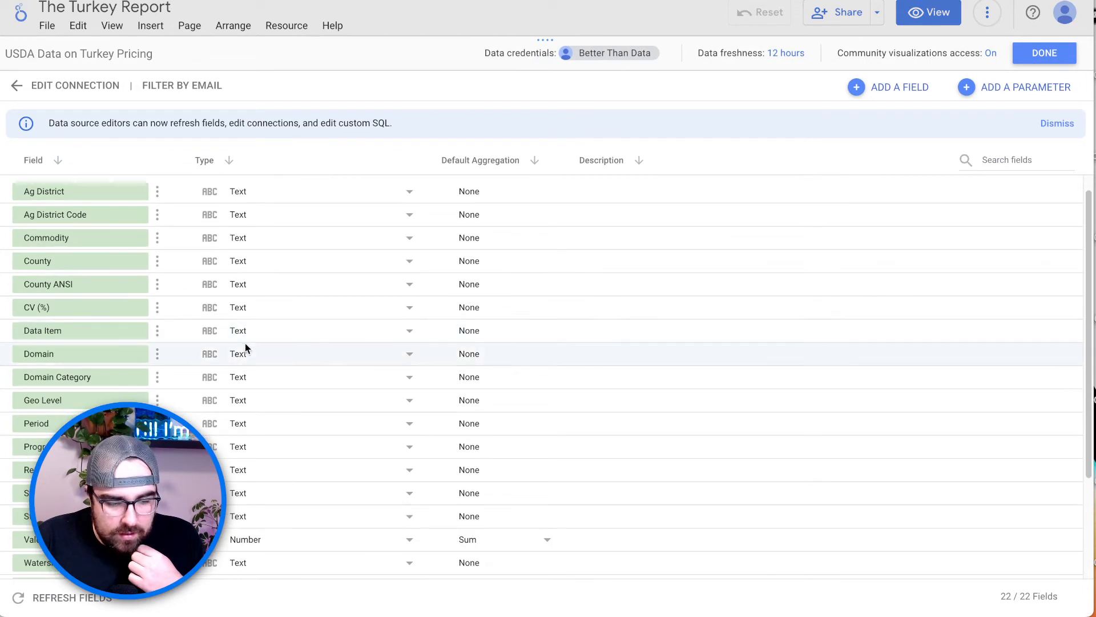
scroll(375, 389, down, 2)
scroll(372, 388, up, 3)
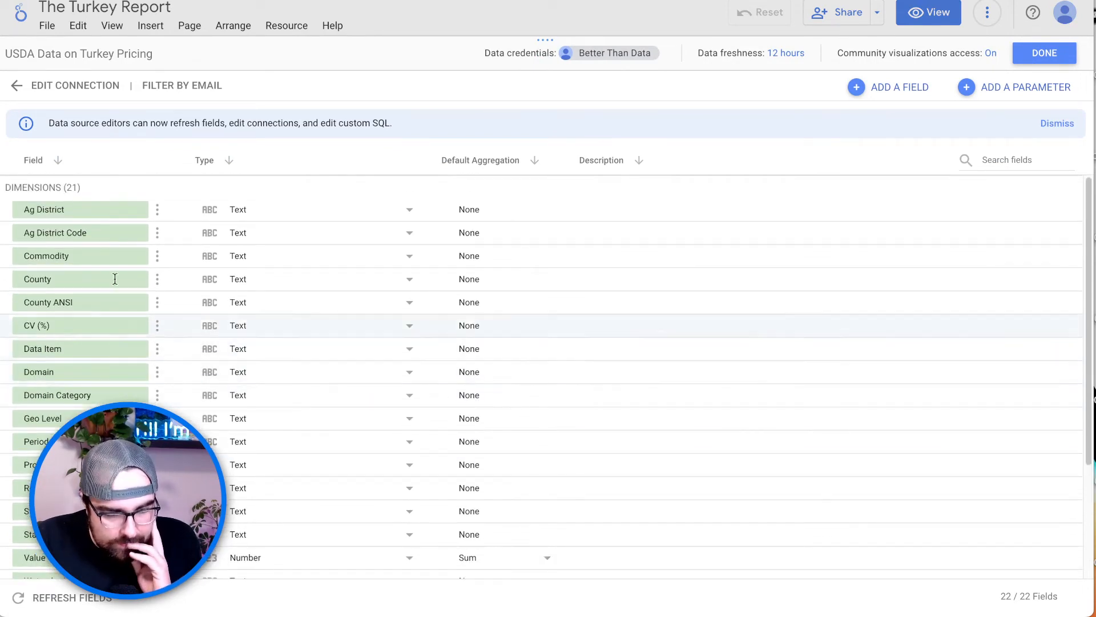
scroll(97, 333, down, 1)
scroll(98, 333, down, 6)
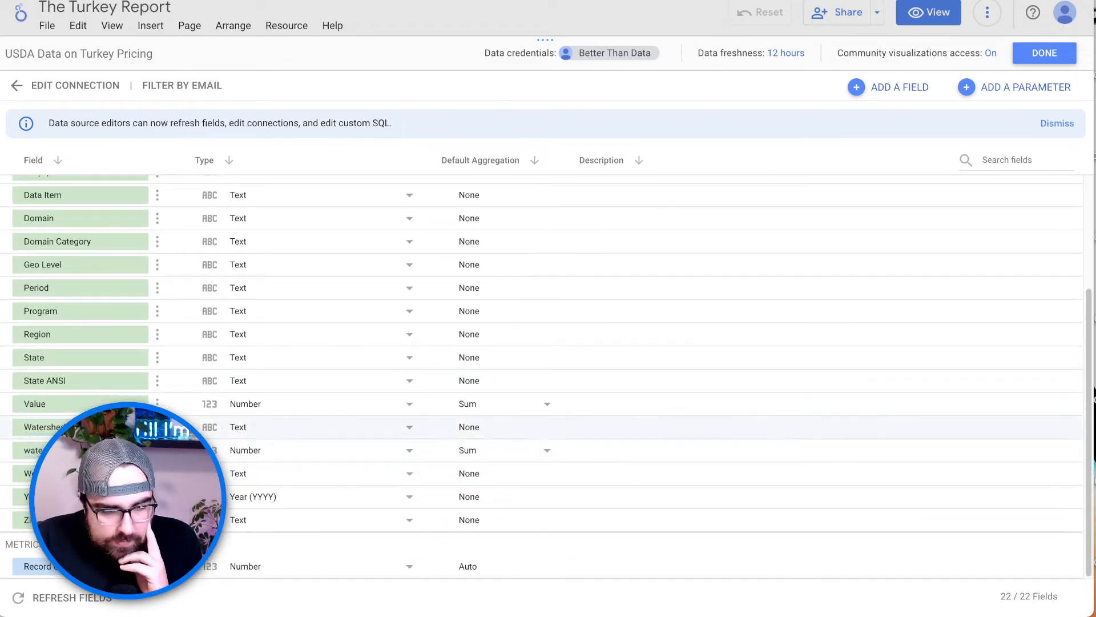
click(239, 360)
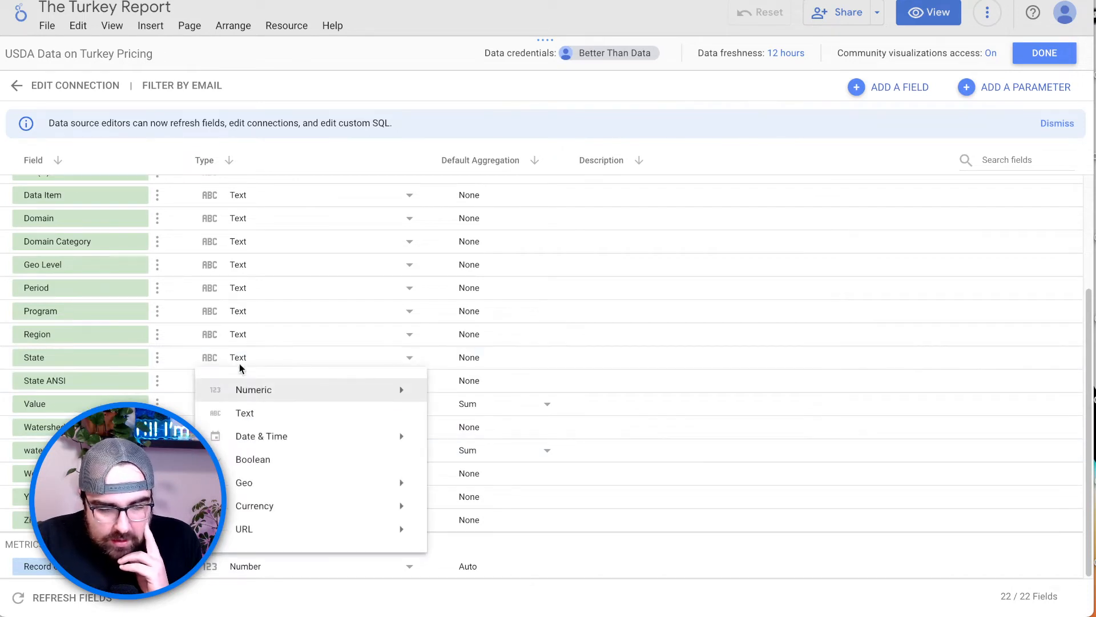
mouse_move(288, 482)
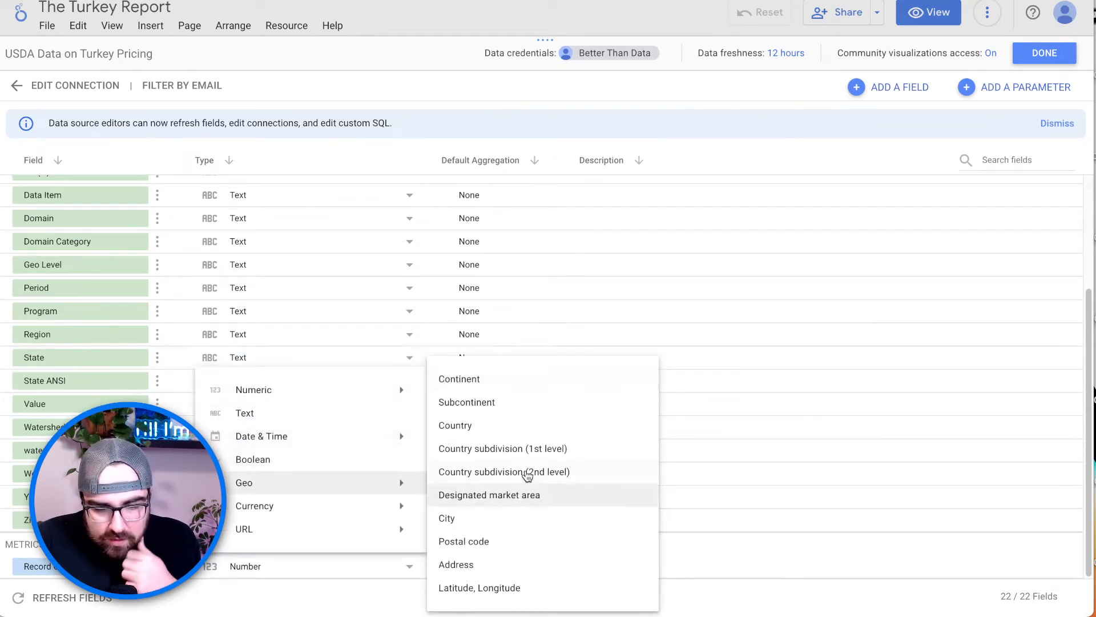
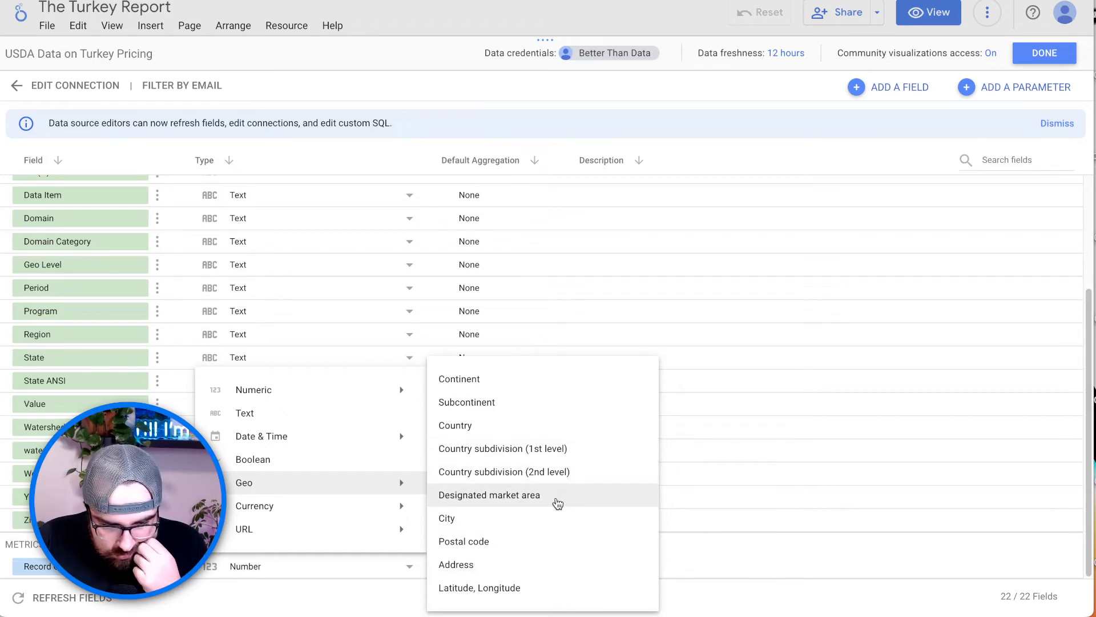
click(550, 471)
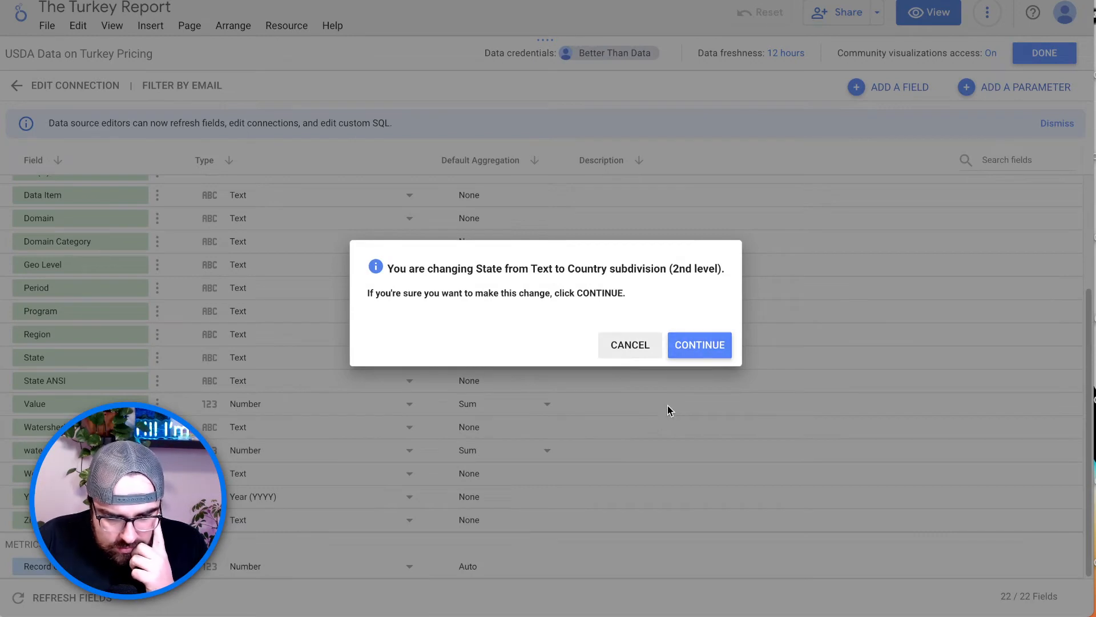
click(700, 344)
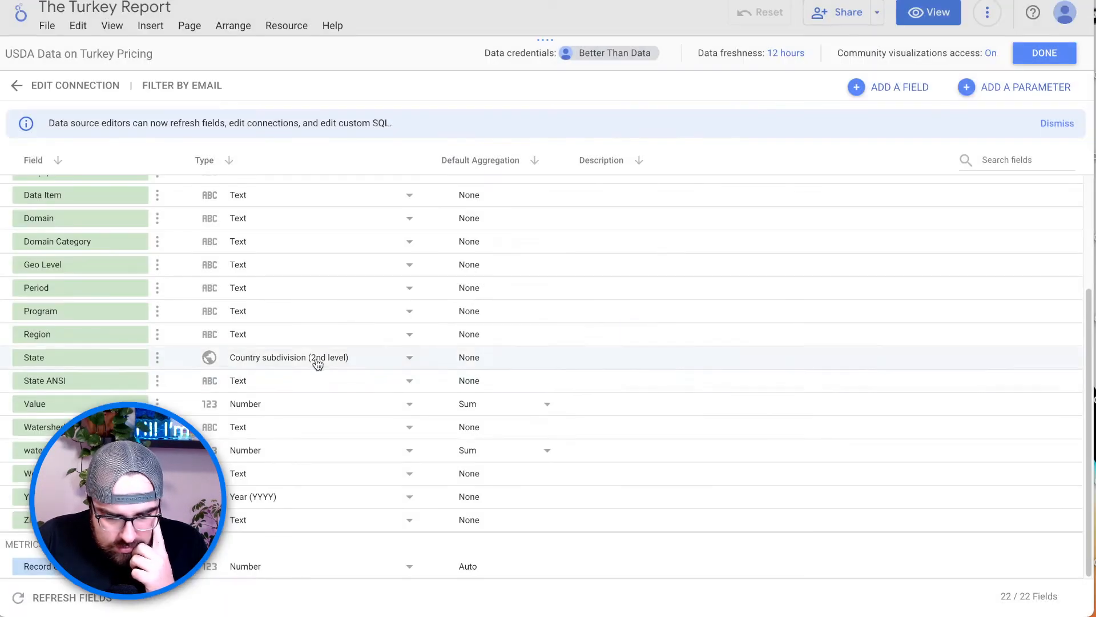
Step: Review the Geo type options for the State field again and finish editing the data source
click(347, 377)
click(347, 381)
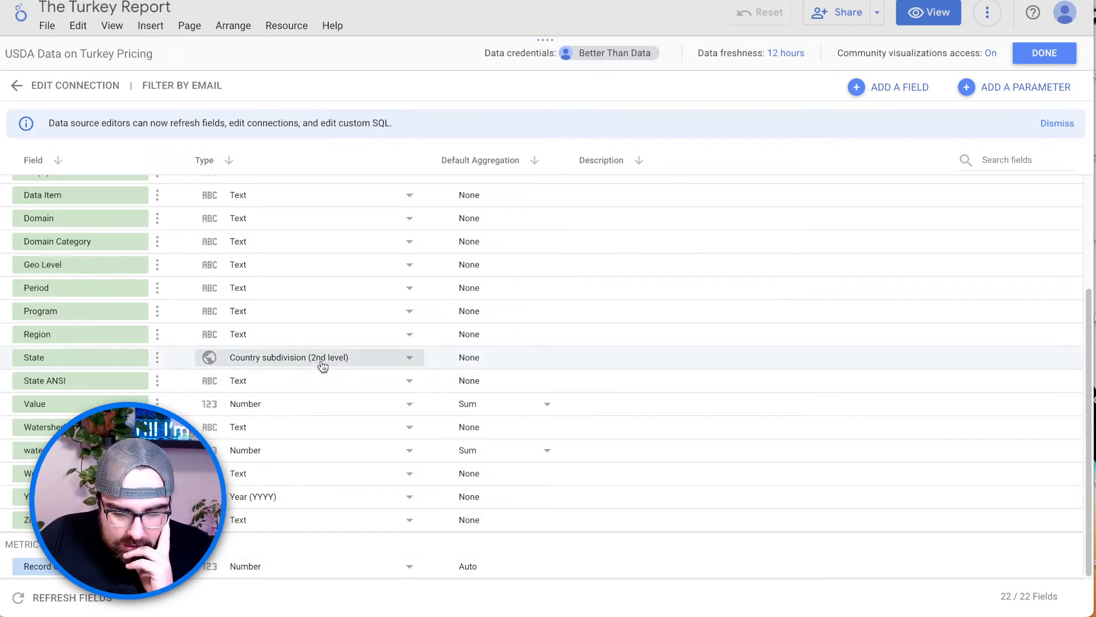
click(322, 361)
mouse_move(368, 393)
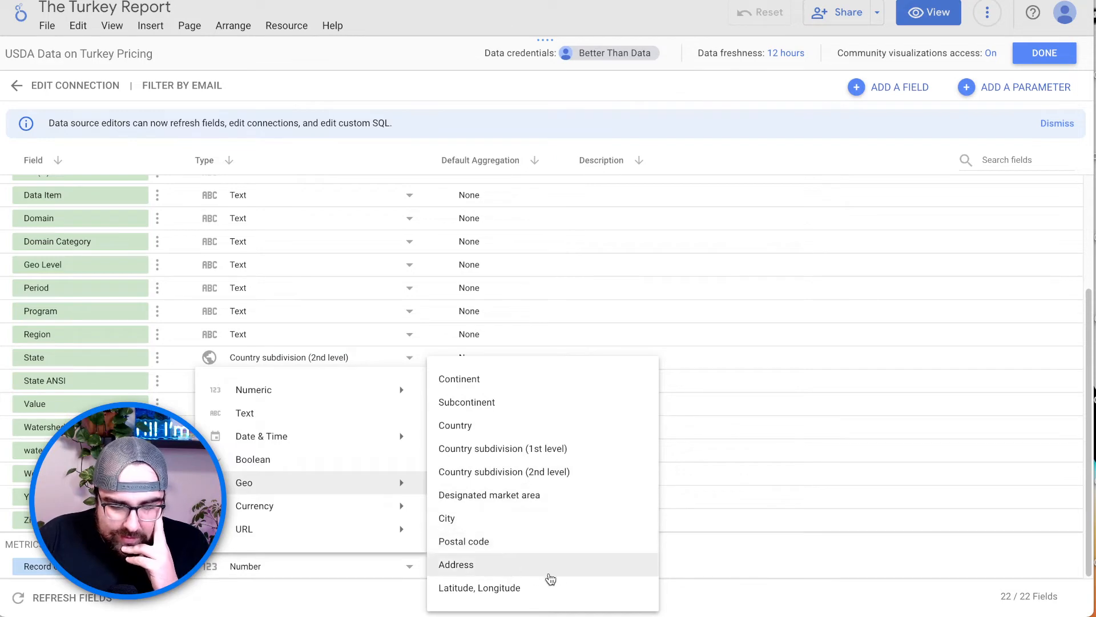
click(608, 307)
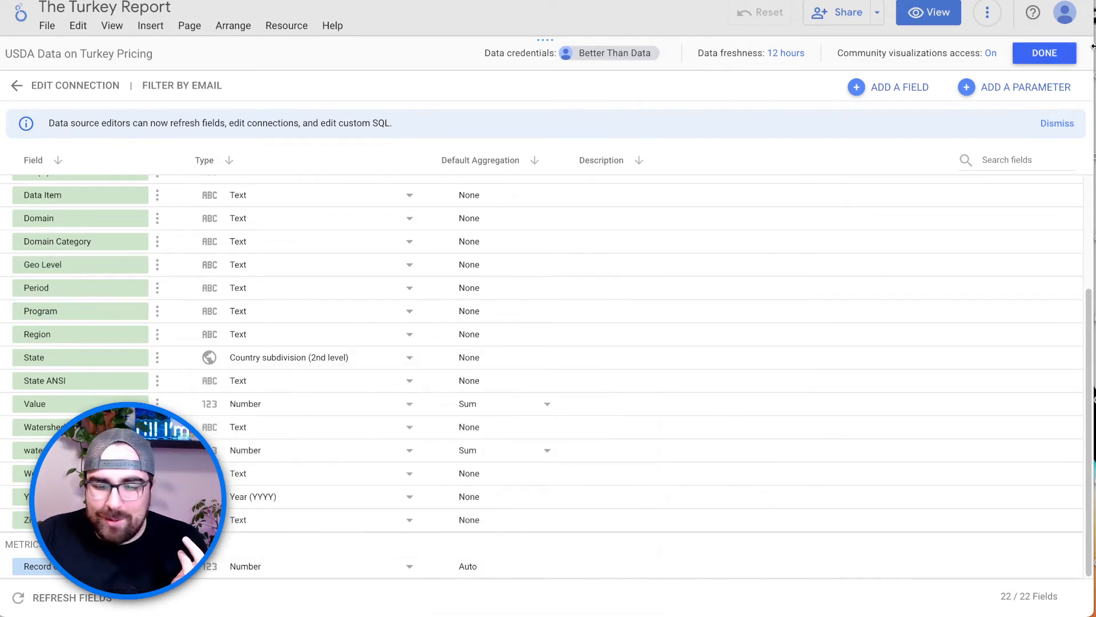
click(1044, 53)
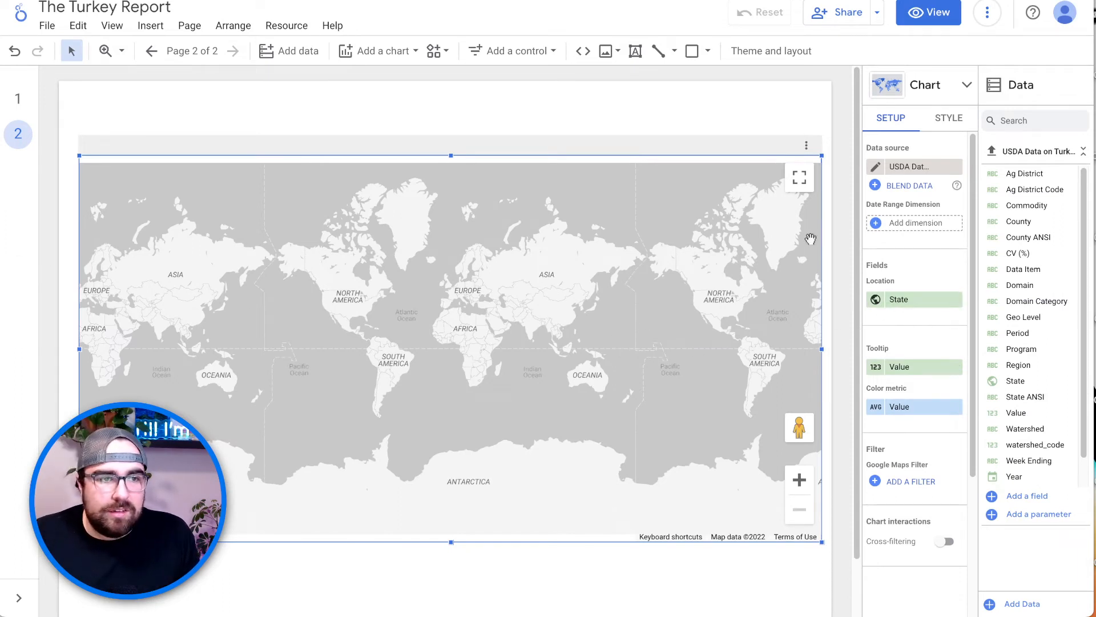
click(987, 13)
click(983, 51)
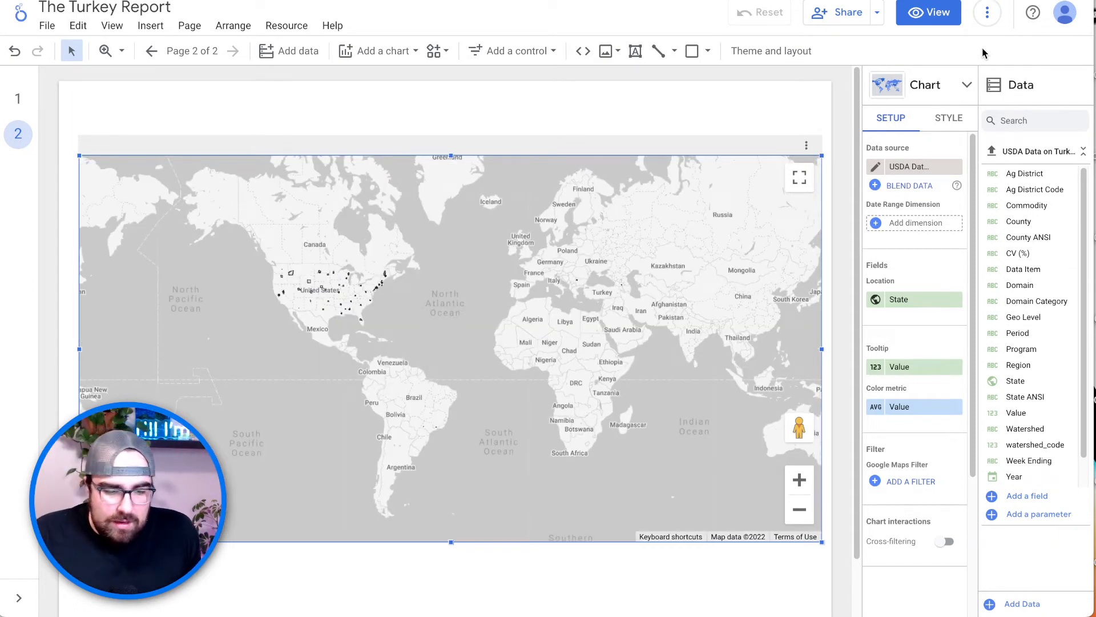
Step: Examine the filled areas and their tooltip values across the United States on the map
scroll(326, 295, up, 5)
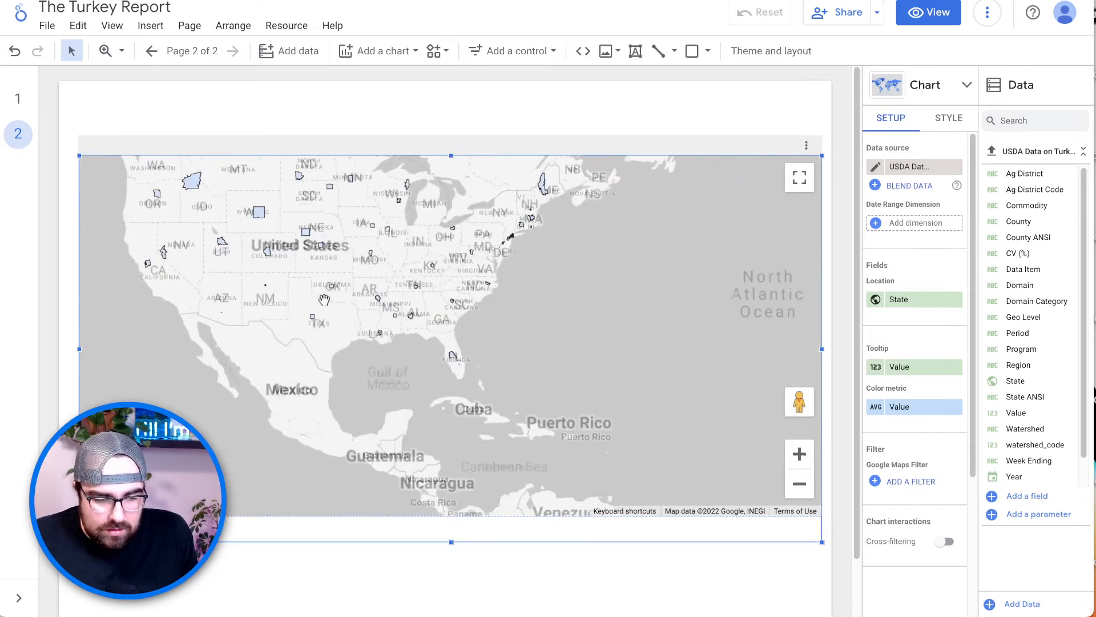
scroll(324, 300, up, 4)
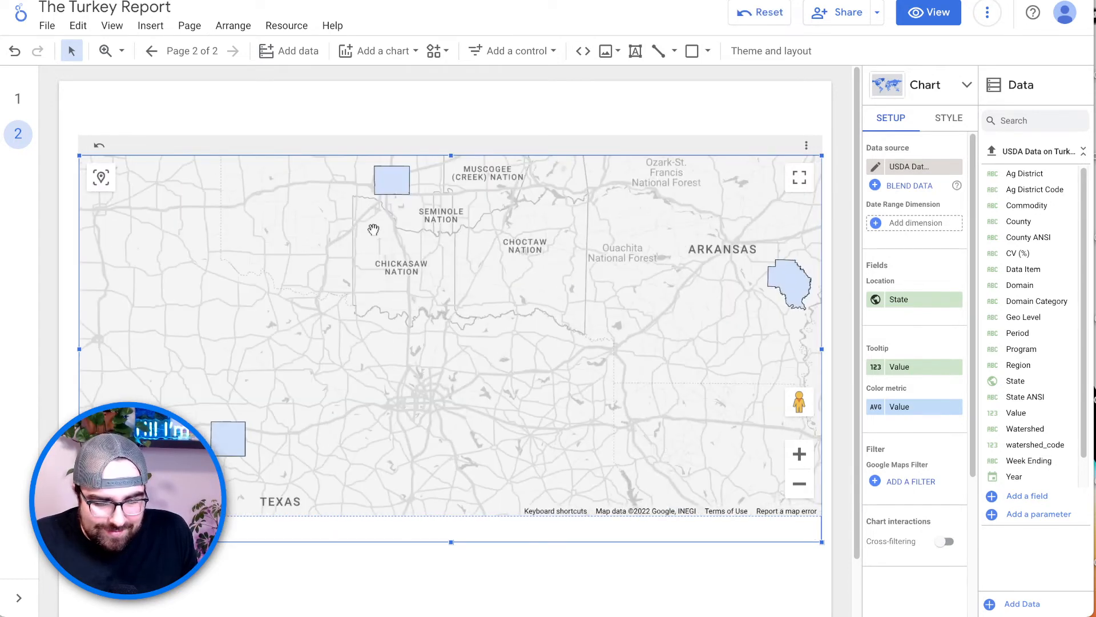
mouse_move(391, 195)
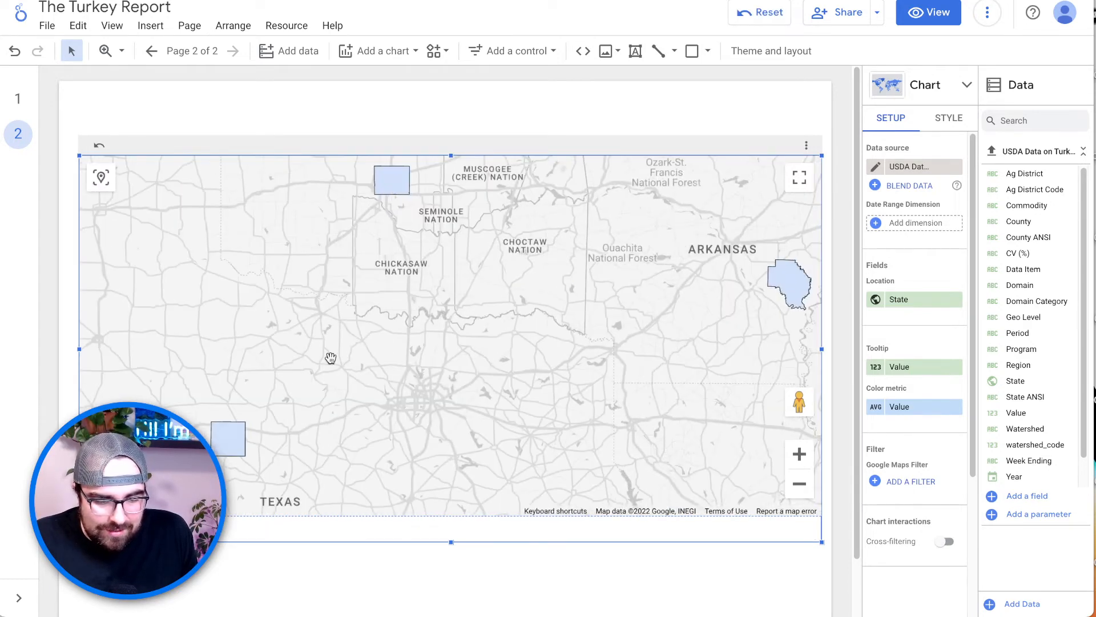
scroll(246, 427, down, 5)
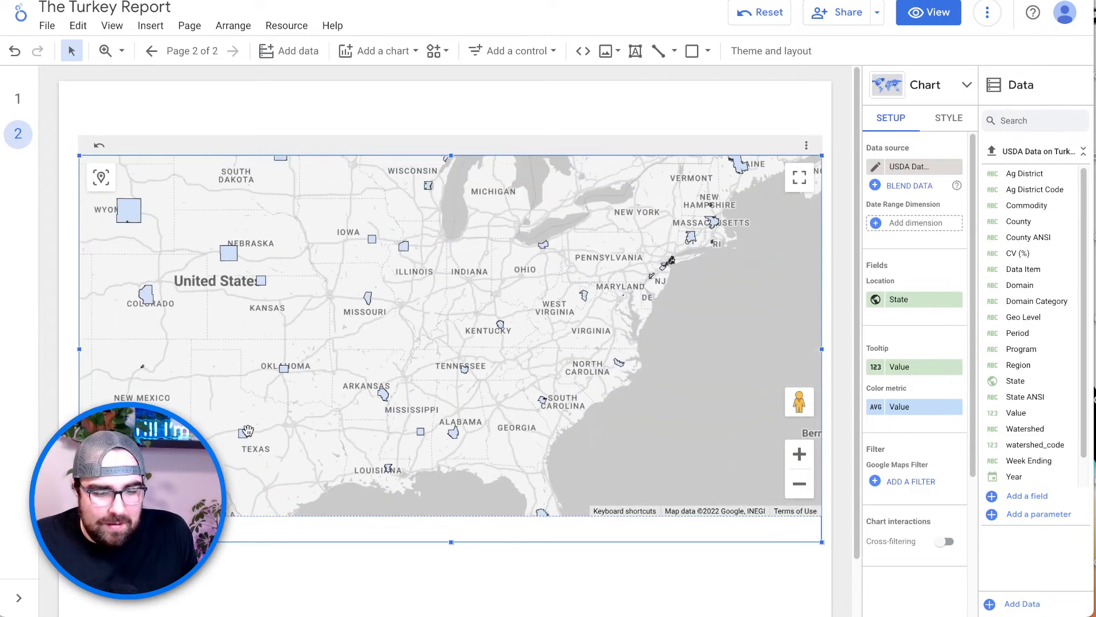
scroll(247, 430, down, 3)
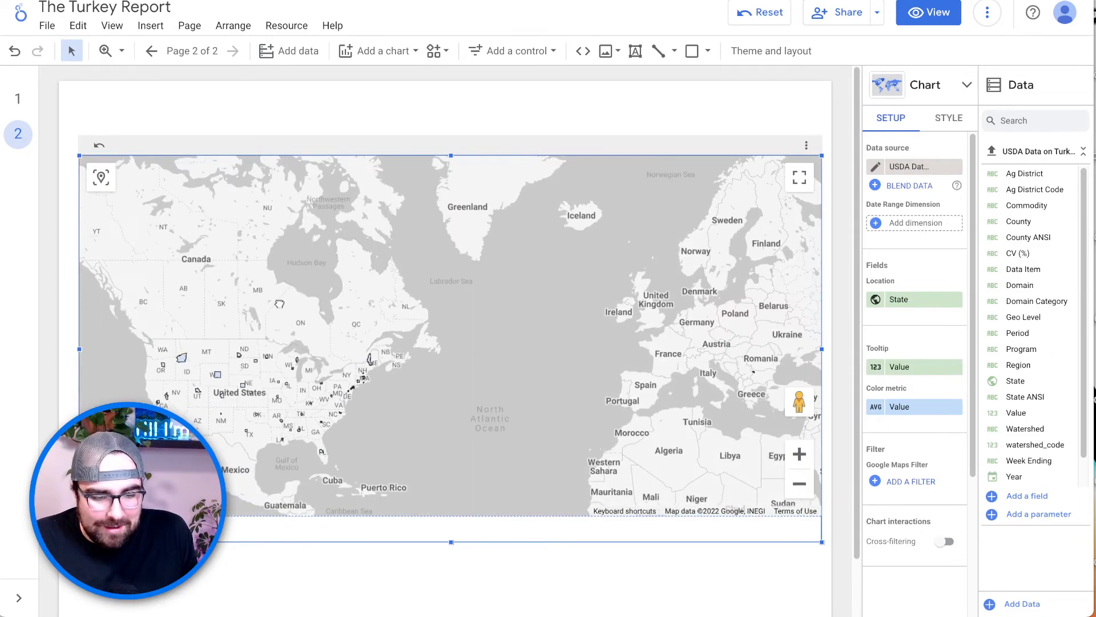
drag(314, 265, 336, 255)
scroll(339, 326, up, 4)
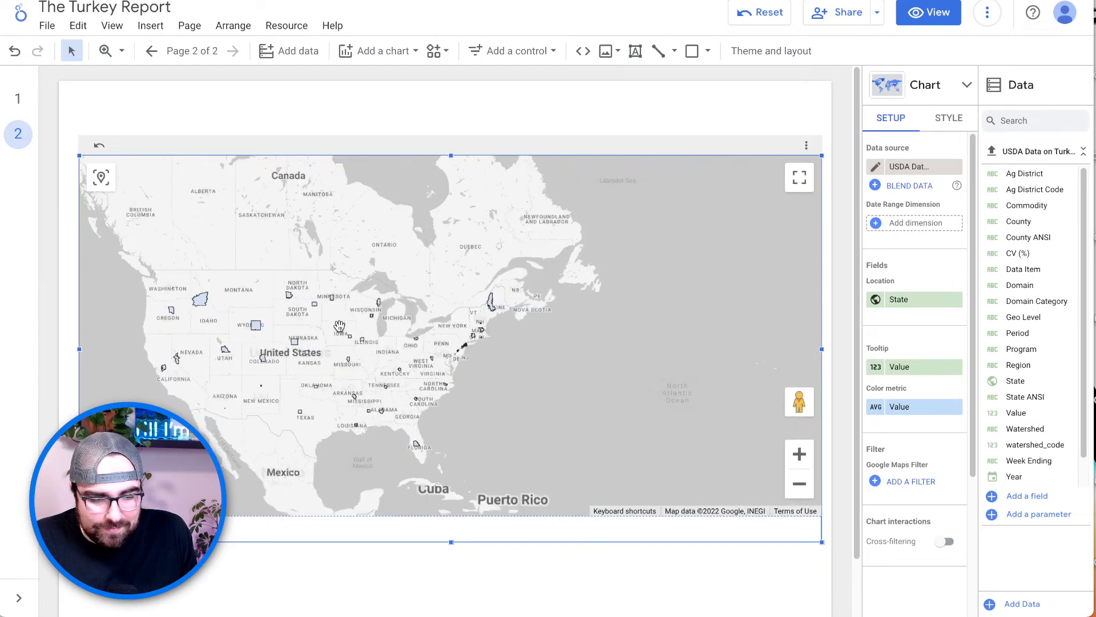
drag(406, 320, 498, 299)
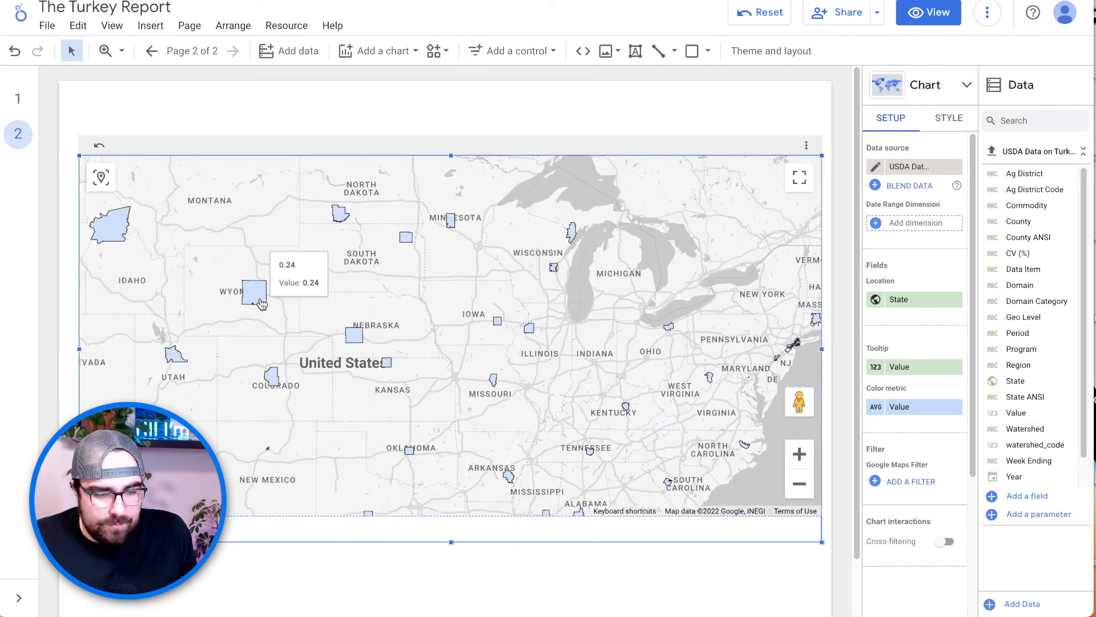
scroll(465, 508, down, 2)
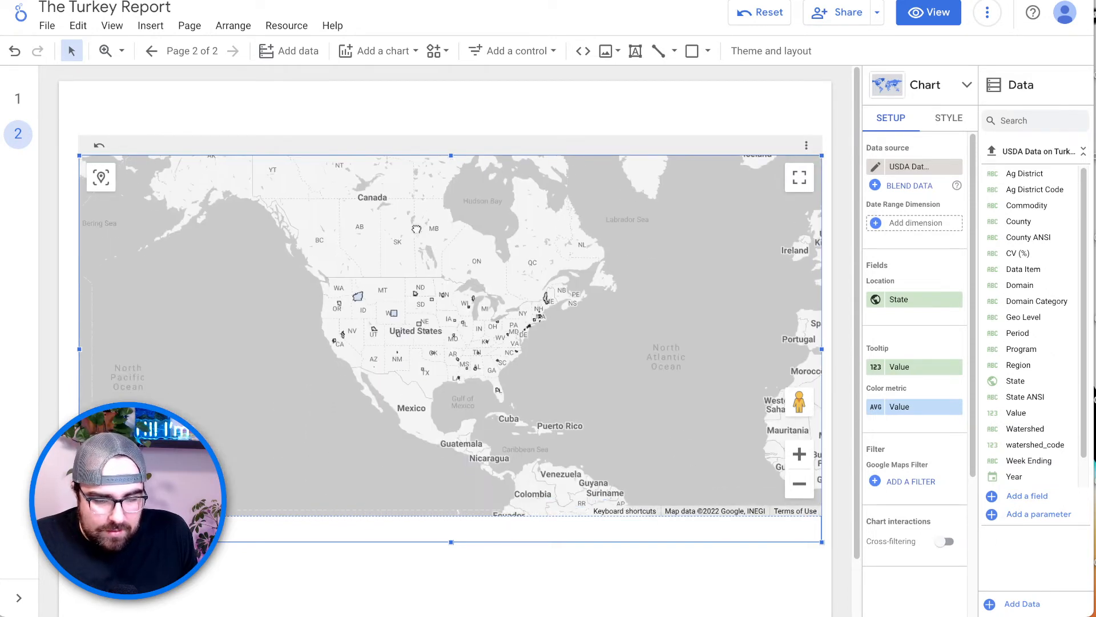
scroll(484, 358, up, 5)
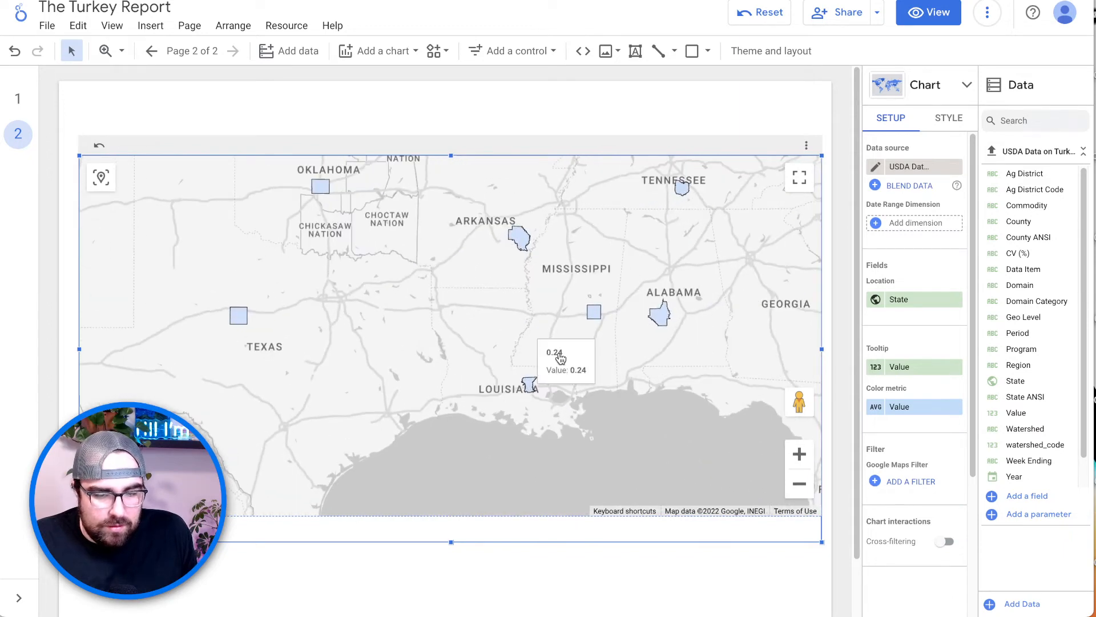
Step: Try the heatmap type for the State map, switch it to a bubble map, and shift it slightly down the page
click(926, 90)
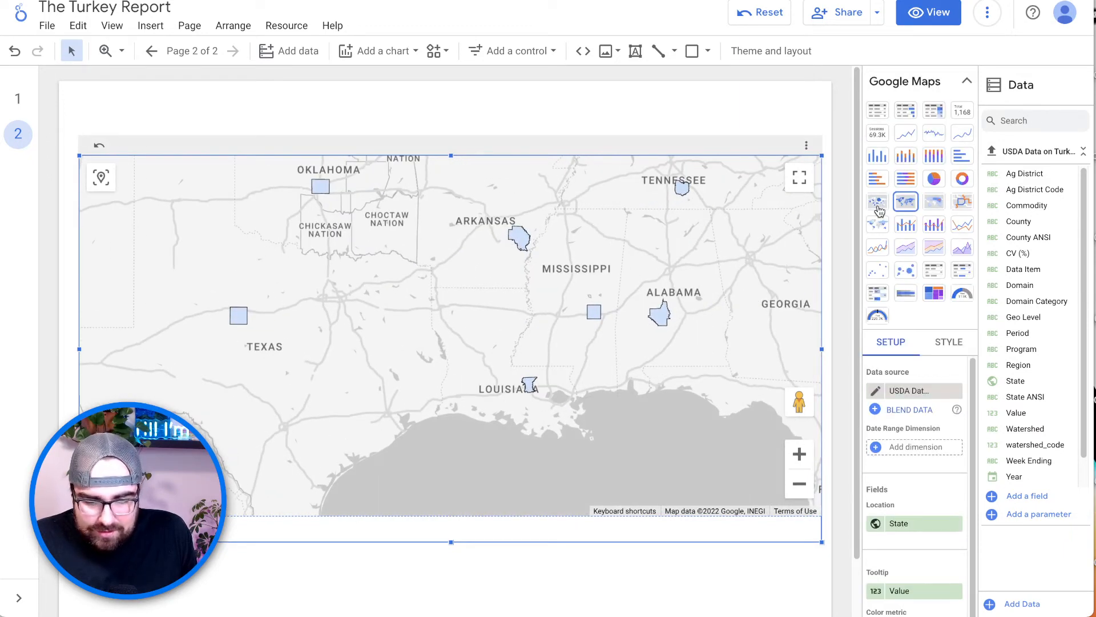
click(936, 211)
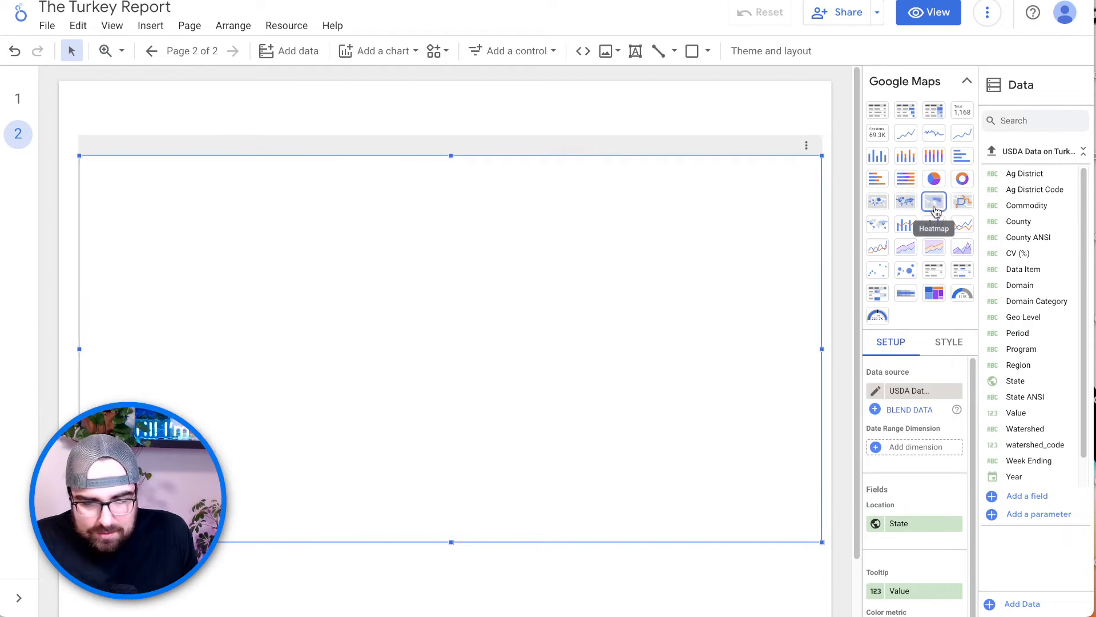
click(878, 204)
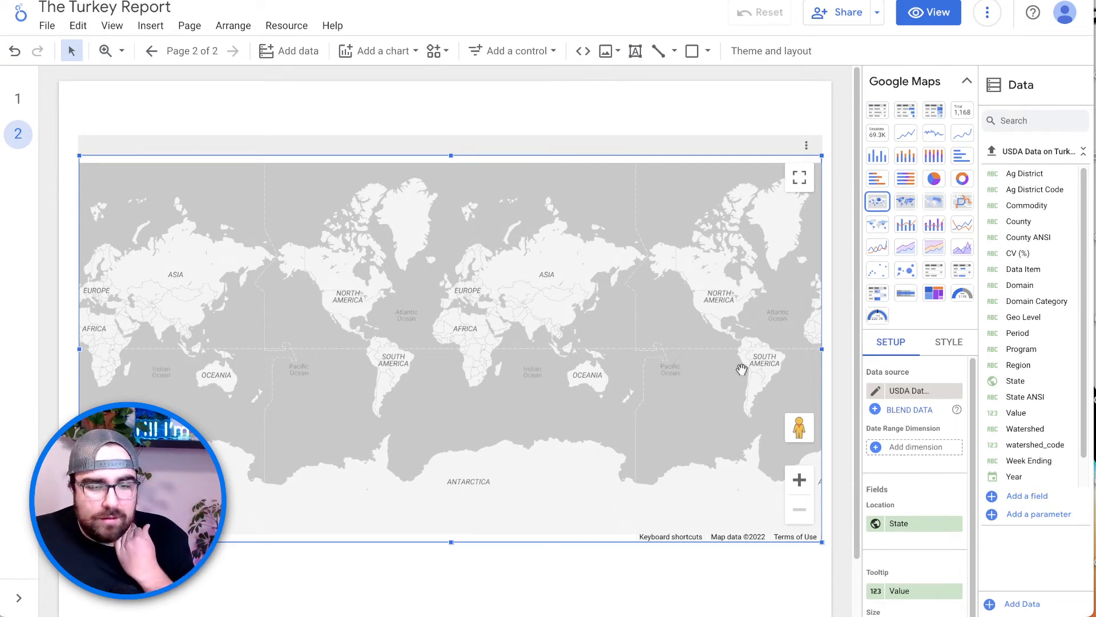
drag(570, 152, 568, 162)
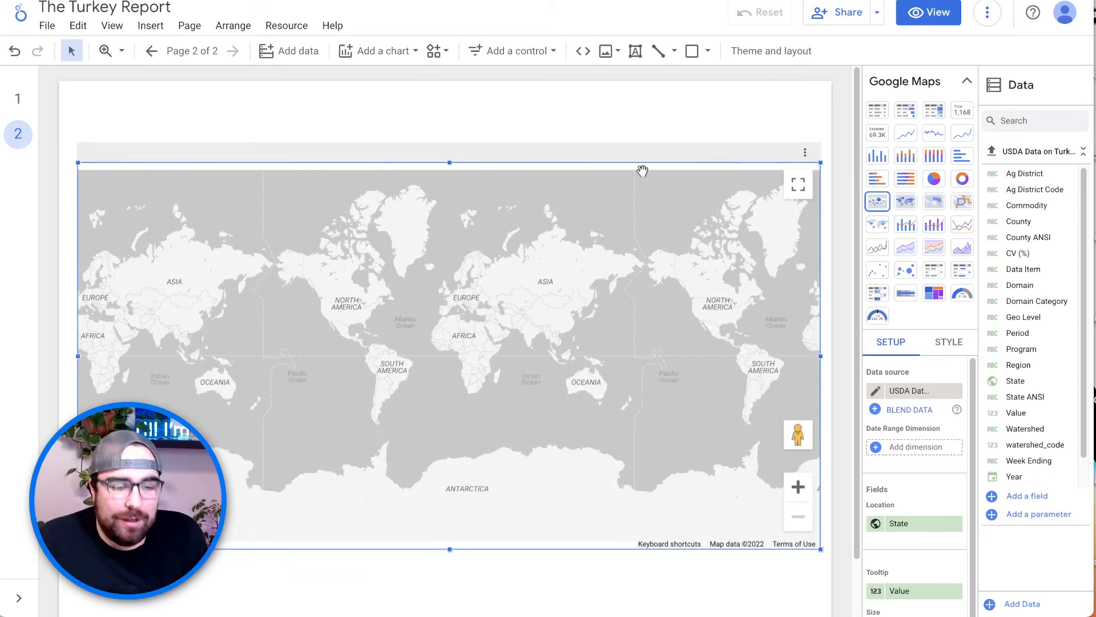
click(589, 132)
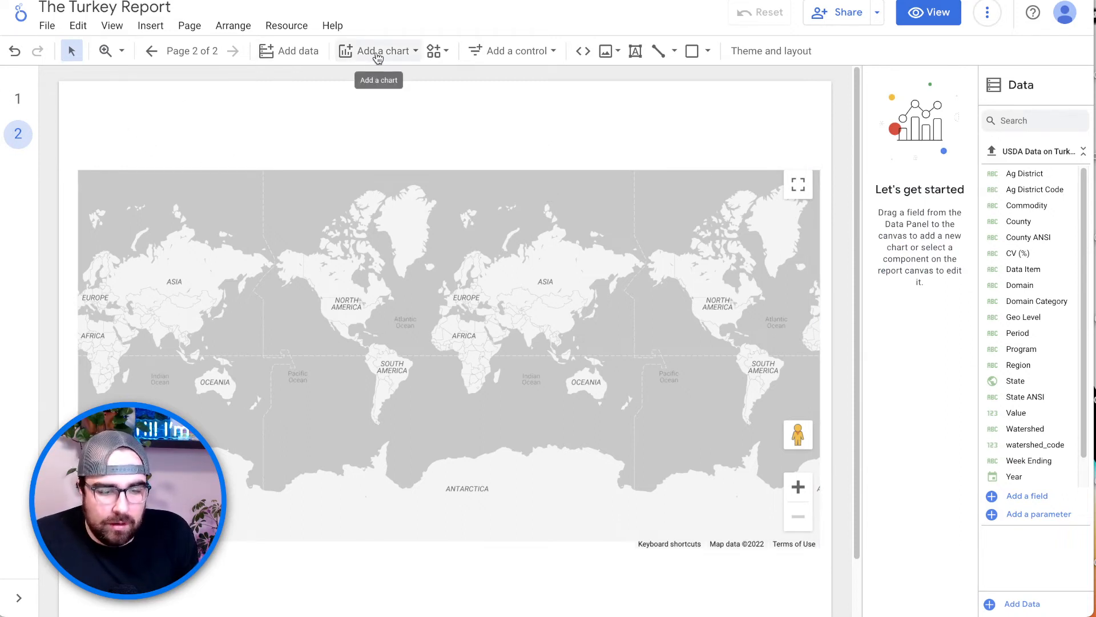
Step: Add a third page to the report
click(195, 50)
mouse_move(870, 571)
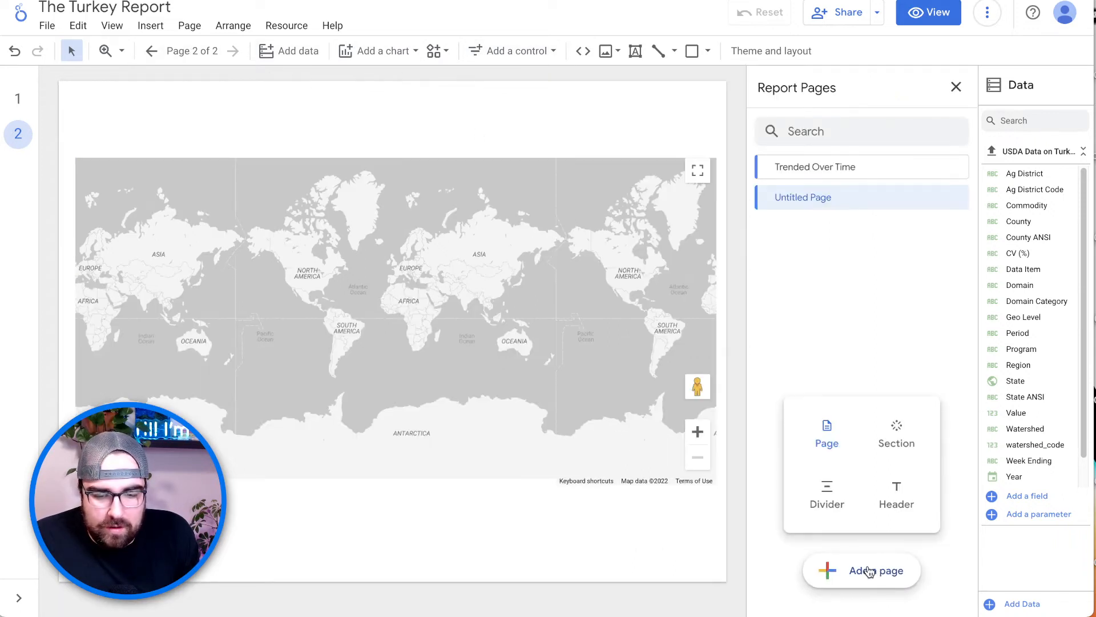
click(869, 571)
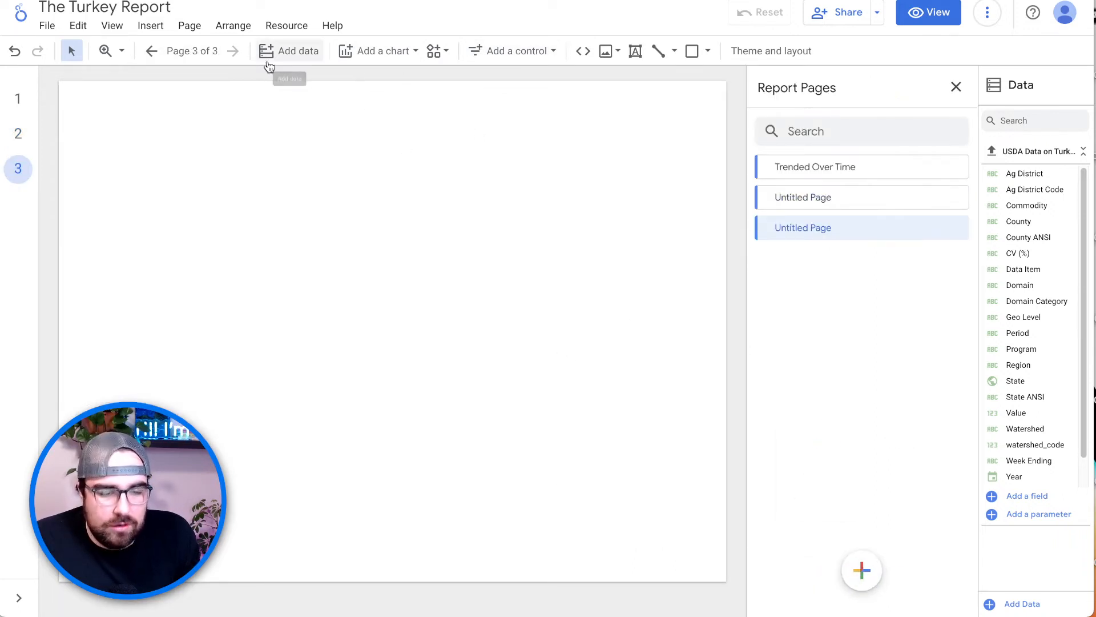
Step: Insert a plain table as a tall block covering the left part of page 3 and shift it slightly down
click(379, 57)
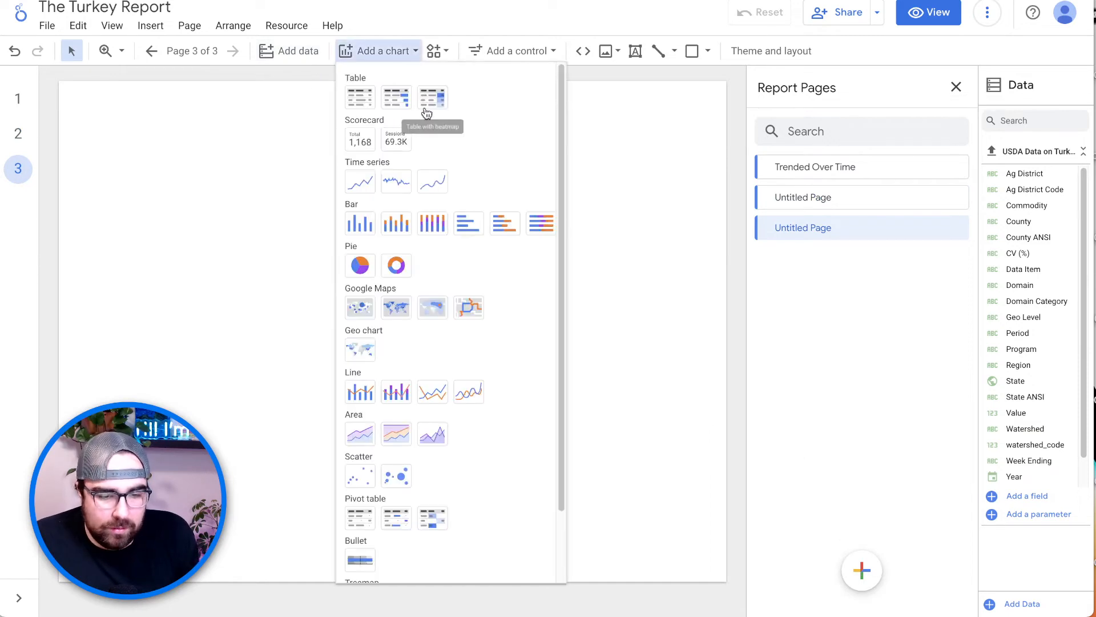
click(358, 105)
mouse_move(99, 127)
mouse_down()
mouse_move(222, 247)
mouse_move(429, 555)
mouse_up()
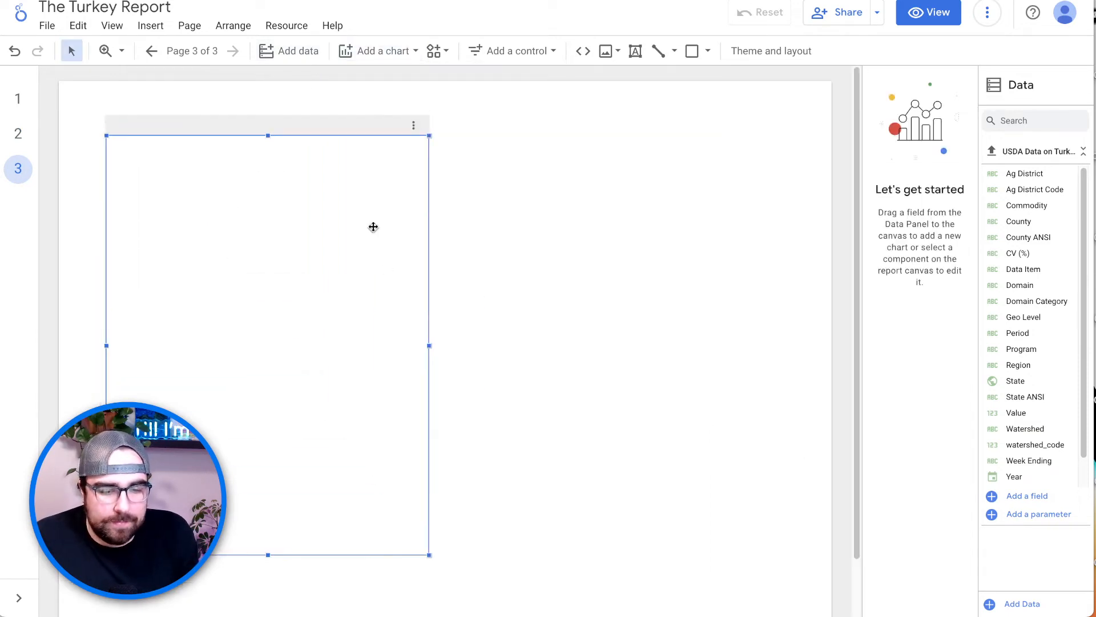
drag(328, 134, 317, 155)
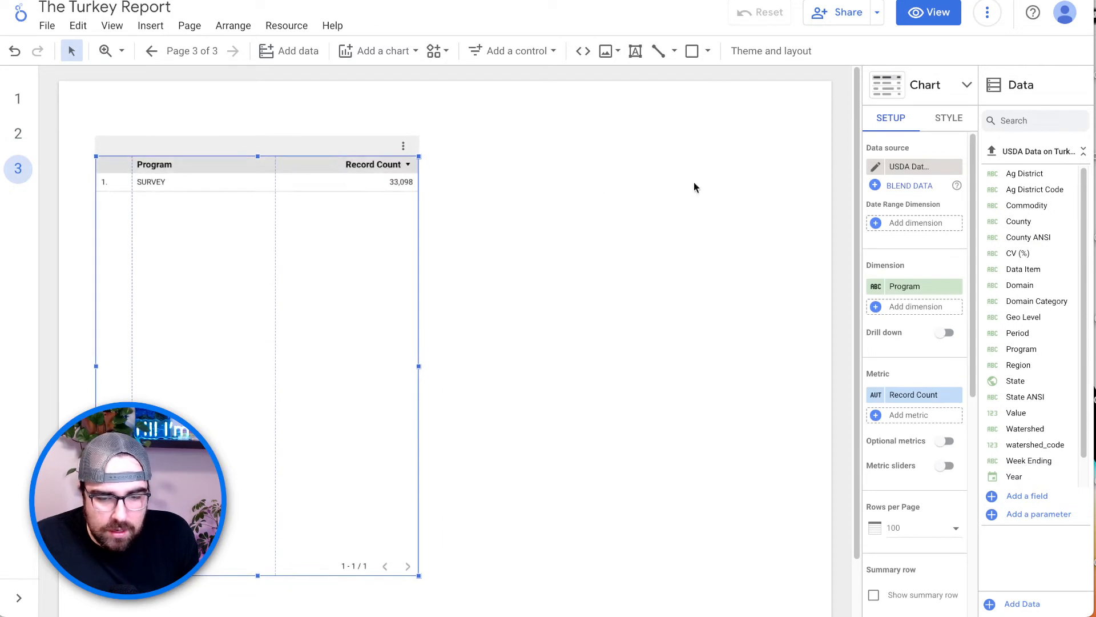
Step: Set the page 3 table's dimension to Year
click(896, 286)
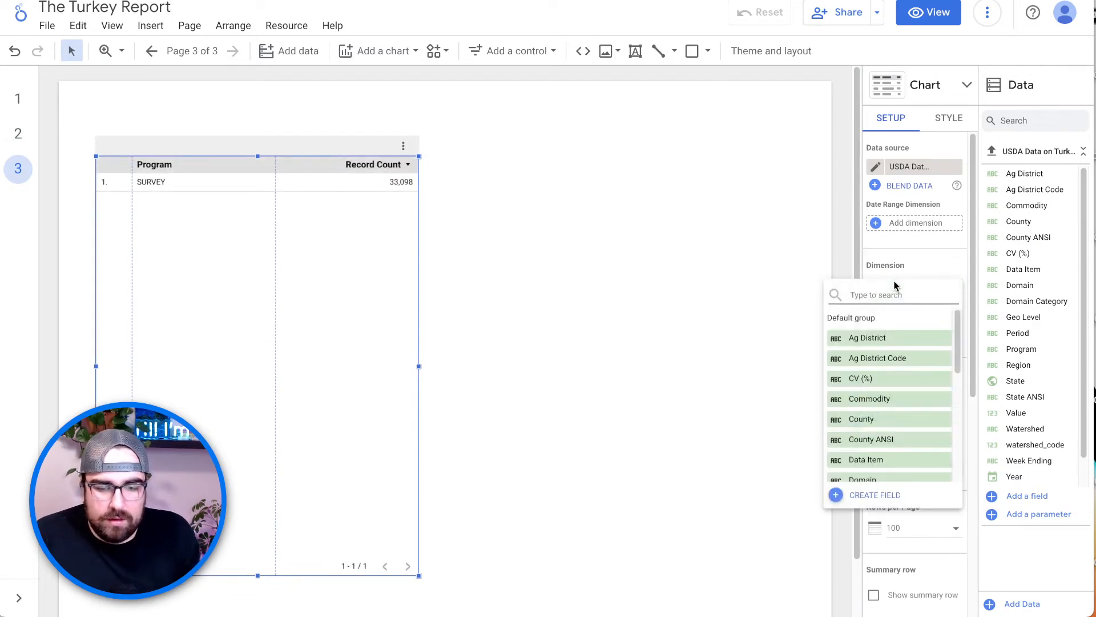
text(year)
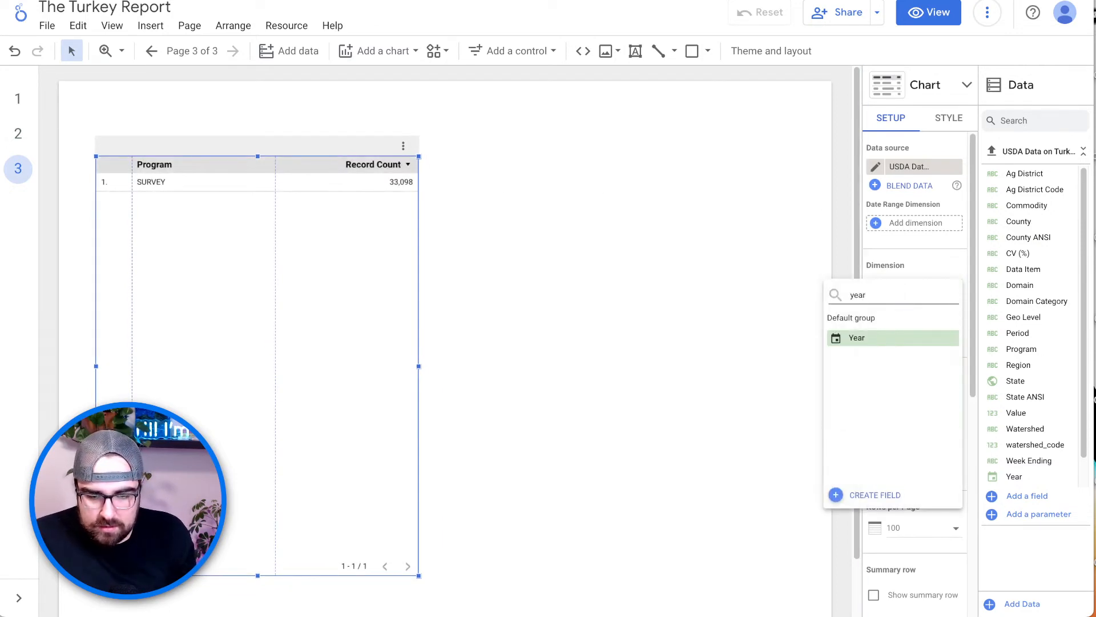
click(886, 338)
Step: Replace the Year table's metric with Value and aggregate it as Average
click(936, 394)
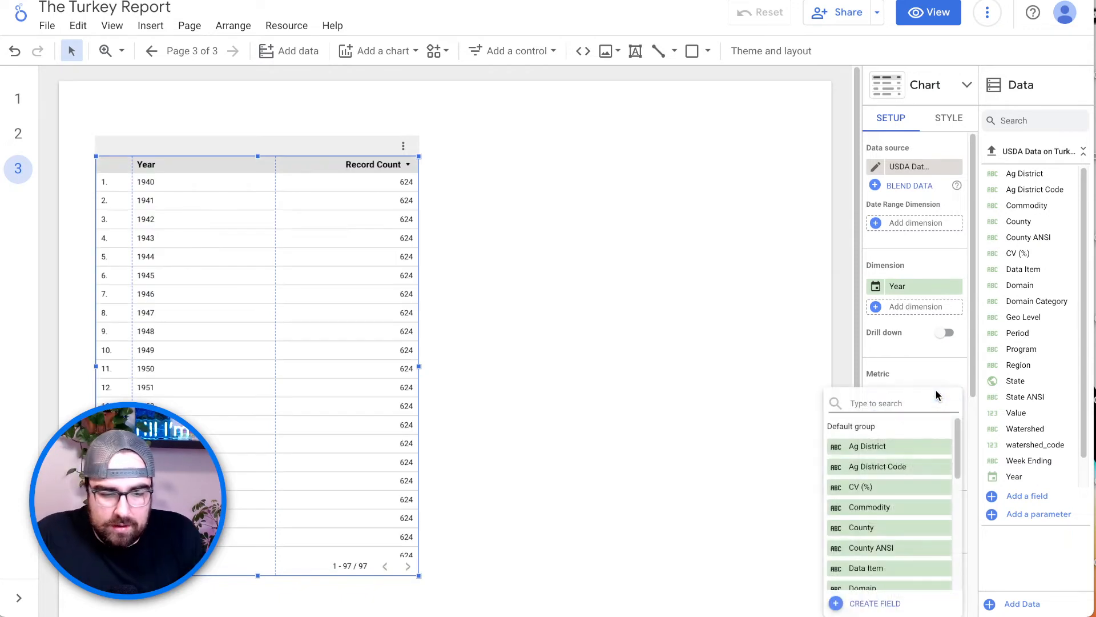
text(amoun)
key(BackSpace)
key(BackSpace)
key(BackSpace)
key(BackSpace)
key(BackSpace)
text(t)
key(BackSpace)
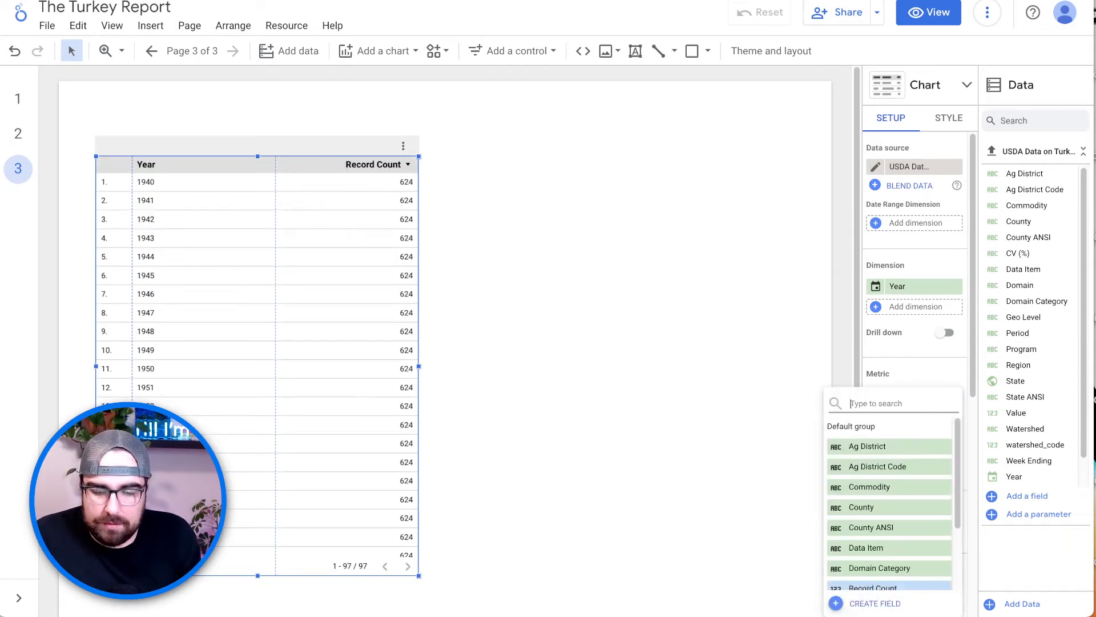
text(to)
key(BackSpace)
key(BackSpace)
text(value)
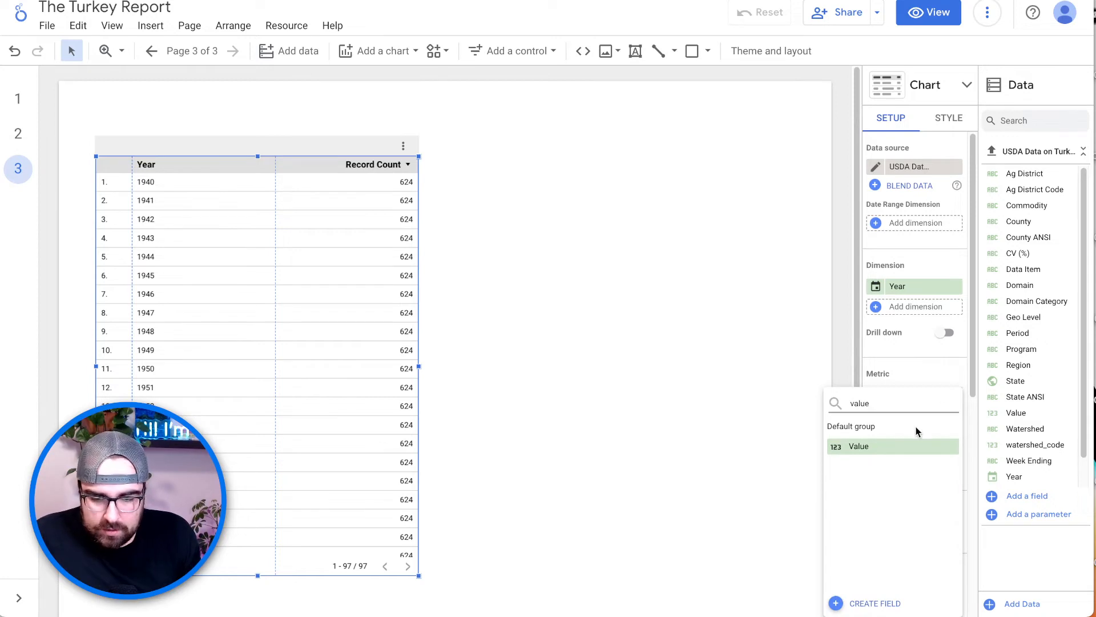
click(914, 446)
click(875, 392)
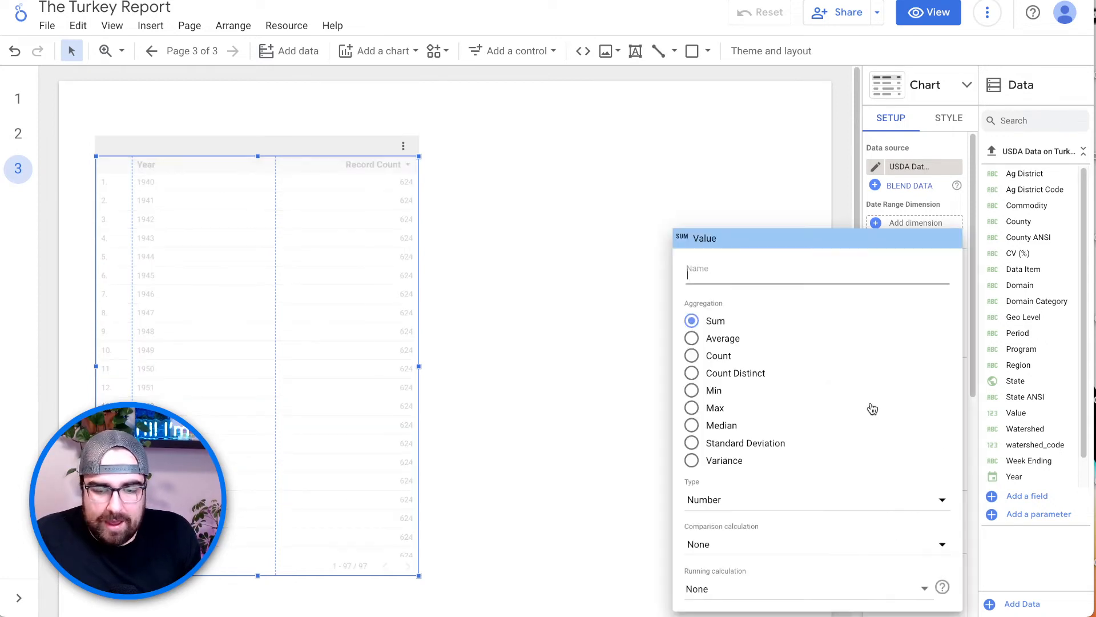
click(722, 342)
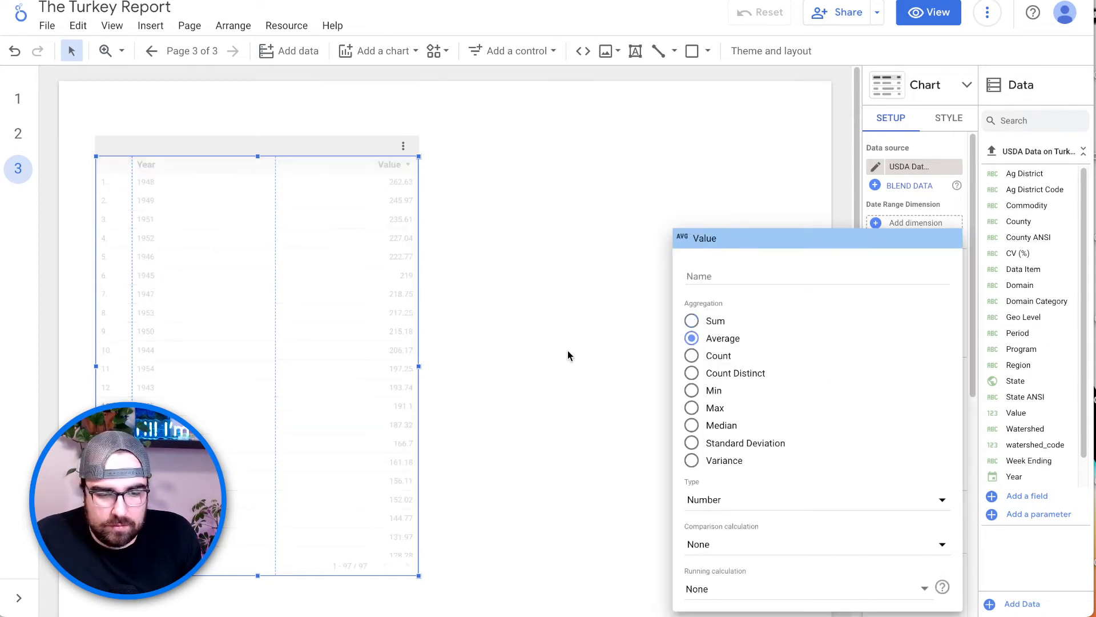
click(548, 349)
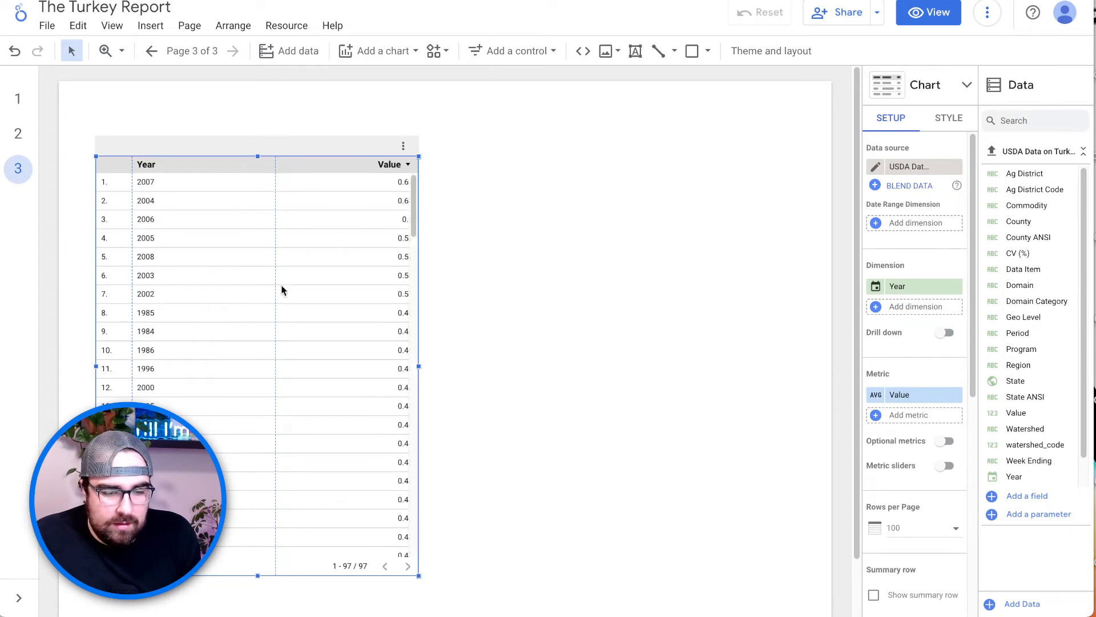
Step: Sort the Year table by Year in ascending order
scroll(878, 419, down, 5)
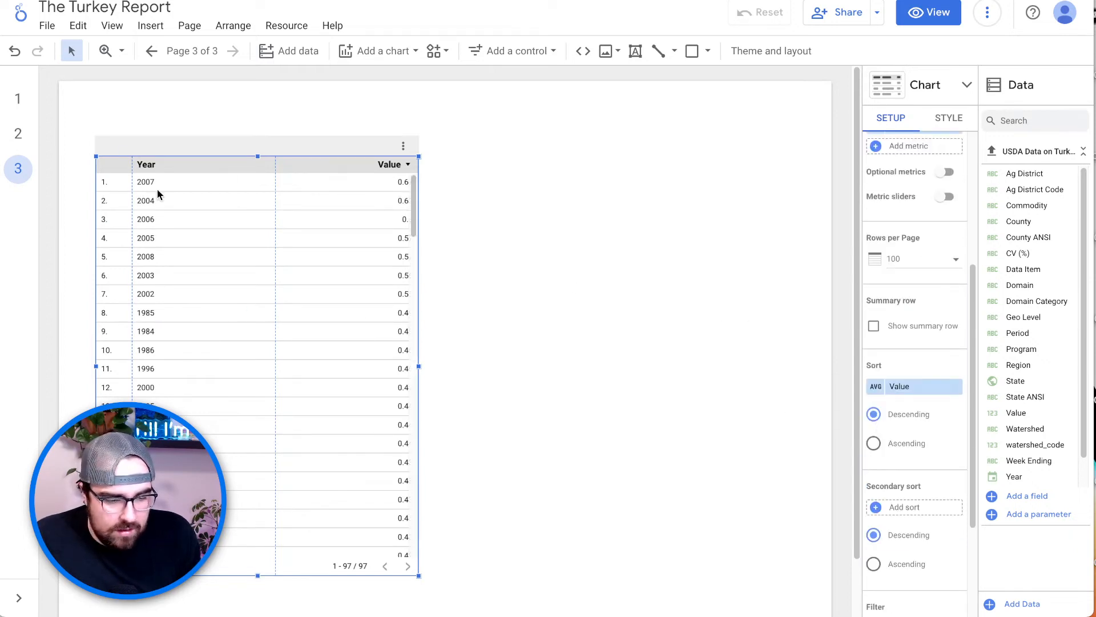
click(915, 386)
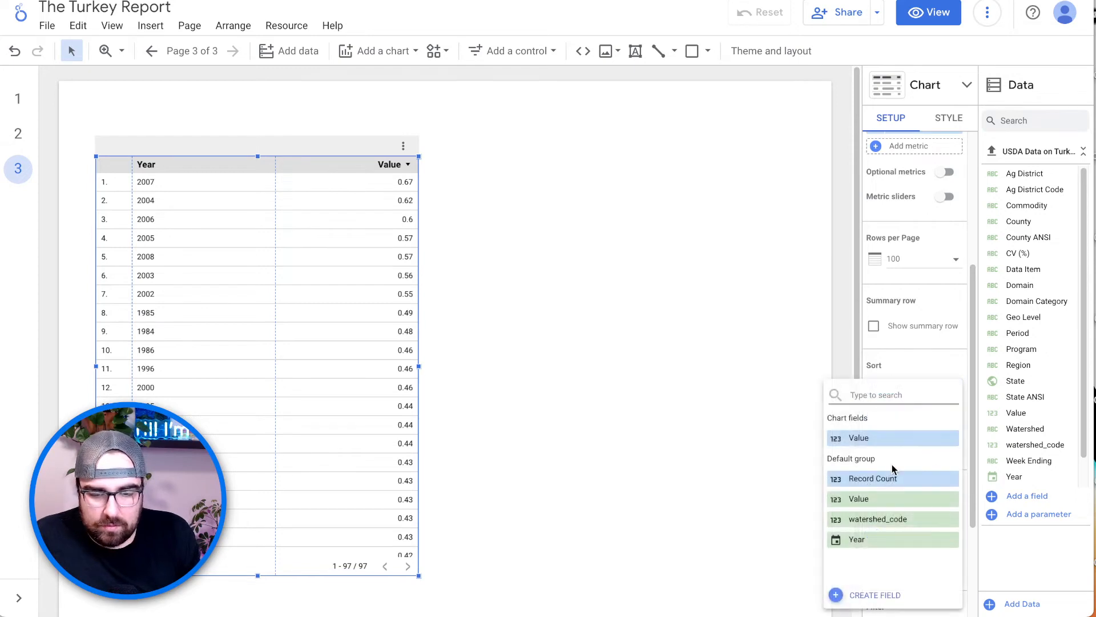
click(905, 539)
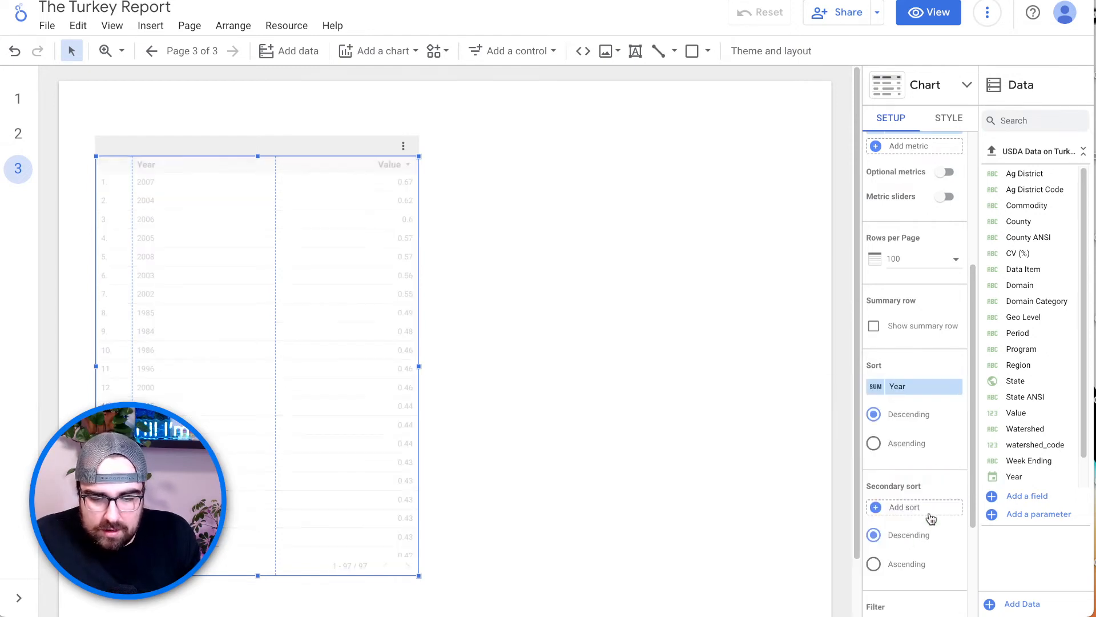
click(898, 446)
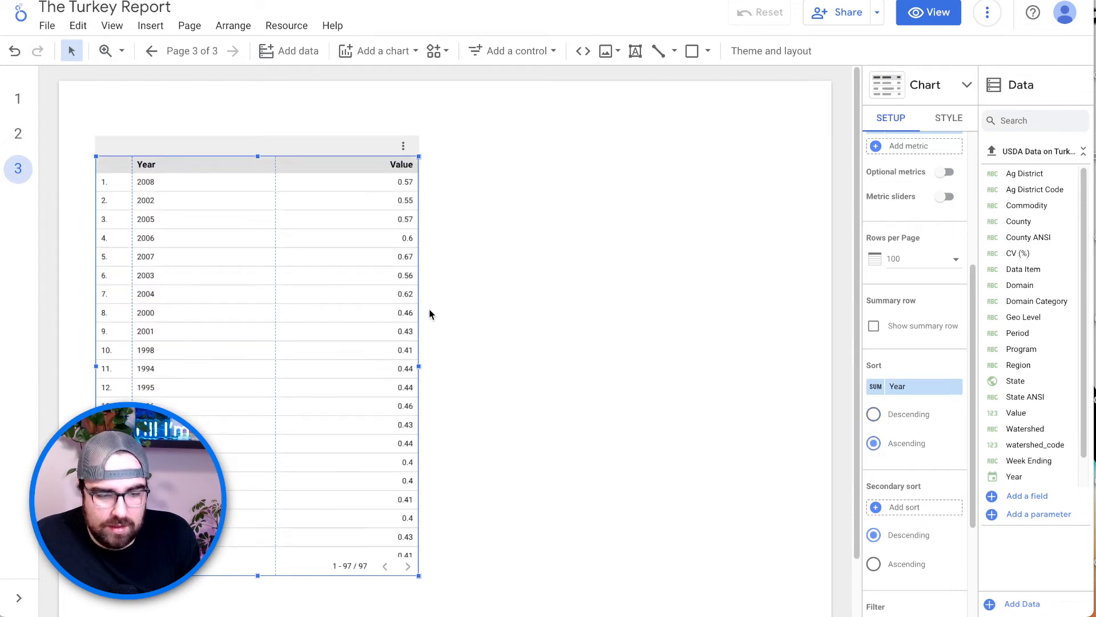
Step: Duplicate the Year table beside the original and set the copy's dimension to State
drag(315, 149, 618, 135)
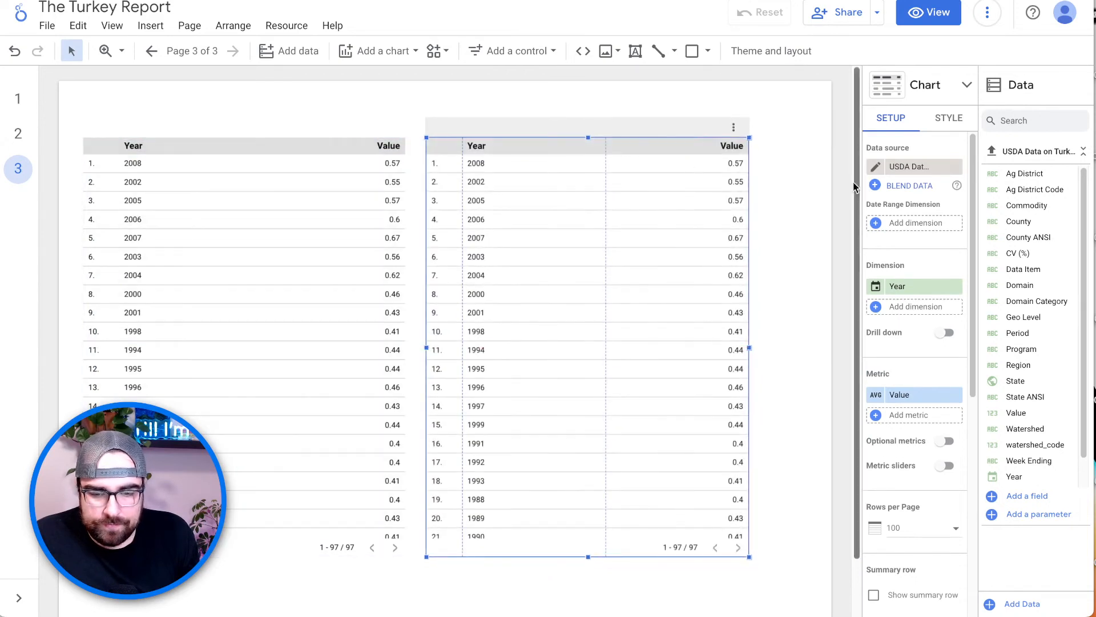
click(904, 288)
text(state)
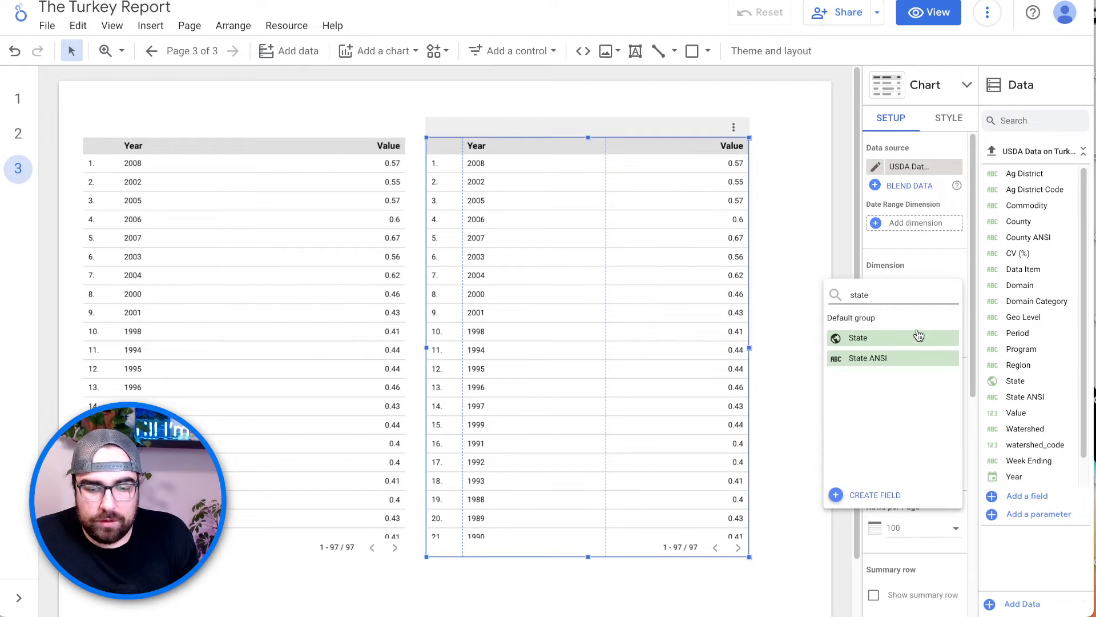
click(917, 337)
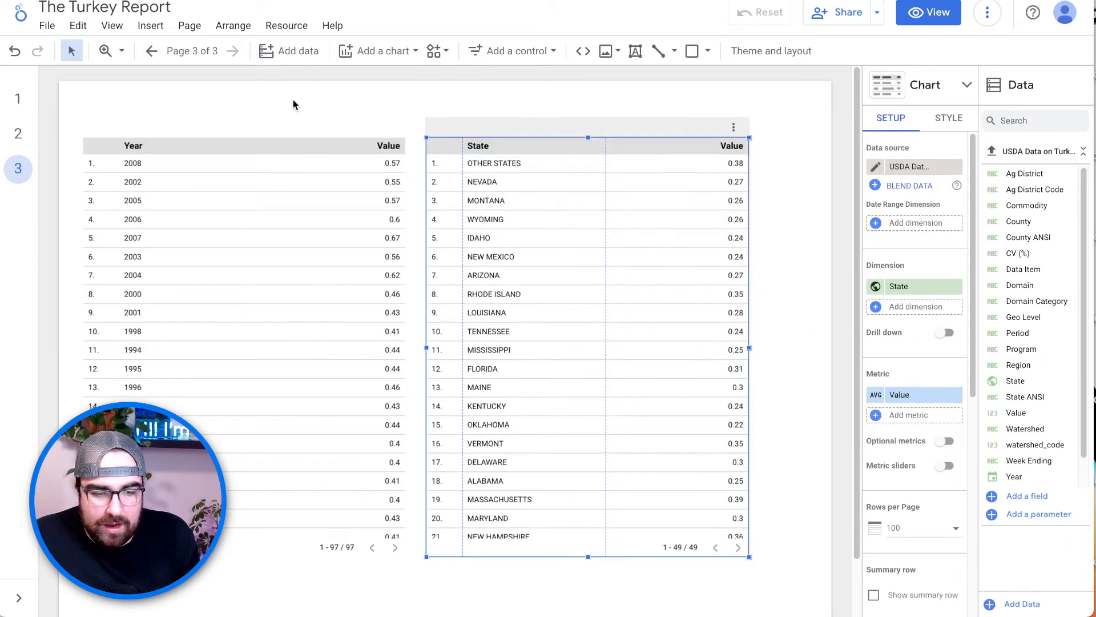
Step: Select both tables and shift them together down and slightly to the right to free space above them
drag(294, 103, 550, 175)
scroll(561, 341, down, 1)
scroll(562, 345, down, 1)
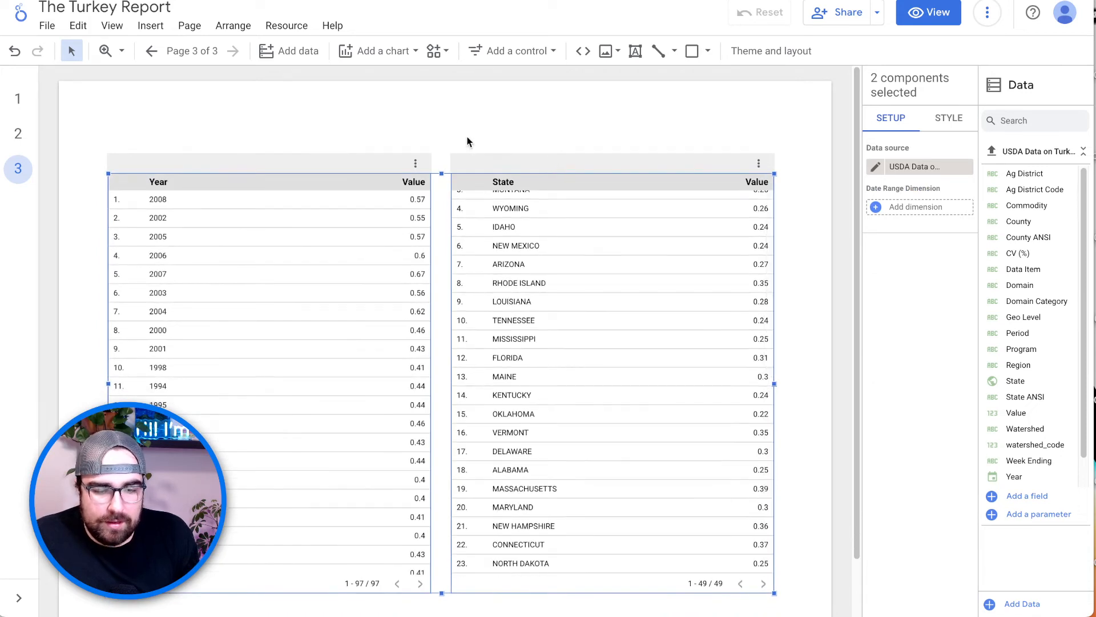
Step: Insert a Total scorecard and place it just above the start of the Year table
click(394, 51)
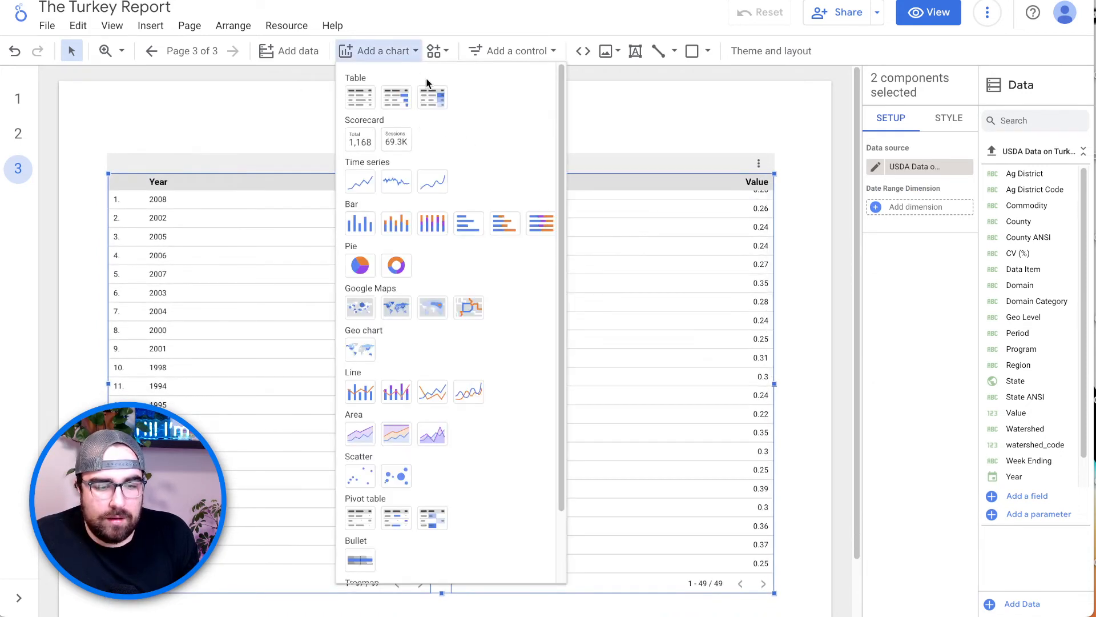
click(358, 143)
click(74, 87)
drag(136, 83, 178, 105)
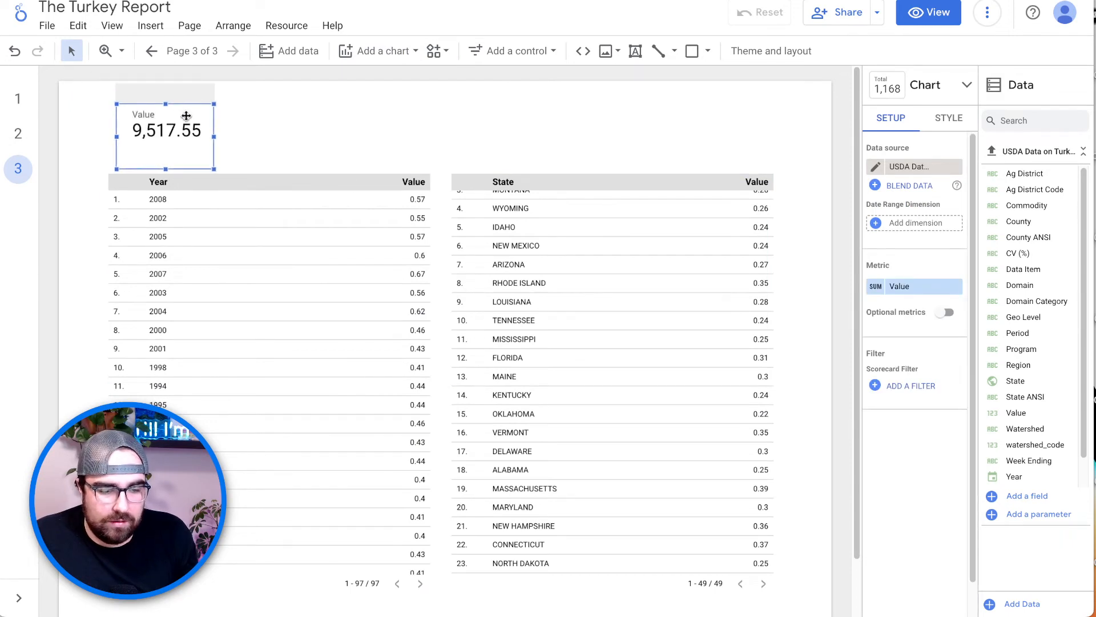
Step: Change the scorecard's Value metric aggregation to Average
click(875, 284)
click(885, 269)
click(883, 283)
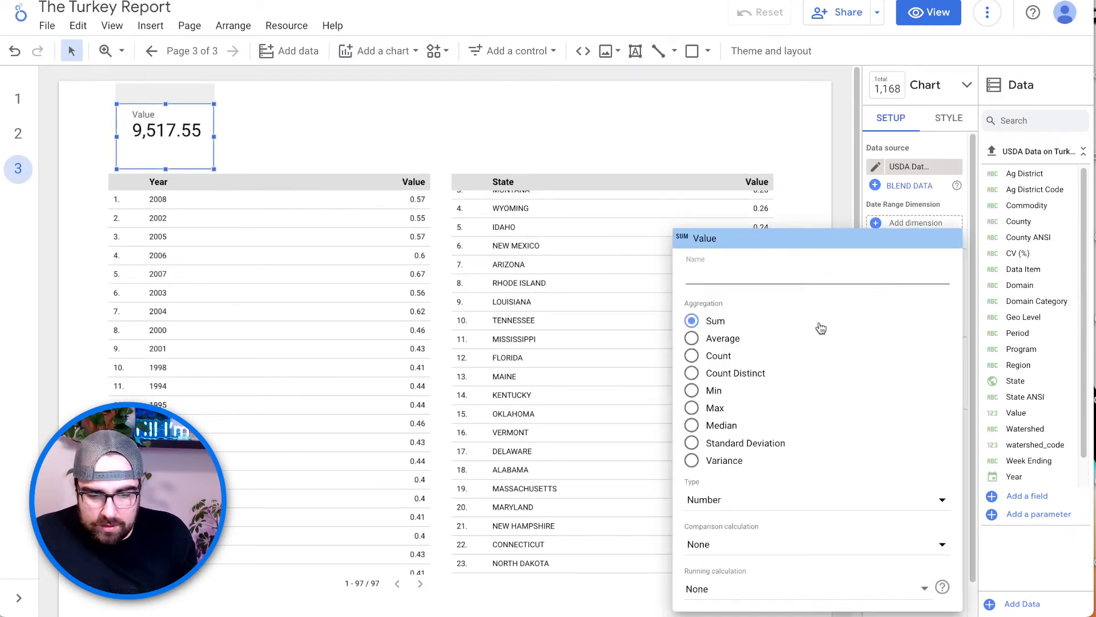
click(723, 339)
click(725, 276)
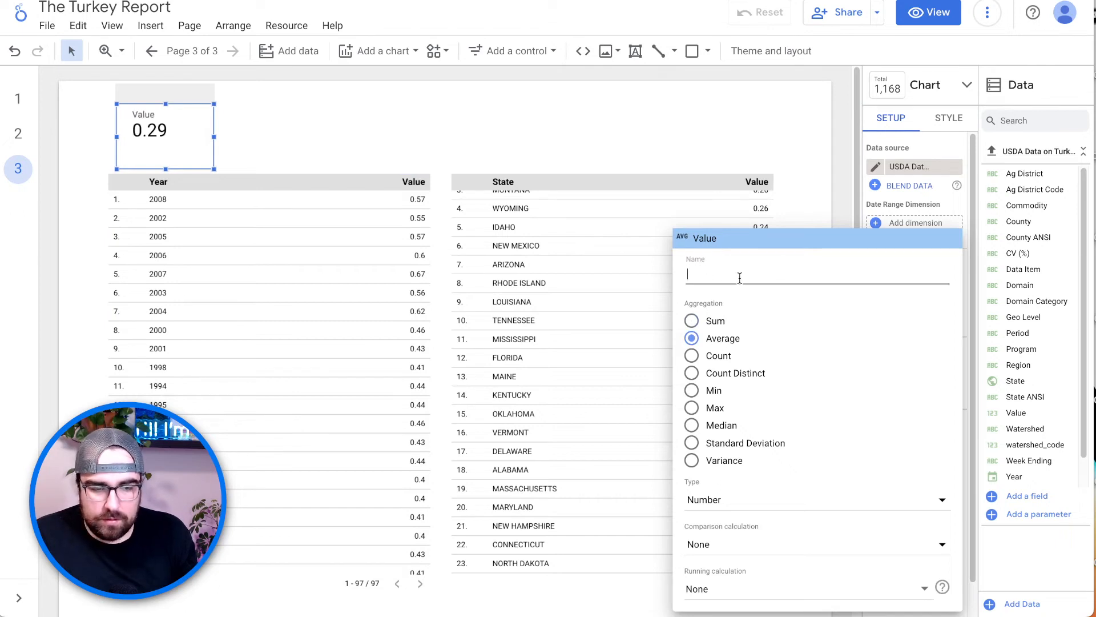
click(105, 102)
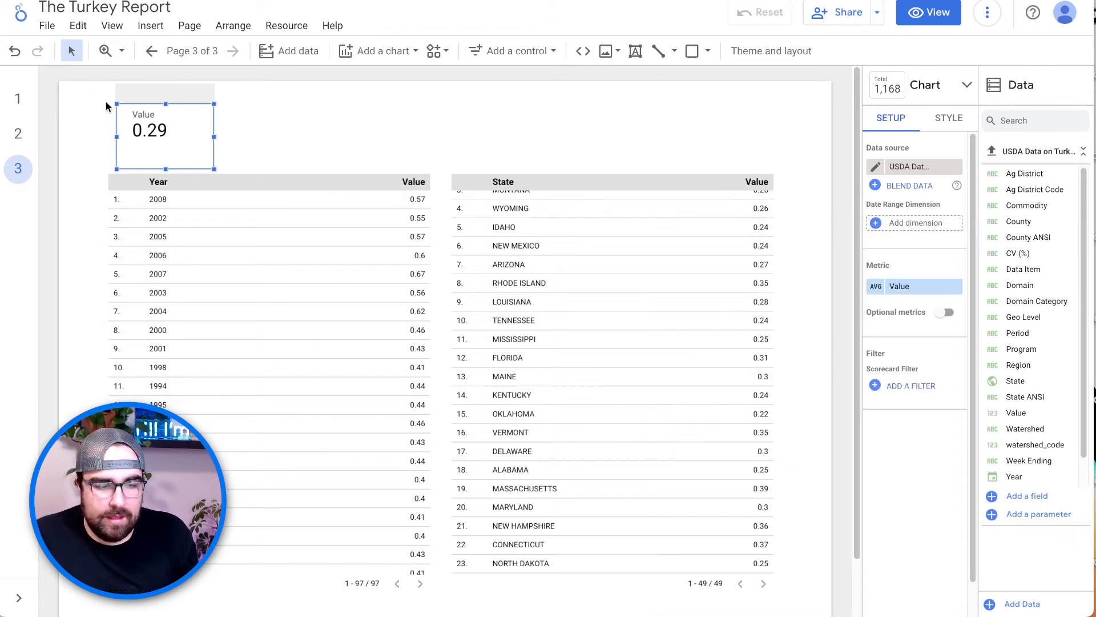
Step: Duplicate the Value scorecard beside the original and set the copy's metric to State
key(ctrl+v)
drag(155, 110, 254, 98)
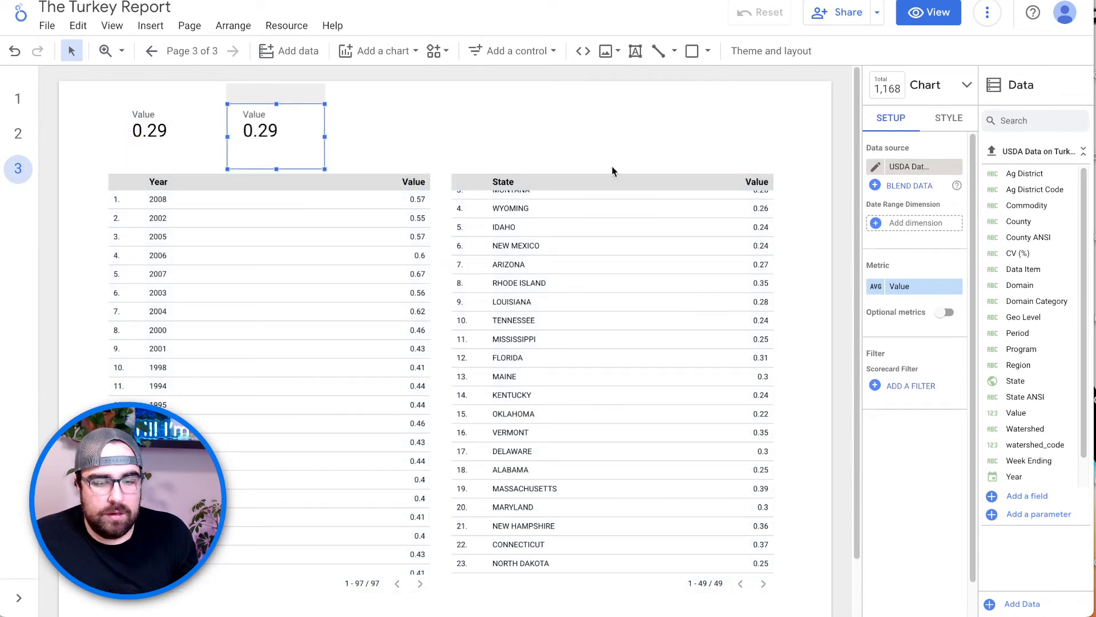
click(924, 288)
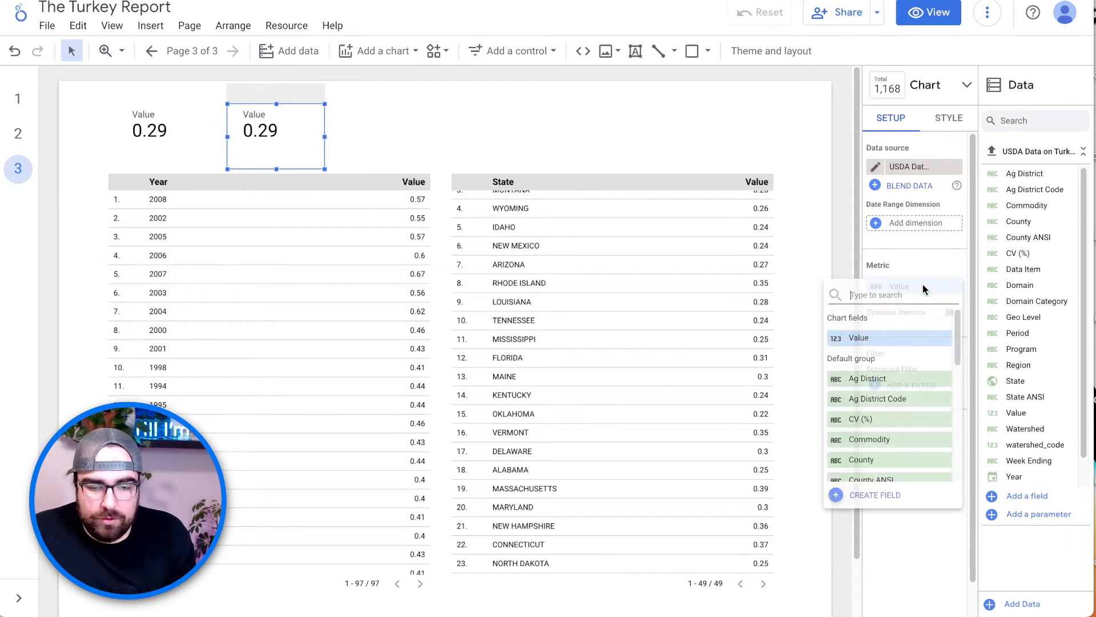
text(state)
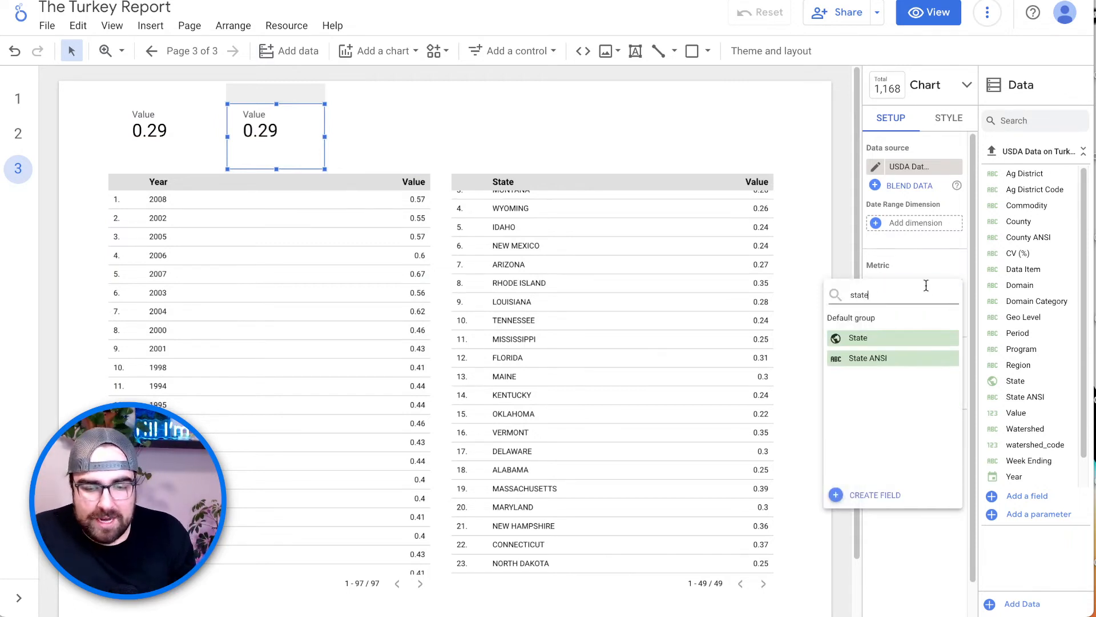
click(903, 340)
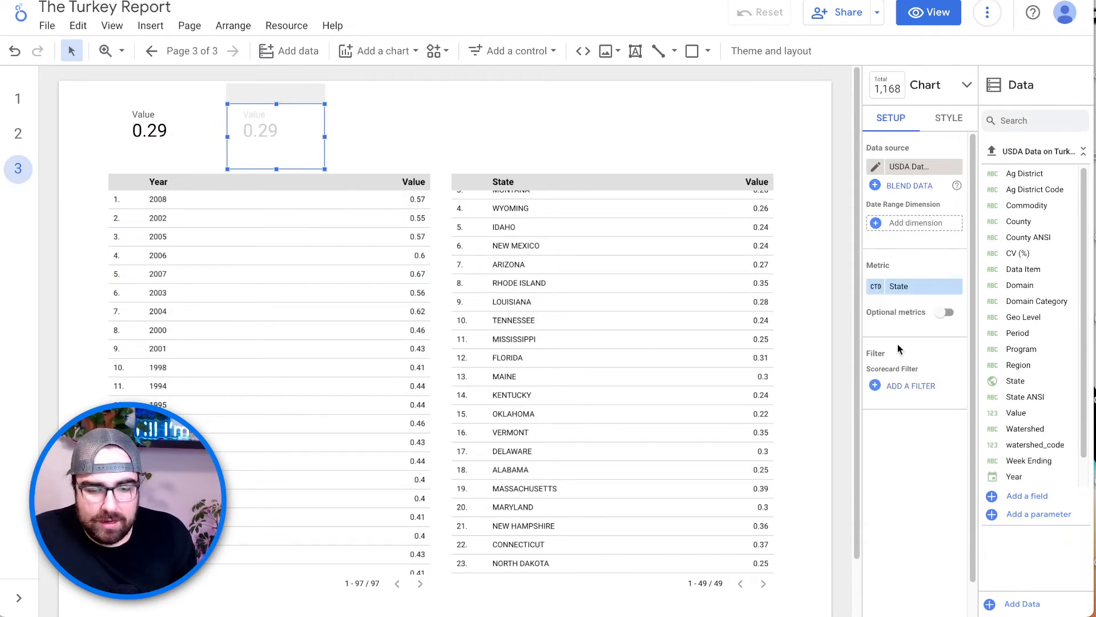
Step: Name the second scorecard's State metric "Unique States"
click(877, 286)
click(724, 325)
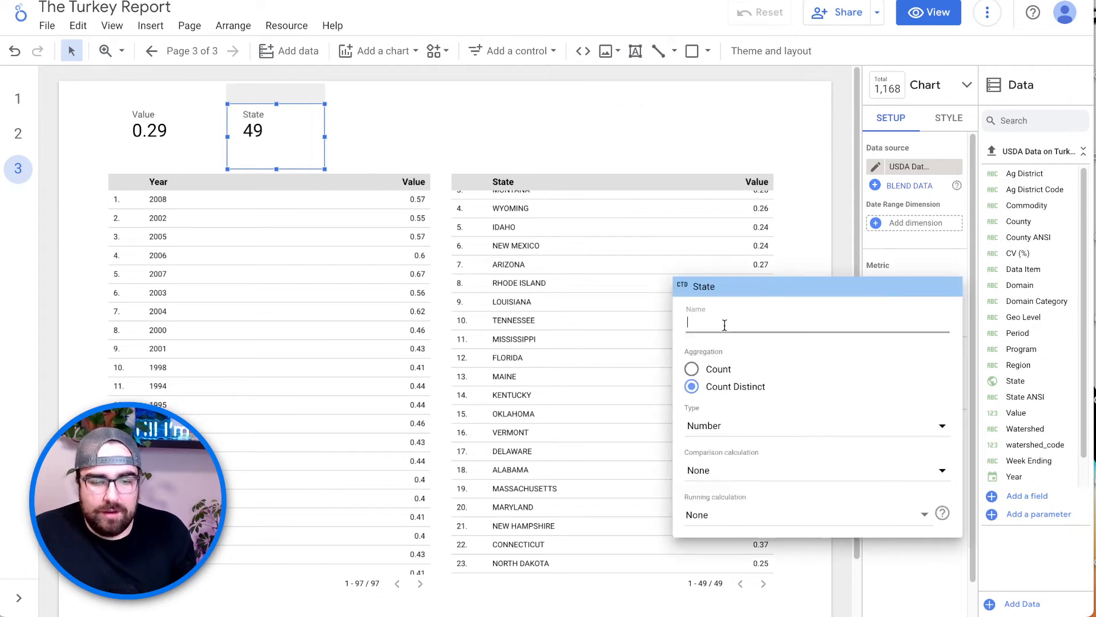
text(Unique States)
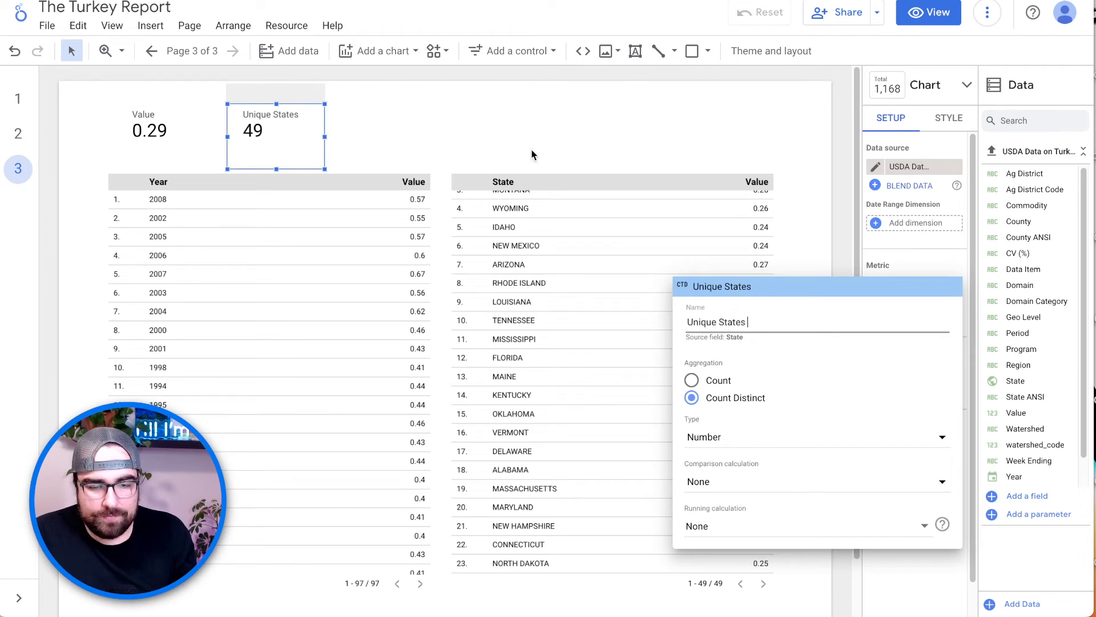
click(531, 155)
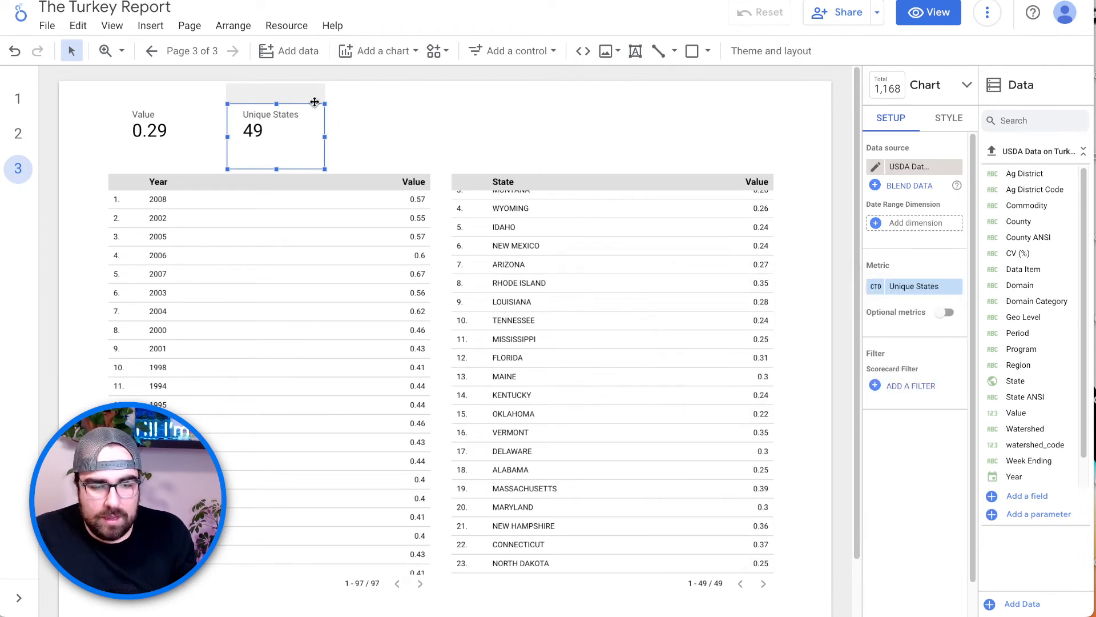
Step: Duplicate the Unique States scorecard to its right and set the copy's metric to Year
drag(310, 101, 404, 91)
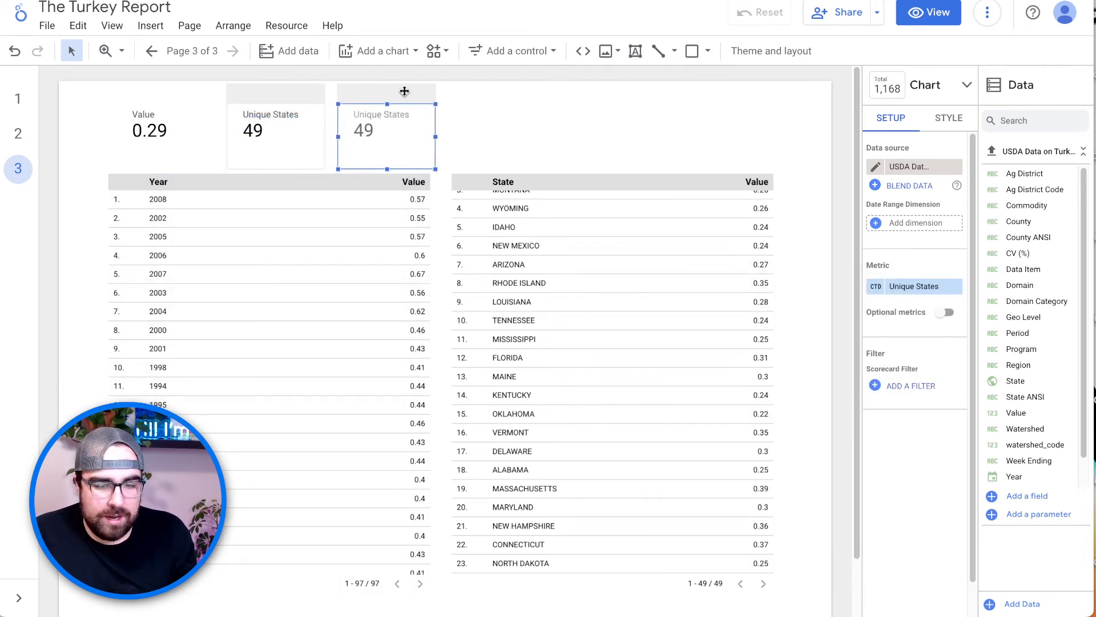
click(914, 287)
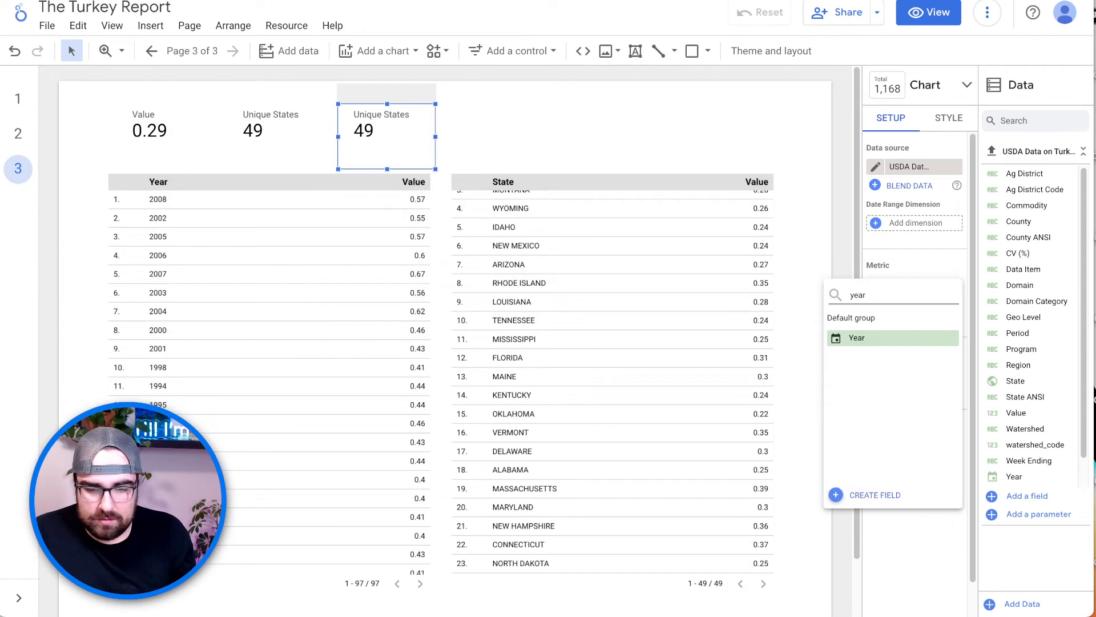
click(912, 340)
Step: Aggregate the third scorecard's Year metric as Count Distinct and name it "Number of Years"
click(873, 290)
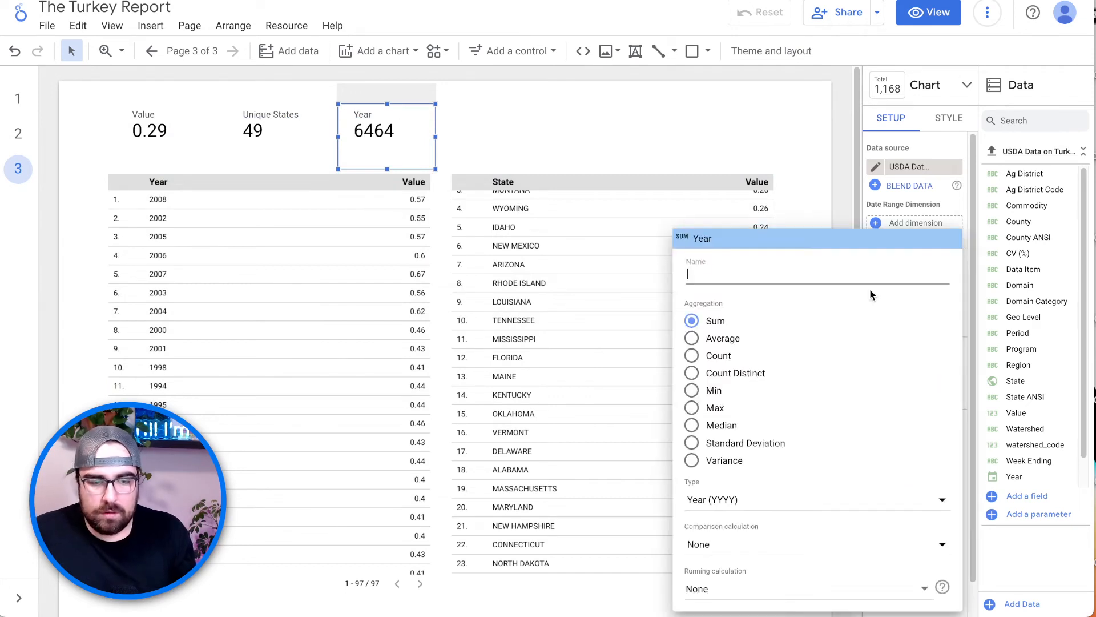
click(758, 372)
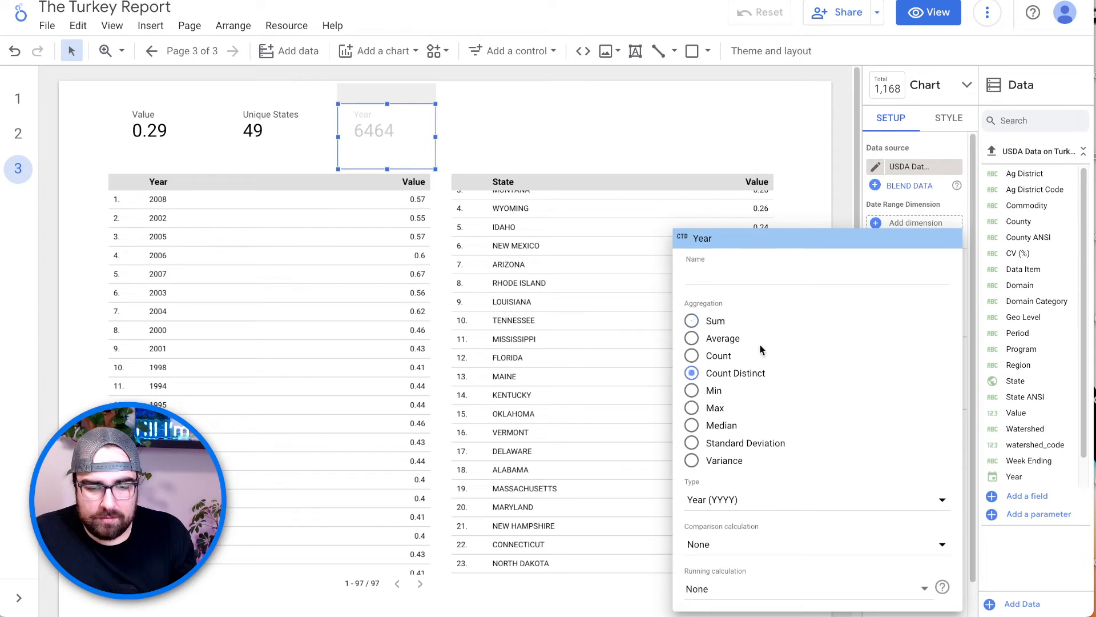
click(763, 266)
text(Unique Years)
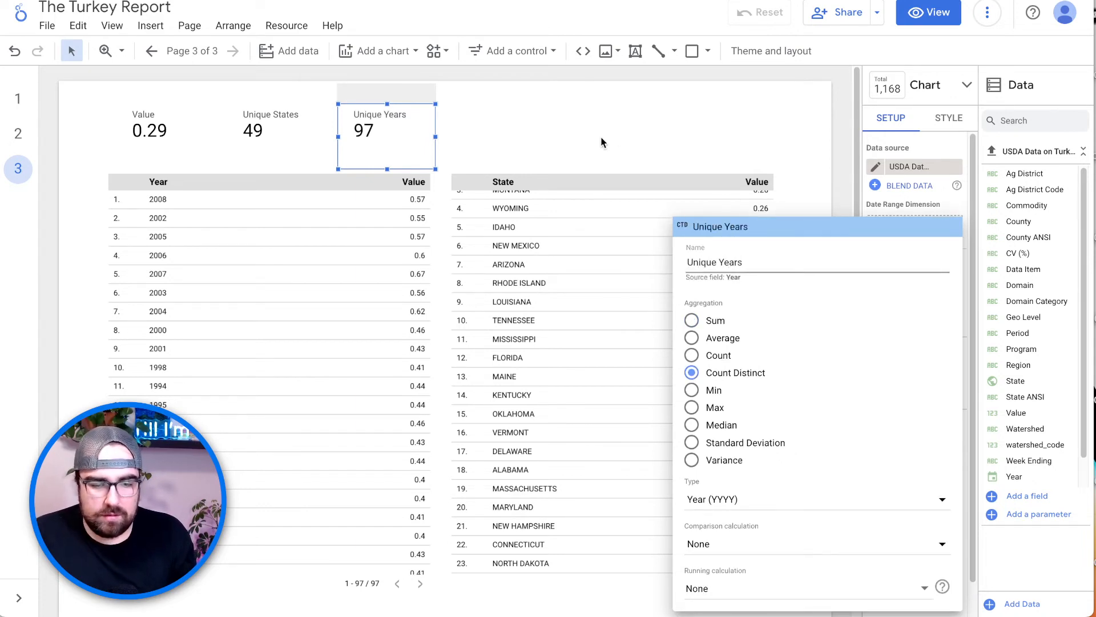
key(BackSpace)
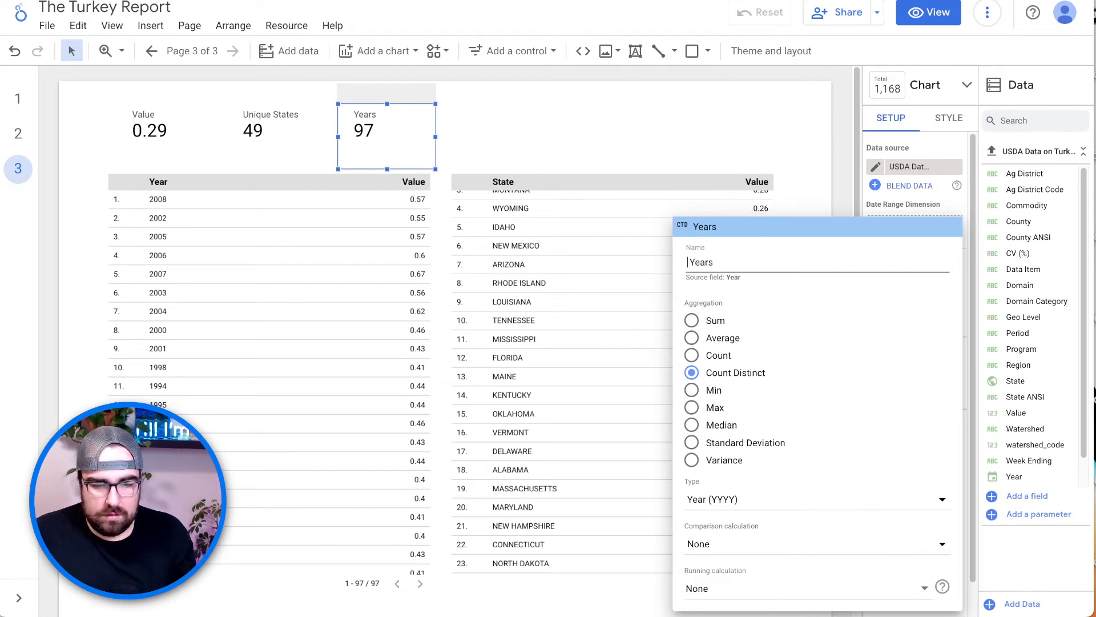
text(Number of)
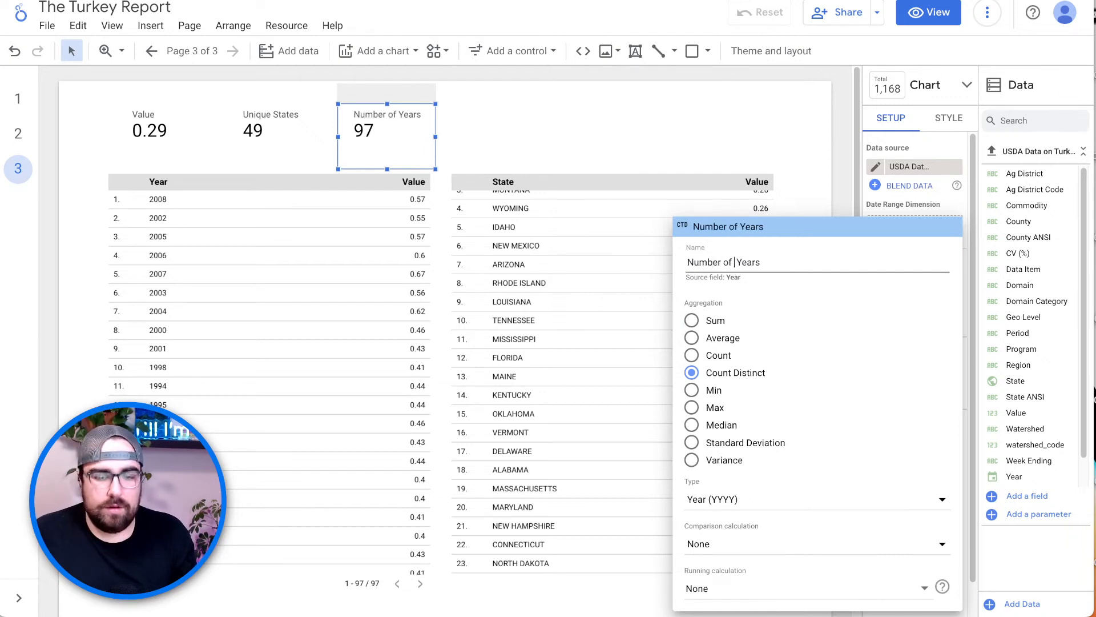
Step: Set the label font size of all three scorecards to 48px
click(667, 160)
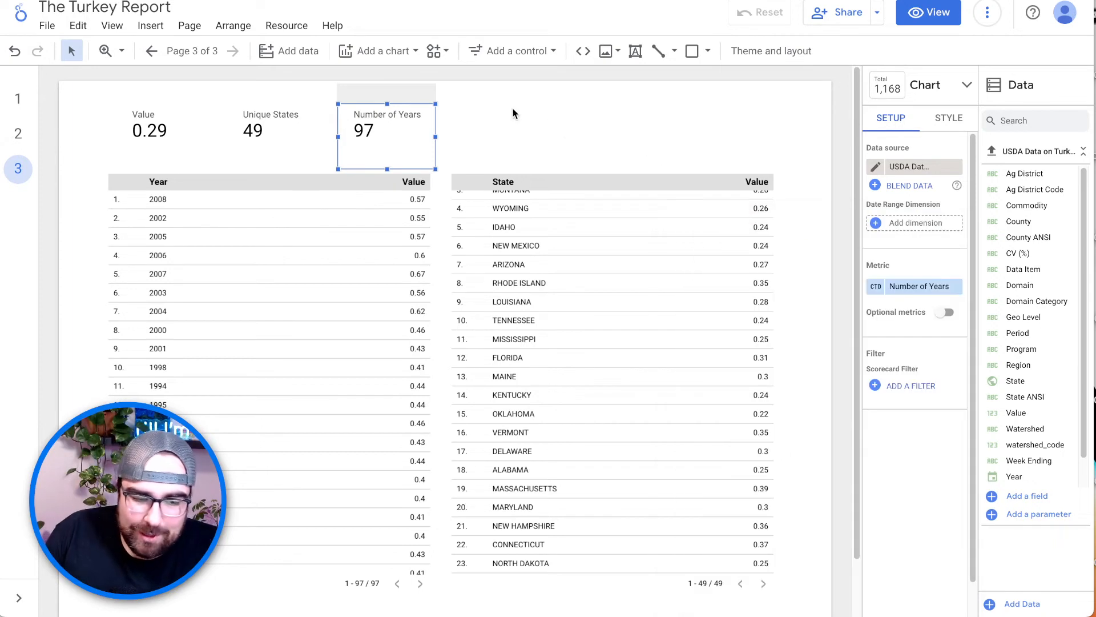
drag(556, 109, 197, 127)
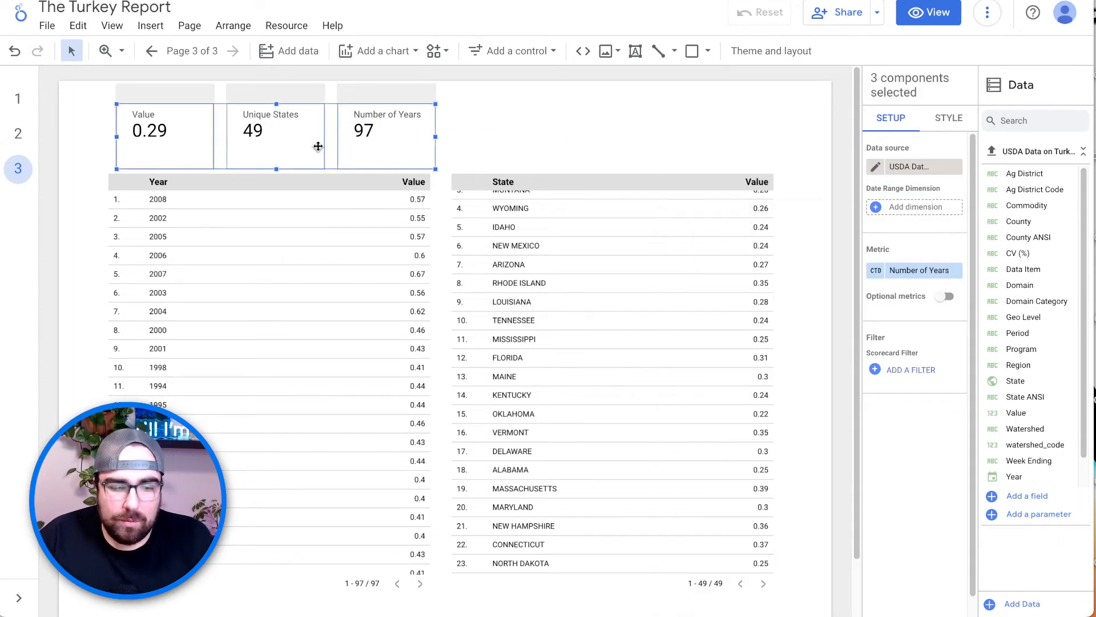
click(949, 119)
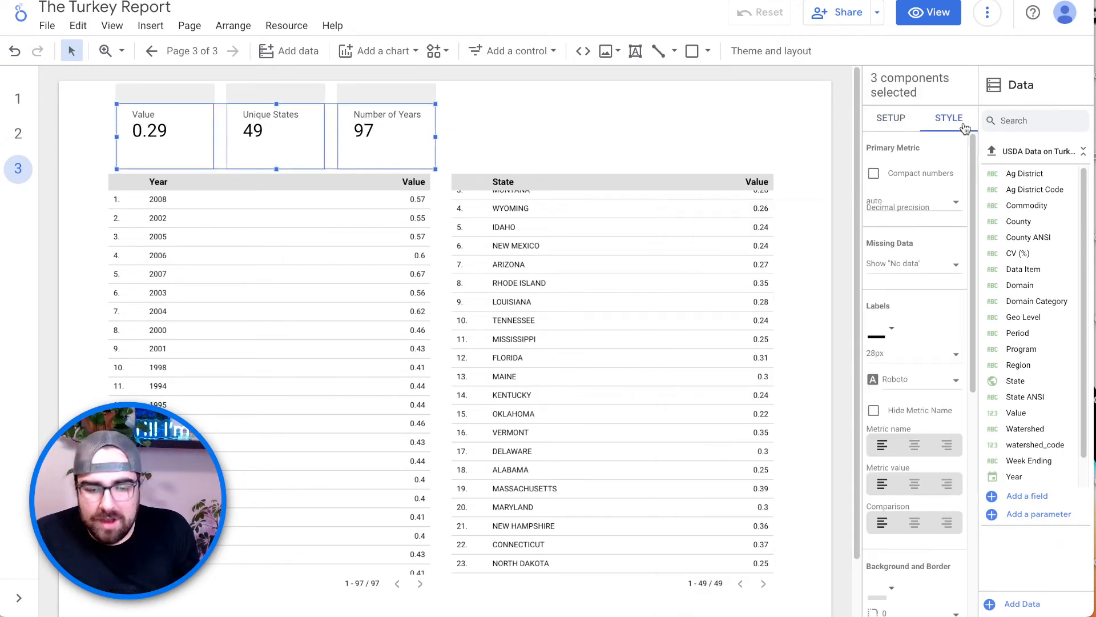
click(924, 366)
click(906, 454)
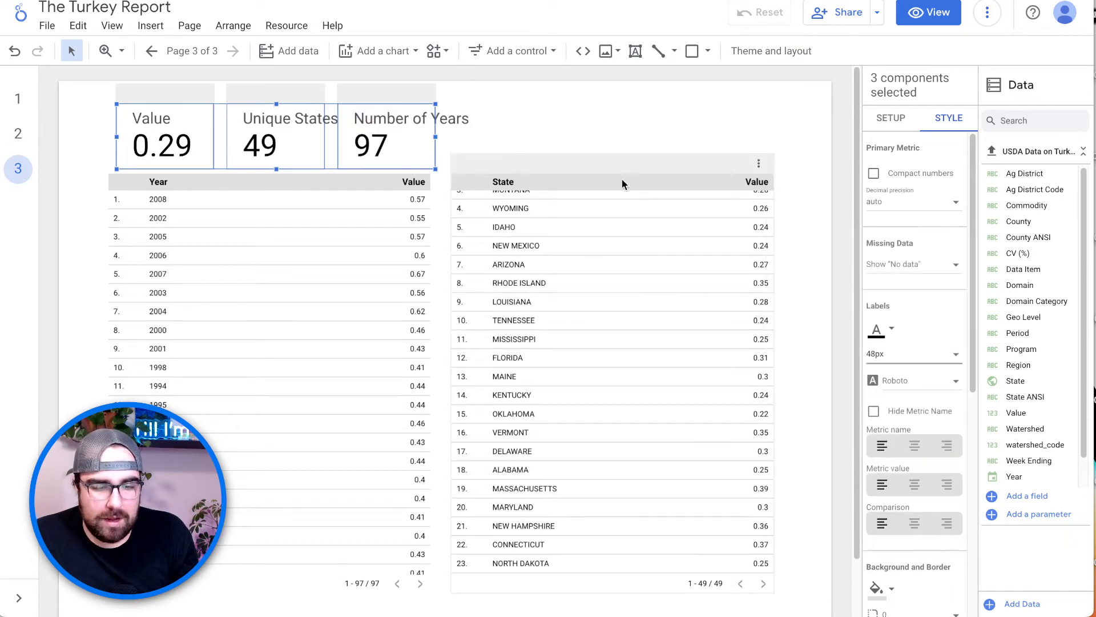
click(588, 128)
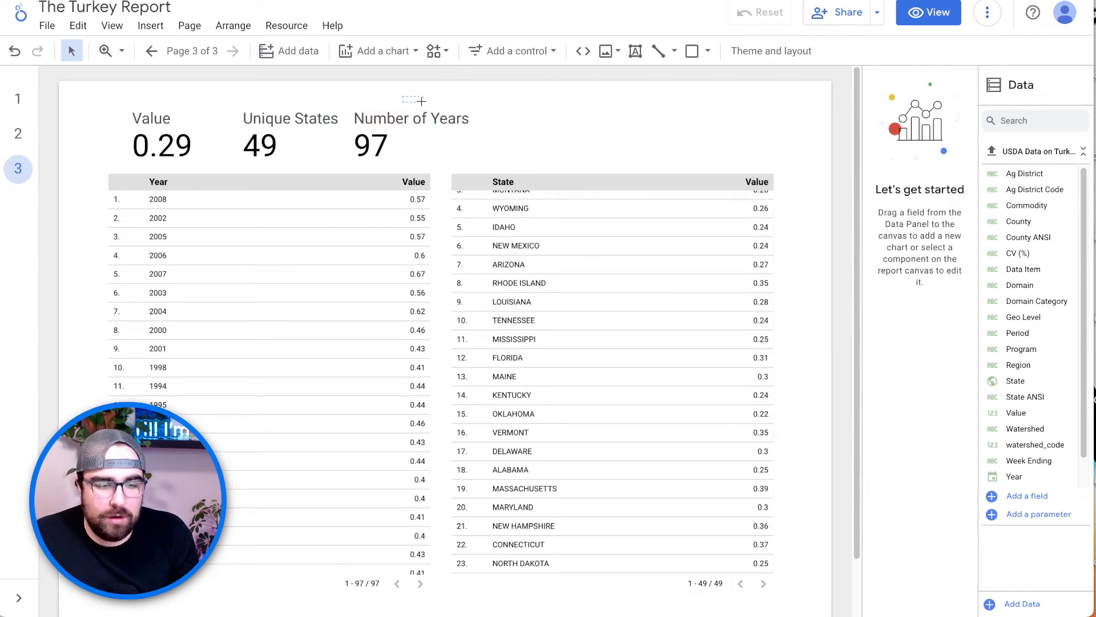
Step: Move the Number of Years scorecard right, then shift and widen the Unique States scorecard so their enlarged labels have room
drag(421, 101, 422, 103)
drag(407, 109, 464, 99)
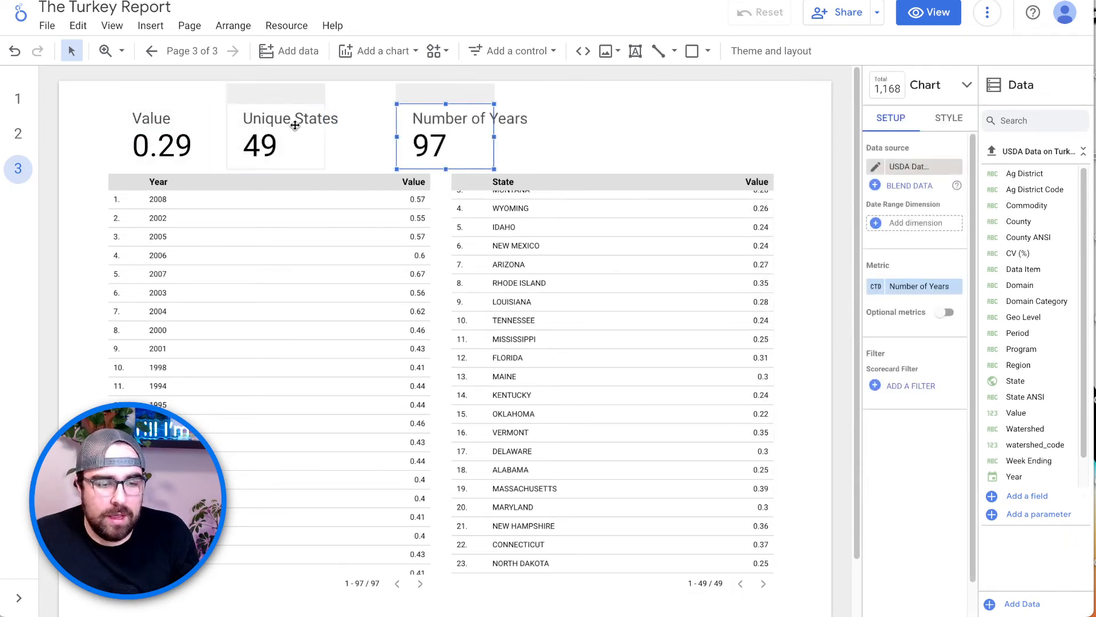
drag(295, 126, 366, 138)
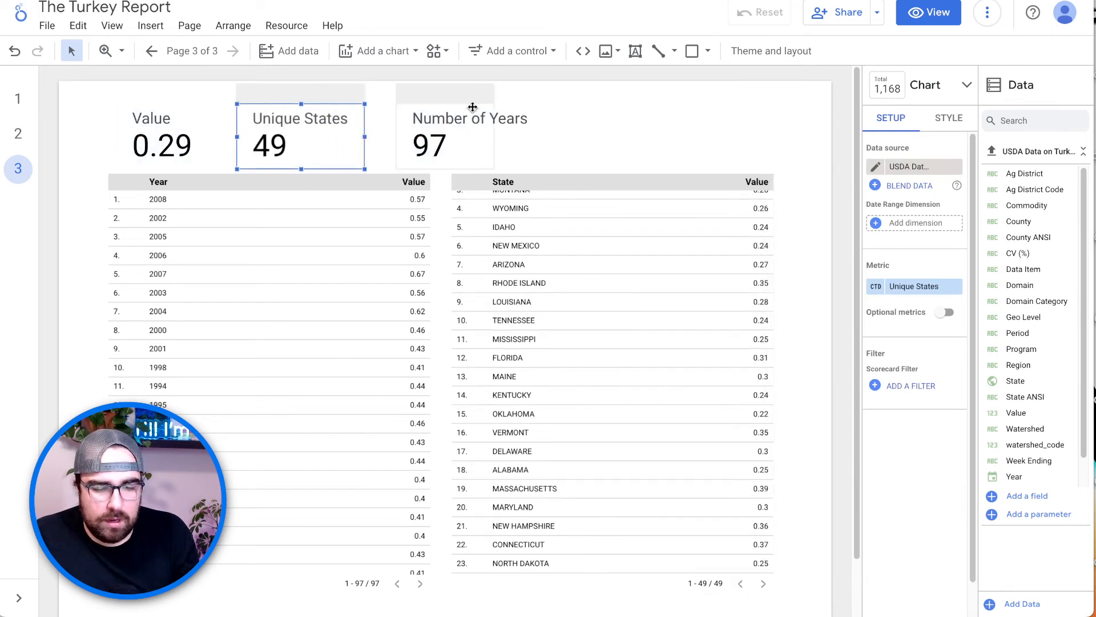
Step: Move the Year and State tables together slightly down, away from the scorecards
drag(806, 233, 367, 350)
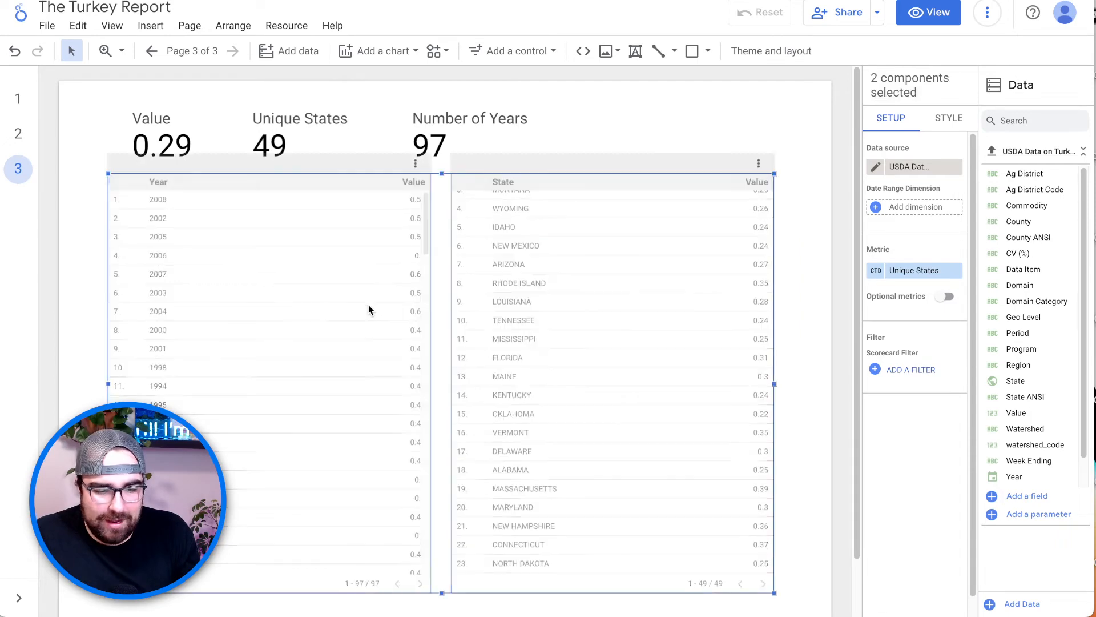
drag(368, 304, 366, 314)
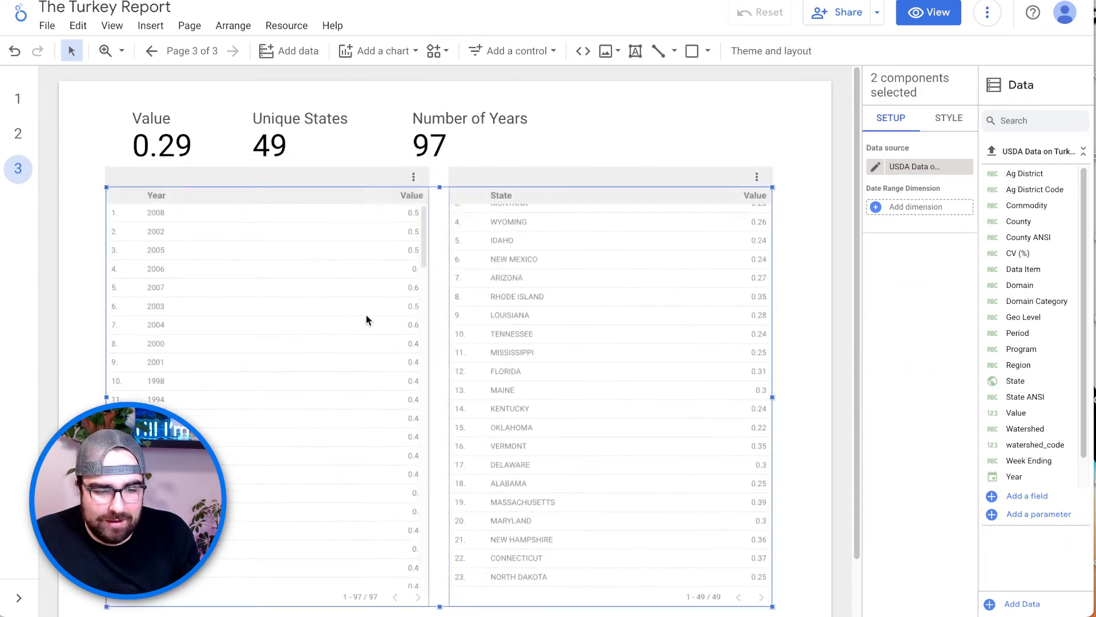
Step: Customize the report theme so that chart headers are set to Do not show
click(729, 130)
click(754, 49)
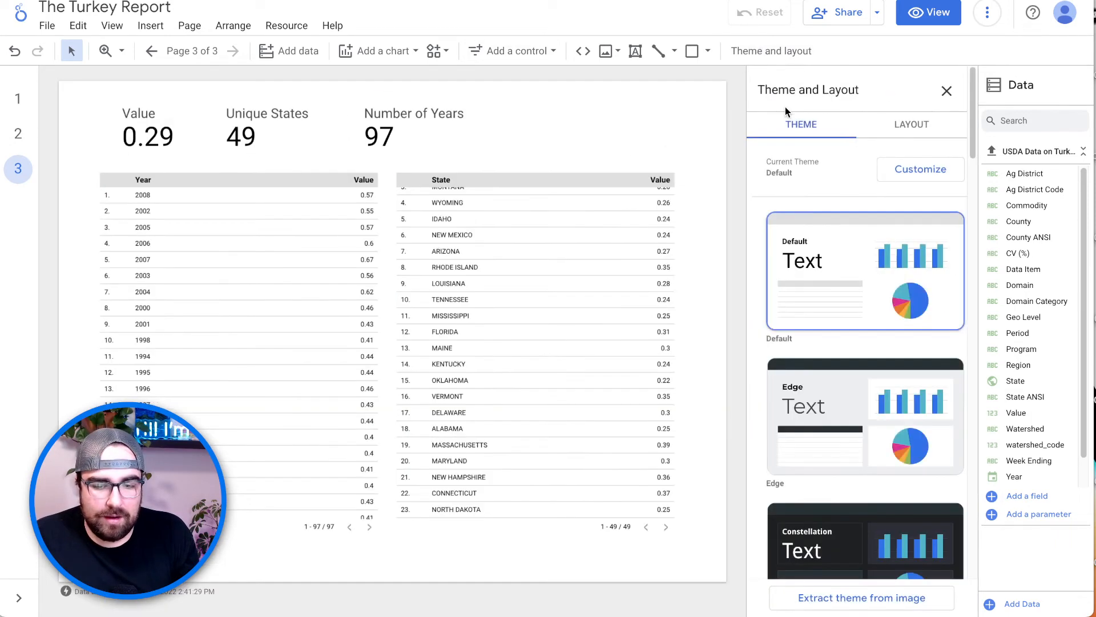
click(912, 127)
scroll(893, 336, down, 5)
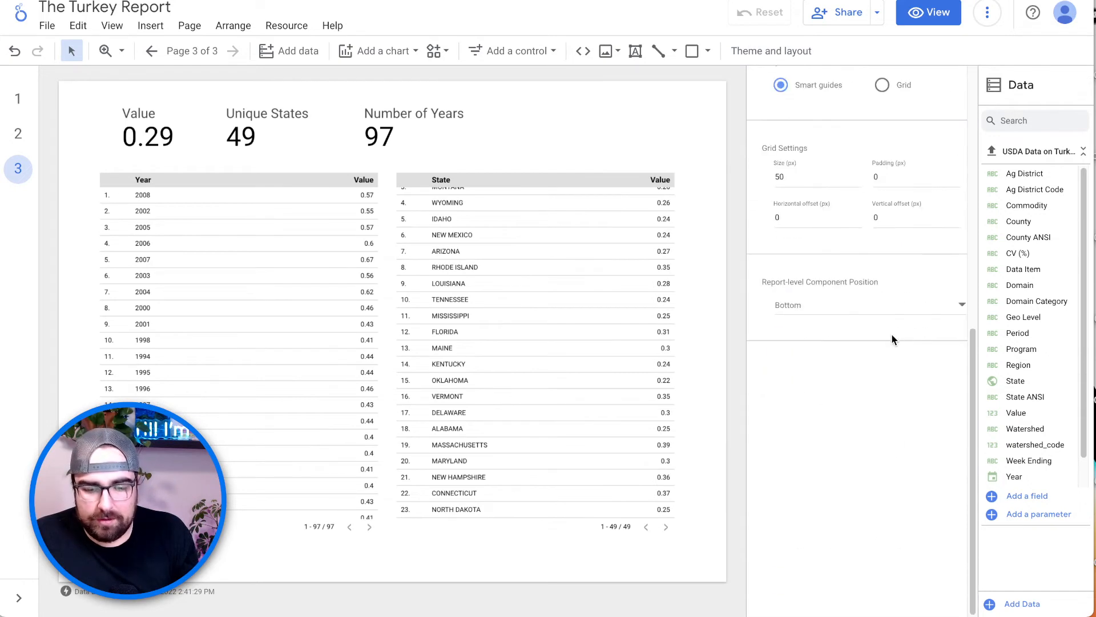
scroll(854, 274, up, 8)
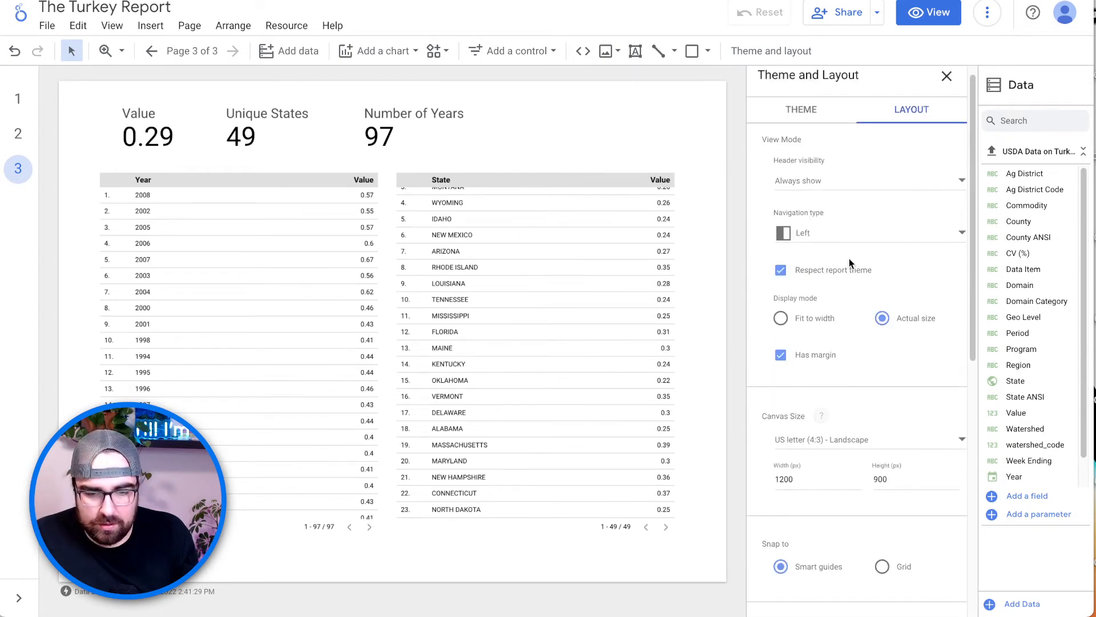
click(825, 106)
click(920, 155)
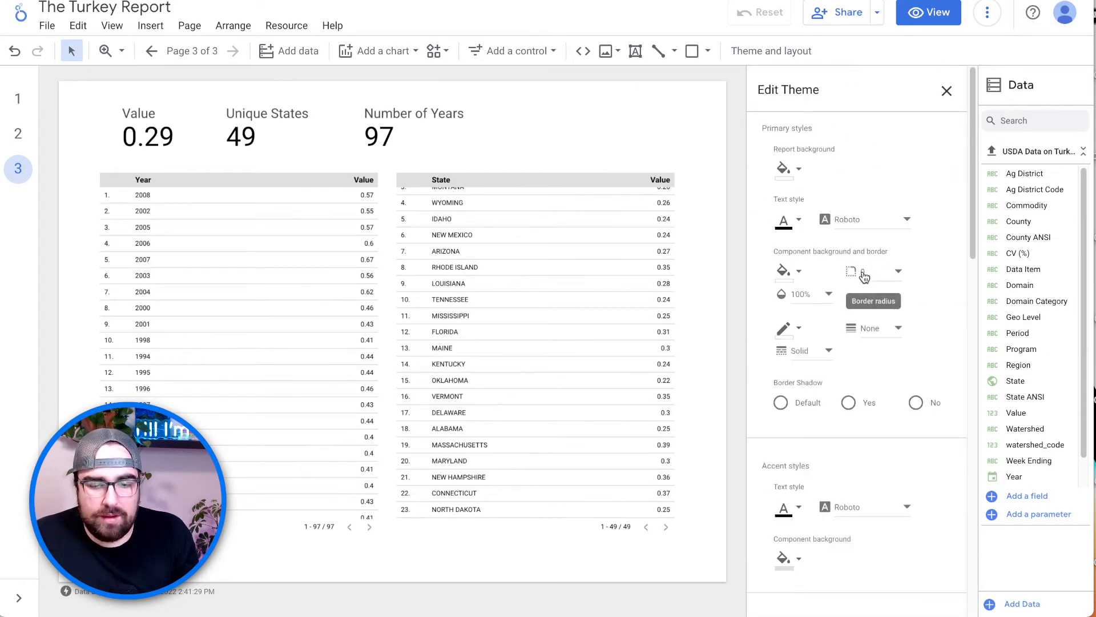
scroll(865, 276, down, 10)
click(822, 329)
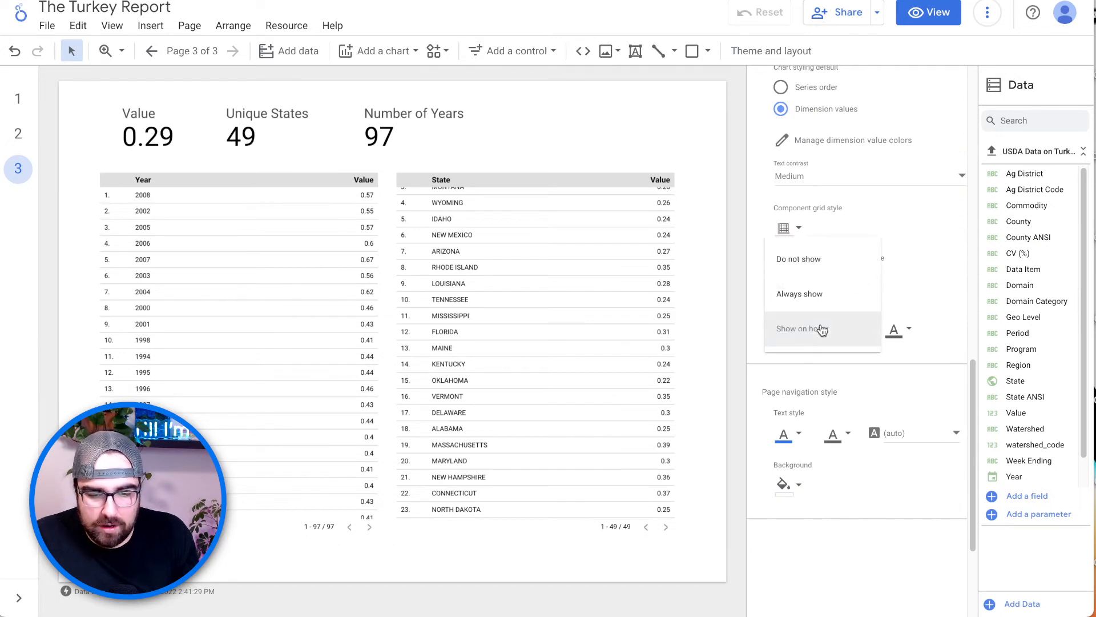
click(825, 268)
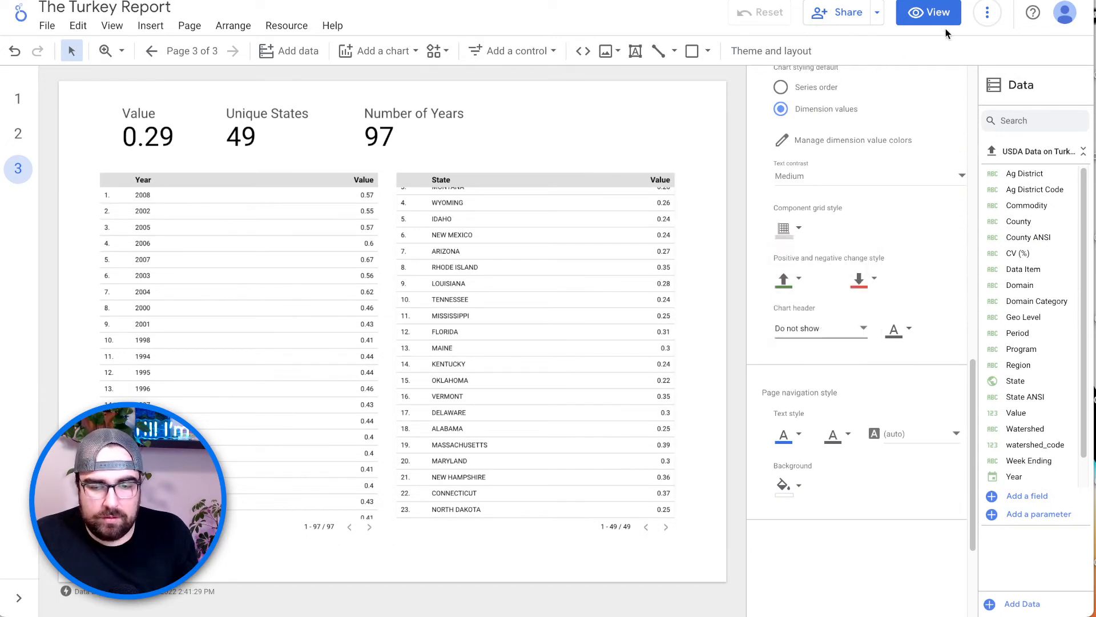
click(656, 163)
drag(781, 274, 320, 358)
click(940, 122)
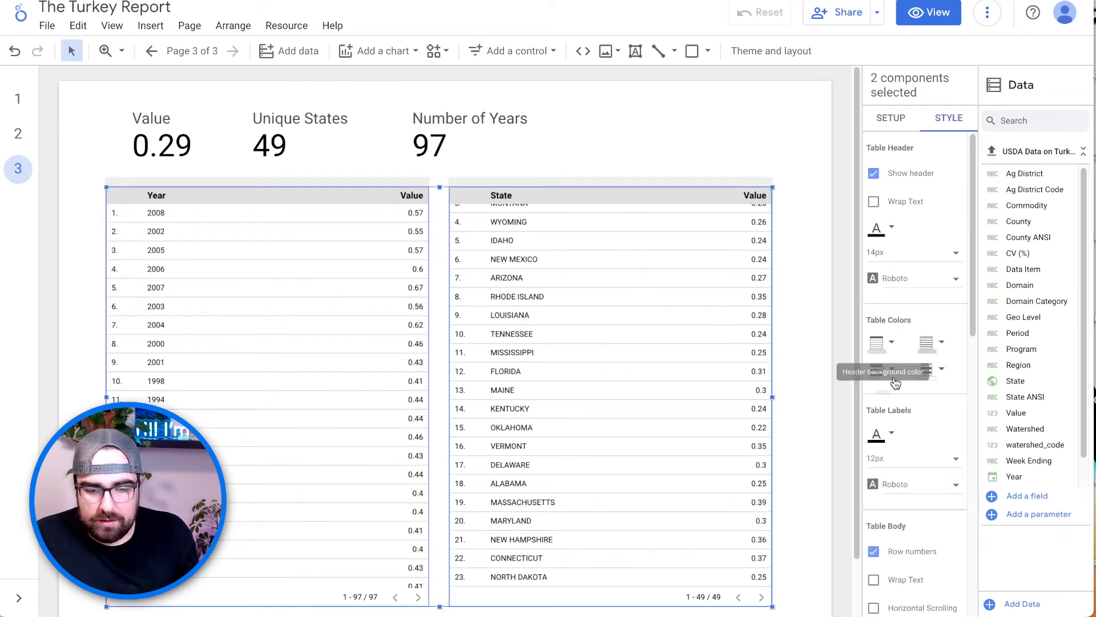
scroll(905, 367, down, 8)
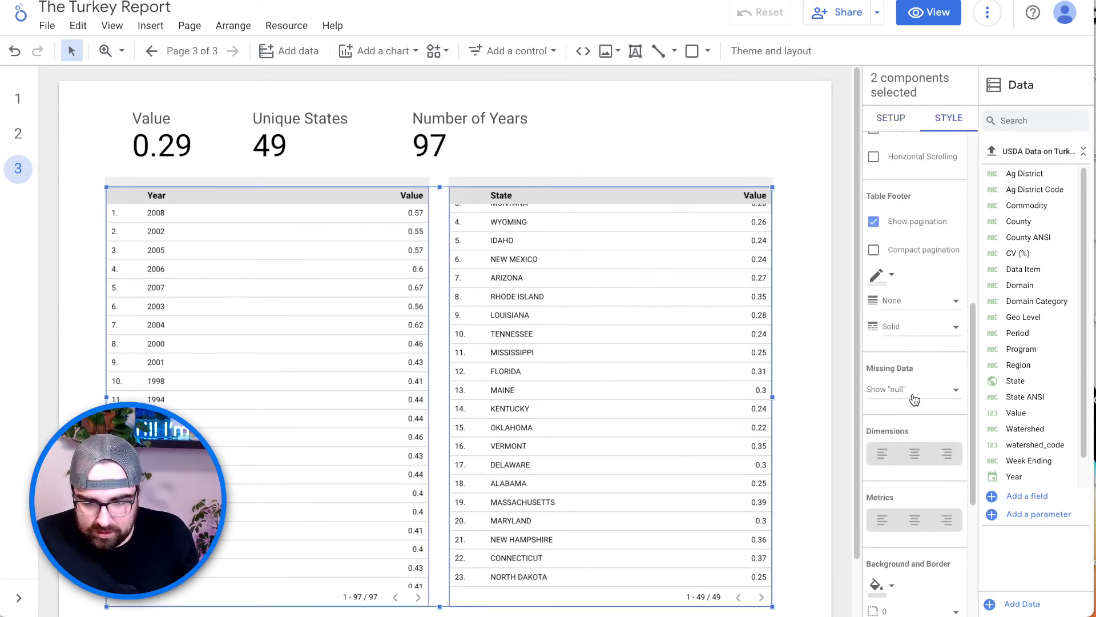
scroll(914, 400, up, 3)
Step: Display the State table's Value metric column as bars with the numbers shown
click(681, 347)
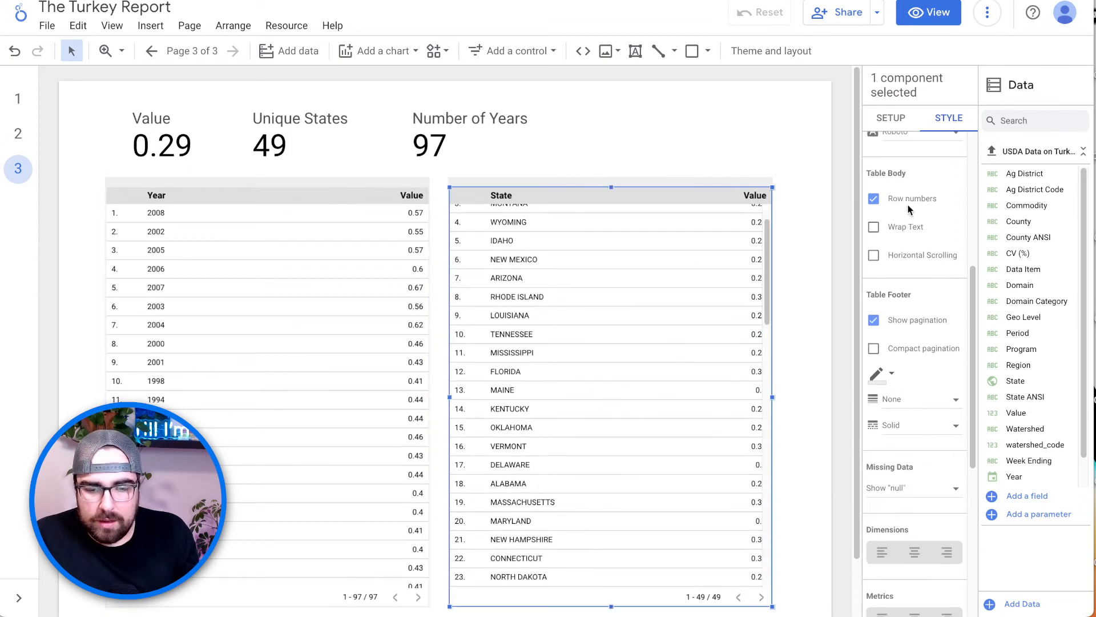
scroll(919, 308, down, 5)
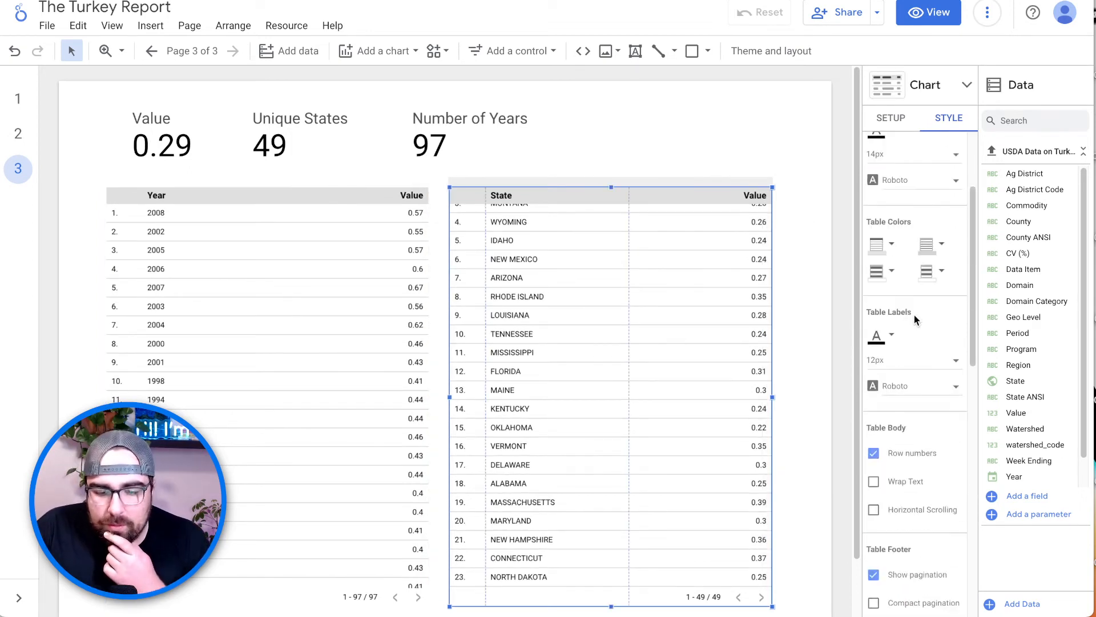
scroll(913, 320, down, 1)
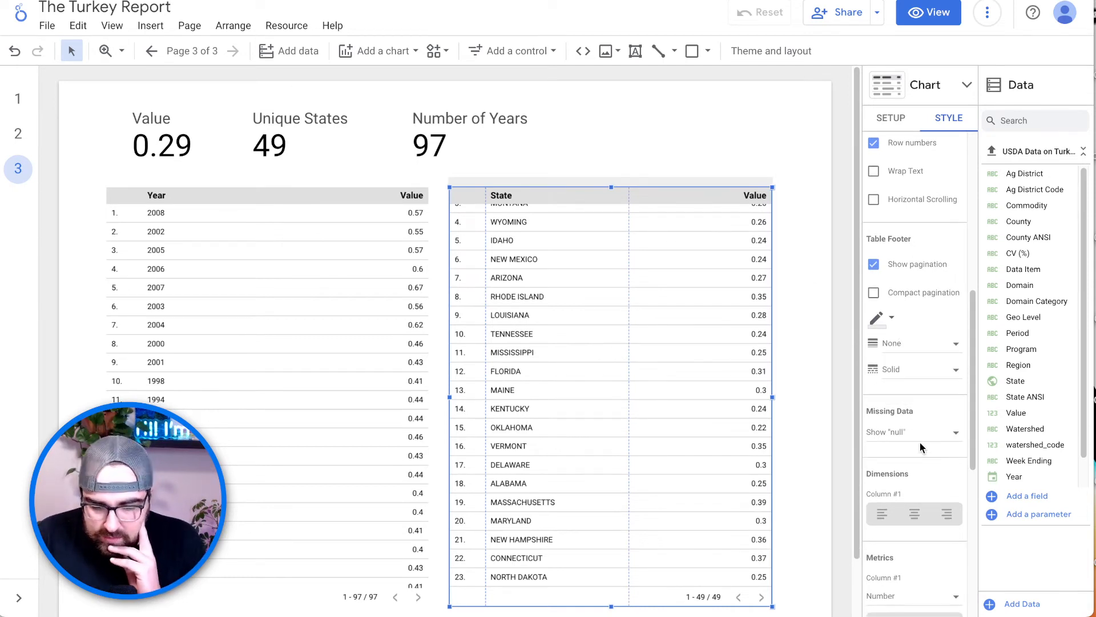
scroll(919, 442, down, 1)
scroll(914, 463, down, 2)
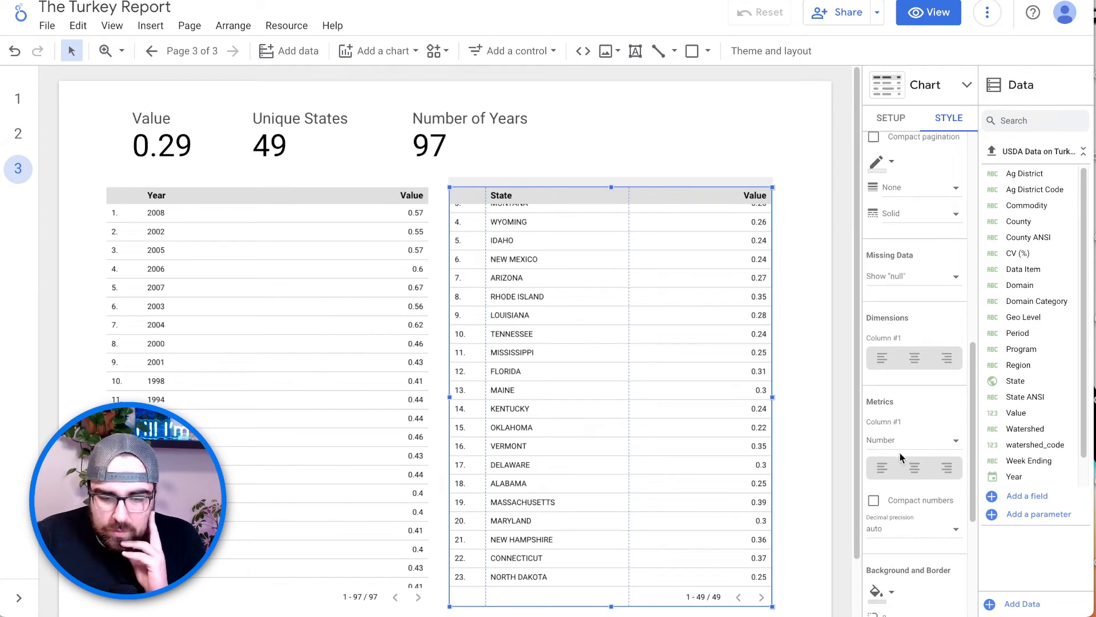
click(901, 451)
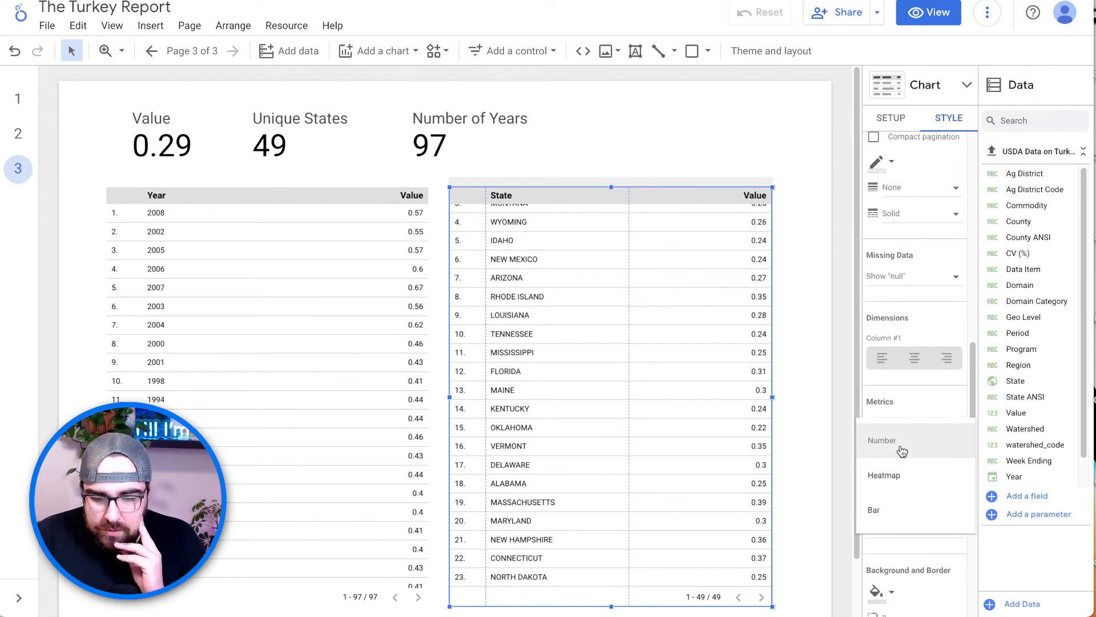
click(907, 509)
click(872, 499)
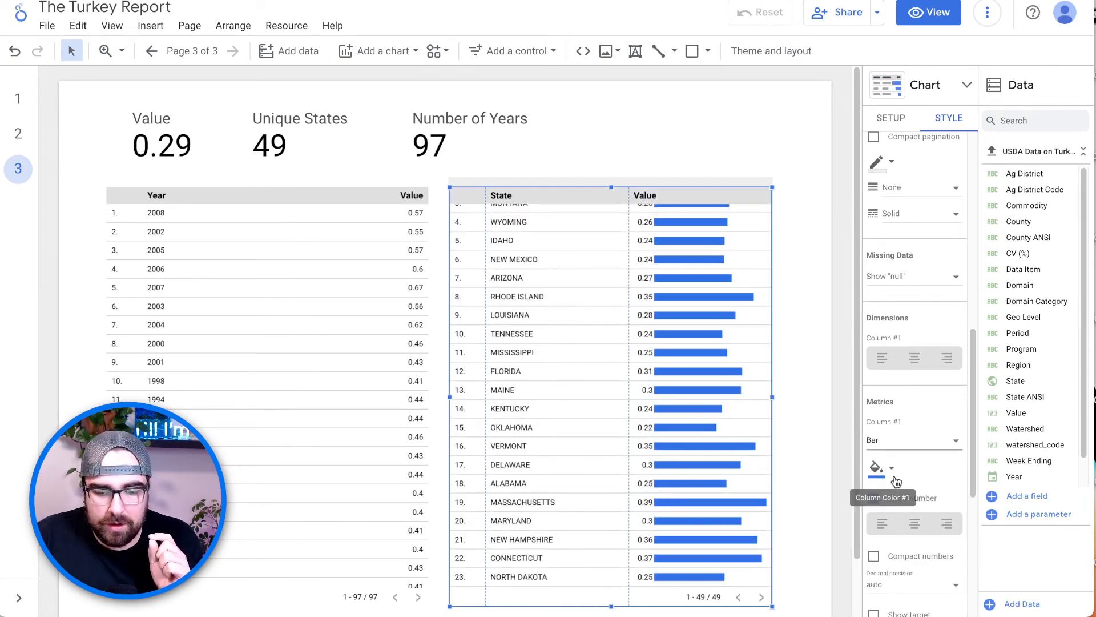
Step: Color the State table's bars dark orange and narrow the State column to give the bars more width
click(892, 469)
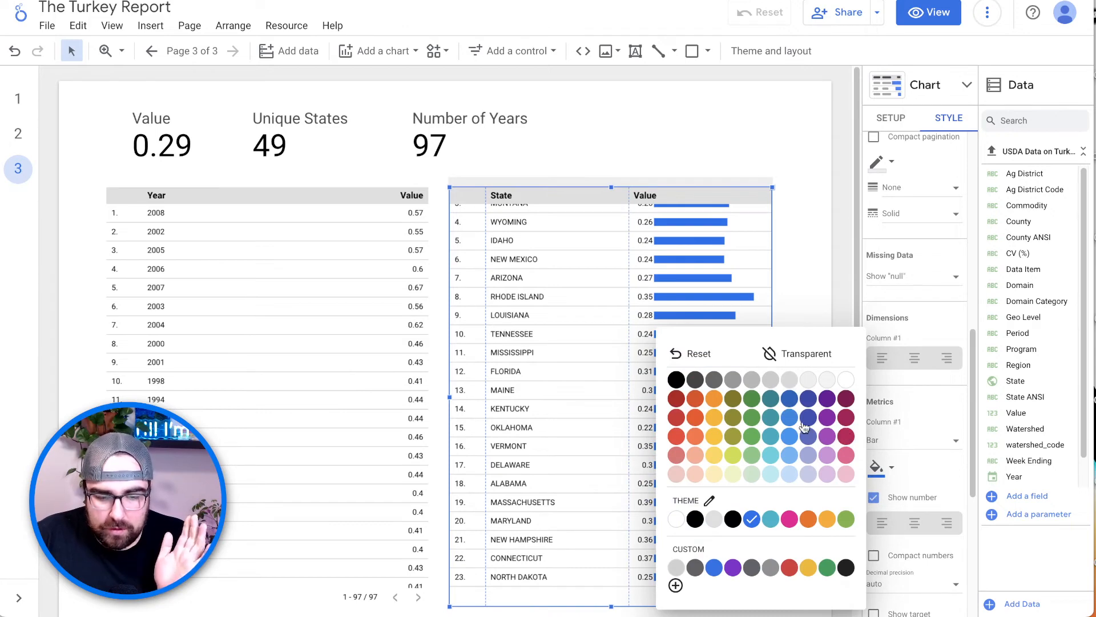
click(693, 403)
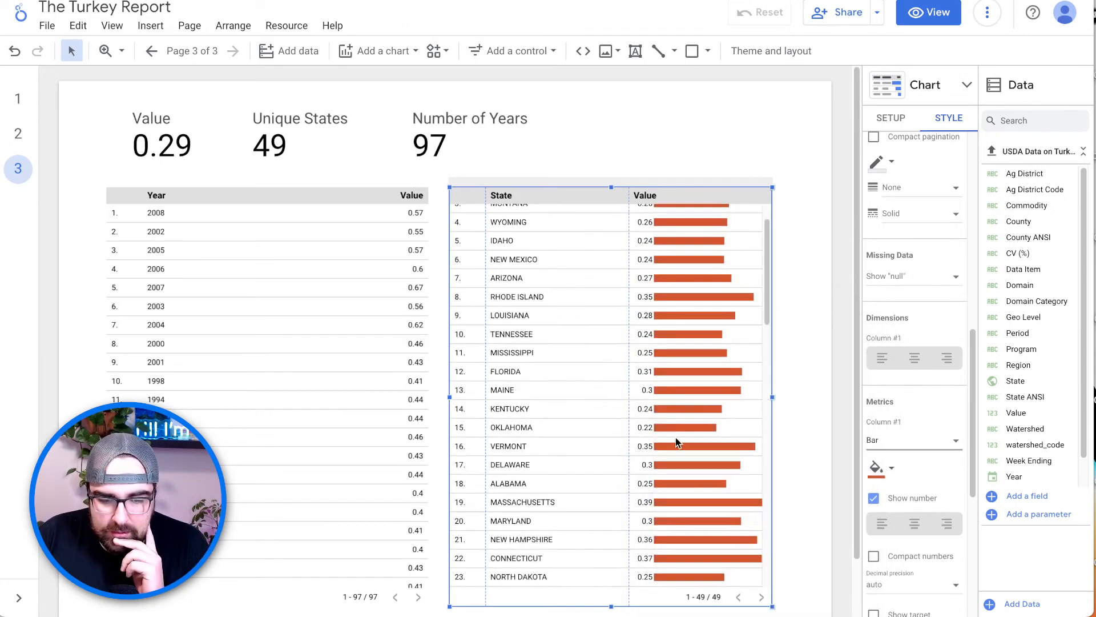
scroll(680, 372, up, 2)
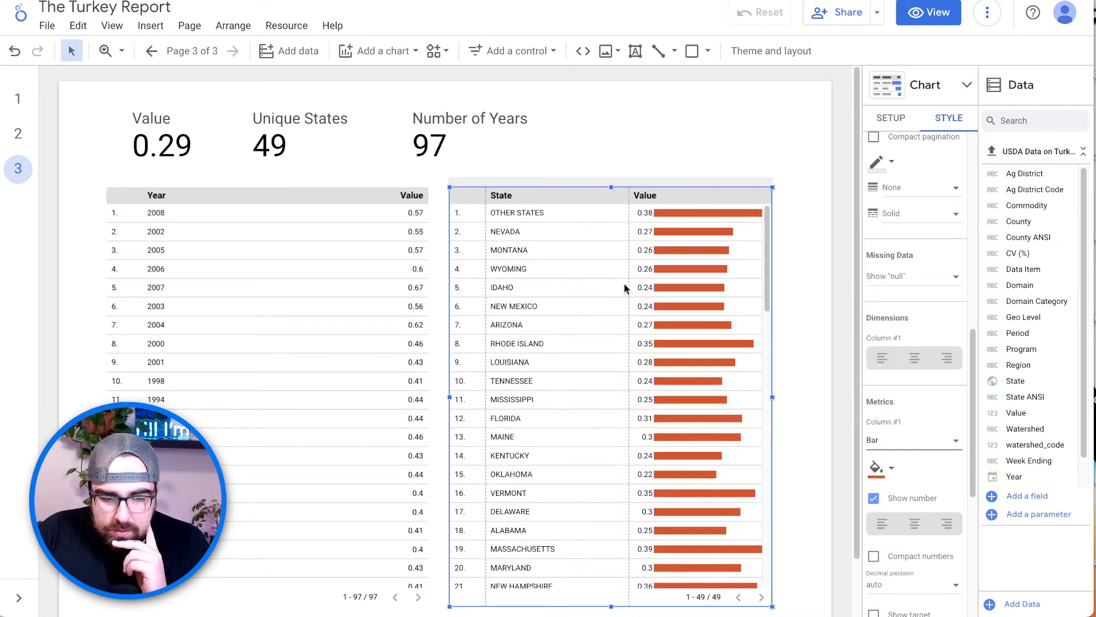
drag(628, 289, 588, 291)
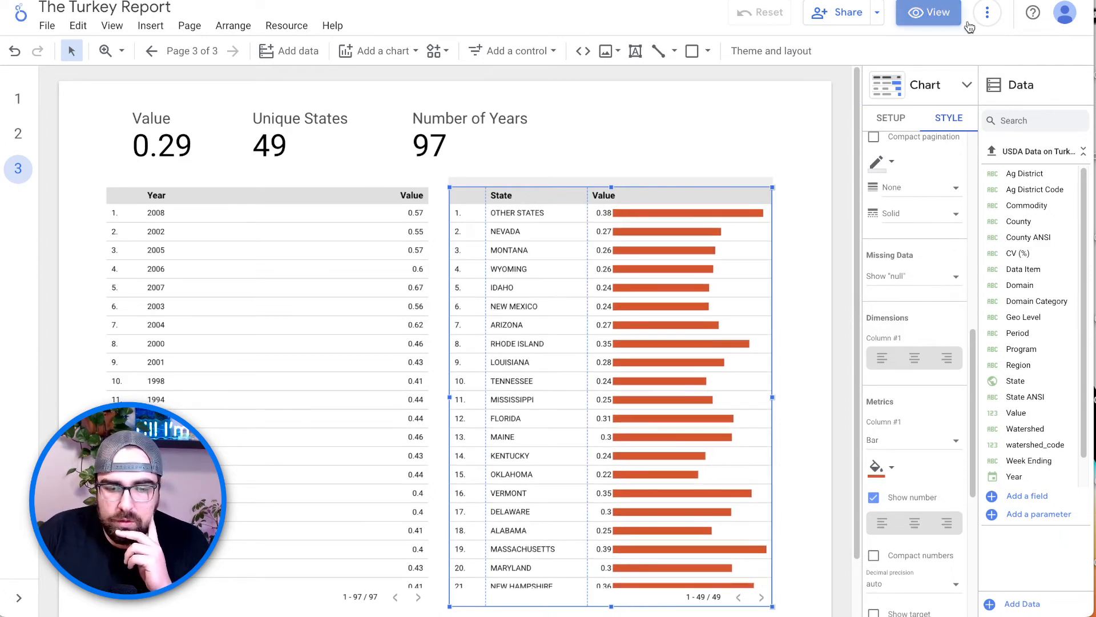
Step: Preview the page in view mode, return to editing and look through the State table's rows
click(928, 12)
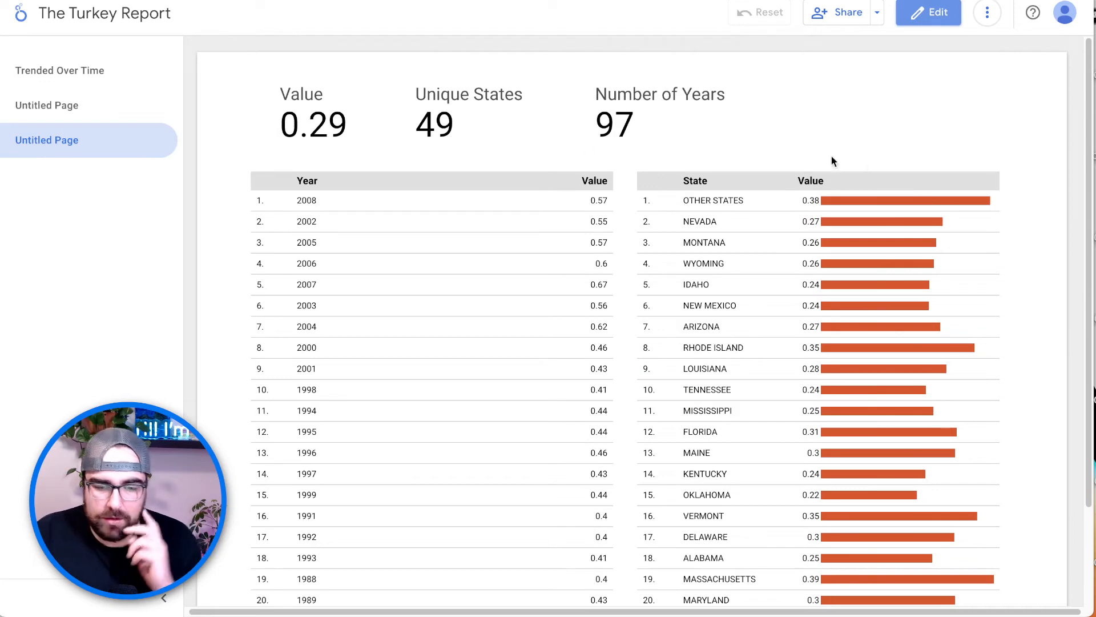
click(918, 19)
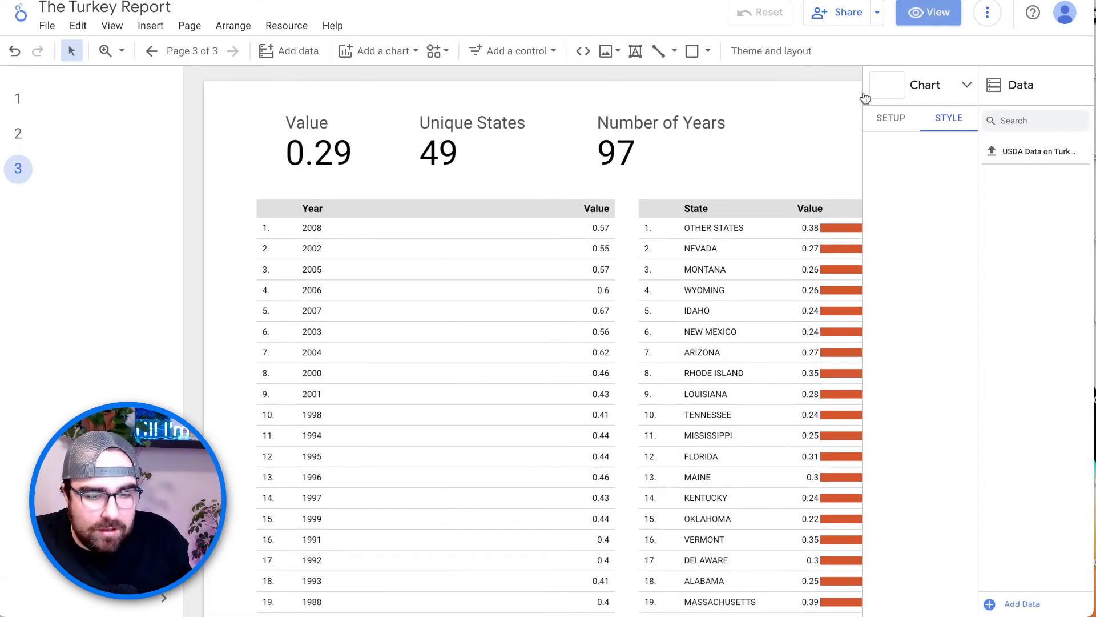
click(579, 216)
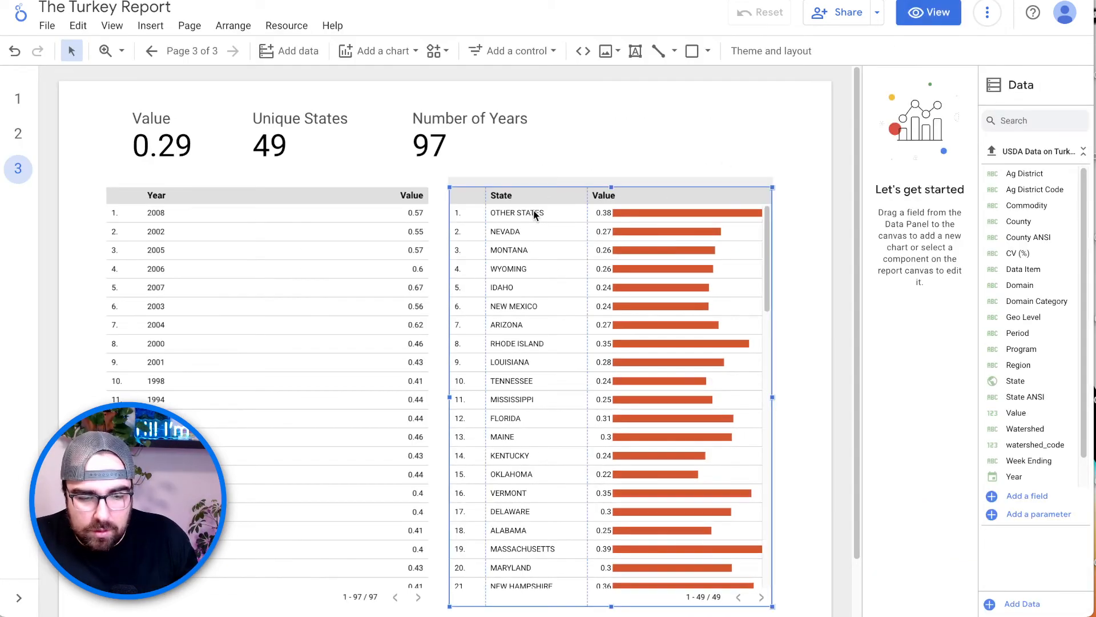
scroll(538, 301, down, 10)
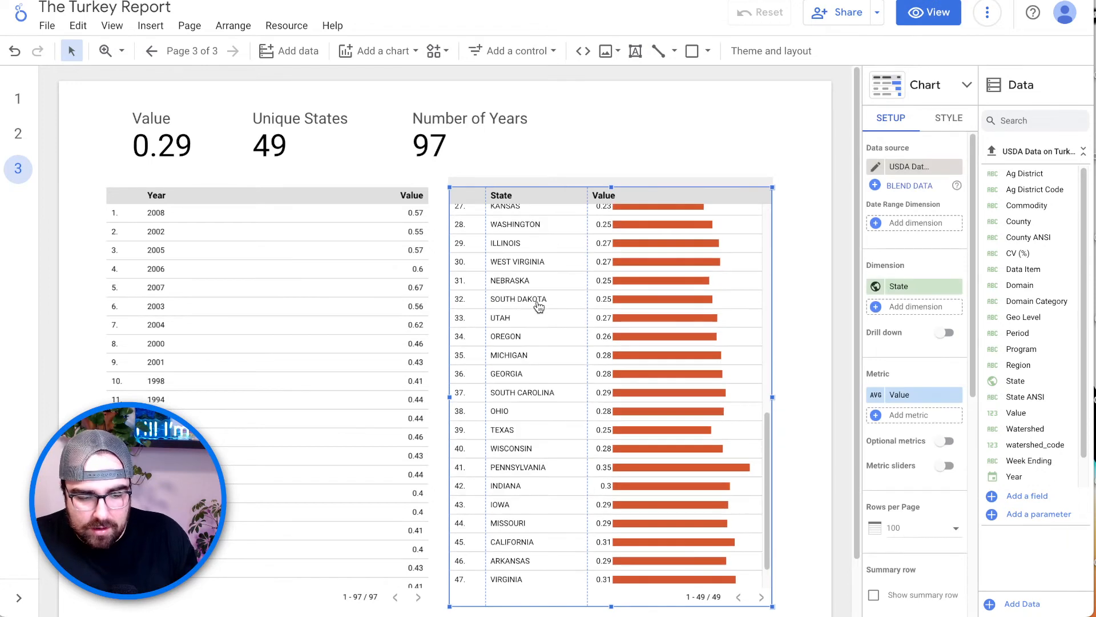
scroll(552, 363, up, 8)
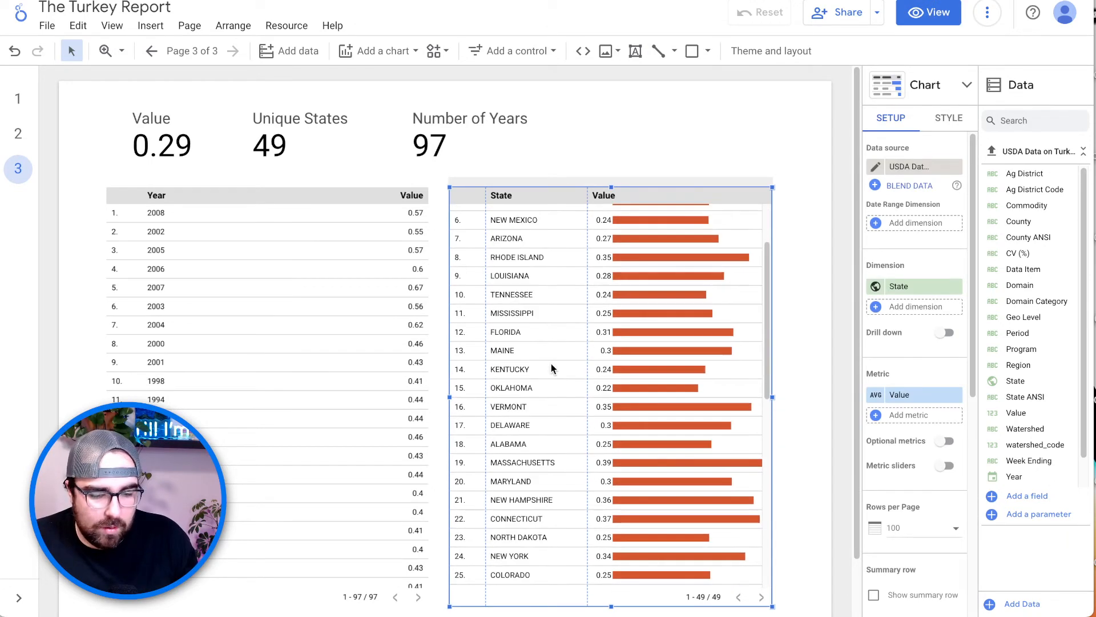
scroll(550, 364, down, 8)
scroll(548, 338, up, 4)
scroll(548, 338, up, 6)
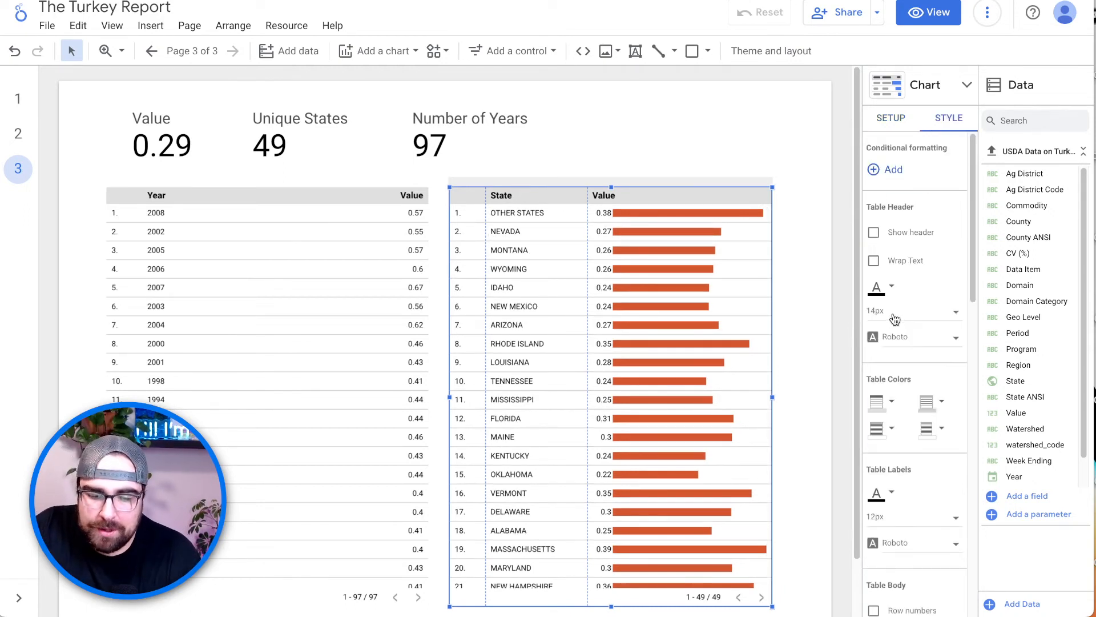
Step: Set the State table's label font size to 16px
scroll(917, 355, down, 3)
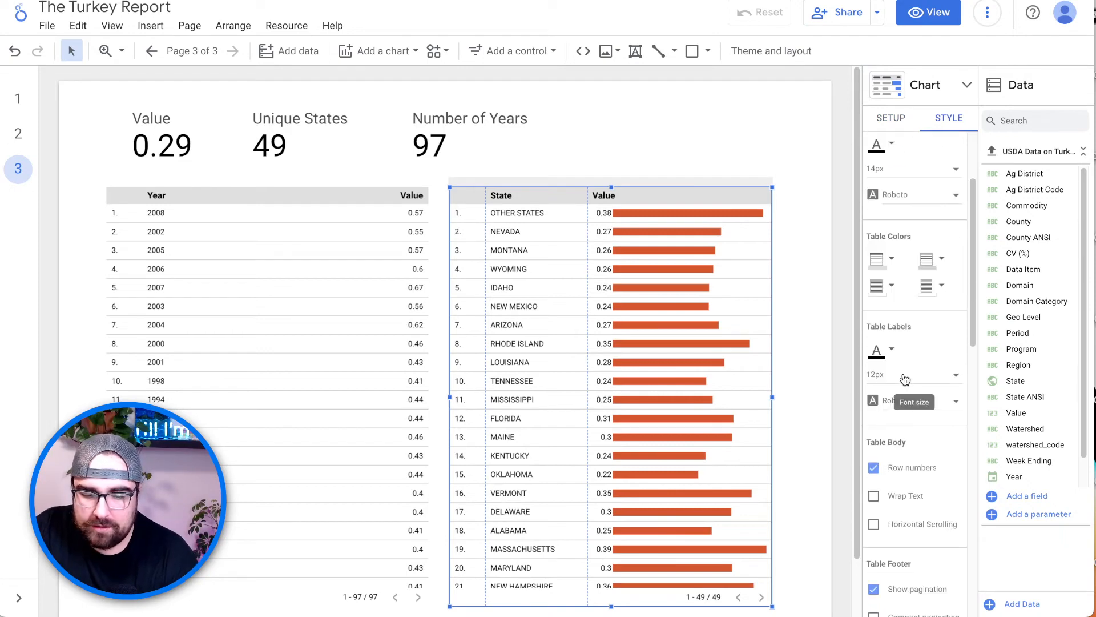
click(906, 377)
click(907, 444)
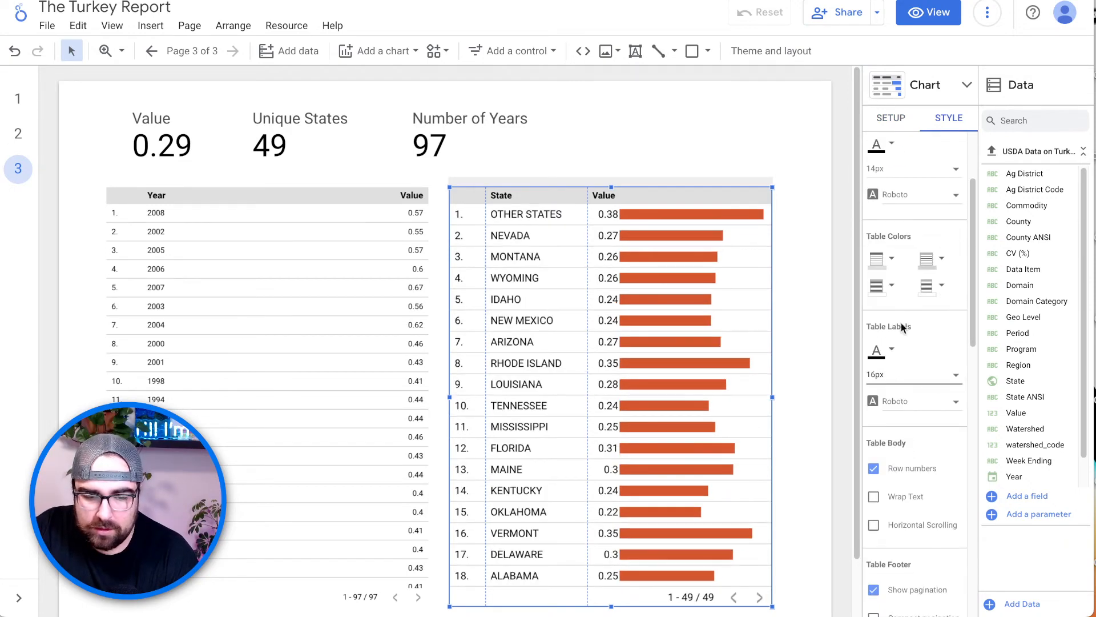
Step: Set the State table's header font size to 24px
scroll(888, 415, down, 1)
scroll(907, 380, up, 4)
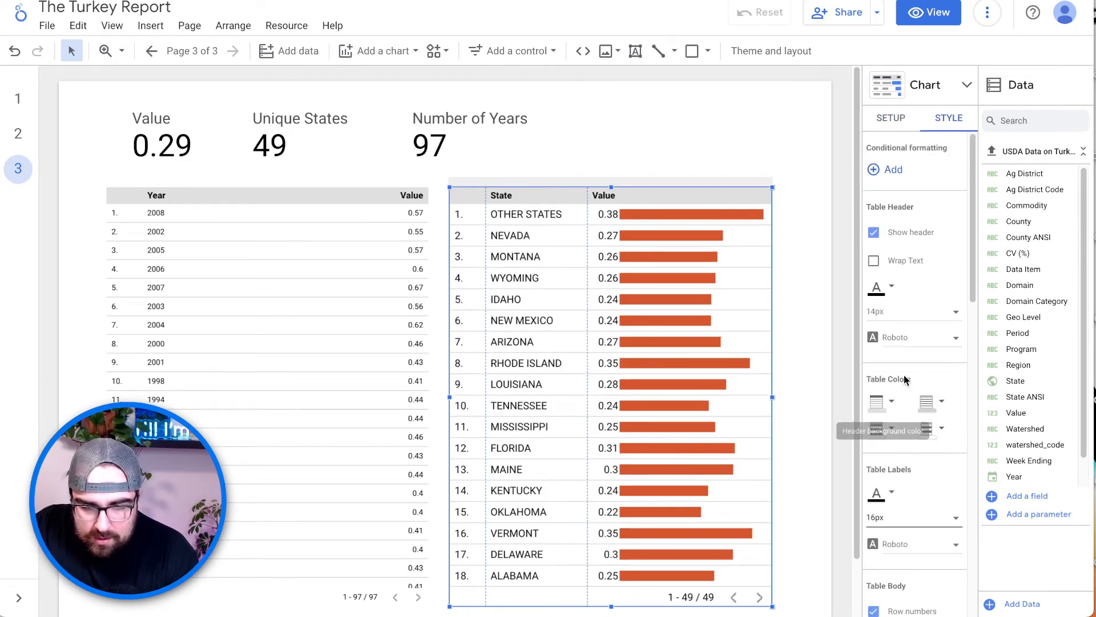
click(905, 320)
click(900, 389)
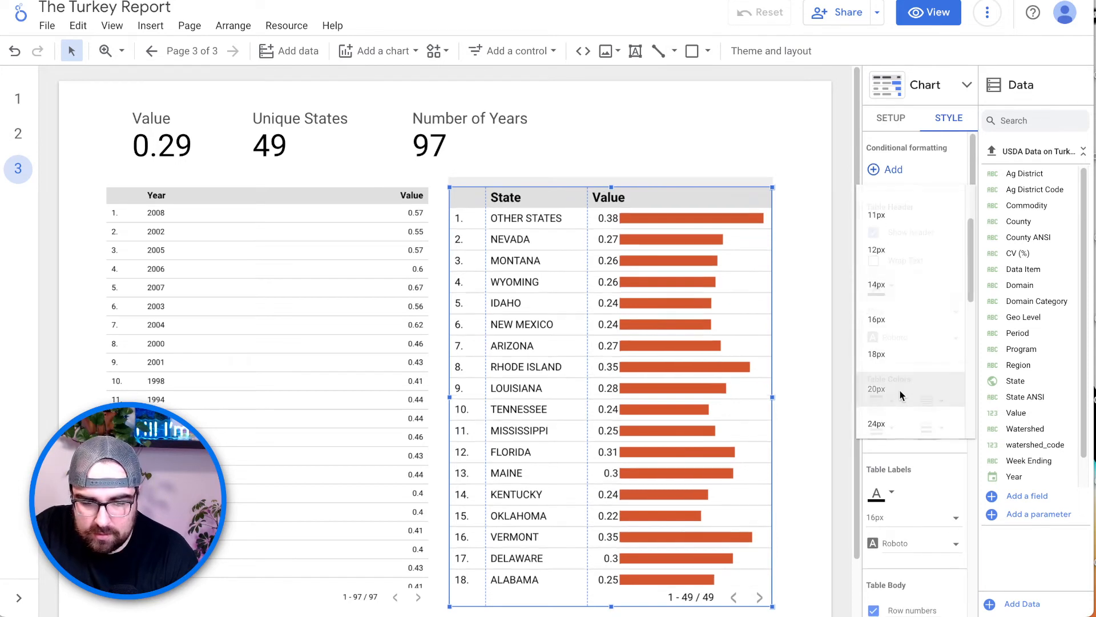
click(912, 316)
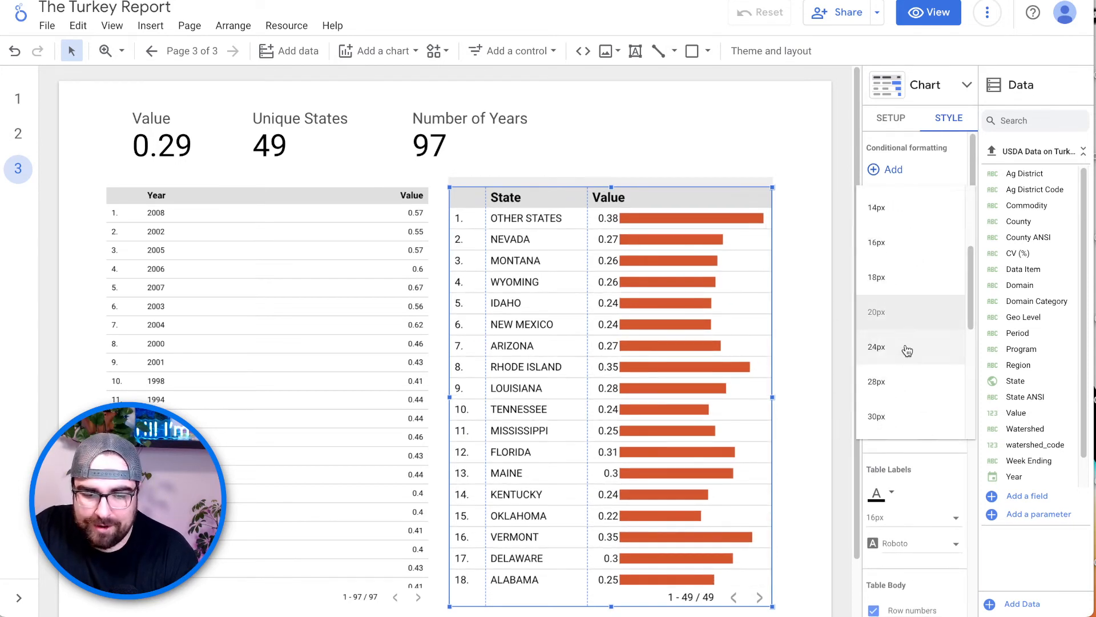
click(905, 364)
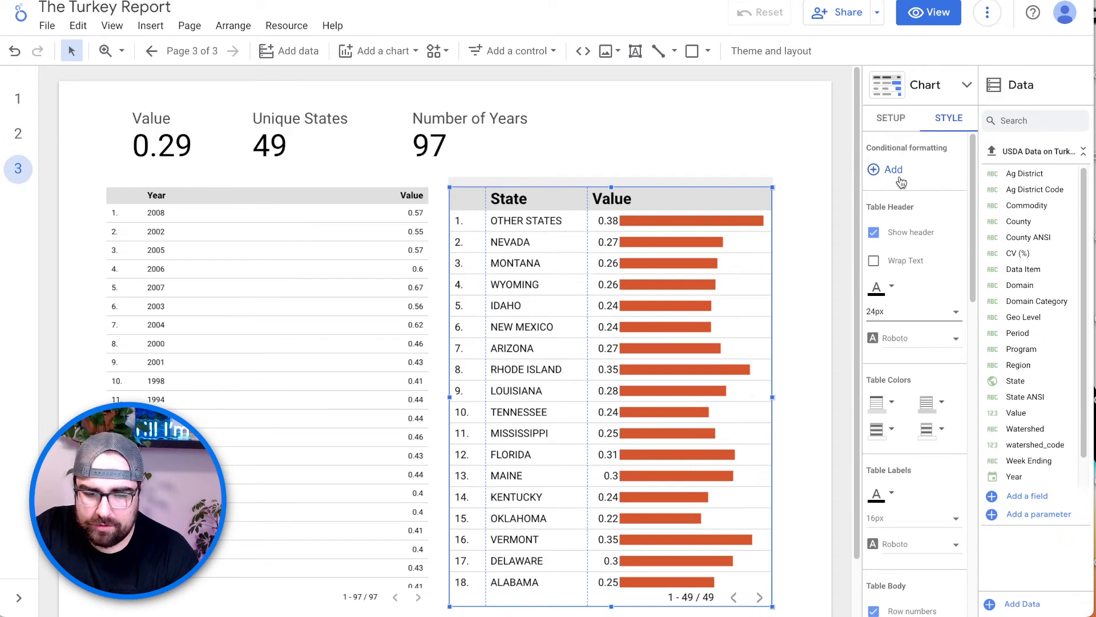
Step: Try a green background fill on the State table and undo it
scroll(952, 370, down, 10)
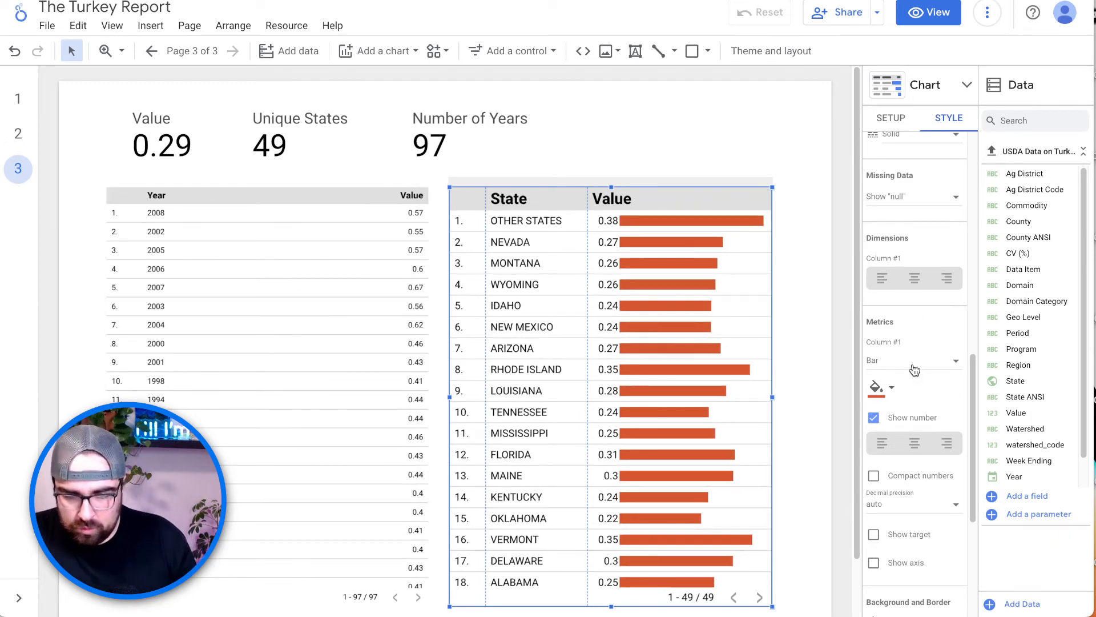
scroll(915, 370, up, 5)
scroll(926, 458, down, 6)
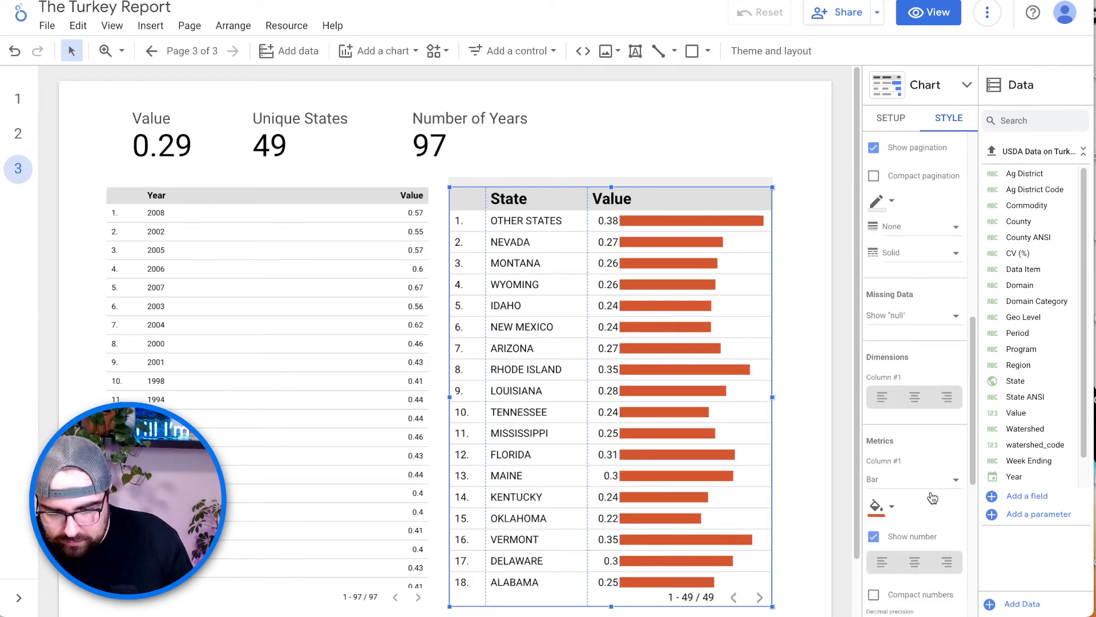
scroll(924, 480, down, 2)
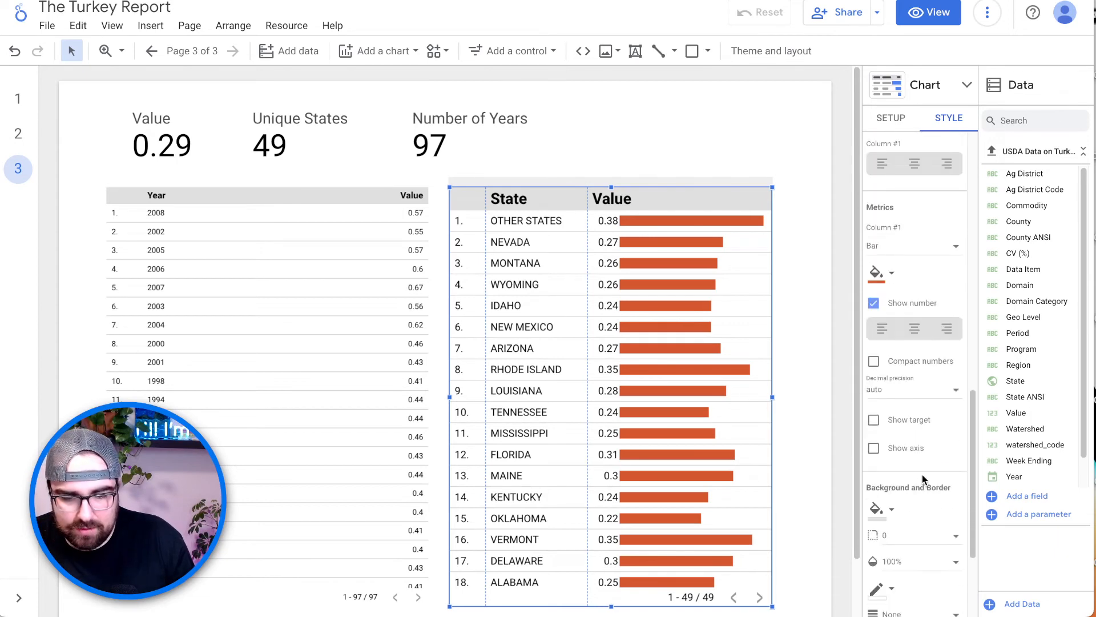
click(885, 510)
click(752, 371)
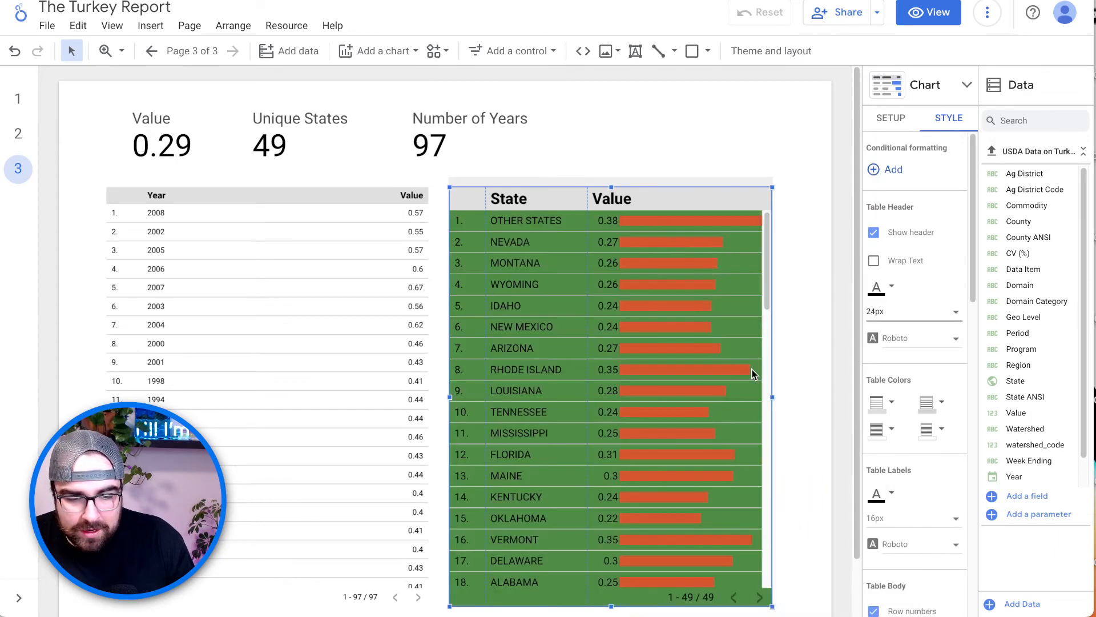
key(ctrl+z)
Step: Give the State table a dark purple header background with white header text
scroll(939, 547, down, 5)
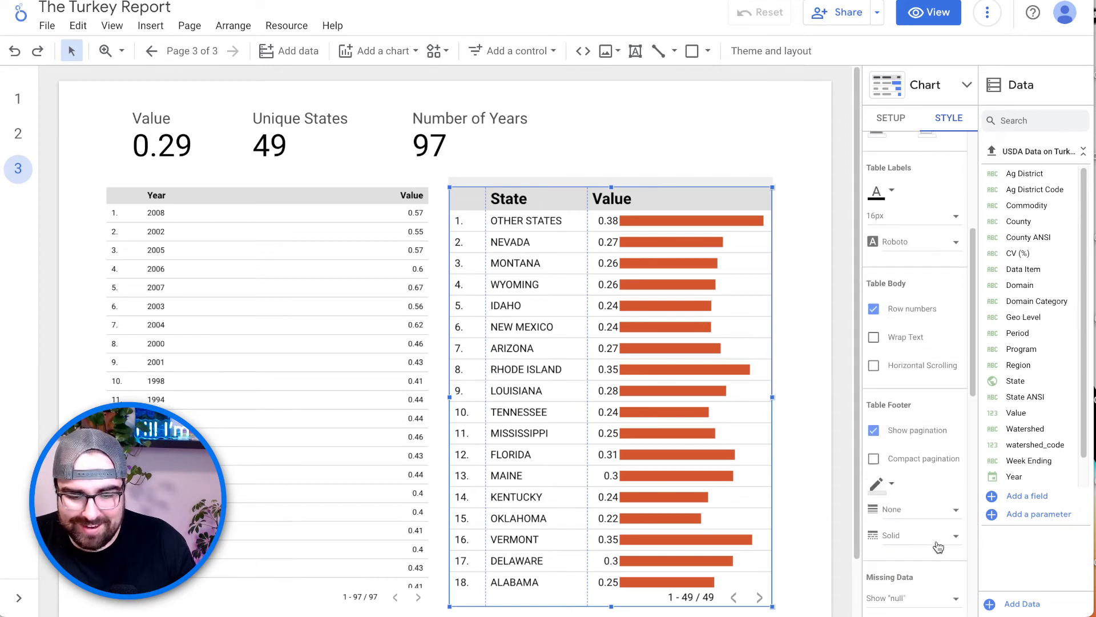
scroll(938, 545, up, 5)
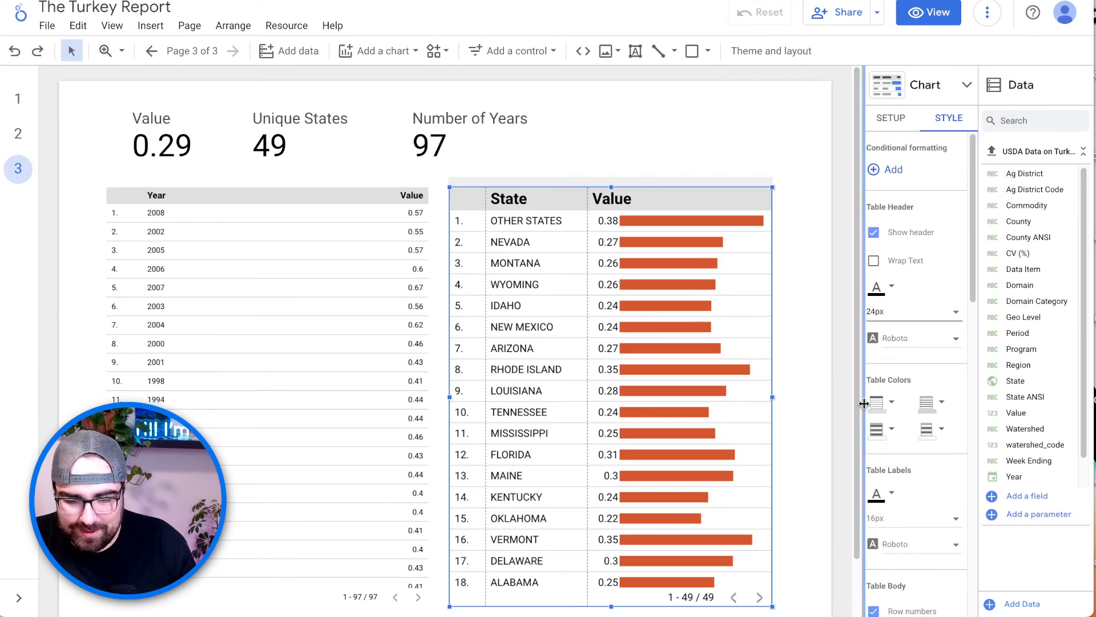
click(890, 397)
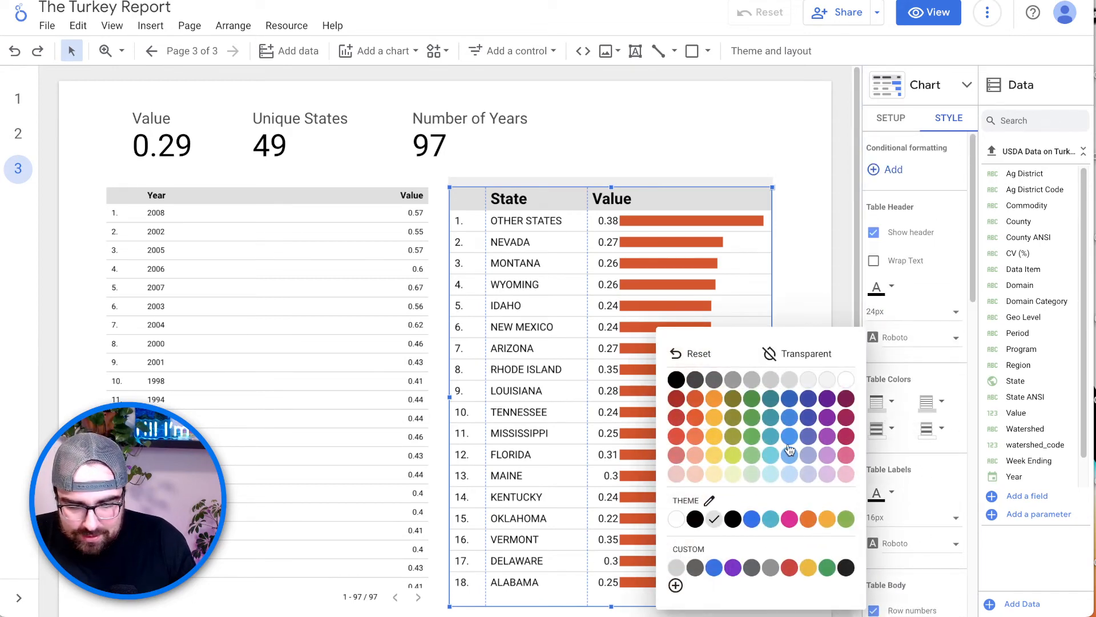
click(828, 399)
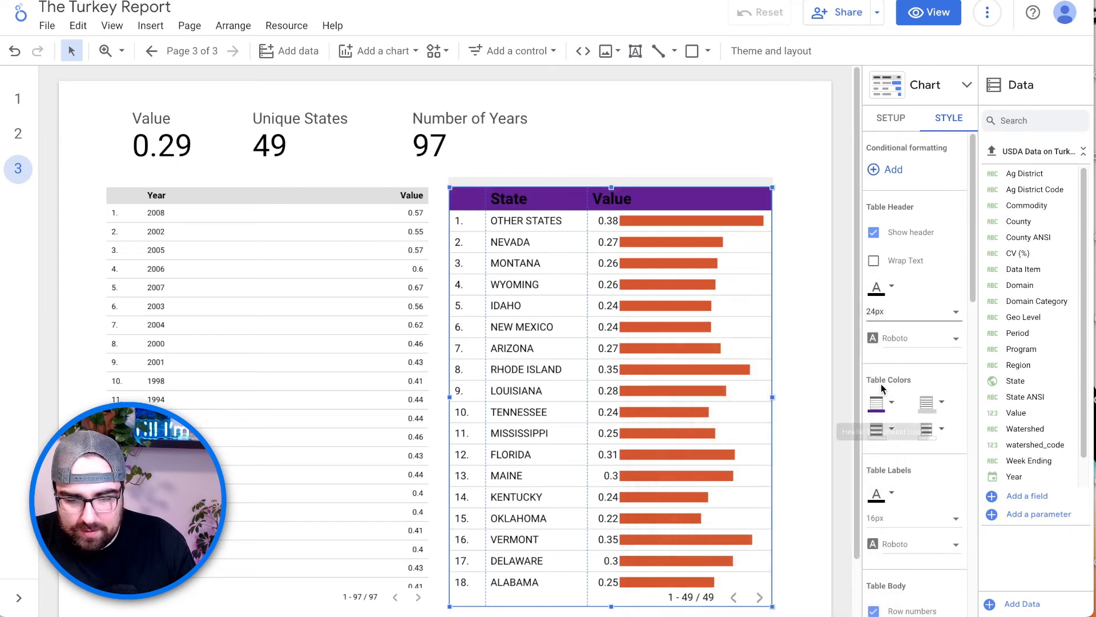
click(890, 285)
click(845, 327)
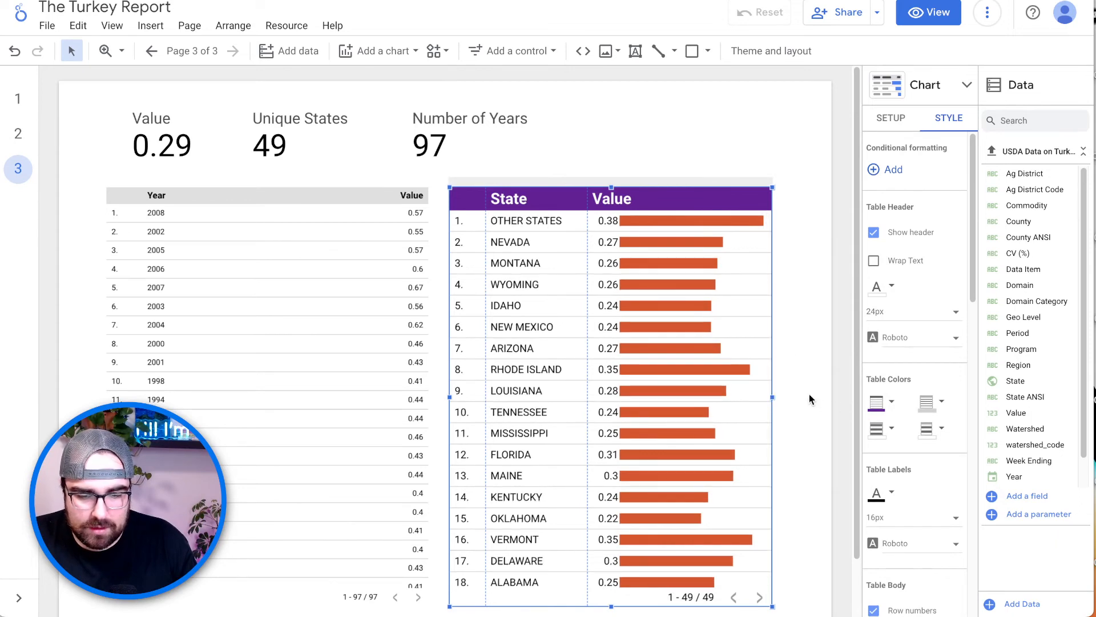
Step: Widen the State table toward the page's right edge and apply its purple-header, orange-bar style to the Year table
drag(774, 398, 808, 397)
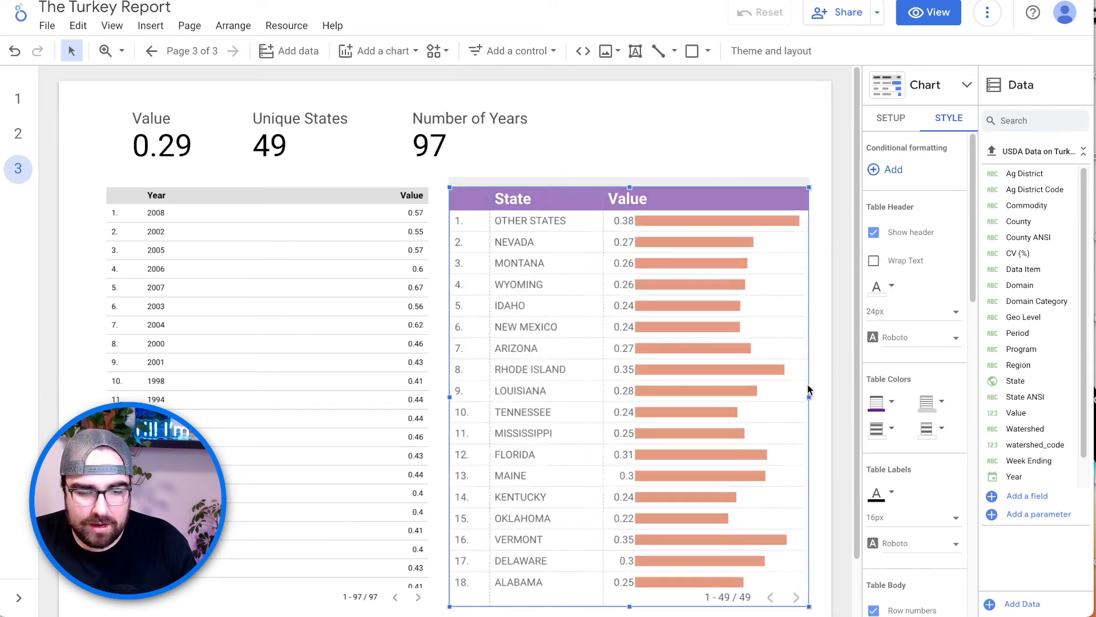
click(350, 183)
click(347, 191)
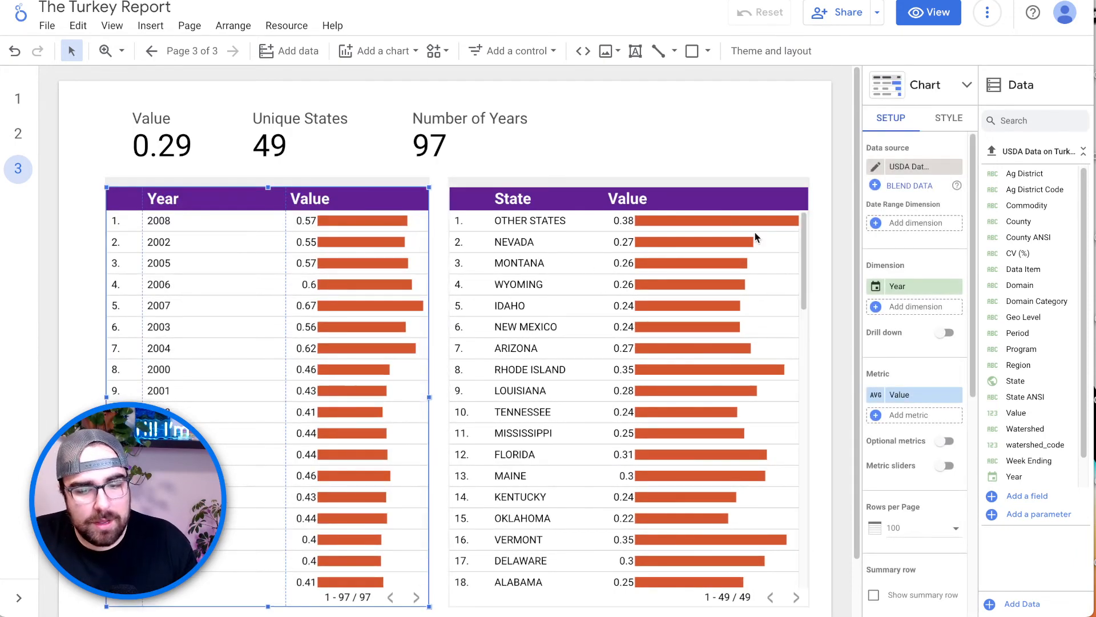
scroll(909, 417, down, 8)
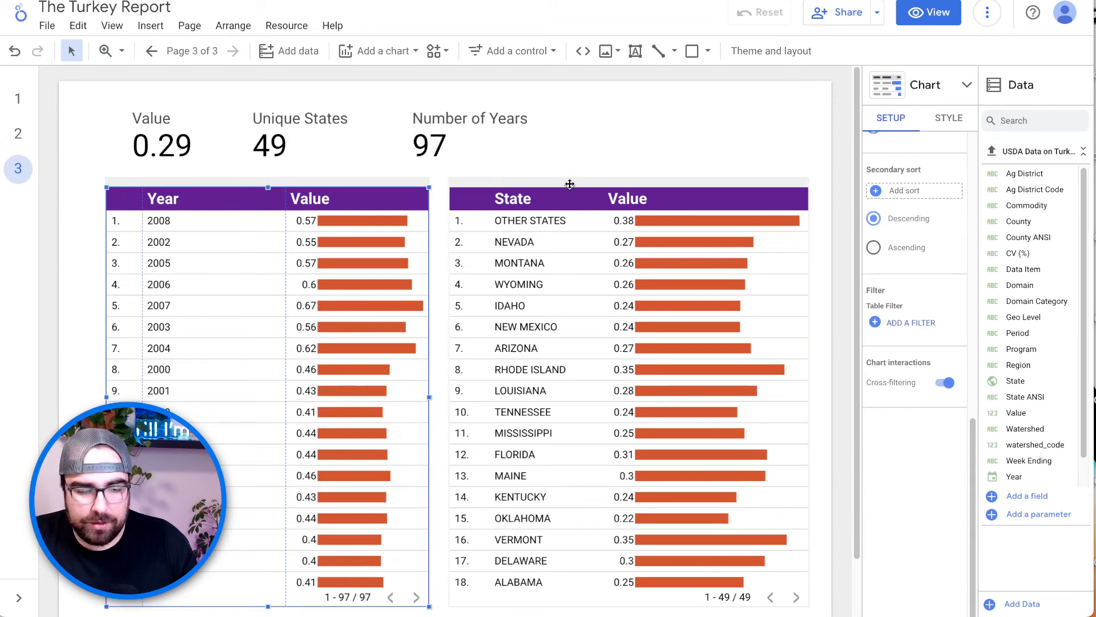
Step: Distribute the three scorecards horizontally and group them nearer the page's center above the tables
drag(644, 128, 202, 143)
right_click(290, 135)
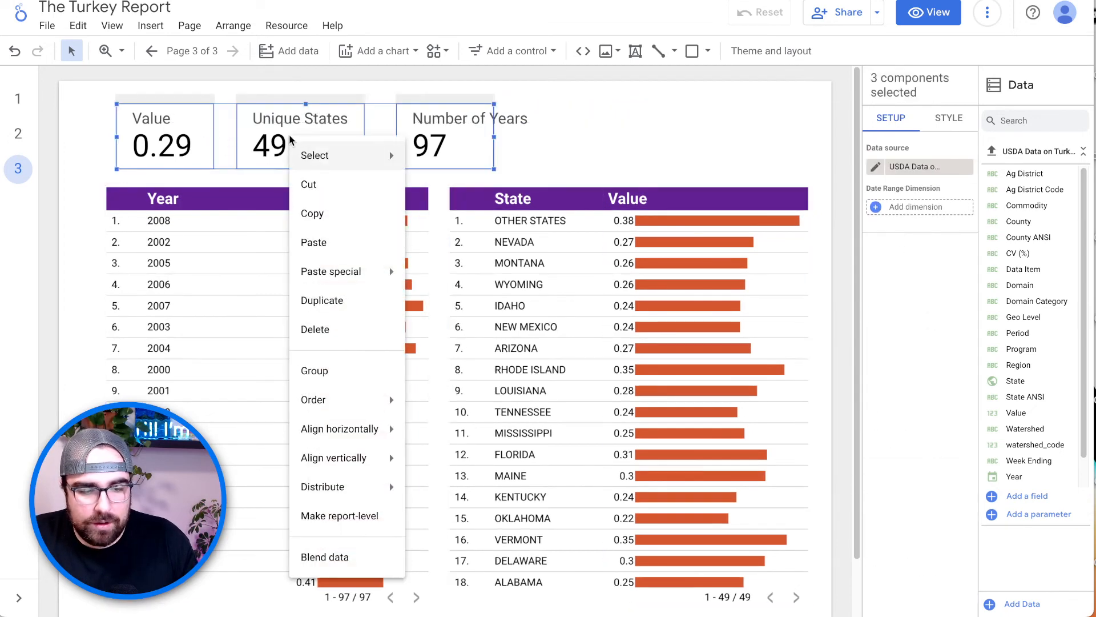
mouse_move(378, 416)
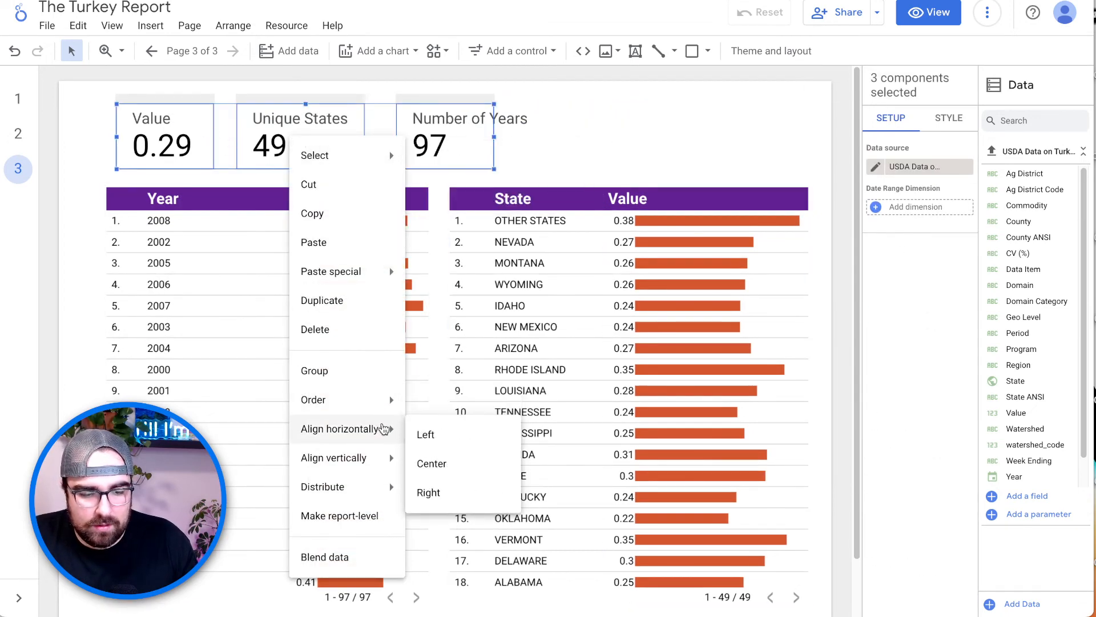
mouse_move(368, 491)
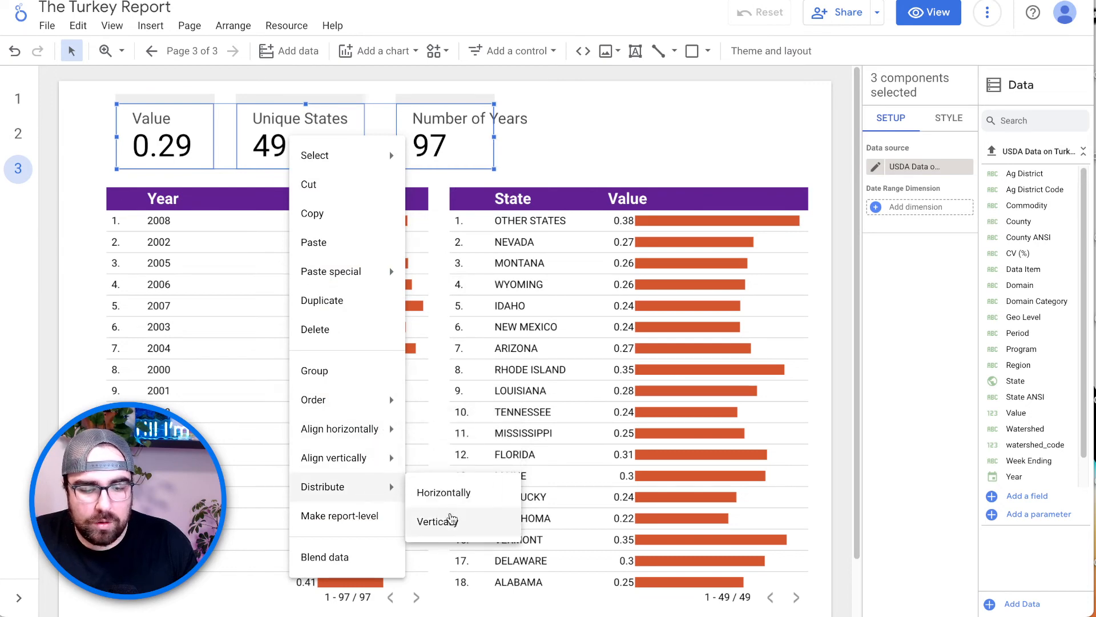
click(448, 492)
drag(420, 99, 571, 99)
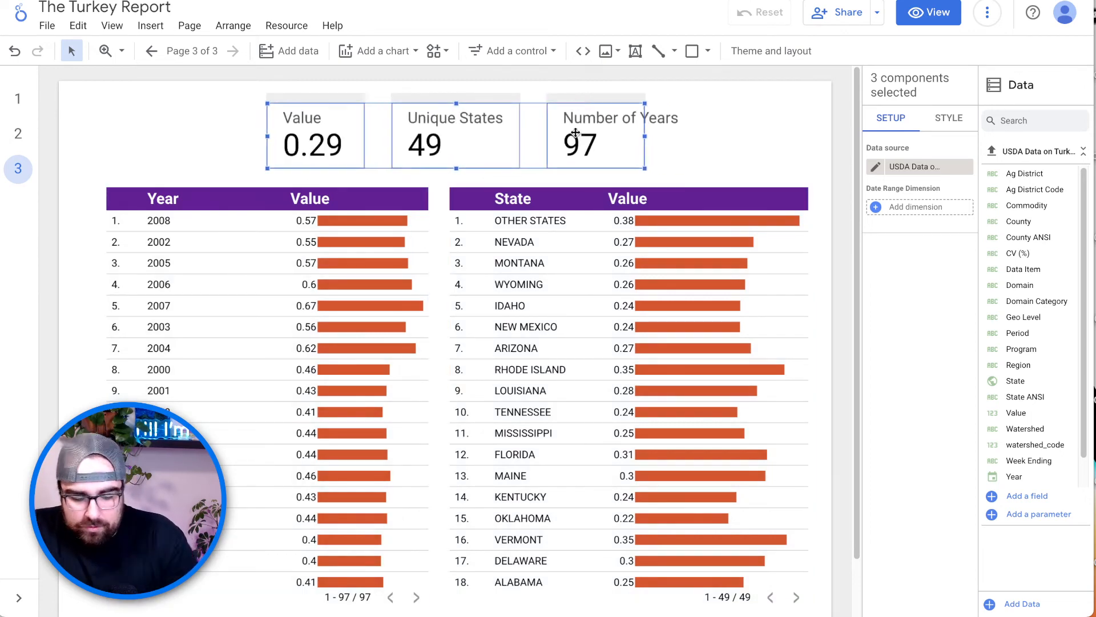
key(super+g)
Step: Try to center the scorecard group with the horizontal alignment option and undo the attempts
right_click(577, 105)
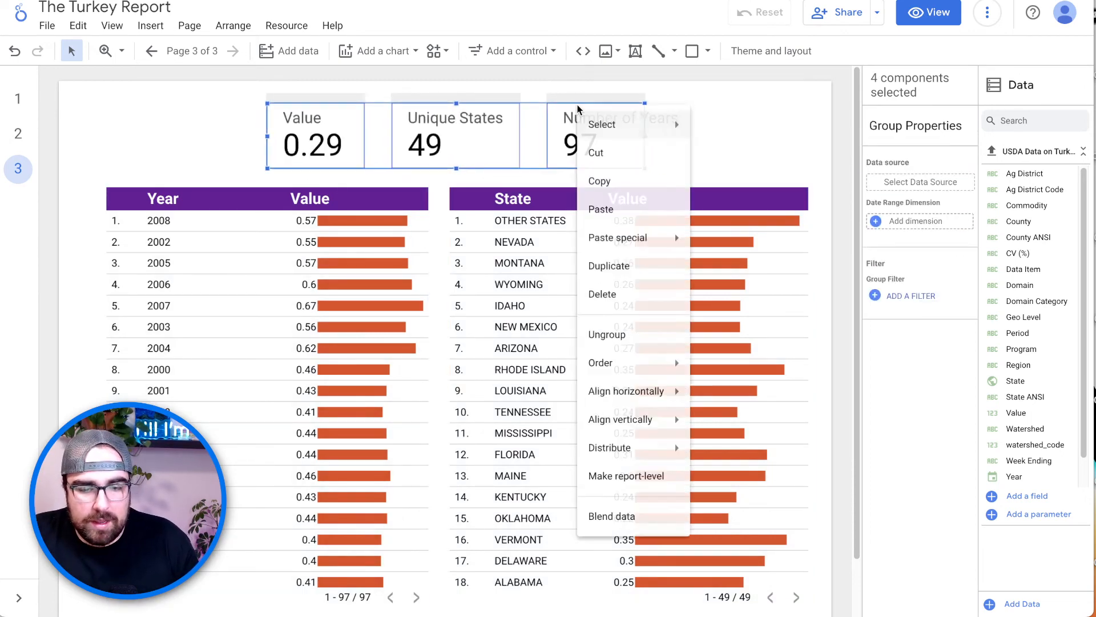
mouse_move(665, 410)
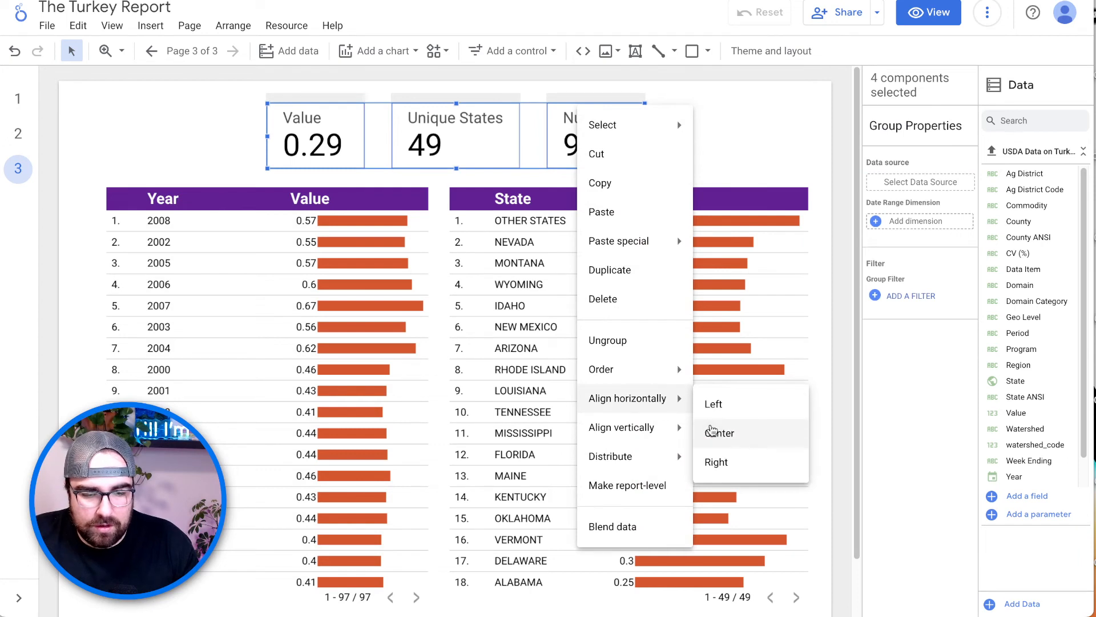
click(720, 433)
key(ctrl+z)
click(686, 169)
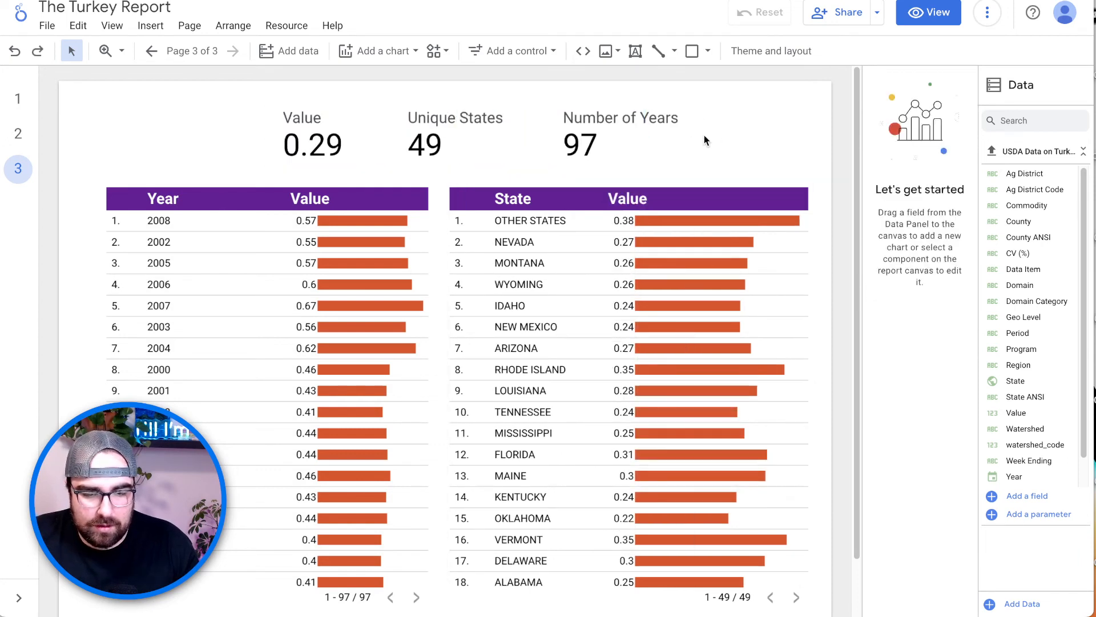
click(610, 135)
right_click(618, 106)
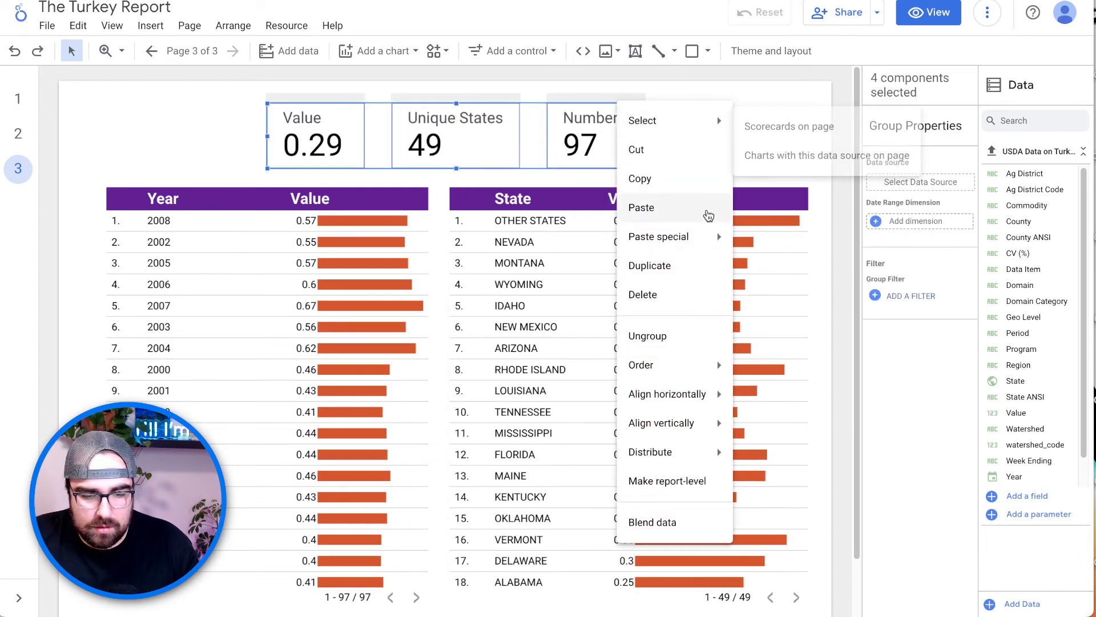
mouse_move(712, 389)
click(753, 423)
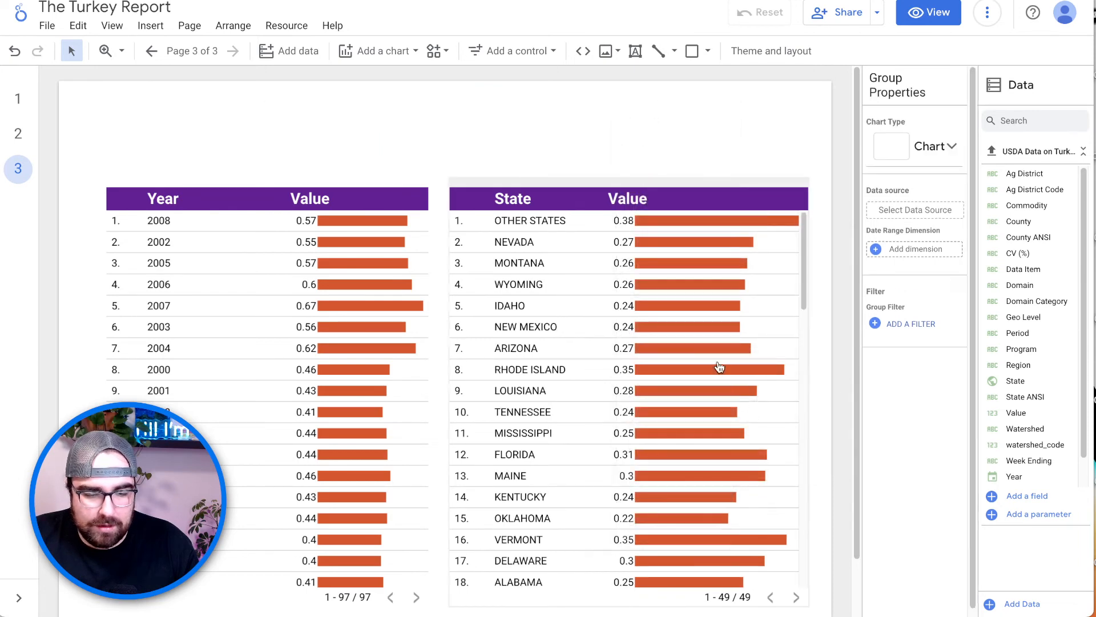
key(ctrl+z)
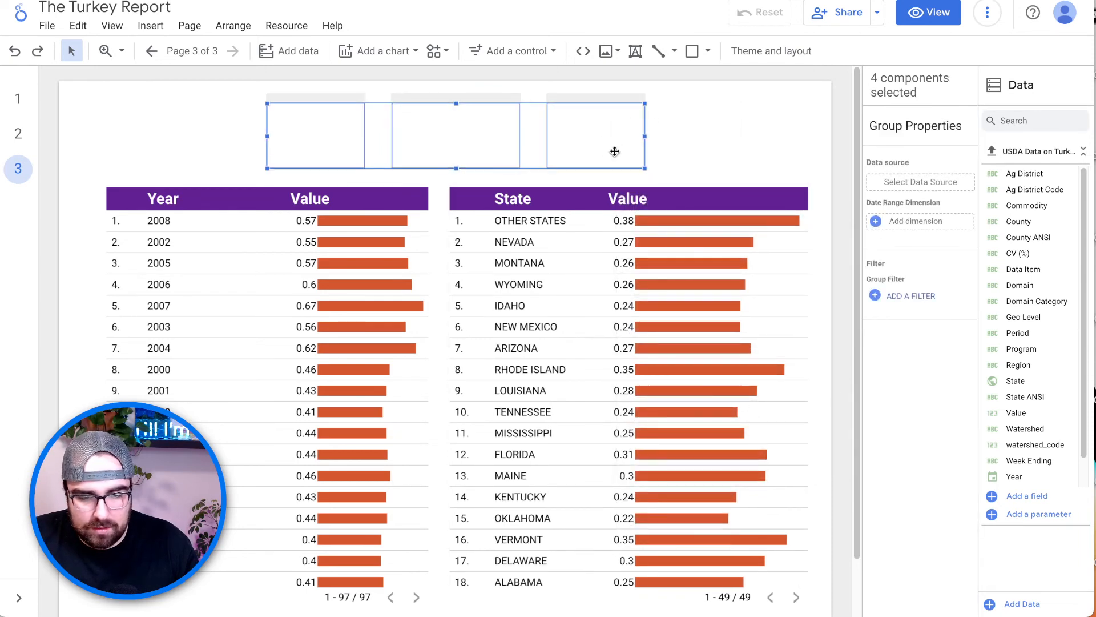
Step: Nudge the scorecard group slightly left and widen the Year table toward the page's left edge
click(815, 154)
click(425, 131)
drag(458, 130, 447, 128)
click(651, 145)
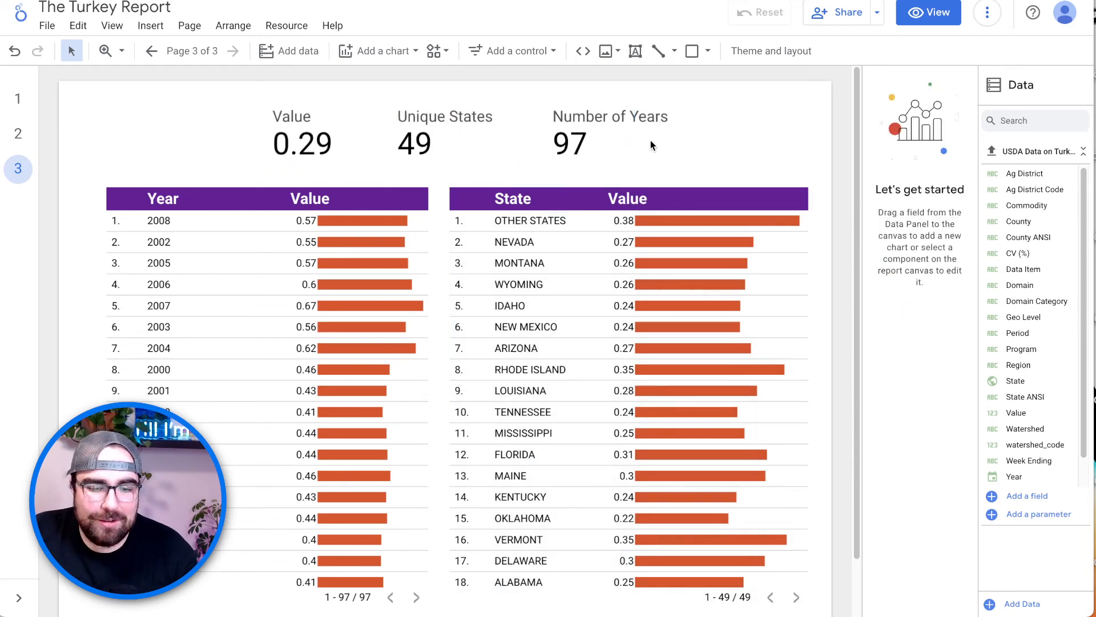
click(242, 183)
drag(105, 395, 84, 395)
Step: Go to page 2, select the bubble map and look through its setup and style options
click(29, 127)
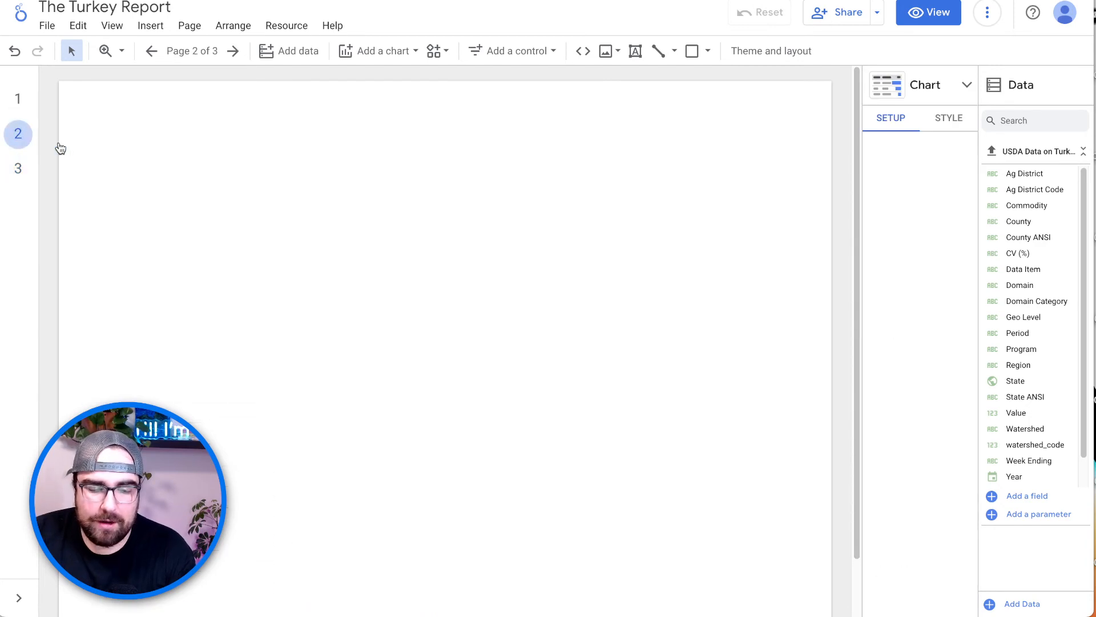
mouse_move(391, 282)
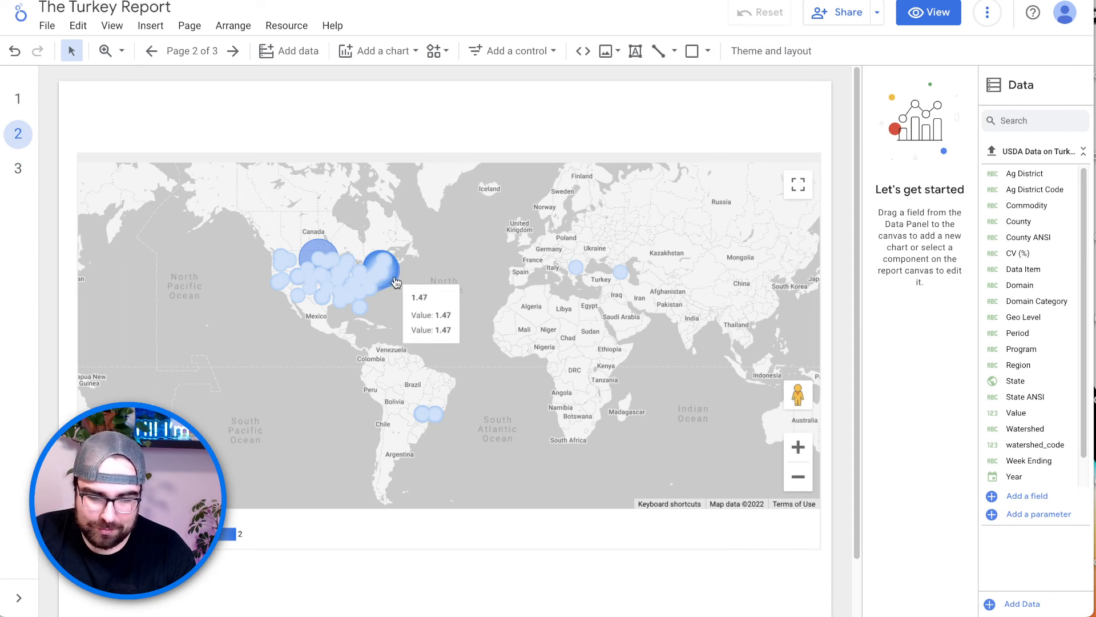
click(751, 213)
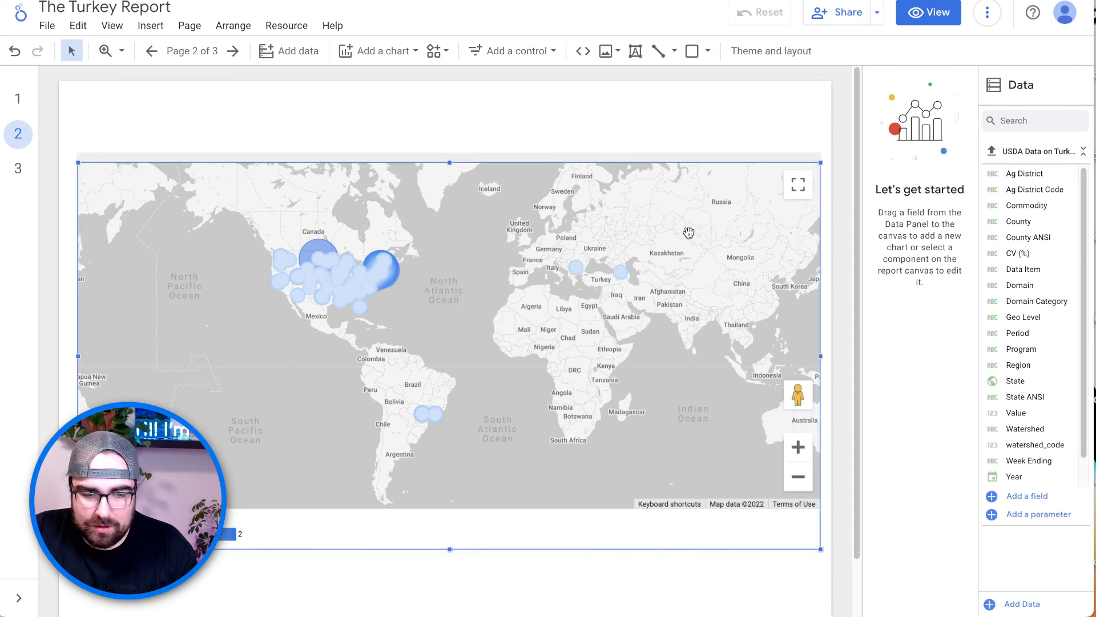
scroll(941, 326, down, 4)
scroll(941, 327, up, 4)
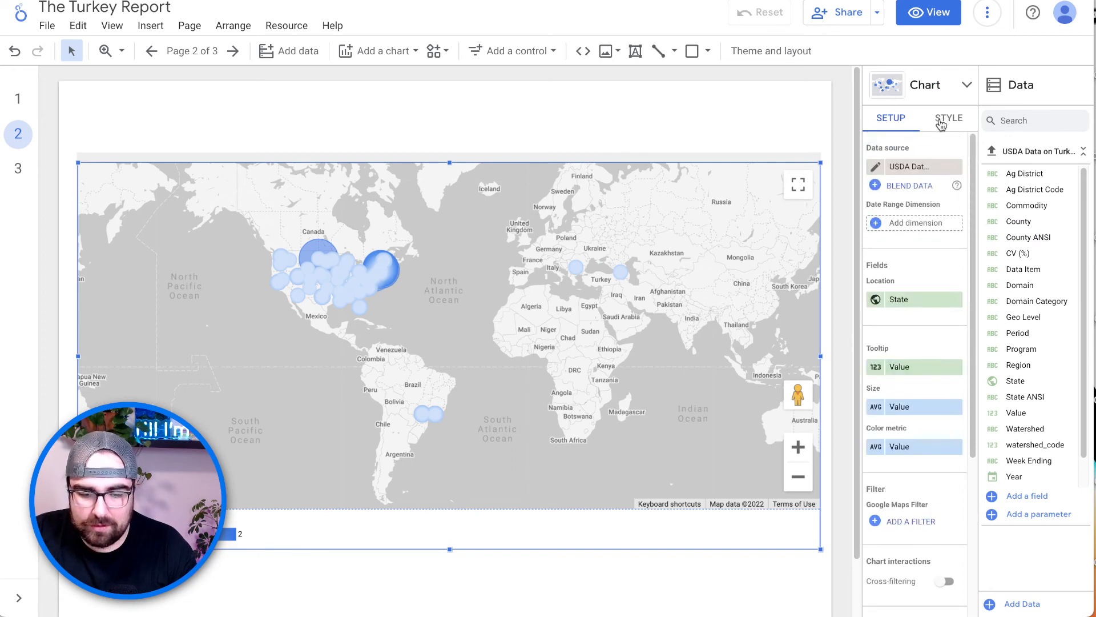
click(941, 122)
scroll(928, 422, down, 10)
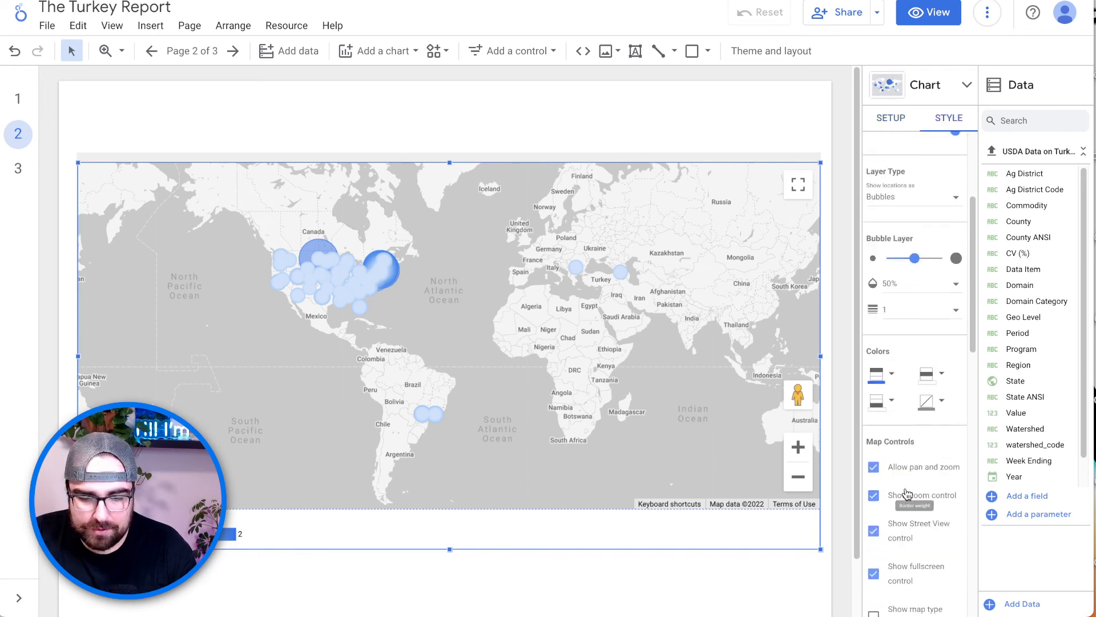
scroll(907, 500, down, 5)
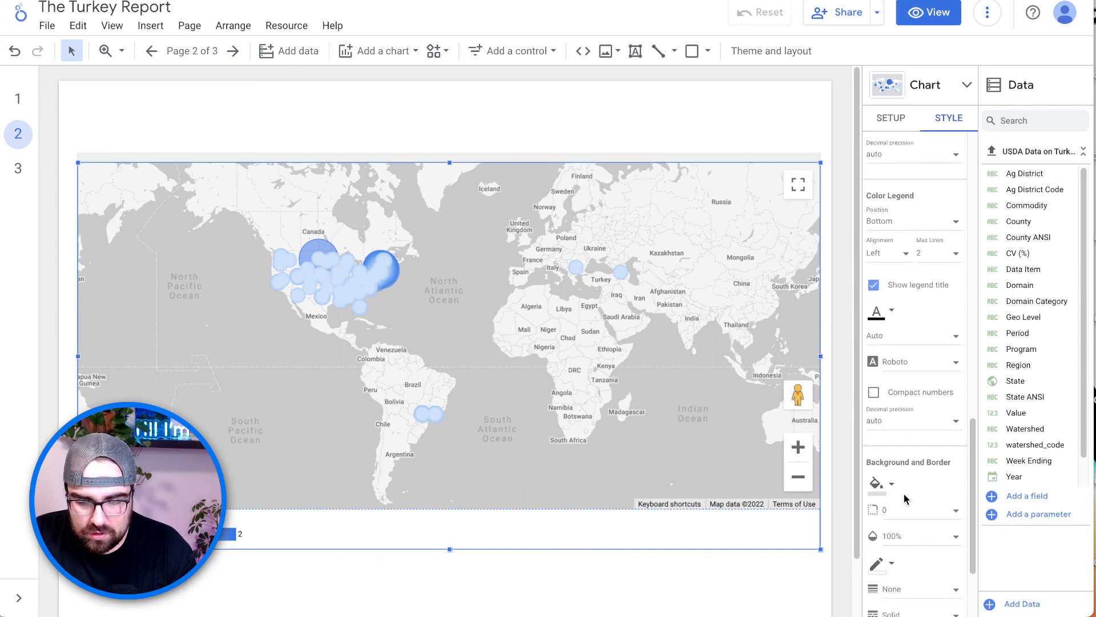
scroll(905, 499, down, 5)
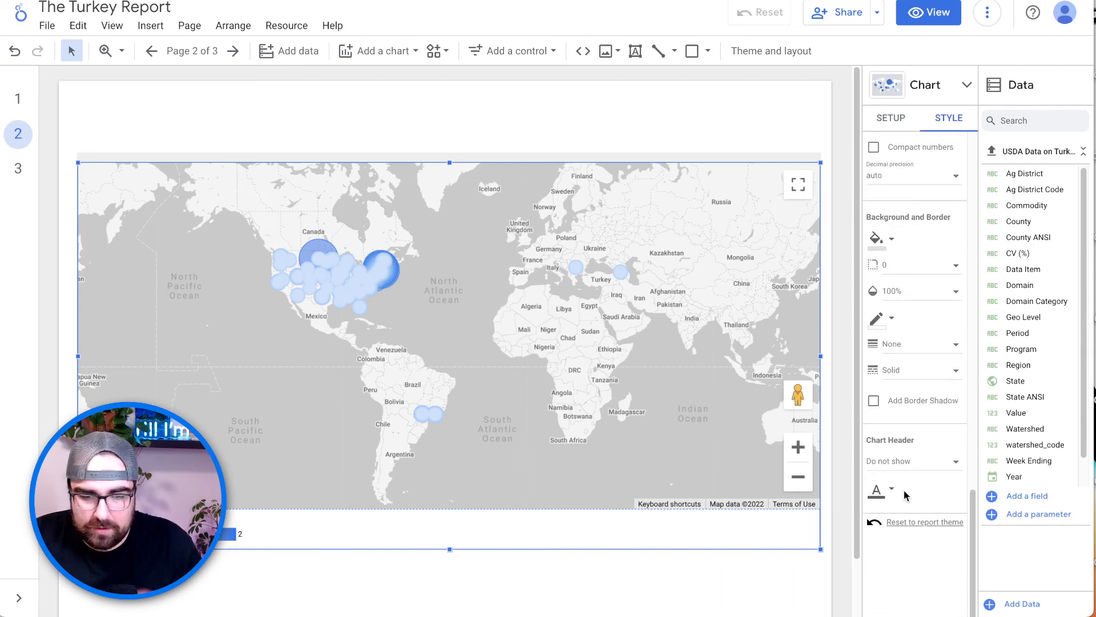
scroll(923, 427, up, 10)
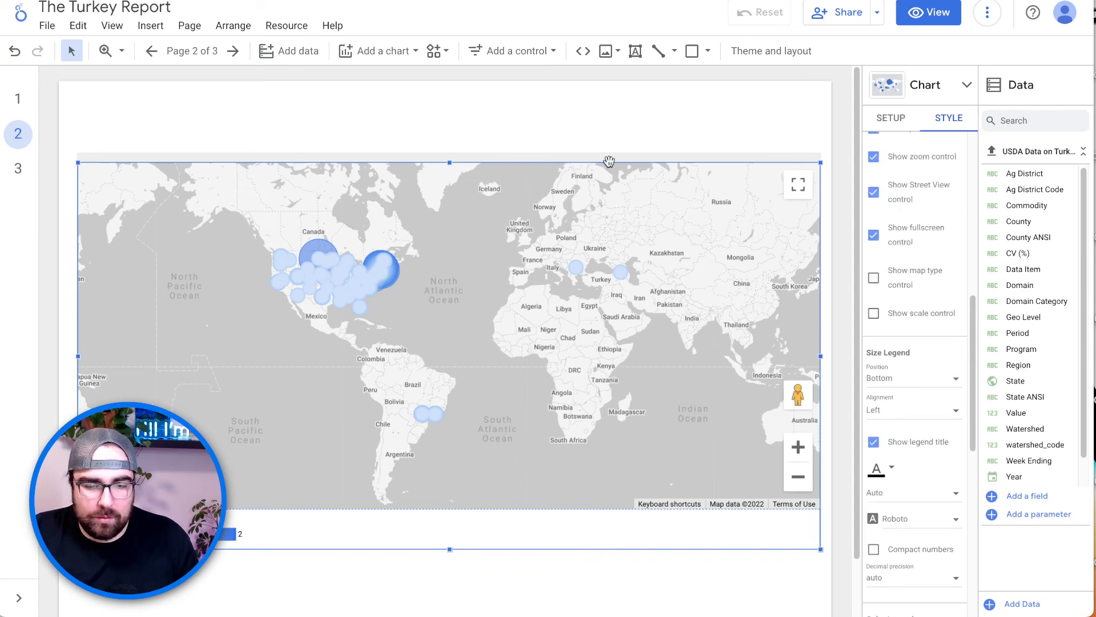
Step: Open the trend page in view mode and filter the State Selector to only NEW JERSEY
click(21, 99)
click(917, 12)
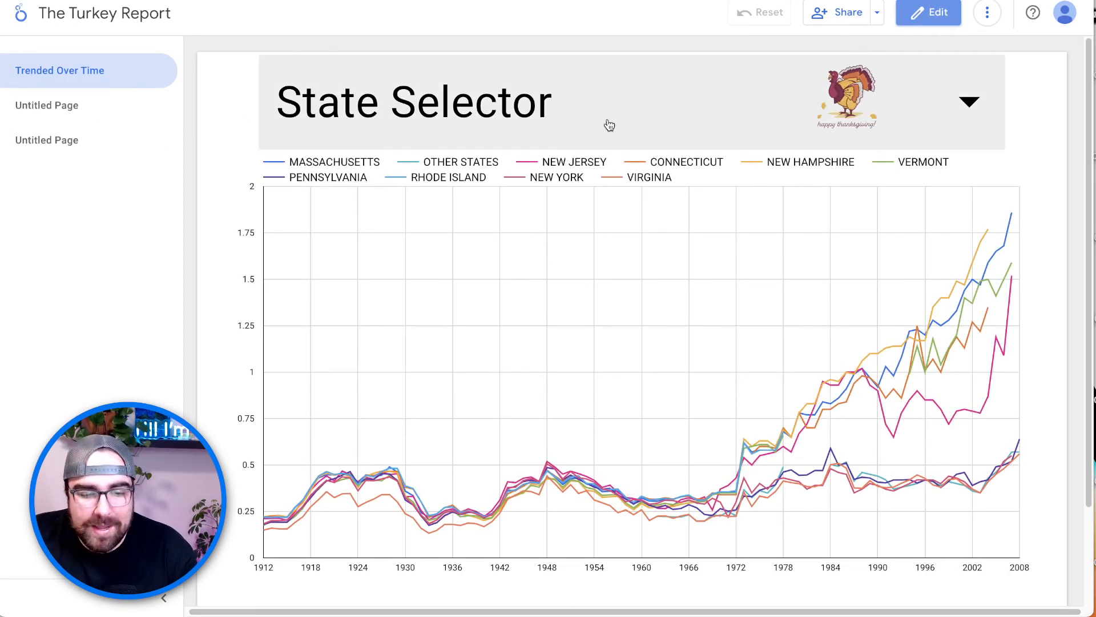
click(626, 105)
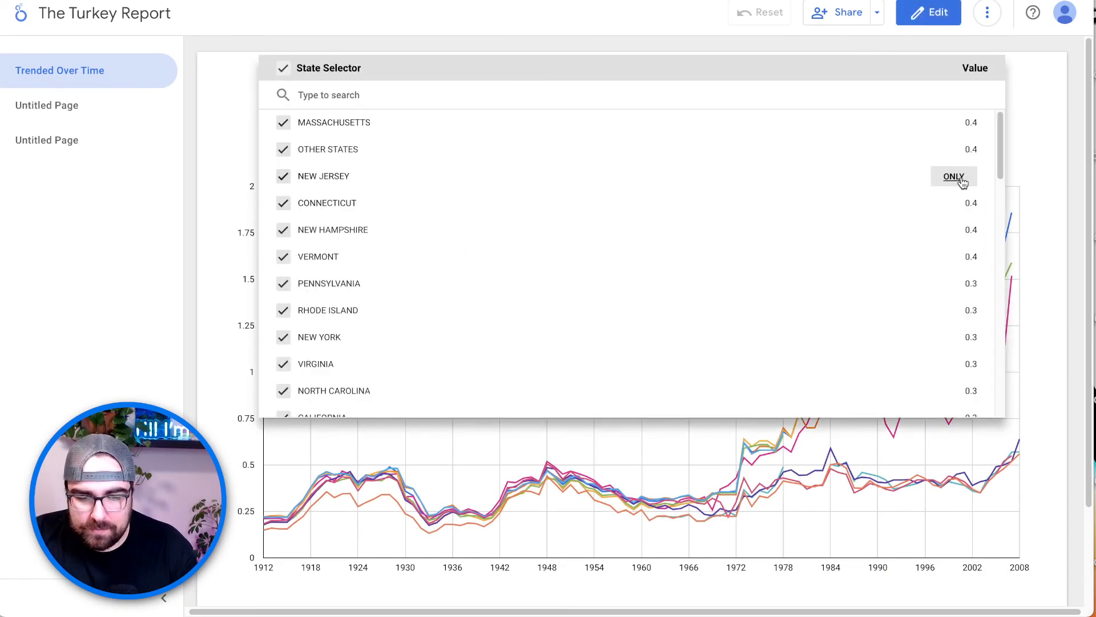
click(954, 177)
click(245, 116)
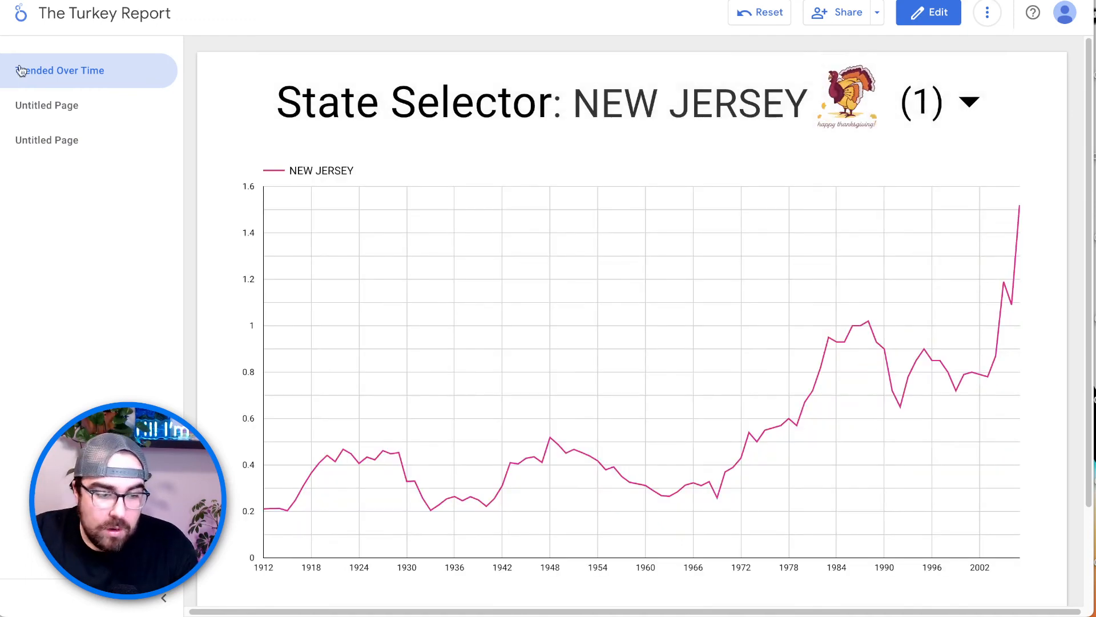
Step: Open the bubble map page and examine the state bubbles and their tooltips across the United States
click(82, 115)
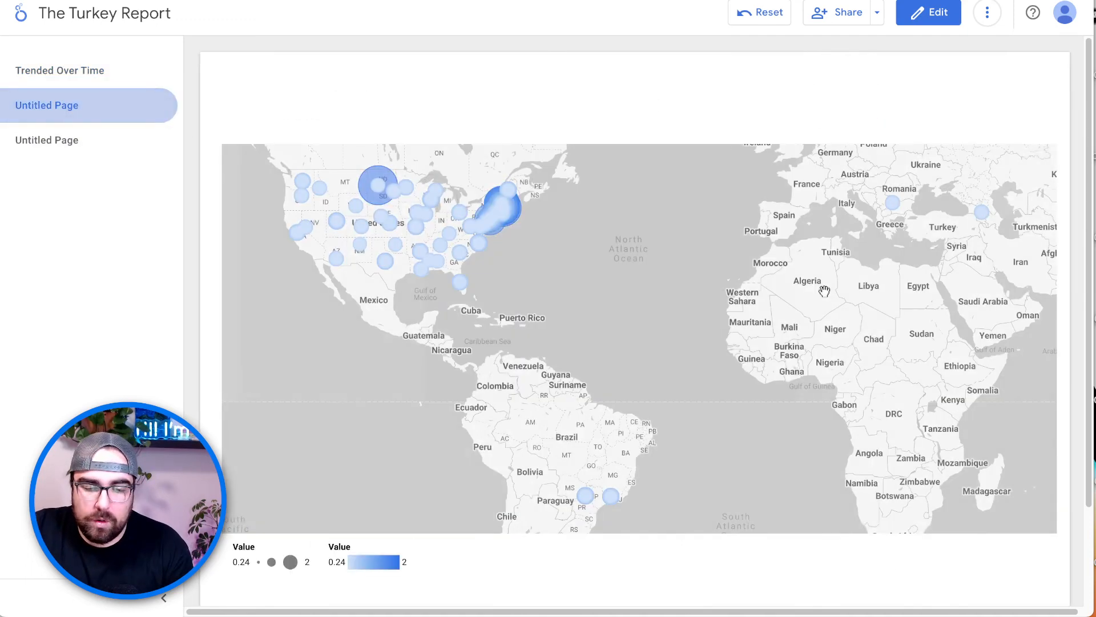
scroll(605, 278, up, 5)
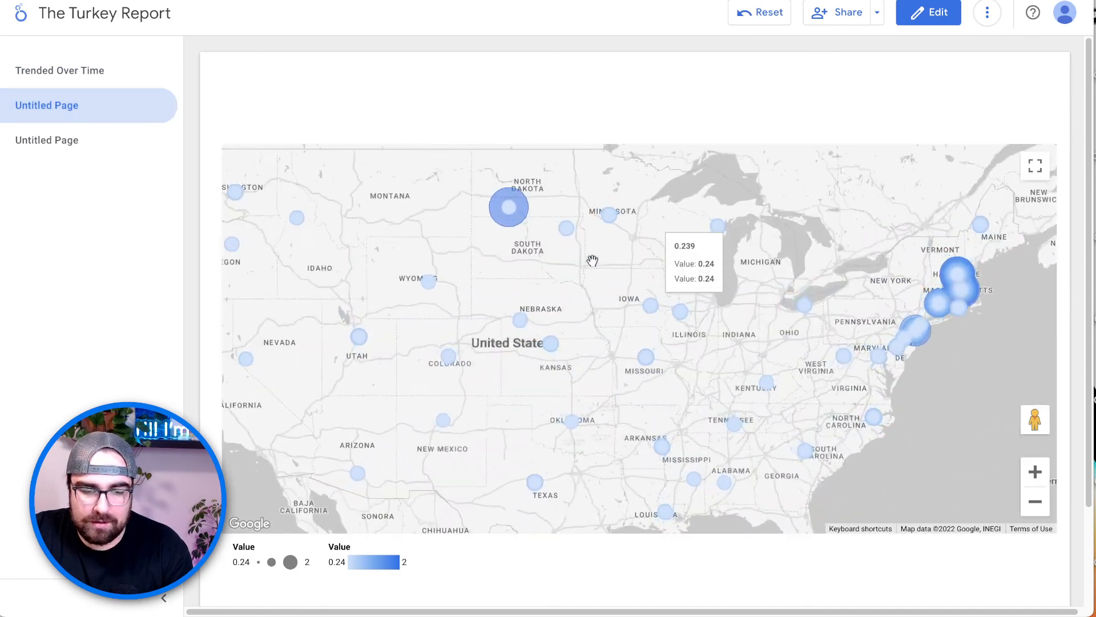
scroll(493, 205, down, 2)
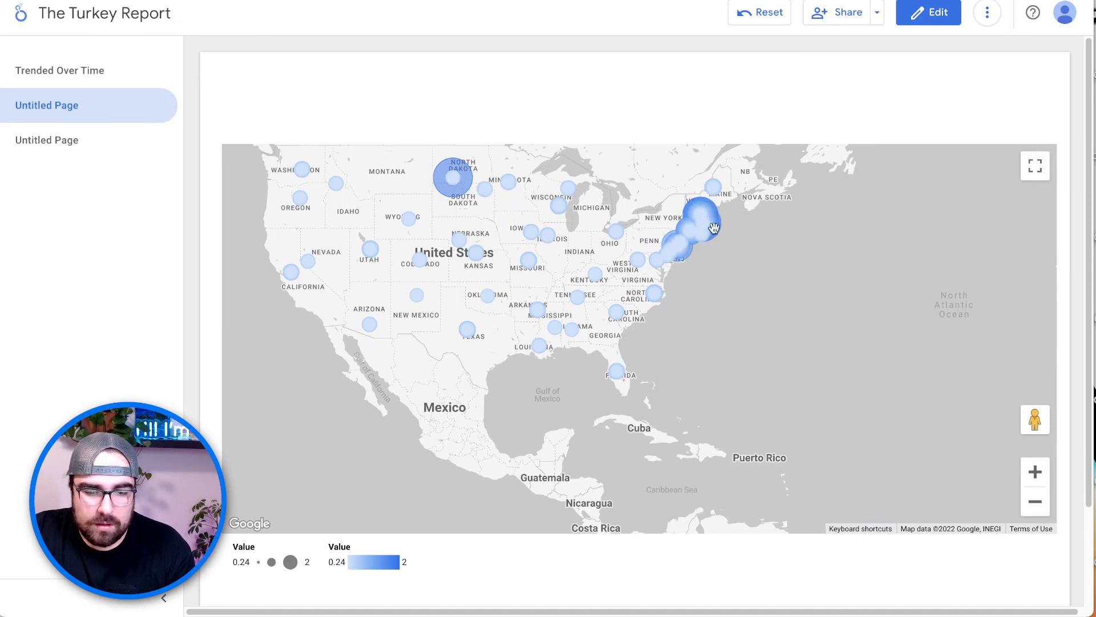
Step: Open the tables page, cross-filter it by the year 2005 and examine the scorecards and the State table
click(66, 140)
scroll(700, 345, down, 1)
scroll(764, 357, up, 1)
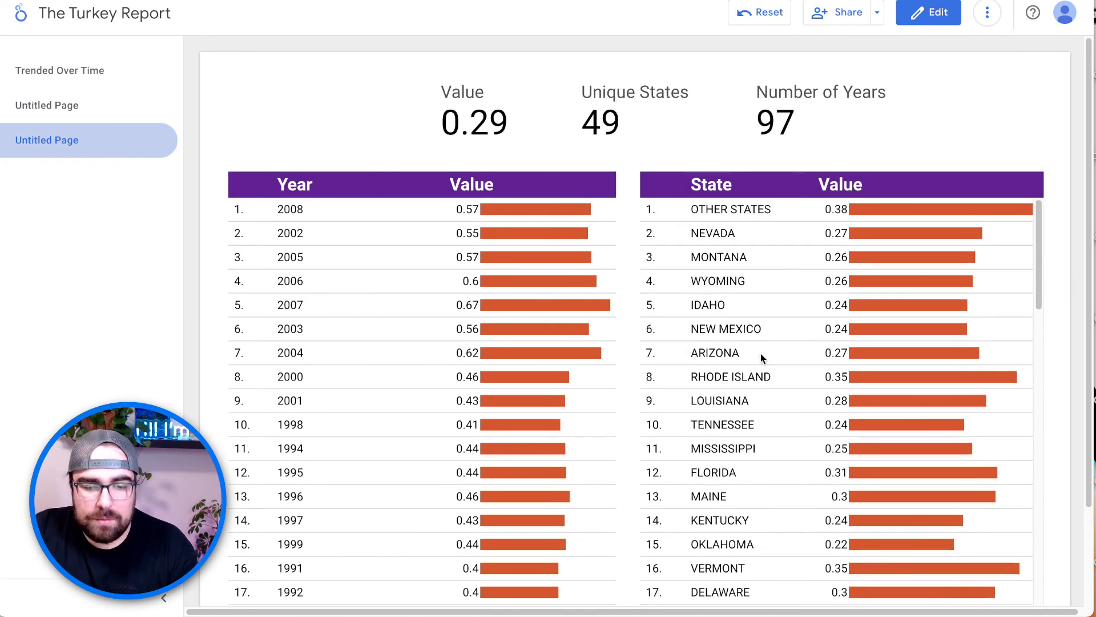
click(292, 260)
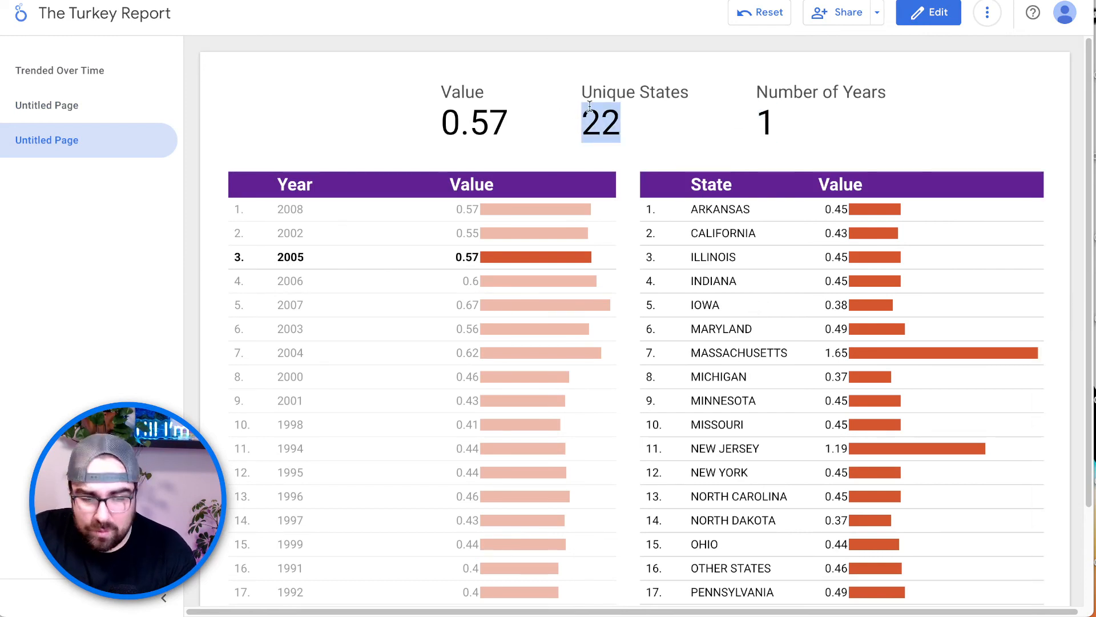
drag(558, 124, 433, 117)
click(501, 119)
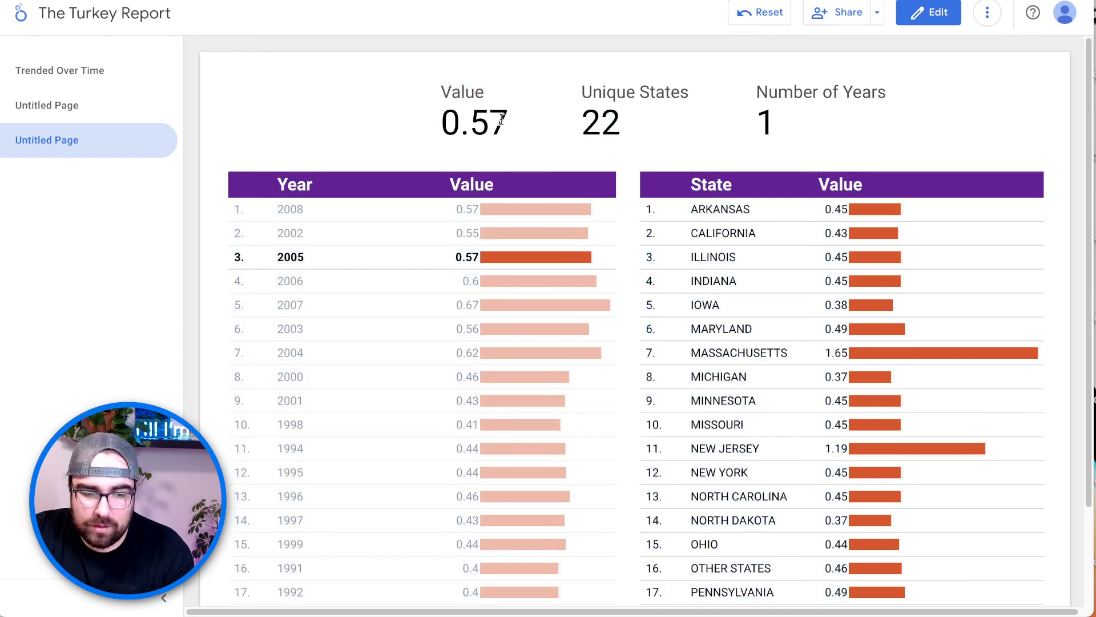
double_click(501, 119)
scroll(771, 311, down, 5)
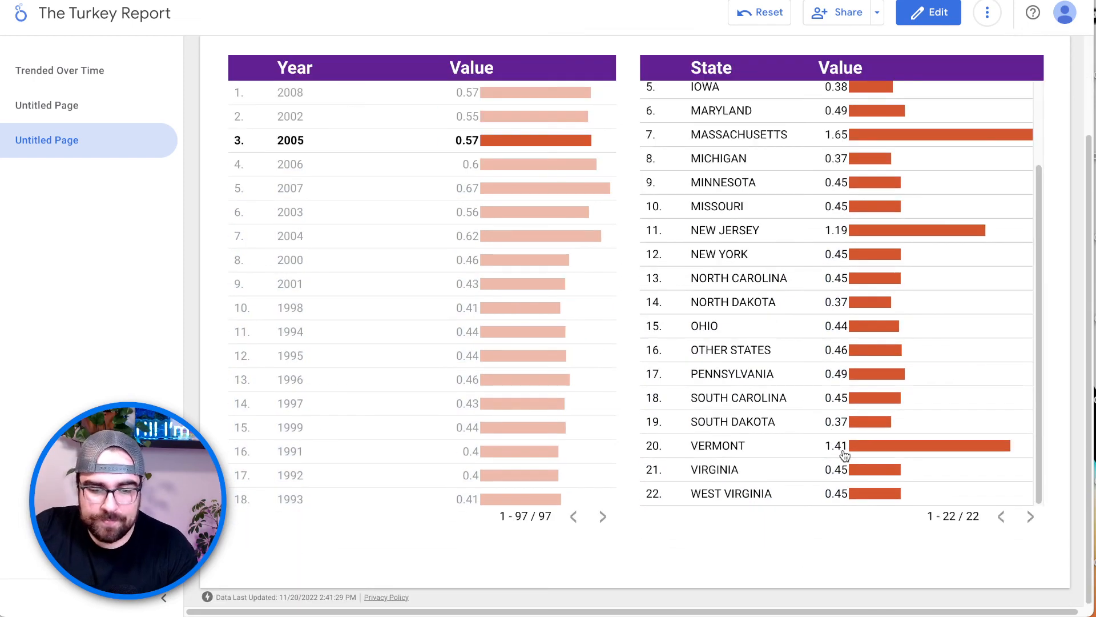
scroll(844, 453, up, 8)
Step: Return to the map page in edit mode and replace the bubble map's tooltip field with State
click(58, 105)
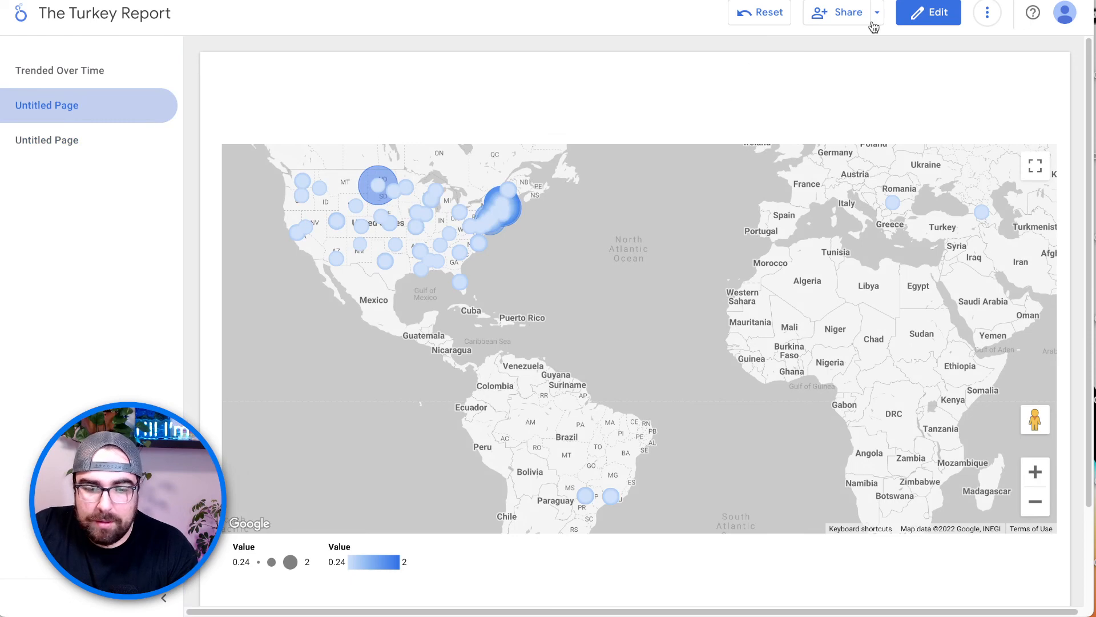
click(929, 12)
click(494, 320)
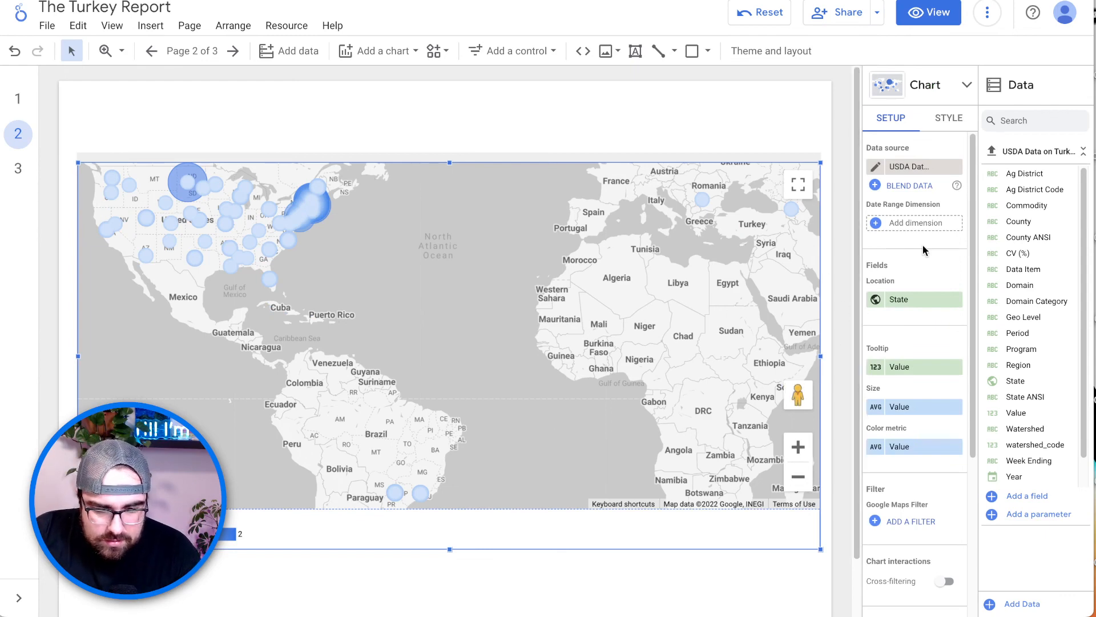
click(907, 369)
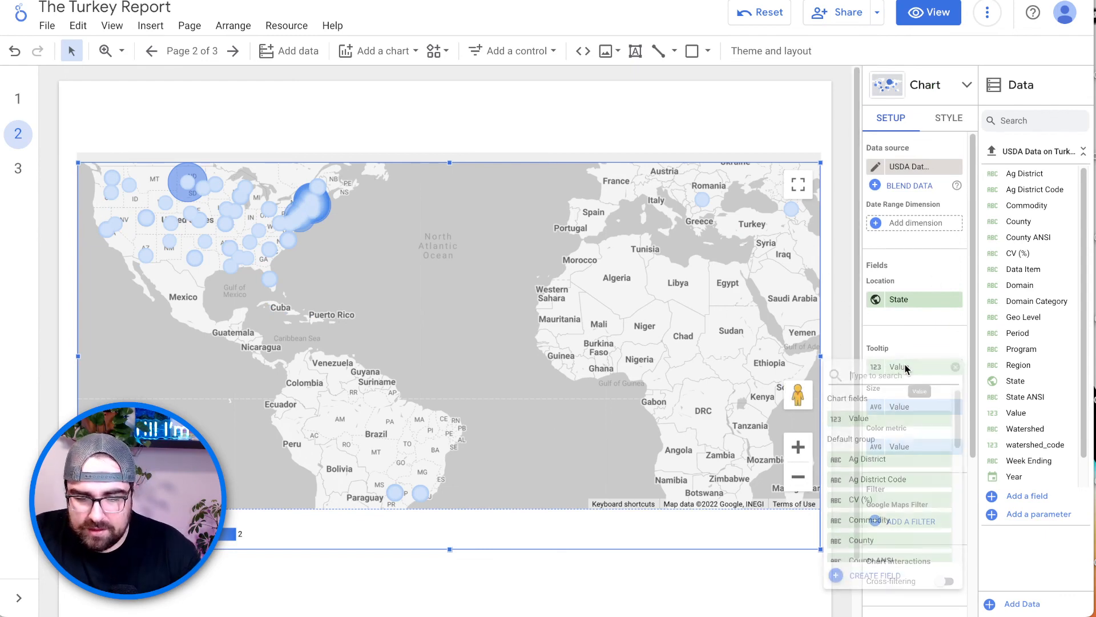
text(state)
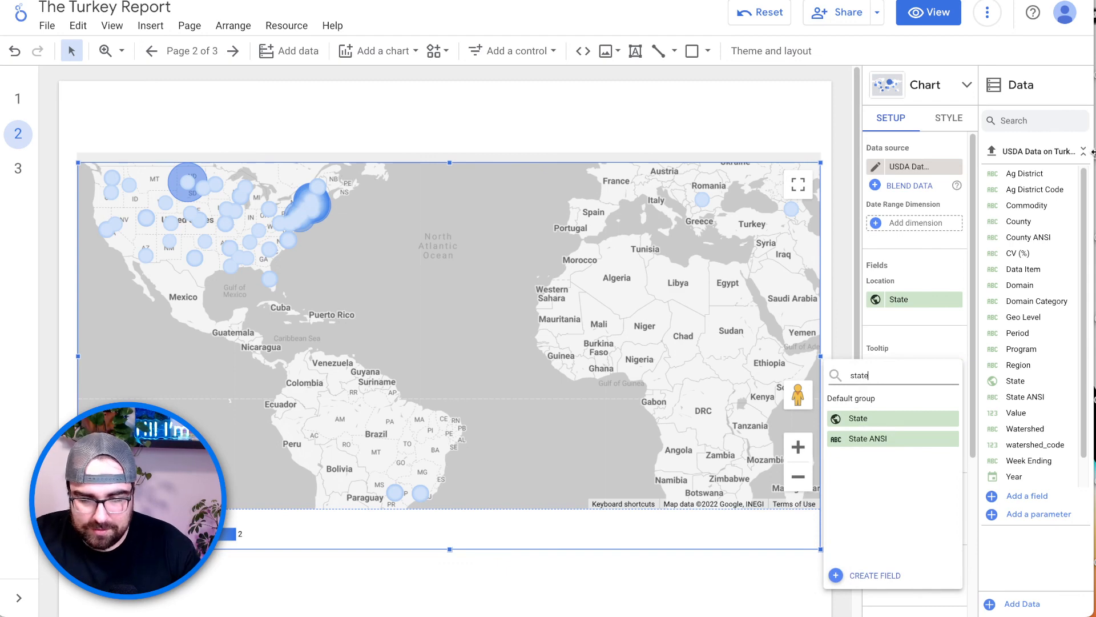
click(914, 420)
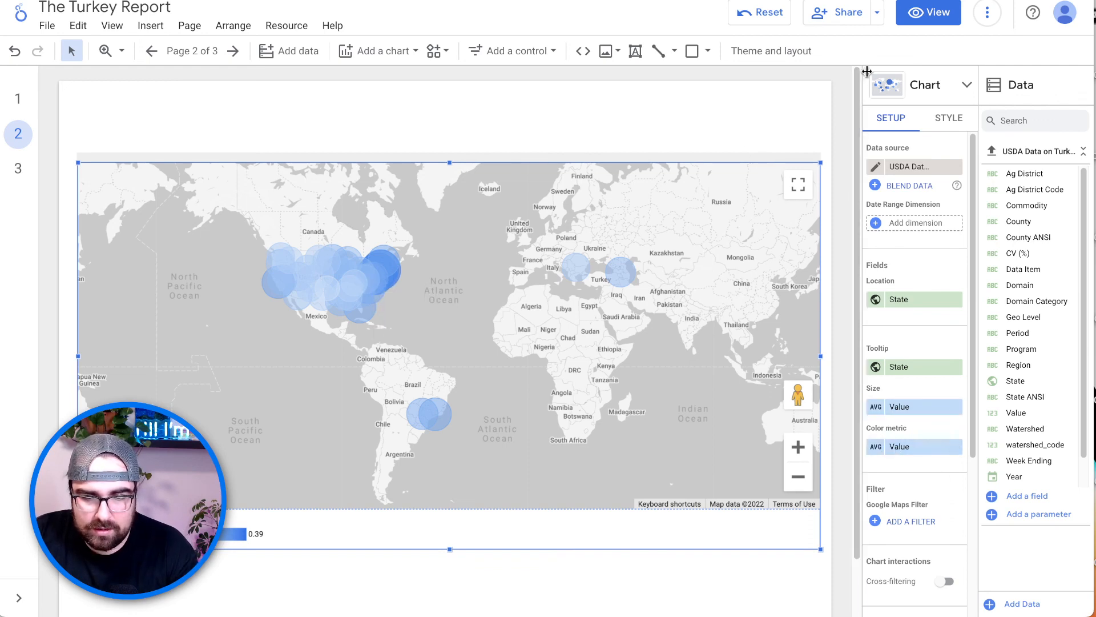
Step: Preview the map page in view mode and check the bubble tooltips along the southern and eastern states
click(934, 13)
scroll(563, 319, up, 5)
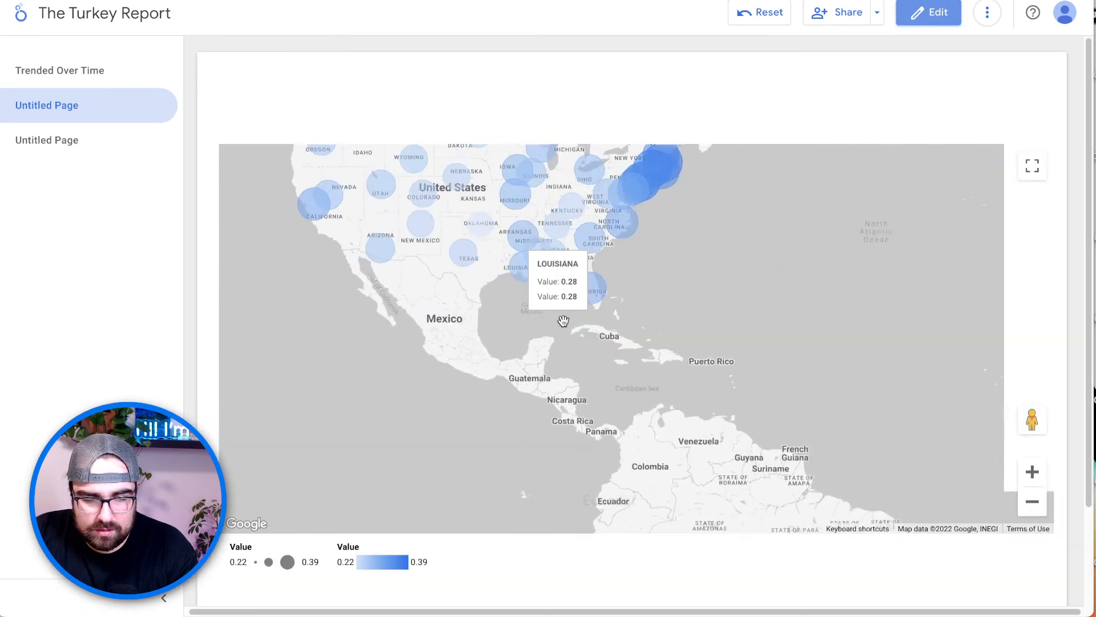
drag(566, 323, 624, 461)
mouse_move(759, 219)
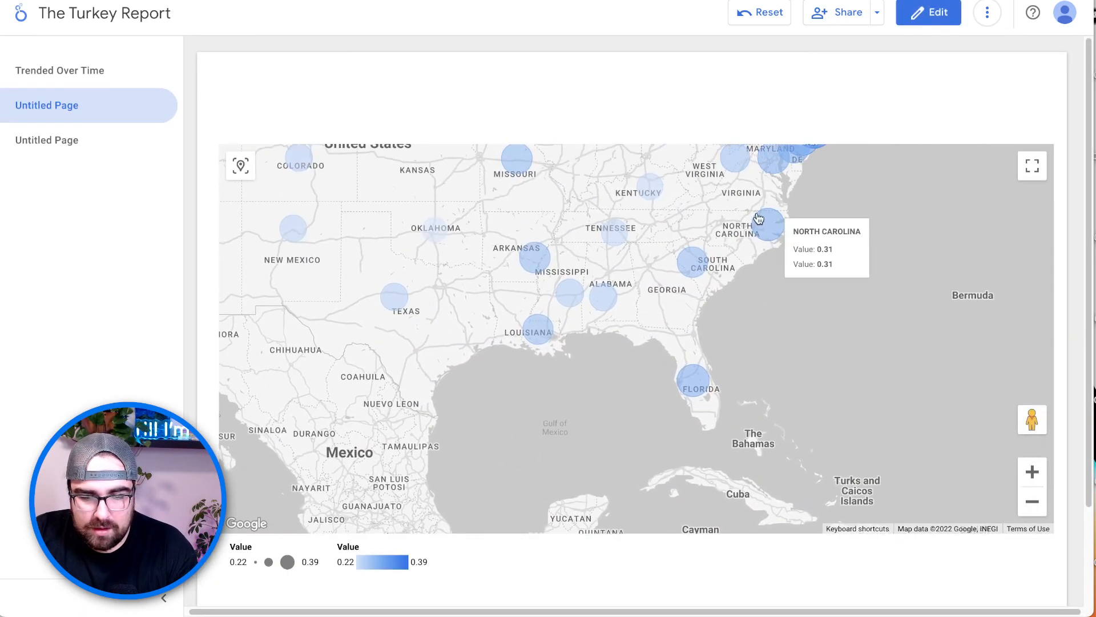
drag(767, 231, 779, 313)
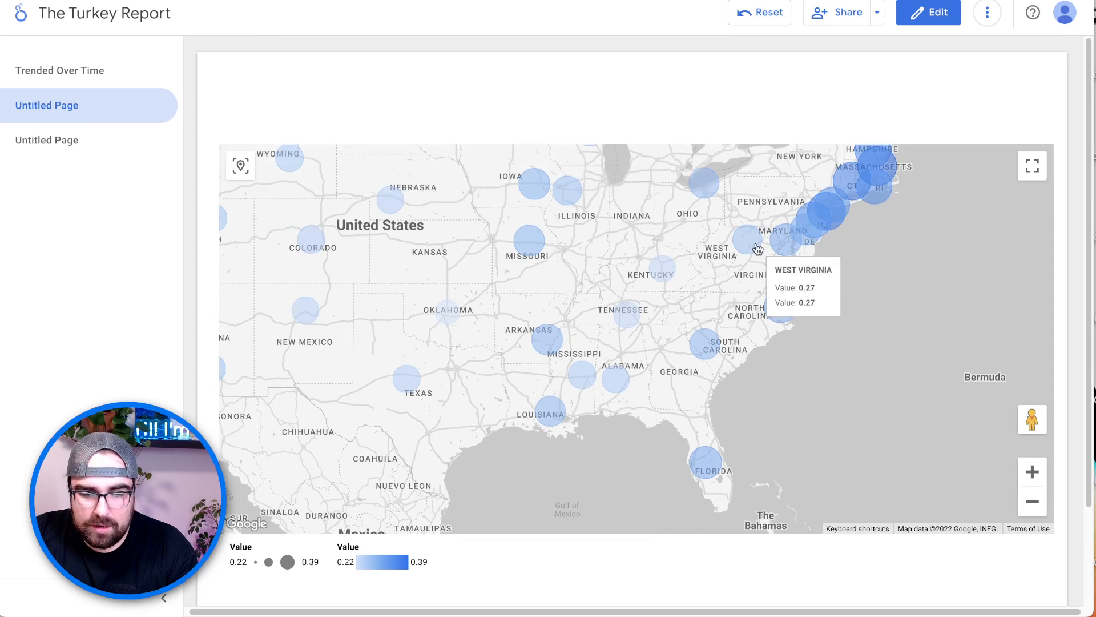
mouse_move(835, 206)
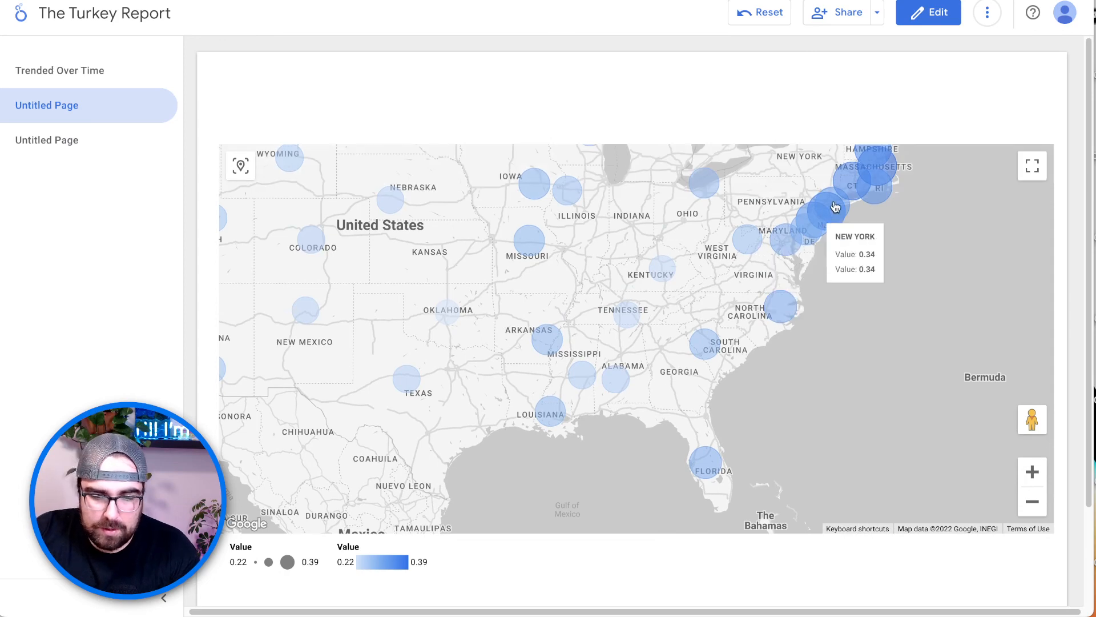
Step: Switch back to editing and remove the Value color metric from the bubble map
click(931, 12)
click(697, 388)
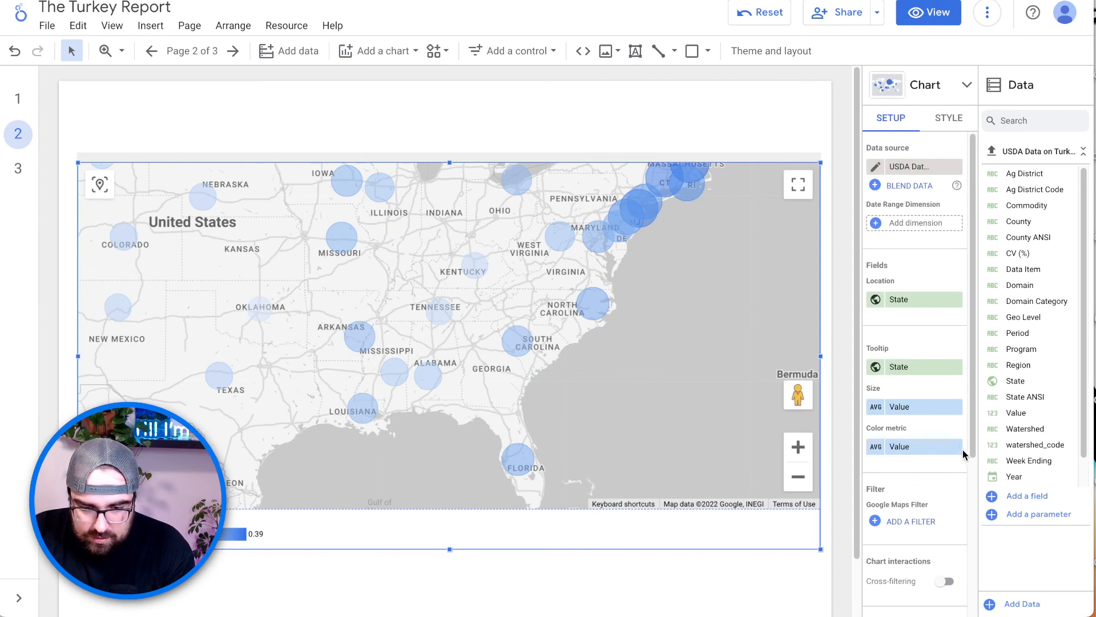
click(955, 447)
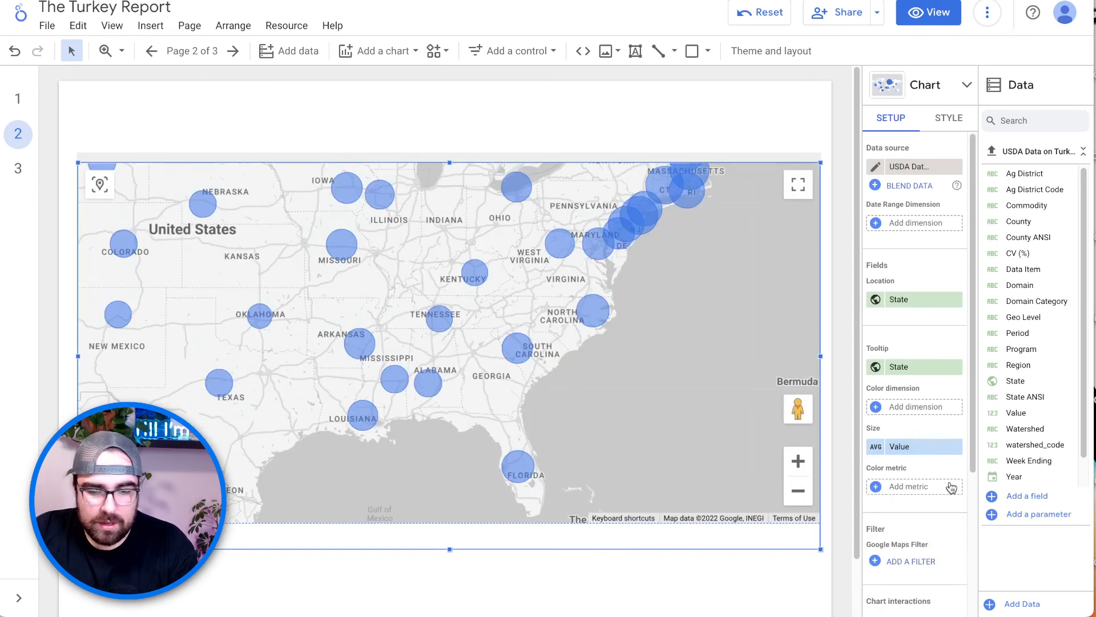
scroll(705, 276, up, 2)
scroll(683, 312, down, 3)
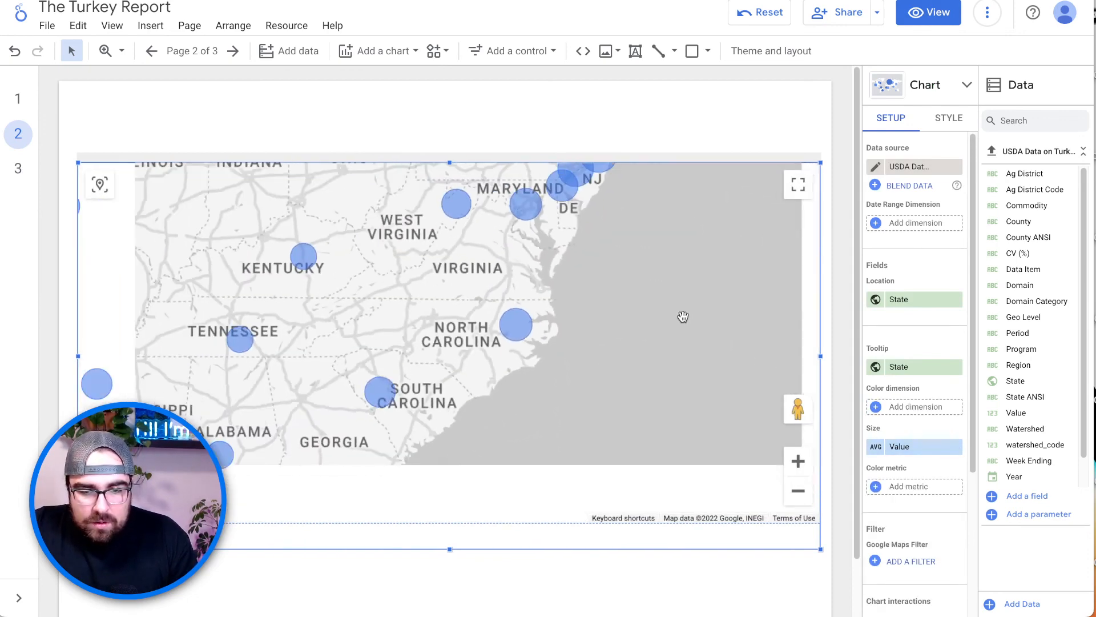
Step: Go to page 3, clear the 2005 cross-filter in the Year table and look through its rows
click(36, 103)
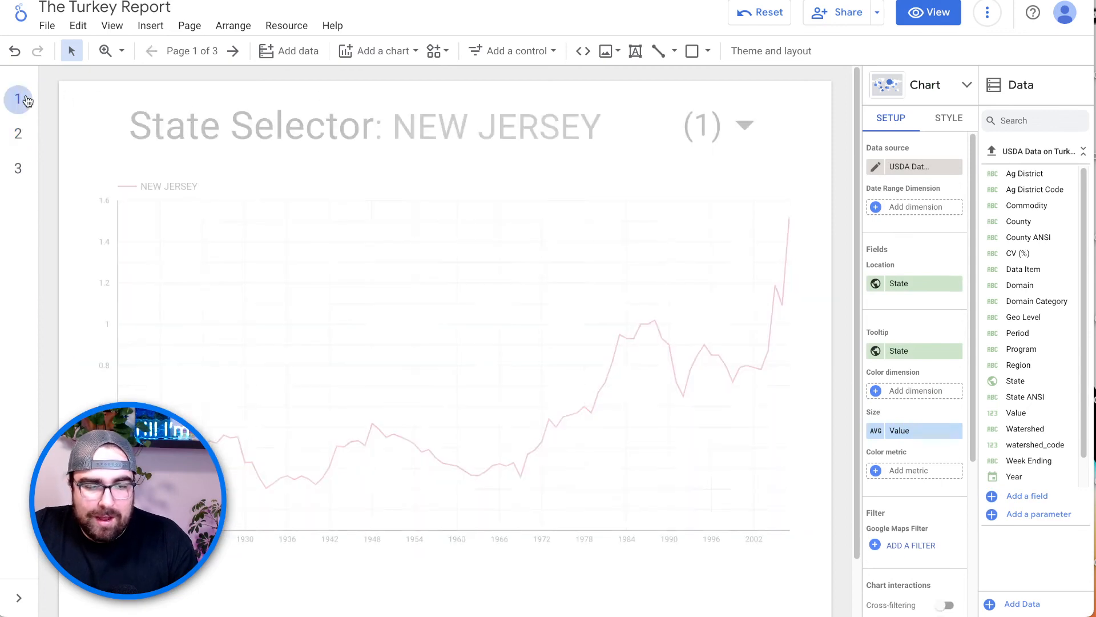
click(19, 136)
click(22, 172)
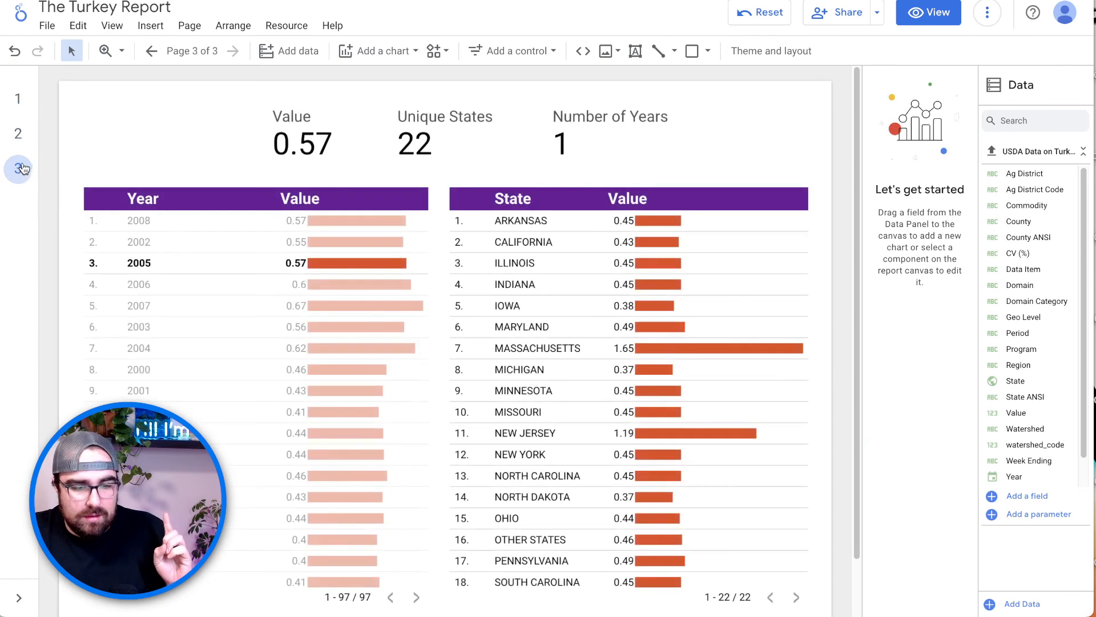
click(150, 263)
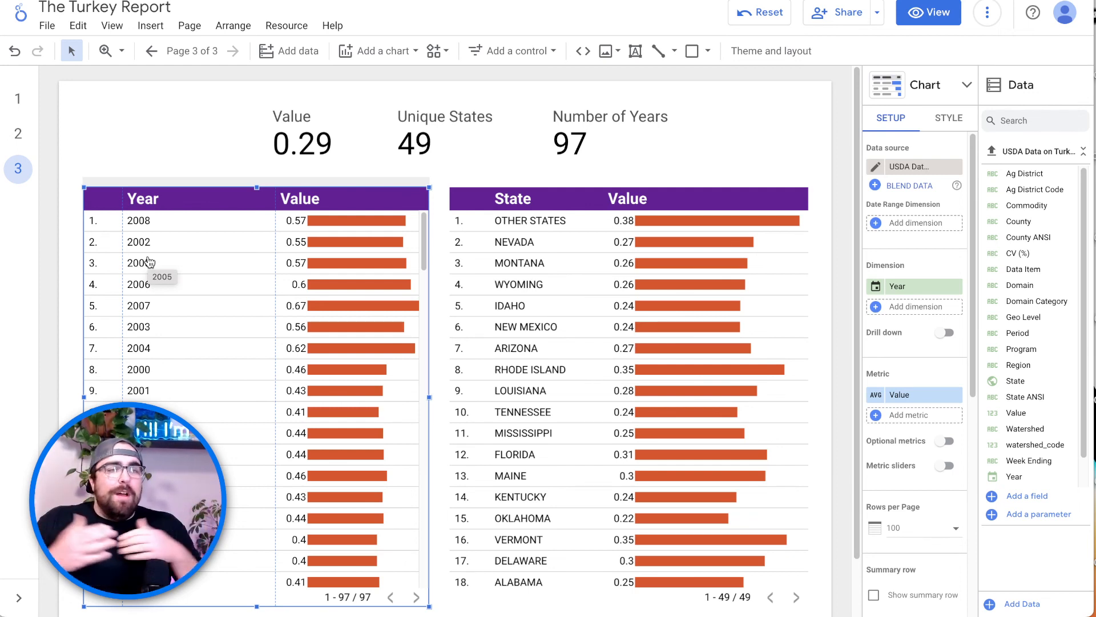
scroll(148, 307, down, 20)
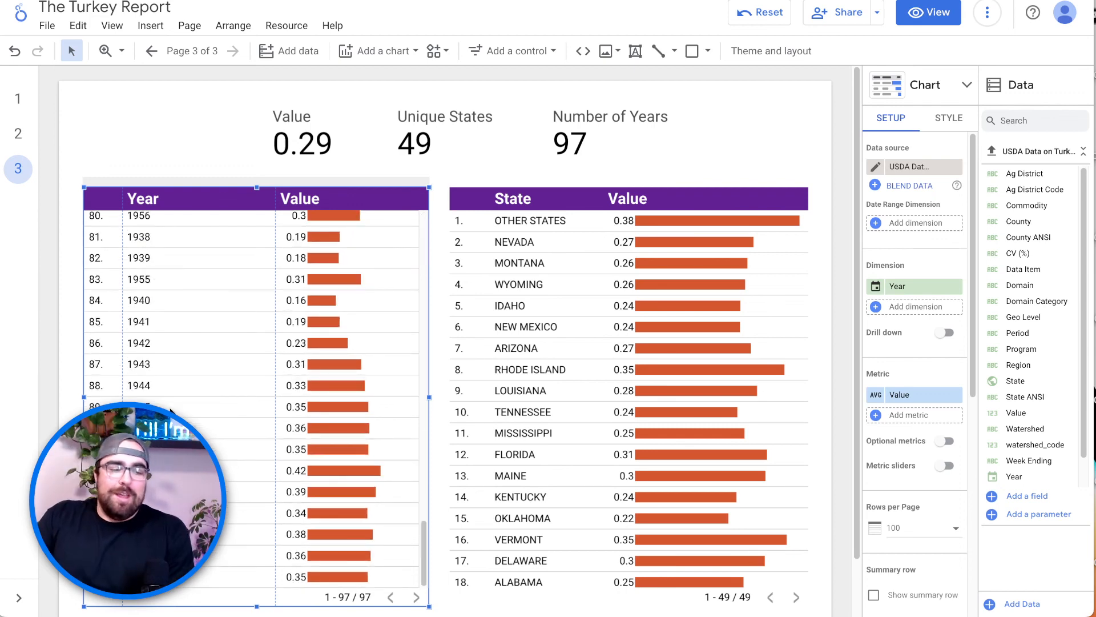
scroll(170, 410, up, 20)
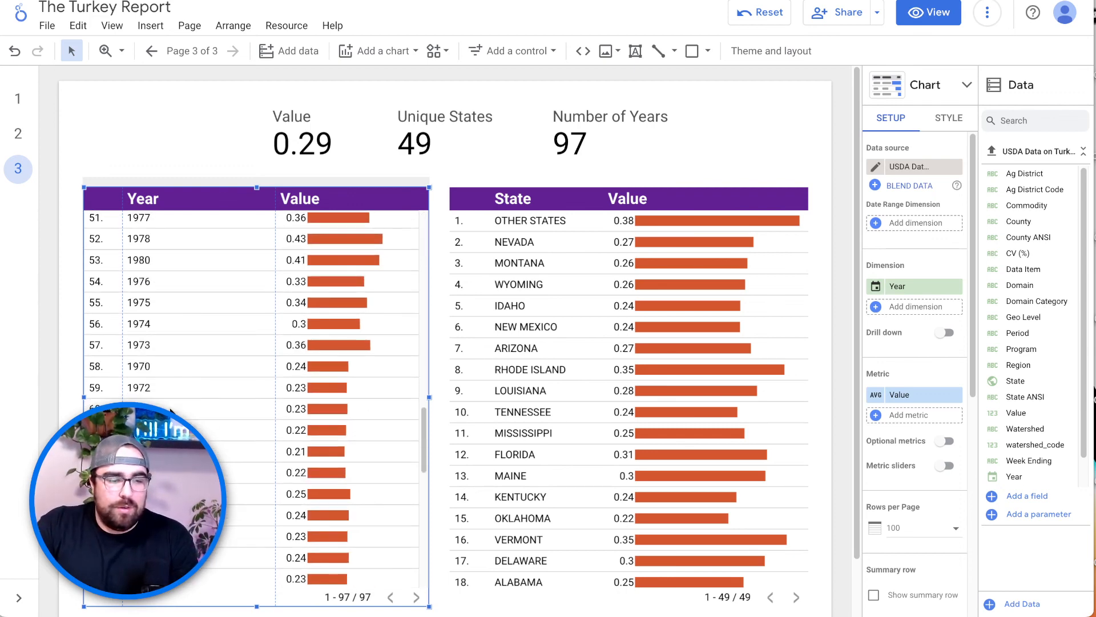